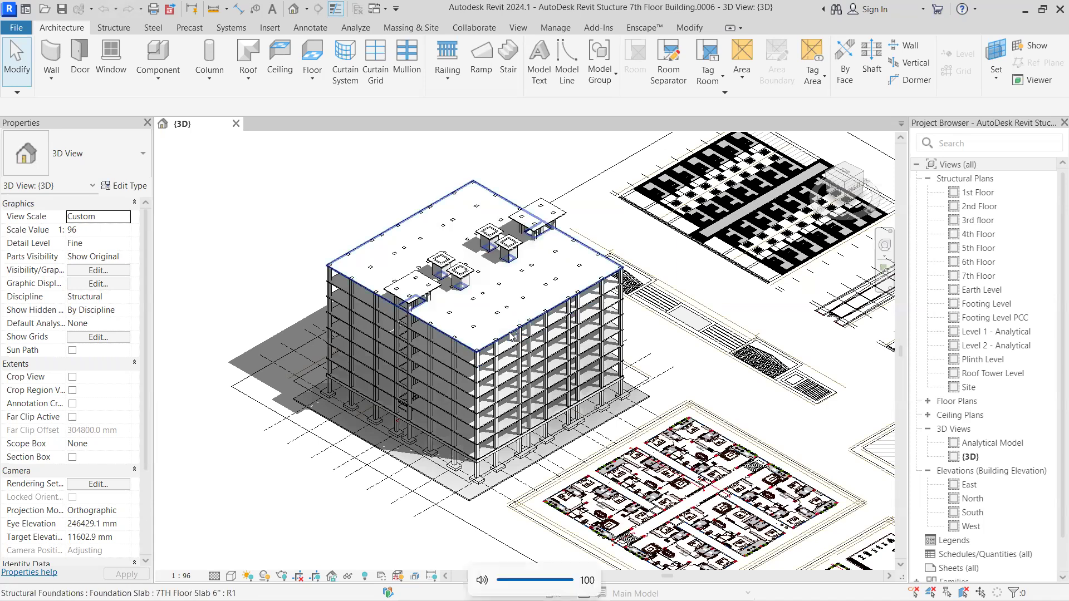
# Step: Open the East elevation and bring the building's lower levels into view
pyautogui.scroll(2, 436, 409)
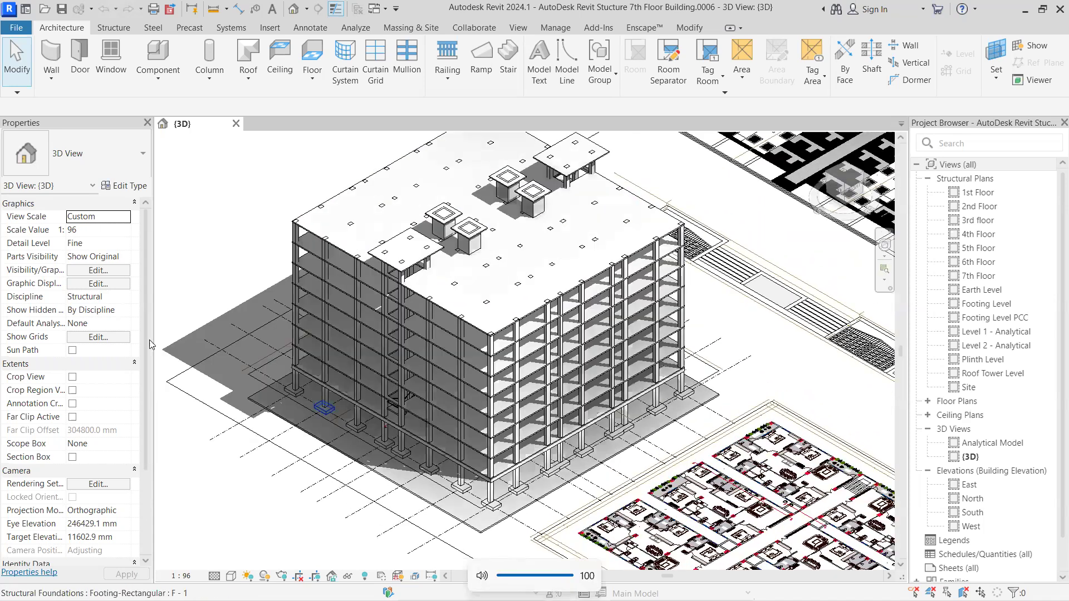
pyautogui.scroll(-2, 992, 467)
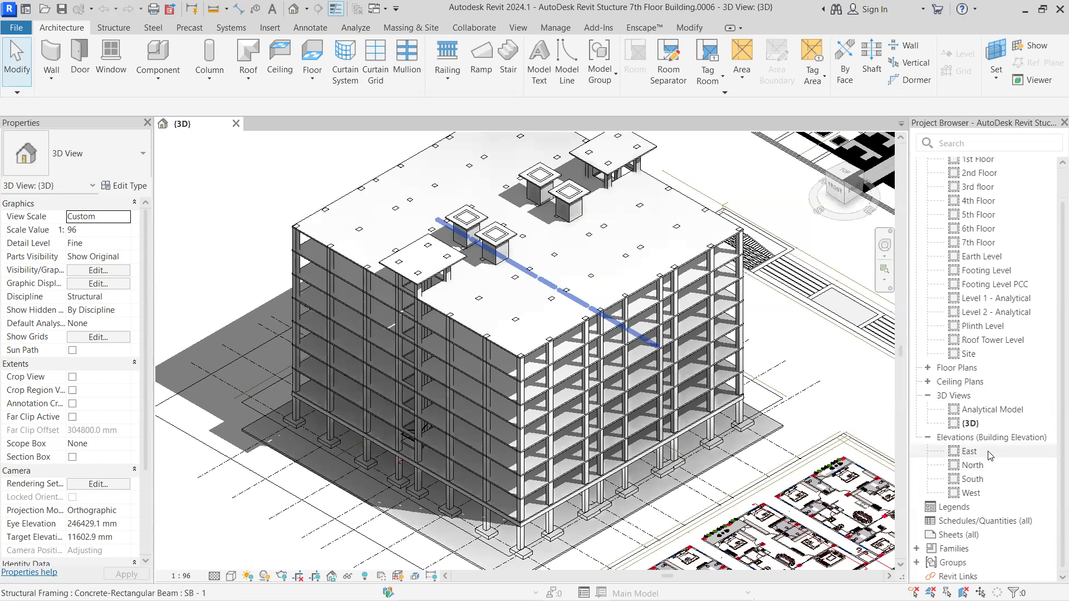
pyautogui.doubleClick(979, 453)
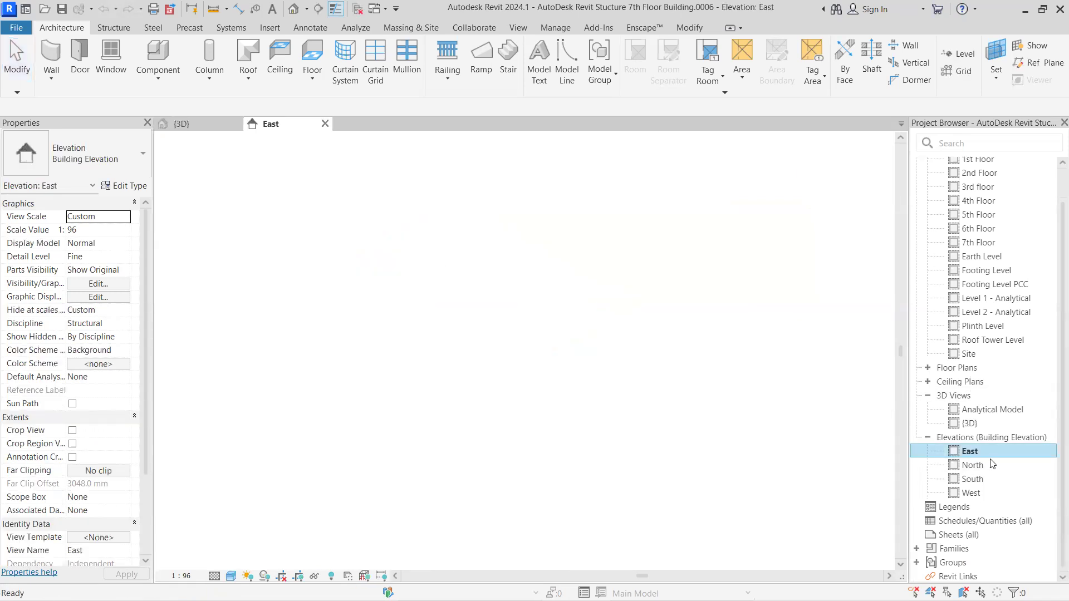
pyautogui.scroll(4, 412, 365)
pyautogui.scroll(2, 490, 360)
pyautogui.moveTo(507, 360); pyautogui.dragTo(849, 361, button='middle')
pyautogui.scroll(5, 490, 426)
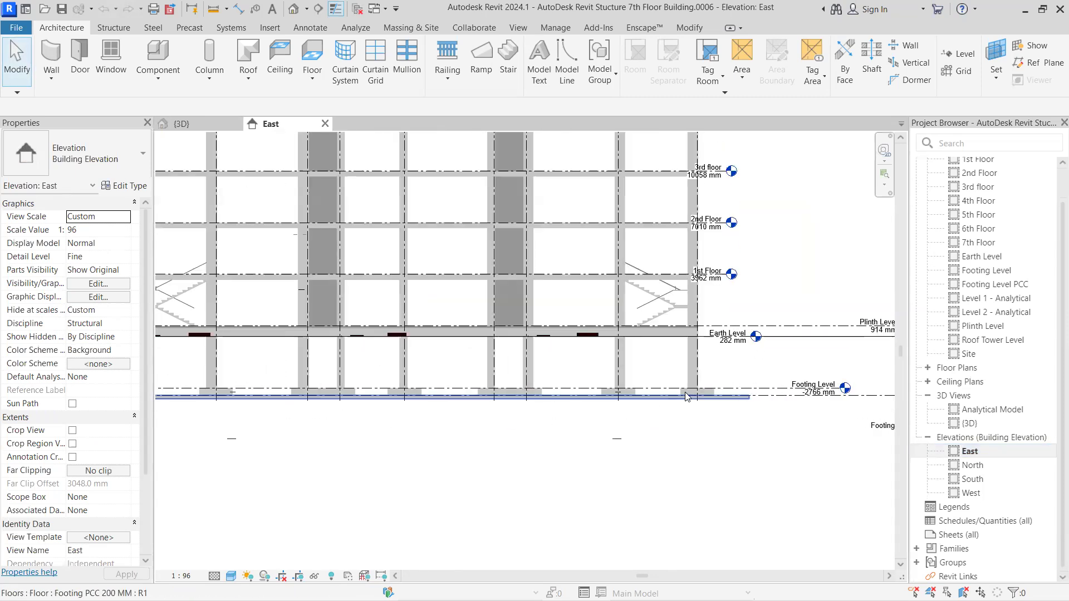
# Step: Examine the building's levels, columns, slabs and grids in the East elevation, from the footings up to the Roof Tower Level
pyautogui.scroll(-1, 675, 358)
pyautogui.scroll(2, 675, 362)
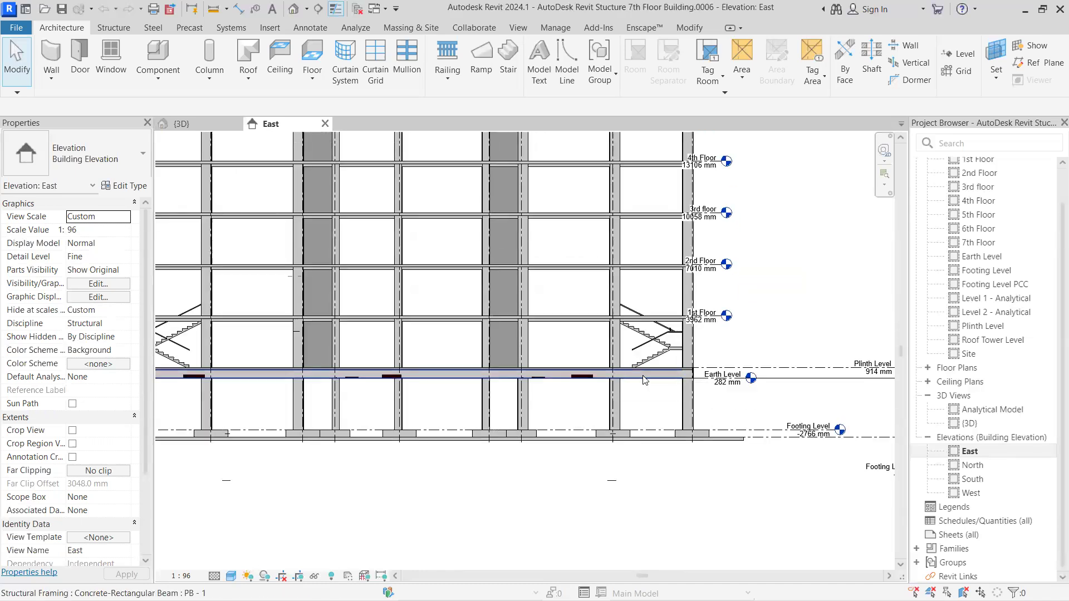
pyautogui.scroll(2, 646, 379)
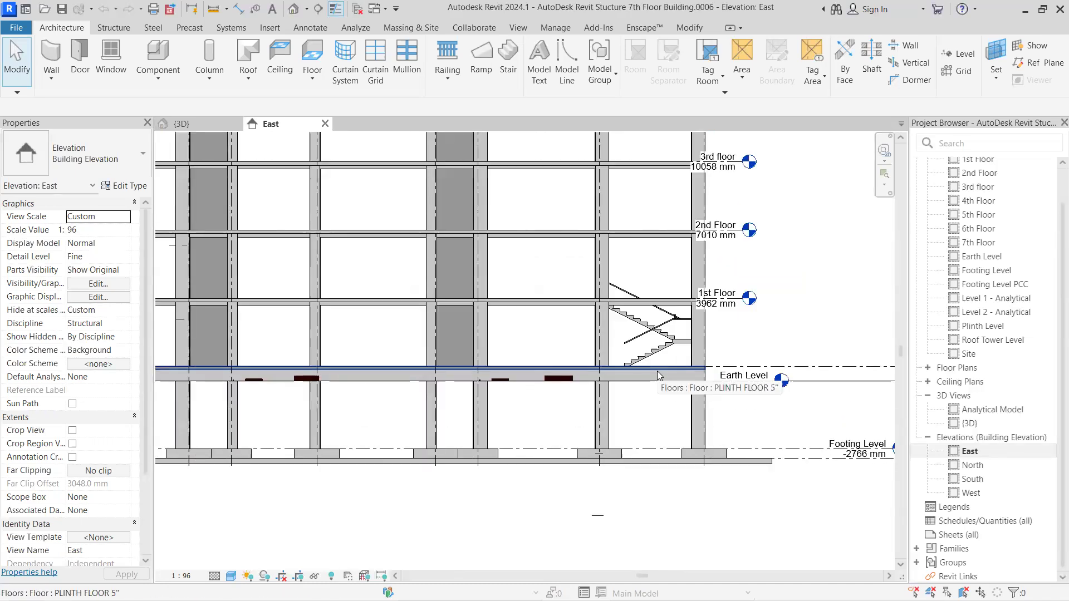
pyautogui.scroll(-4, 657, 372)
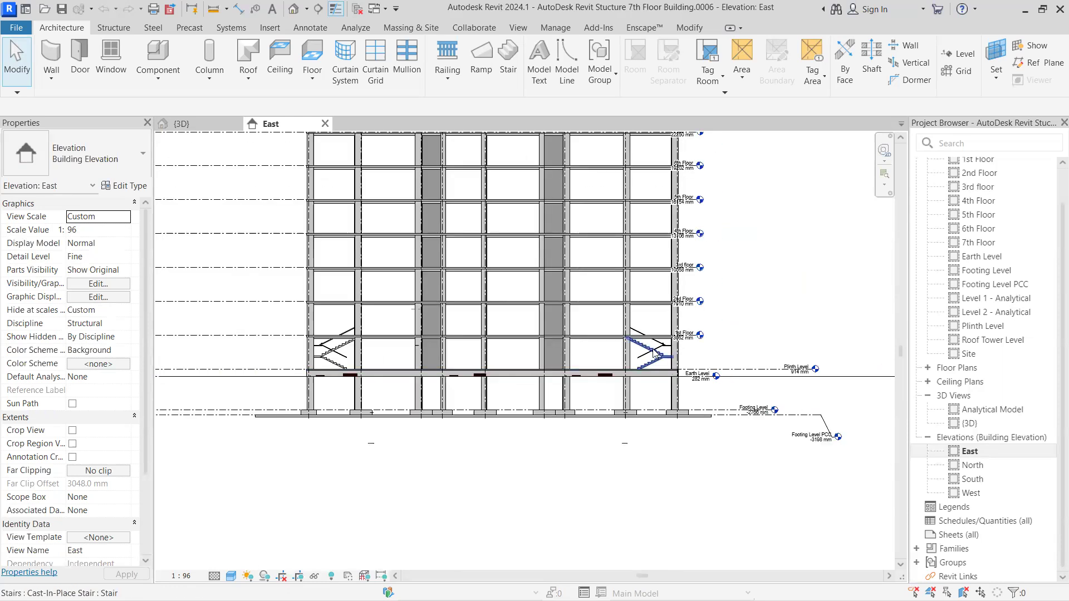
pyautogui.scroll(-1, 579, 365)
pyautogui.moveTo(586, 372); pyautogui.dragTo(570, 448, button='middle')
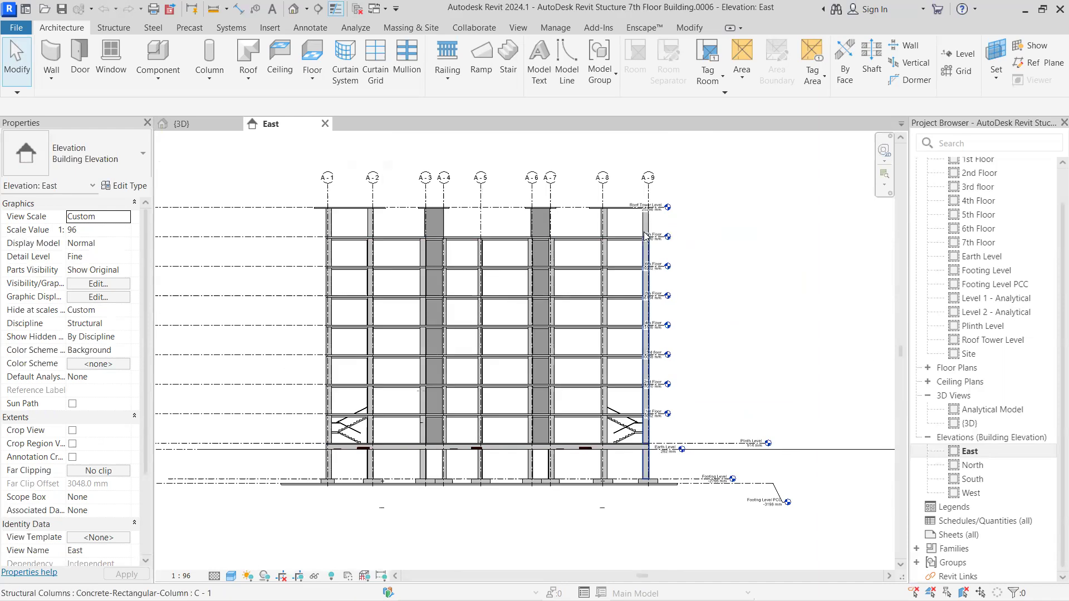
pyautogui.scroll(2, 656, 243)
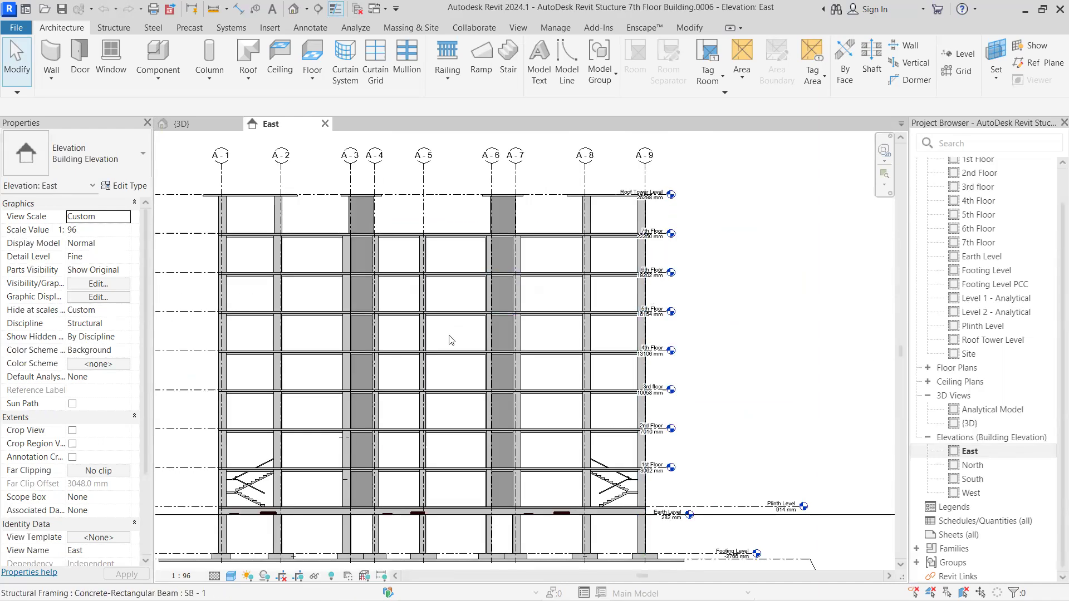
pyautogui.scroll(2, 766, 279)
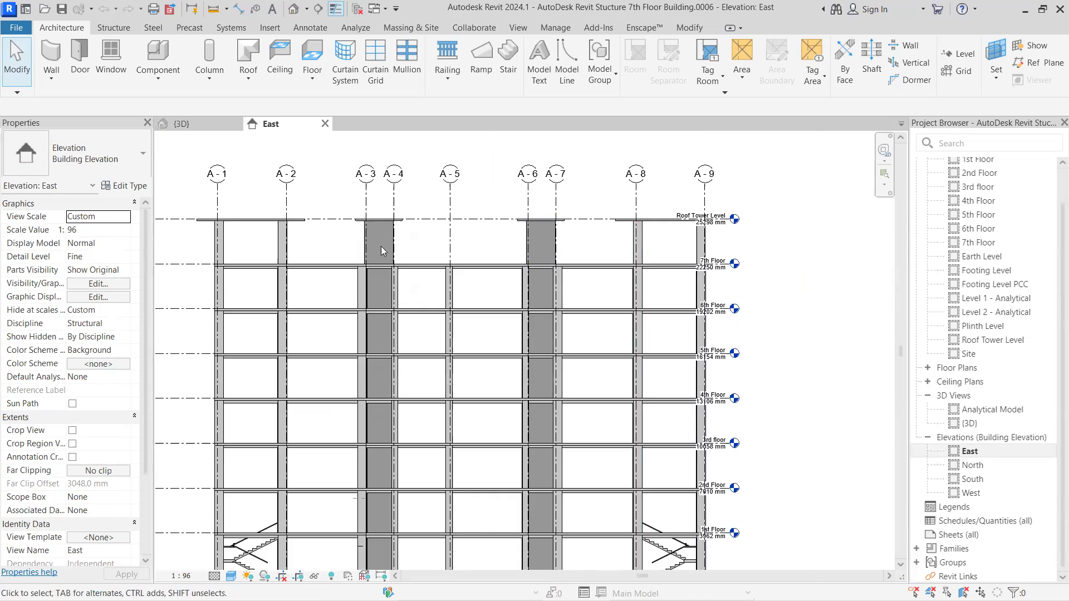
pyautogui.scroll(2, 557, 245)
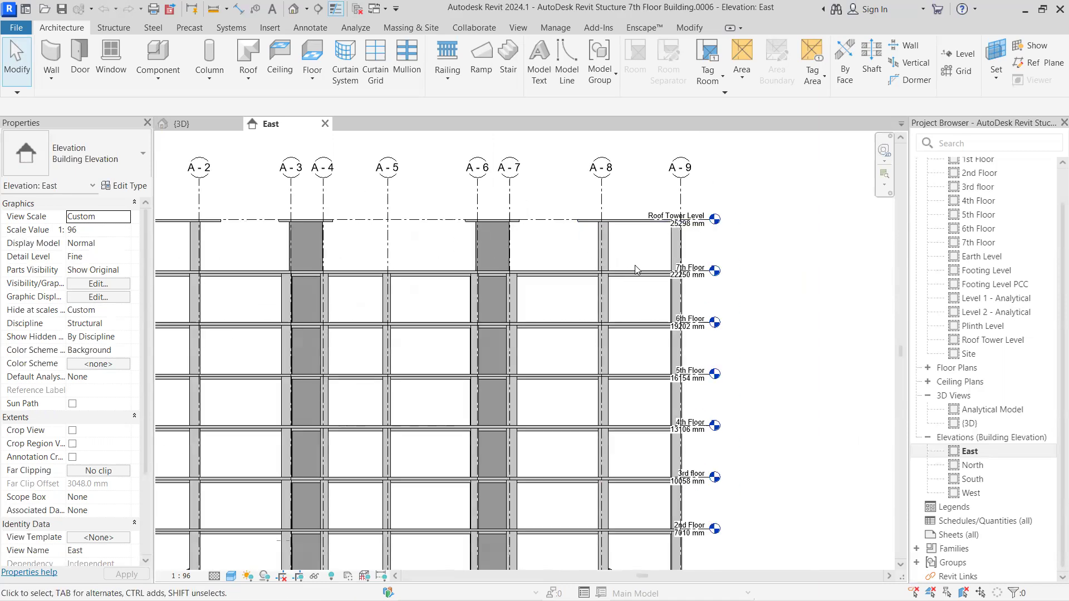
pyautogui.scroll(2, 549, 263)
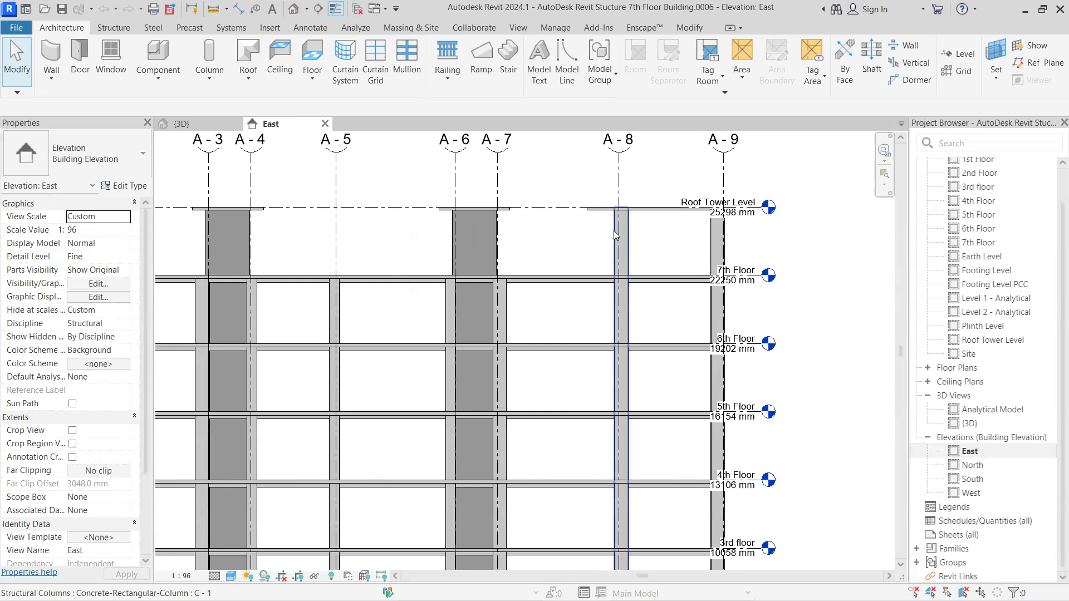
pyautogui.scroll(-2, 604, 225)
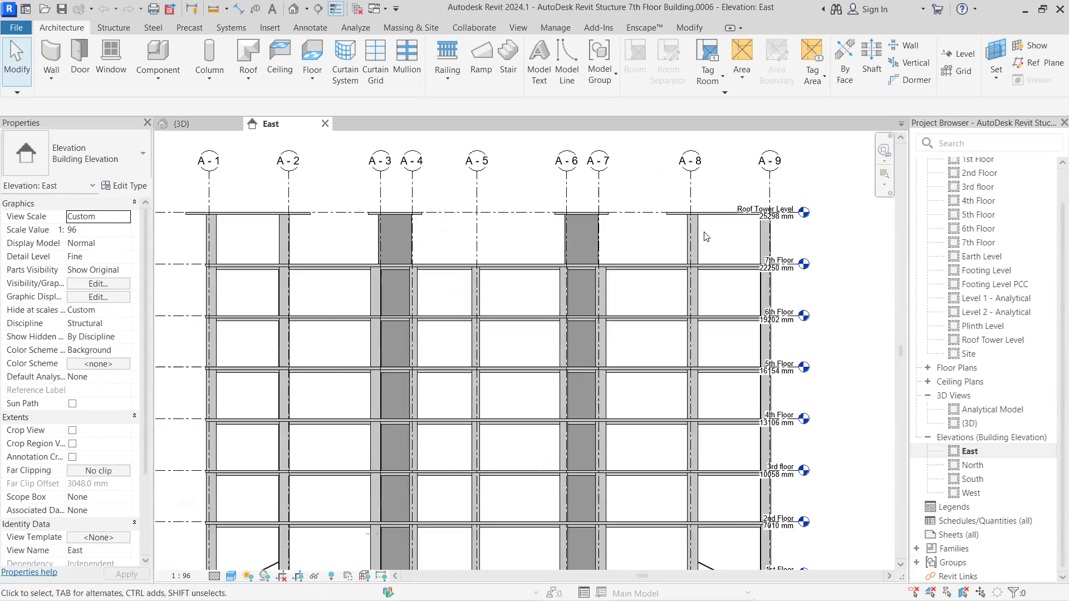
pyautogui.moveTo(337, 239); pyautogui.dragTo(367, 237, button='middle')
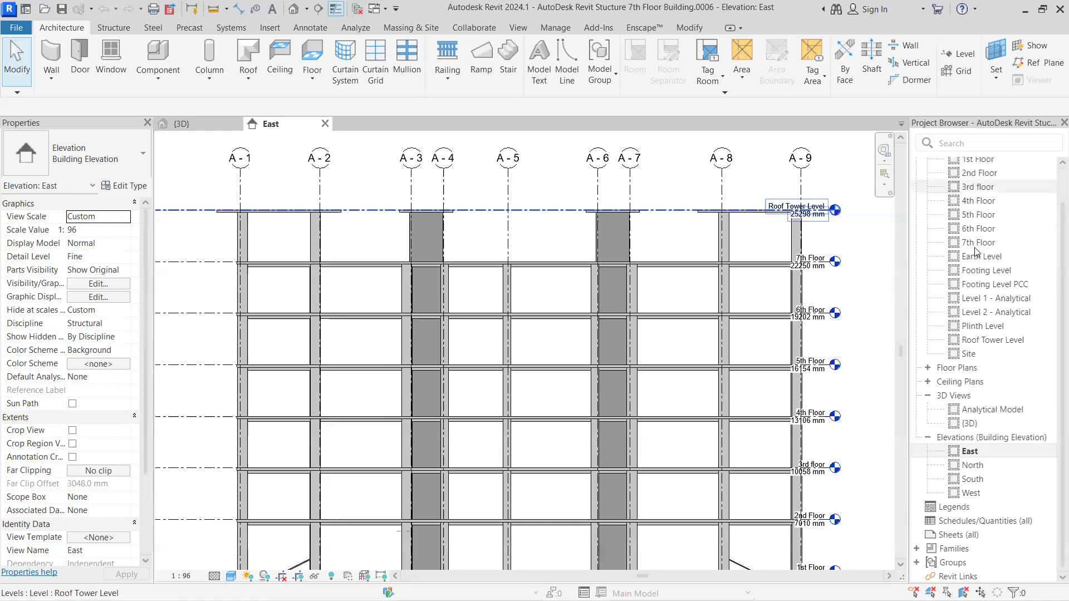
pyautogui.scroll(1, 960, 239)
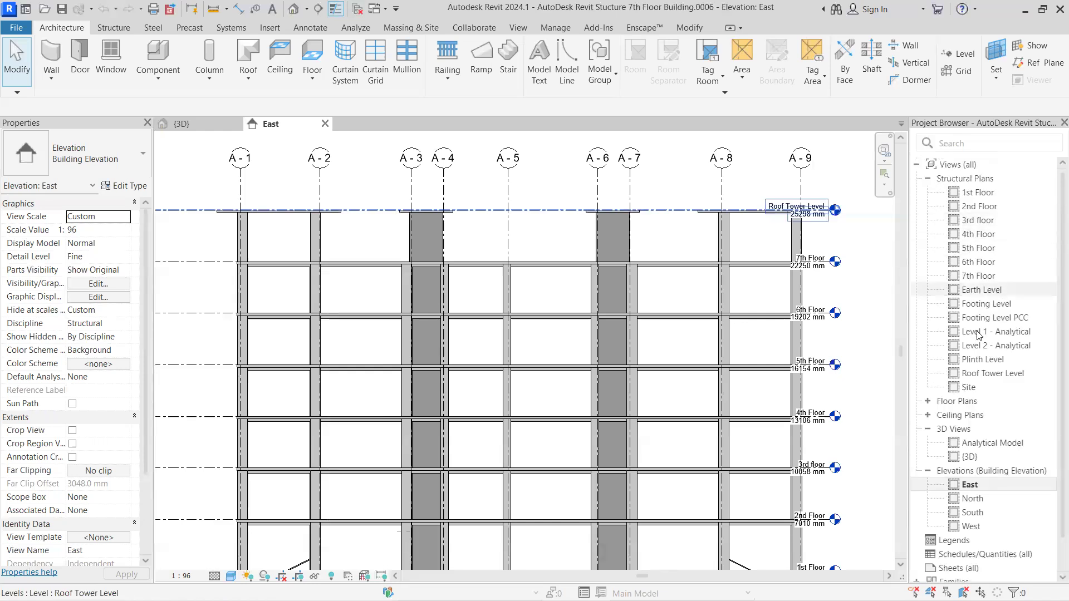
# Step: Open the Plinth Level structural plan at the ground floor plan
pyautogui.doubleClick(977, 359)
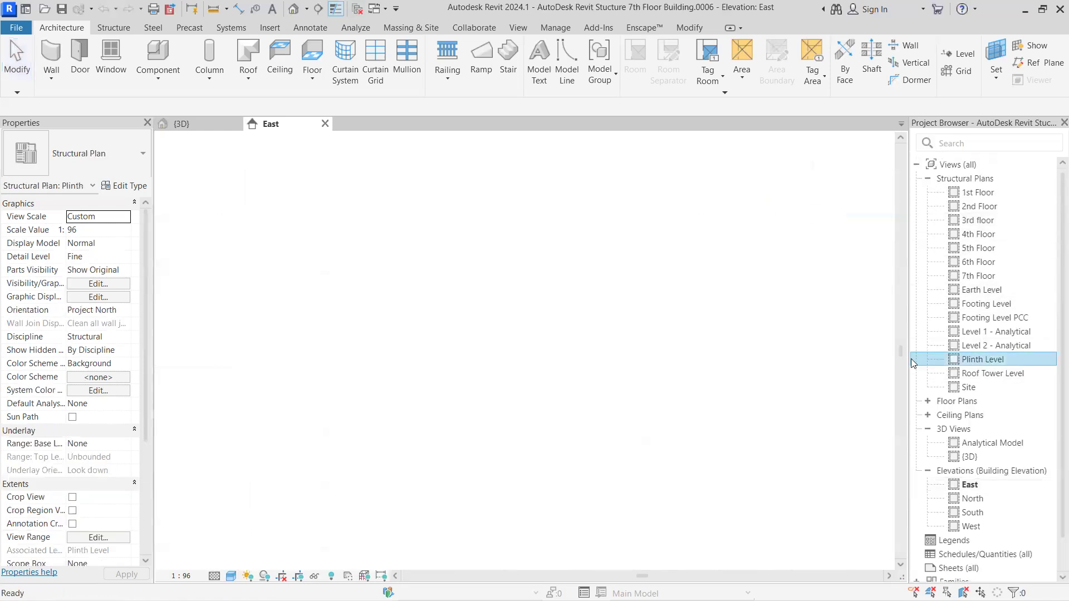
pyautogui.scroll(1, 650, 434)
pyautogui.moveTo(650, 434); pyautogui.dragTo(490, 320, button='middle')
pyautogui.scroll(7, 602, 401)
pyautogui.moveTo(561, 422); pyautogui.dragTo(625, 485, button='middle')
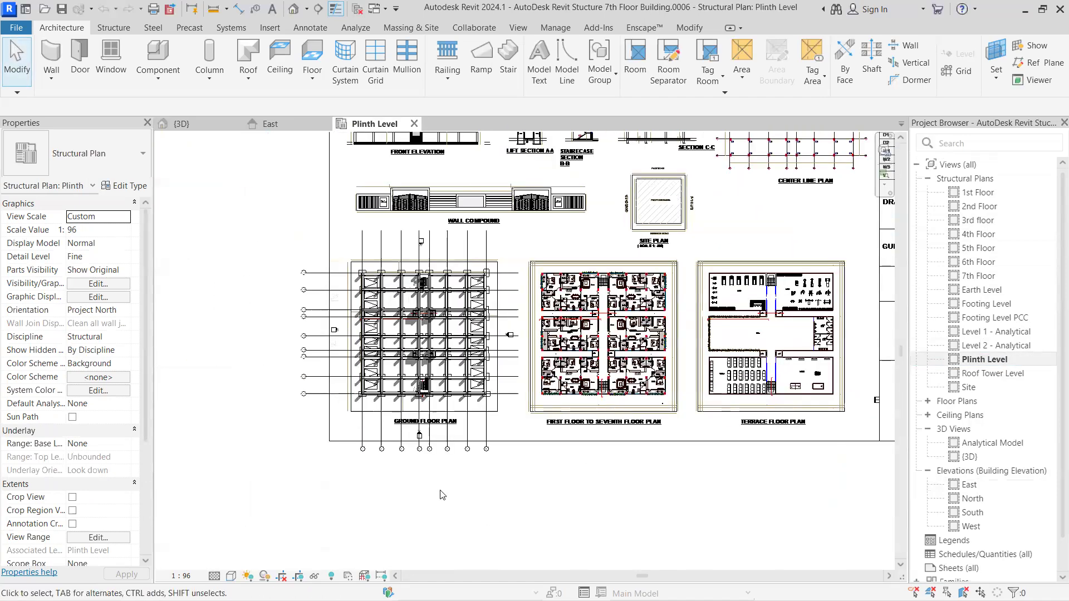
pyautogui.scroll(2, 448, 489)
pyautogui.scroll(3, 385, 439)
# Step: Set the Plinth Level structural plan's visual style to Shaded
pyautogui.moveTo(385, 441); pyautogui.dragTo(419, 522, button='middle')
pyautogui.moveTo(253, 289); pyautogui.dragTo(239, 408, button='middle')
pyautogui.click(215, 575)
pyautogui.click(231, 576)
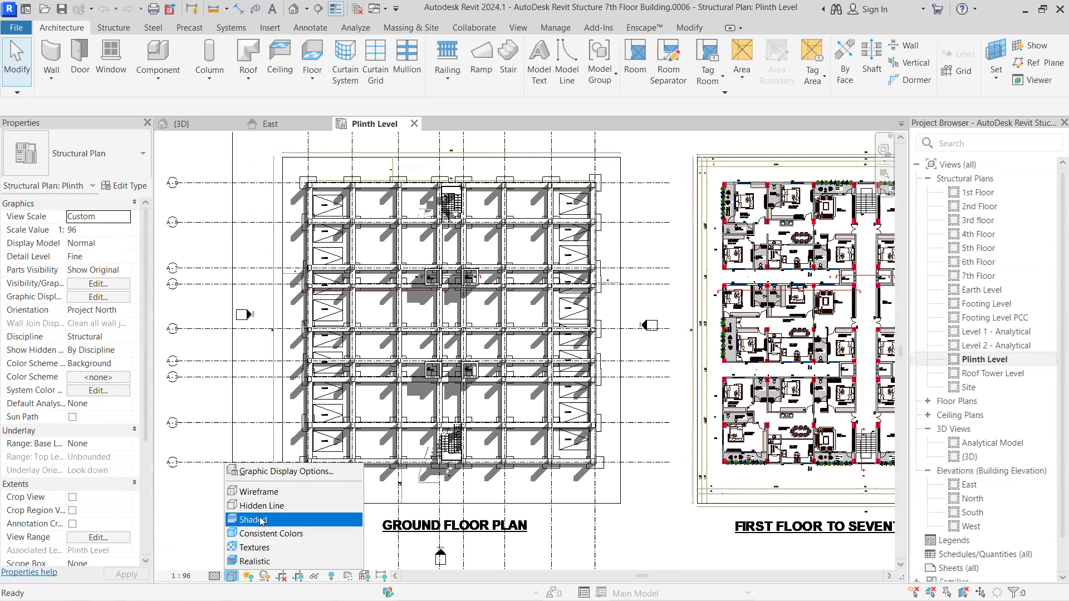
pyautogui.click(253, 520)
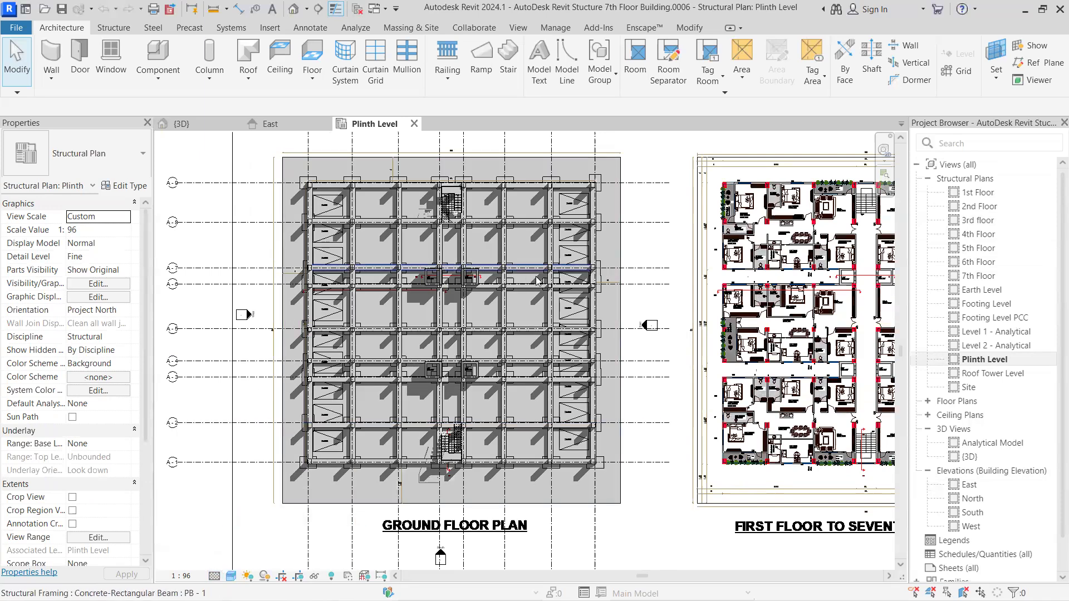
pyautogui.scroll(2, 537, 280)
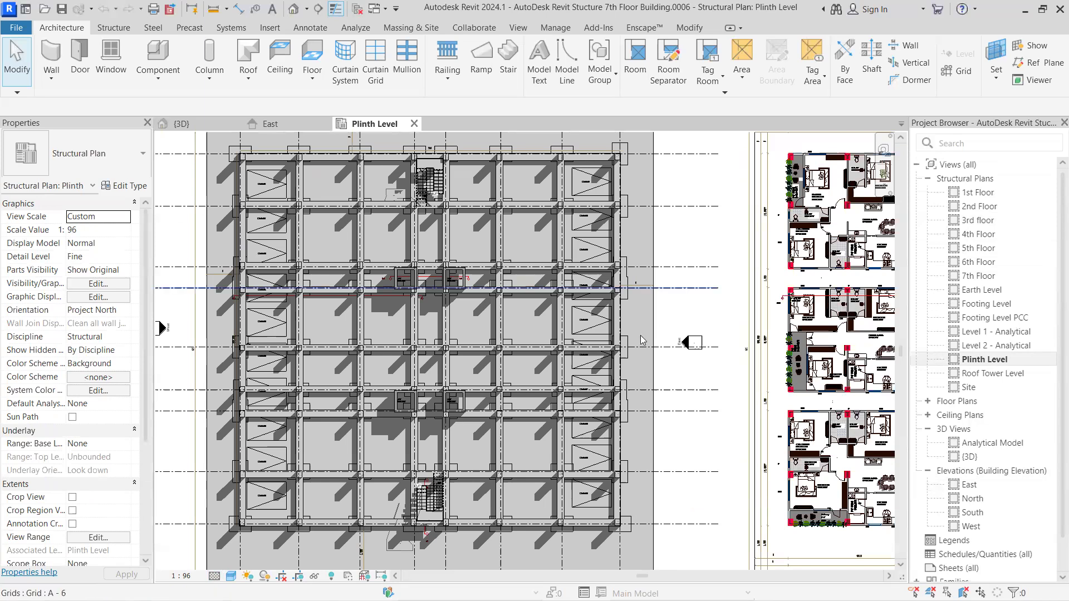
# Step: Return to the 3D view and examine the roof slab, column tops and roof towers
pyautogui.click(182, 124)
pyautogui.scroll(3, 565, 234)
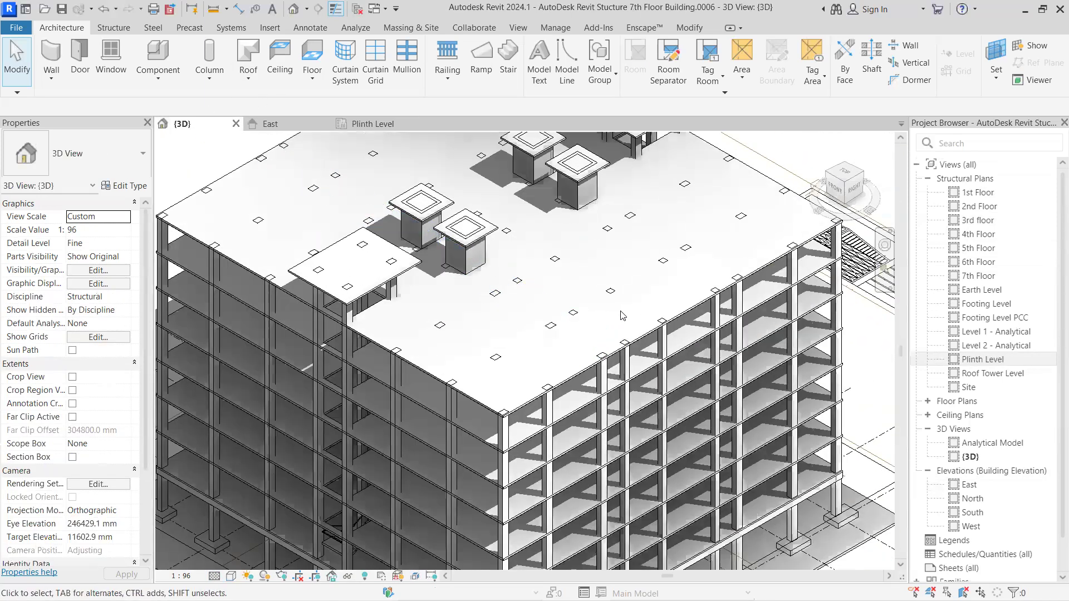
pyautogui.scroll(-5, 622, 316)
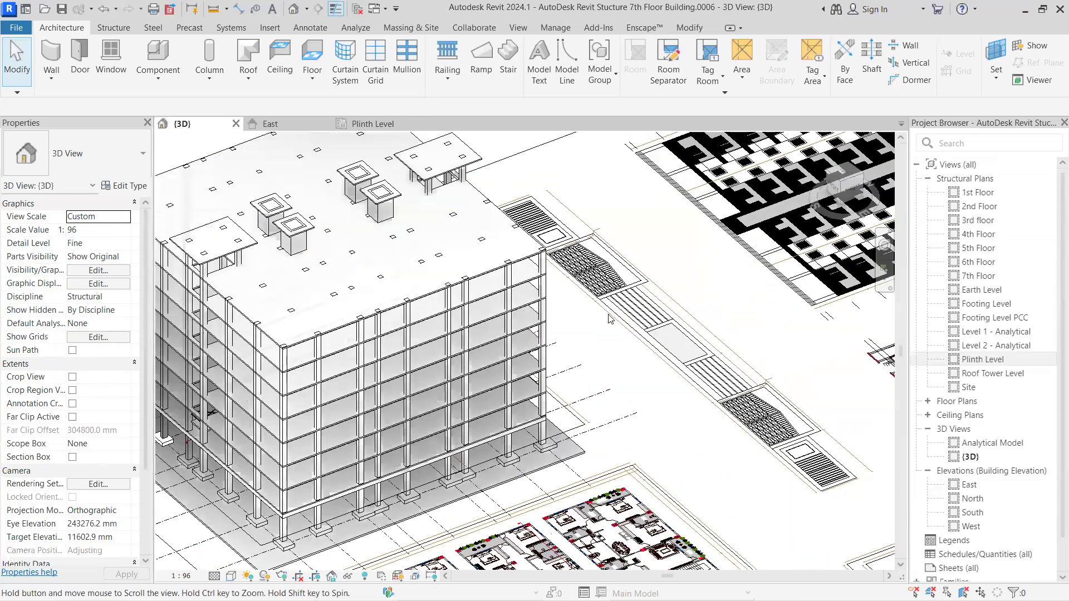
pyautogui.scroll(2, 612, 320)
pyautogui.moveTo(612, 320)
pyautogui.keyDown('shift'); pyautogui.mouseDown(button='middle')
pyautogui.moveTo(643, 328)
pyautogui.moveTo(621, 328)
pyautogui.mouseUp(button='middle'); pyautogui.keyUp('shift')
pyautogui.scroll(8, 604, 322)
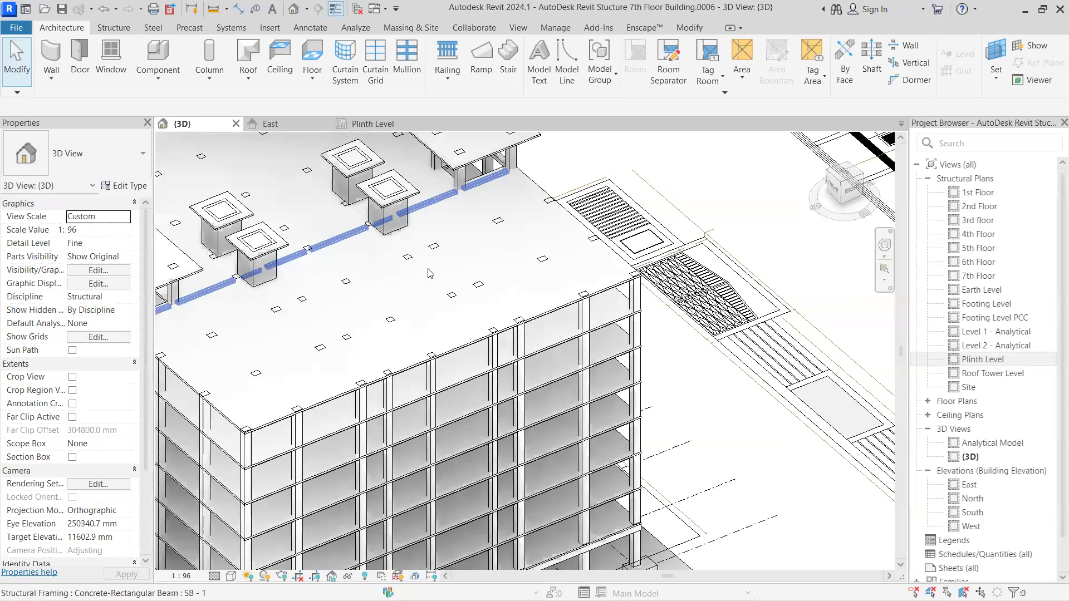
pyautogui.scroll(1, 427, 272)
pyautogui.scroll(-4, 390, 295)
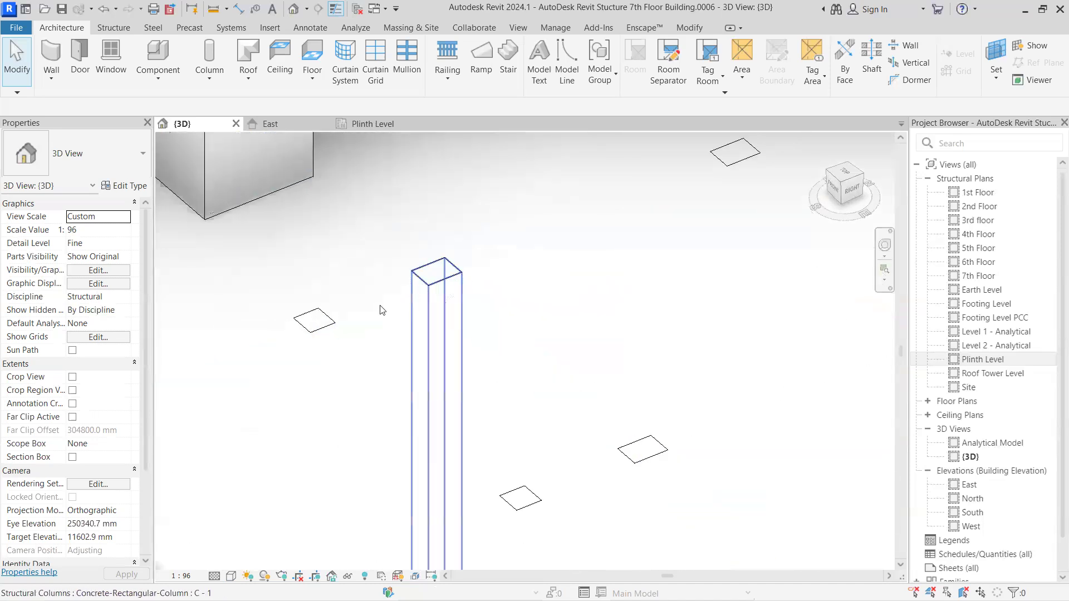
pyautogui.scroll(-5, 260, 339)
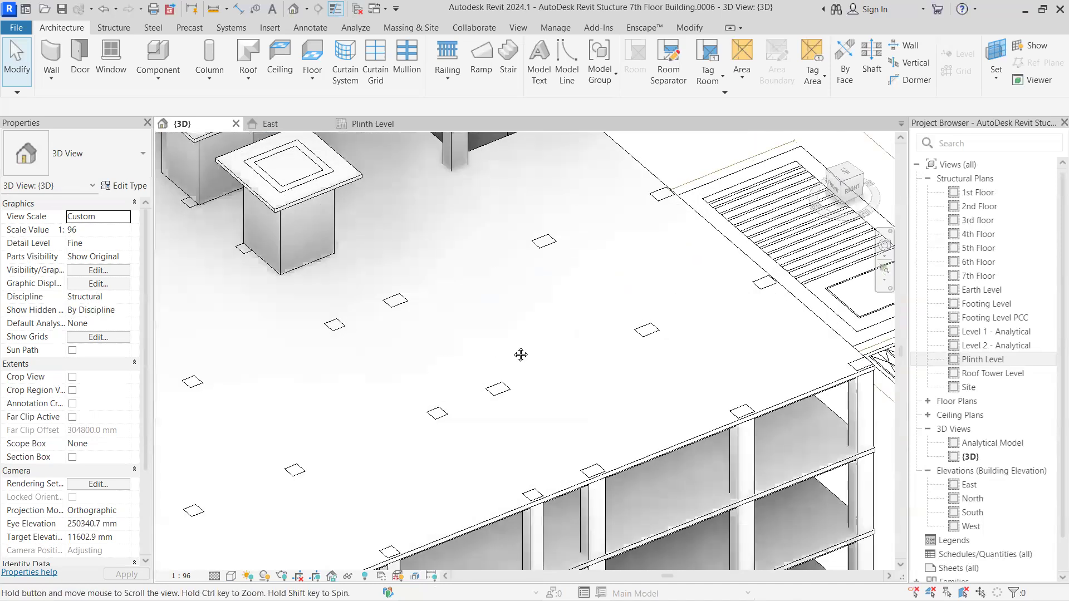
pyautogui.scroll(2, 523, 384)
pyautogui.scroll(-5, 530, 392)
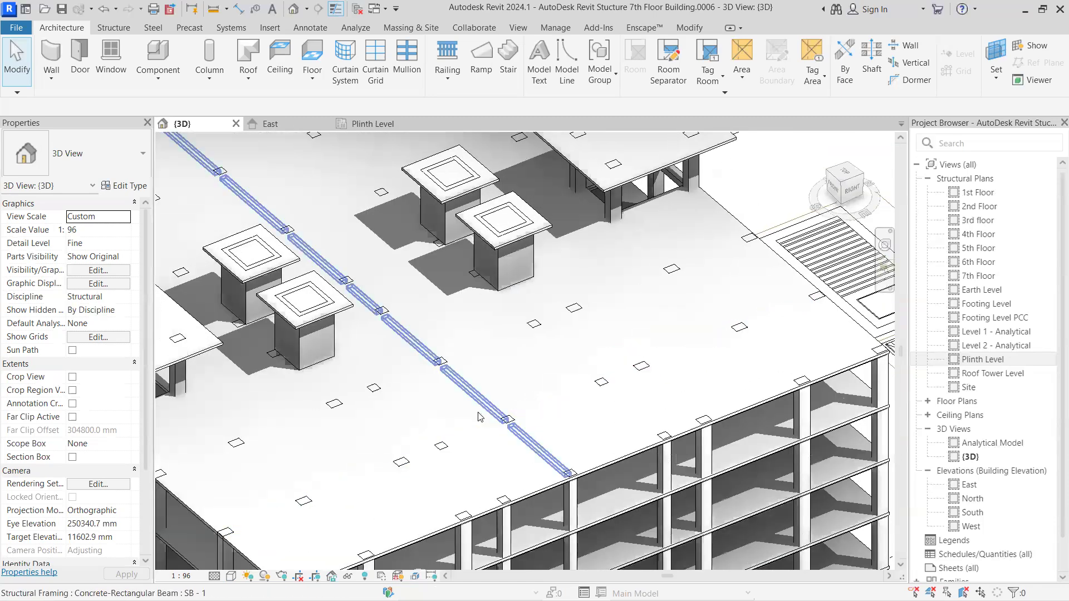
pyautogui.scroll(-4, 559, 382)
pyautogui.moveTo(385, 444); pyautogui.dragTo(383, 396, button='middle')
pyautogui.scroll(3, 411, 433)
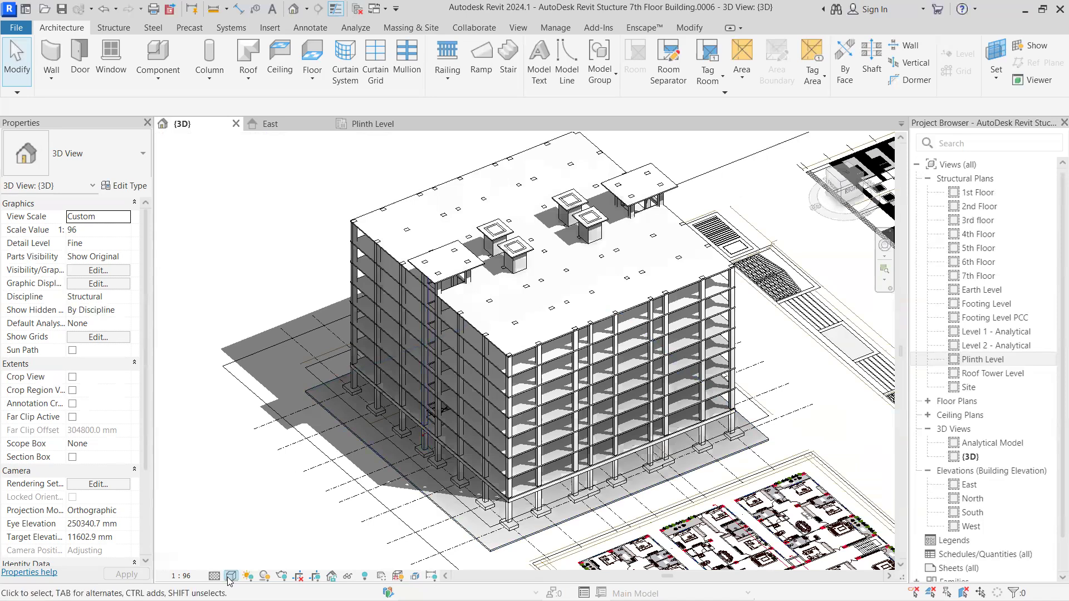
# Step: Set the 3D view's visual style to Wireframe to expose the hidden structural members
pyautogui.click(231, 576)
pyautogui.click(266, 490)
pyautogui.scroll(3, 549, 355)
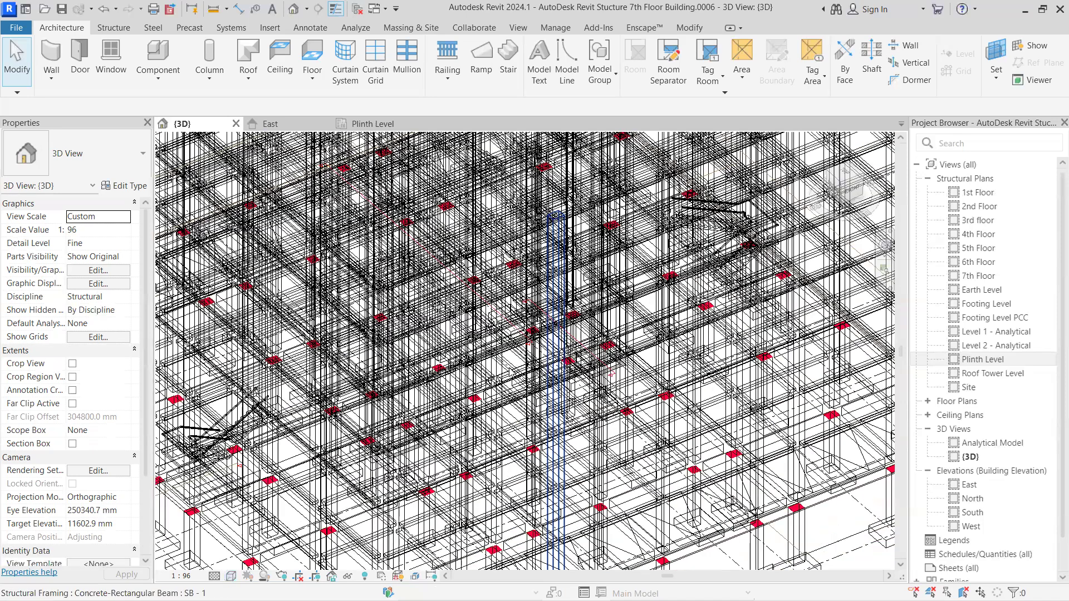
# Step: Examine the footings, lower columns and plinth beams at the building's base in the wireframe 3D view
pyautogui.scroll(1, 493, 382)
pyautogui.scroll(-6, 493, 382)
pyautogui.keyDown('shift'); pyautogui.moveTo(615, 381); pyautogui.dragTo(11, 490, button='middle'); pyautogui.keyUp('shift')
pyautogui.scroll(1, 668, 370)
pyautogui.moveTo(546, 401); pyautogui.dragTo(627, 371, button='middle')
pyautogui.scroll(3, 582, 396)
pyautogui.moveTo(627, 372); pyautogui.dragTo(435, 512, button='middle')
pyautogui.scroll(-4, 551, 380)
pyautogui.moveTo(560, 377); pyautogui.dragTo(456, 486, button='middle')
pyautogui.scroll(5, 517, 347)
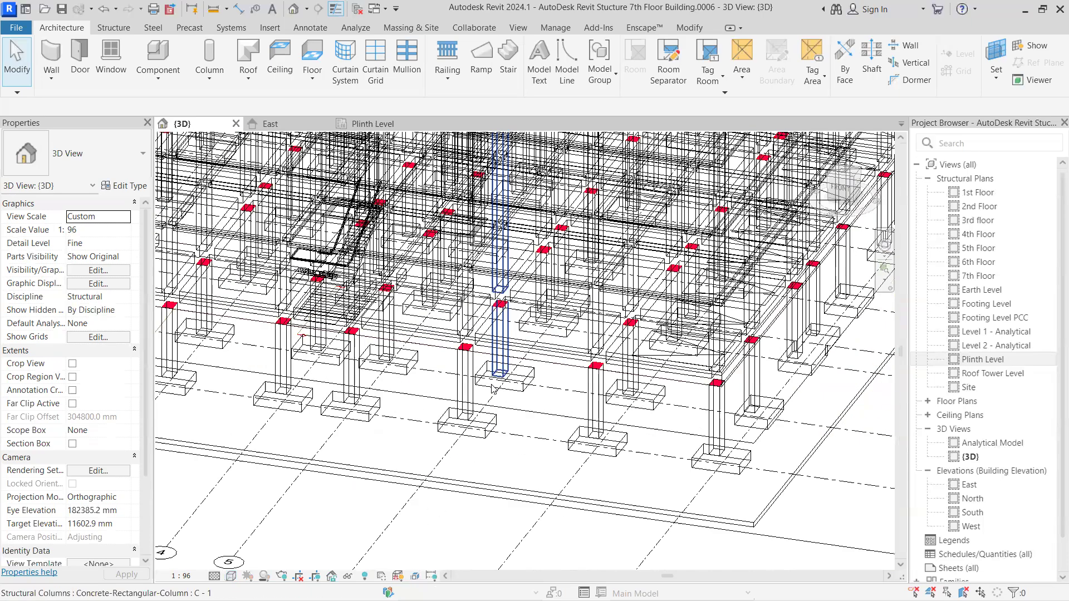
pyautogui.scroll(2, 394, 312)
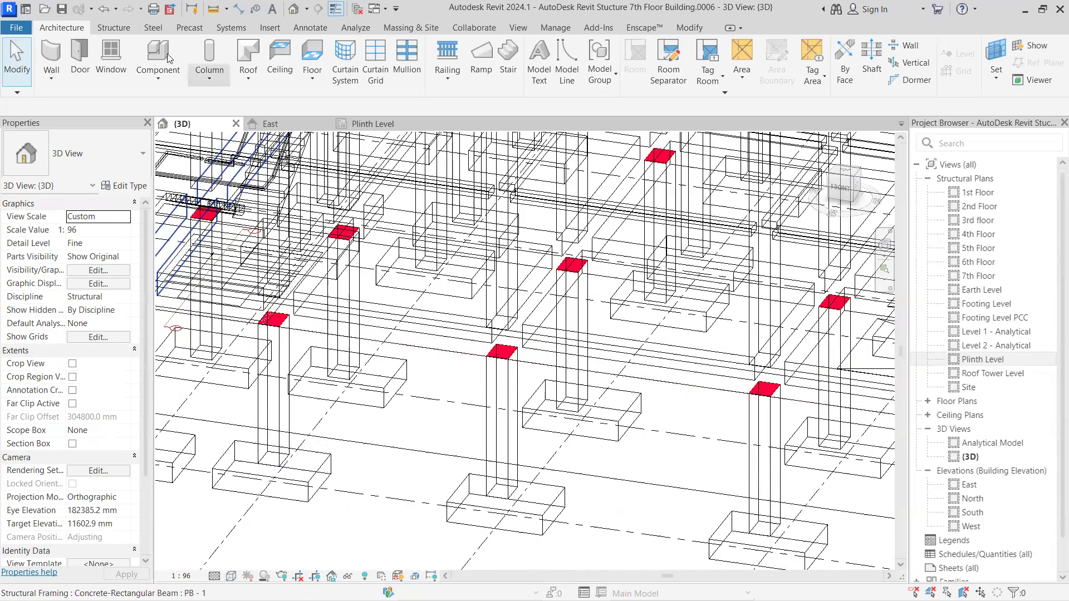
pyautogui.click(114, 28)
pyautogui.scroll(-7, 413, 312)
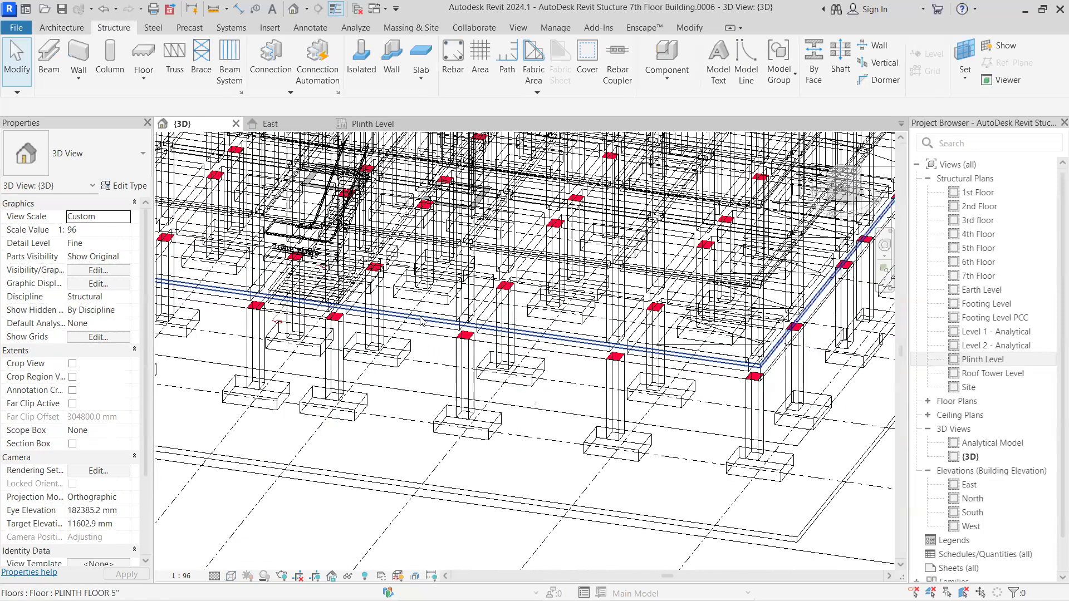
pyautogui.scroll(-2, 427, 392)
pyautogui.scroll(1, 392, 370)
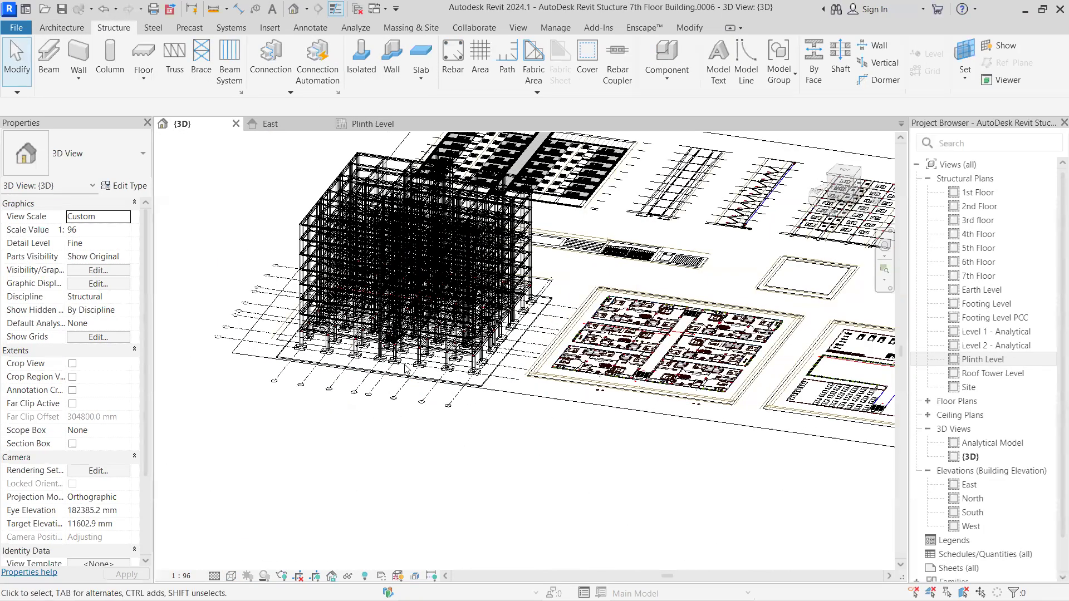
# Step: Try the Hidden Line style on the whole building in the 3D view and set the visual style to Shaded
pyautogui.scroll(1, 422, 389)
pyautogui.moveTo(424, 391); pyautogui.dragTo(401, 426, button='middle')
pyautogui.click(231, 575)
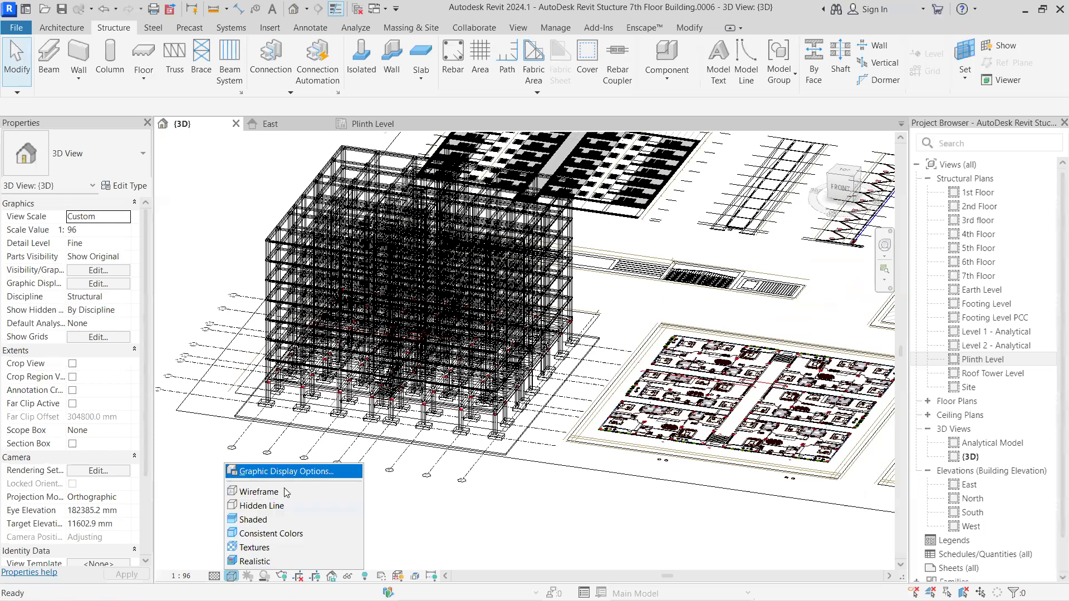
pyautogui.click(273, 505)
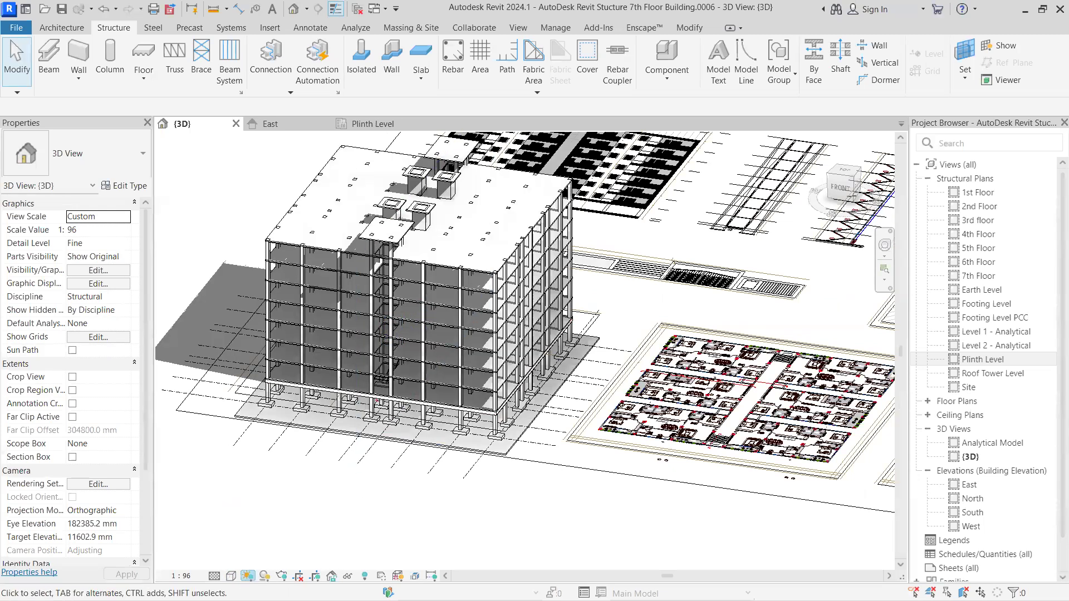
pyautogui.click(230, 575)
pyautogui.click(263, 507)
pyautogui.click(235, 576)
pyautogui.click(272, 521)
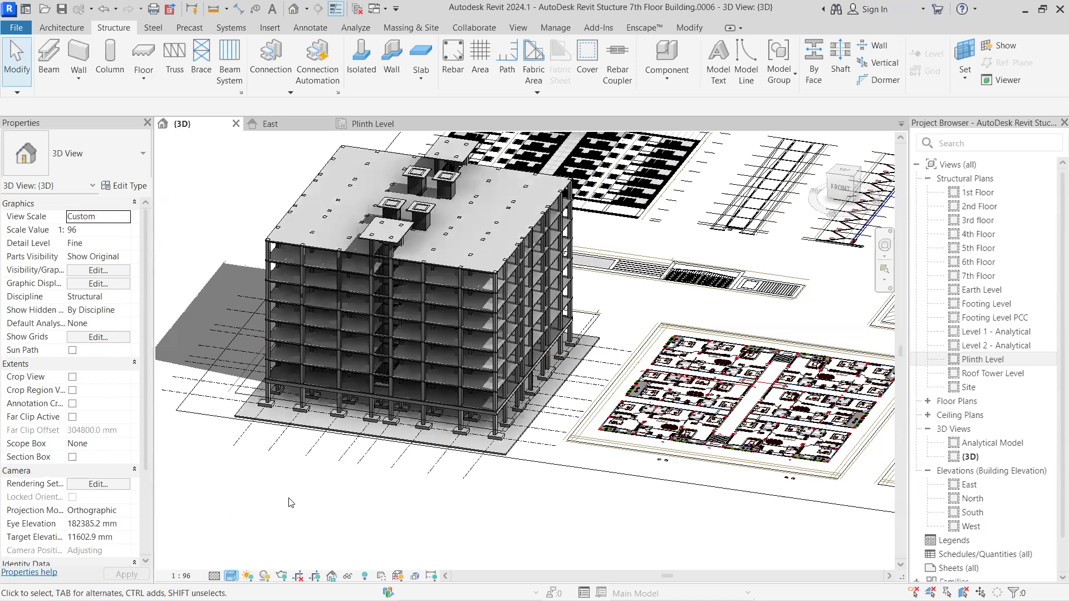
# Step: Try the Consistent Colors and Textures visual styles on the 3D view and examine the roof corner in the textured display
pyautogui.click(231, 576)
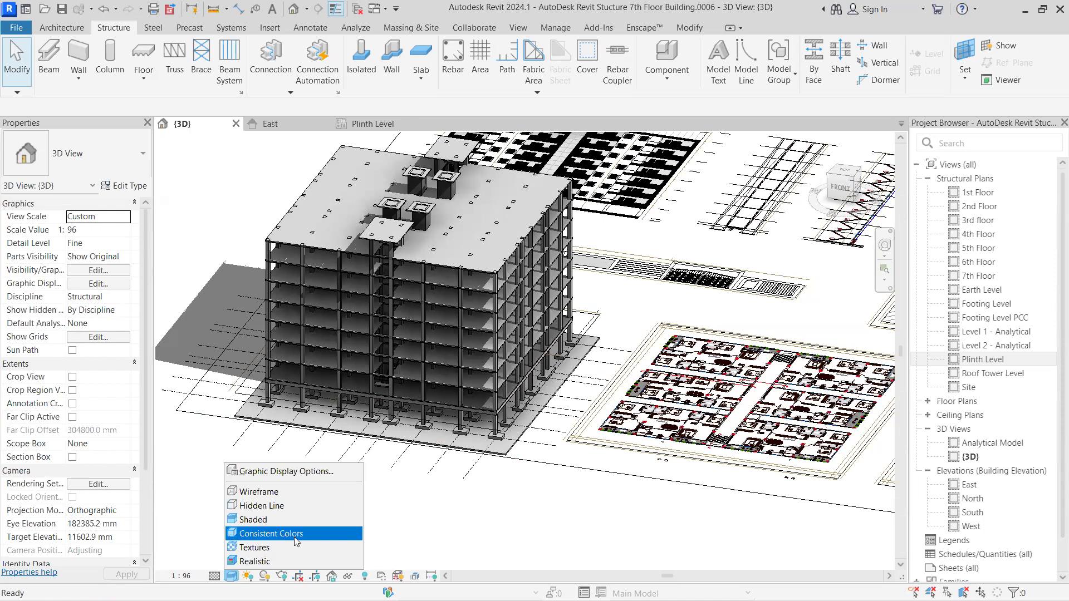
pyautogui.click(295, 538)
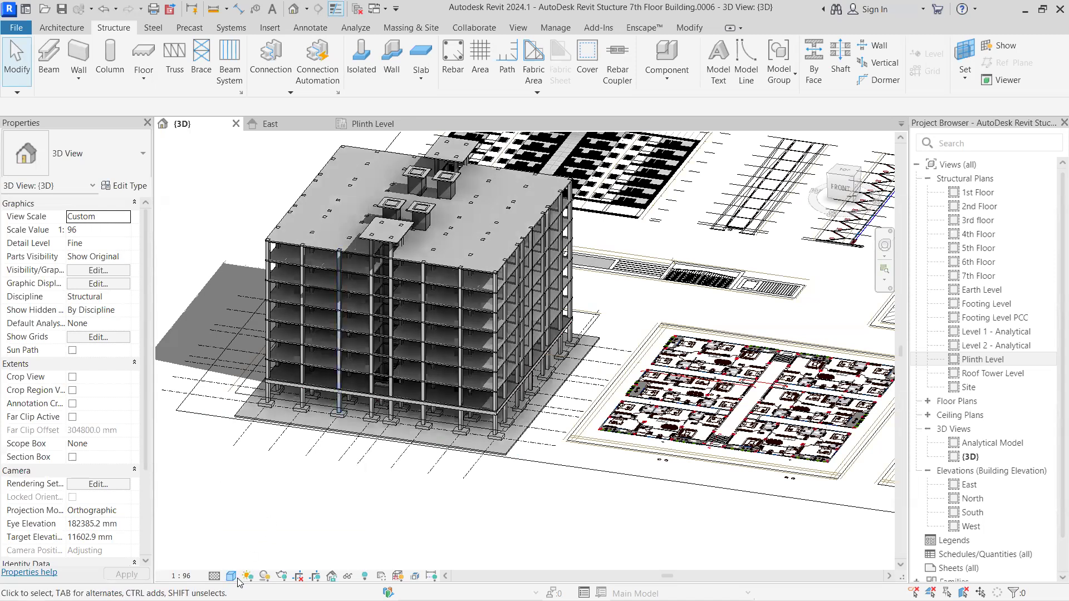
pyautogui.click(231, 576)
pyautogui.click(278, 554)
pyautogui.scroll(2, 468, 270)
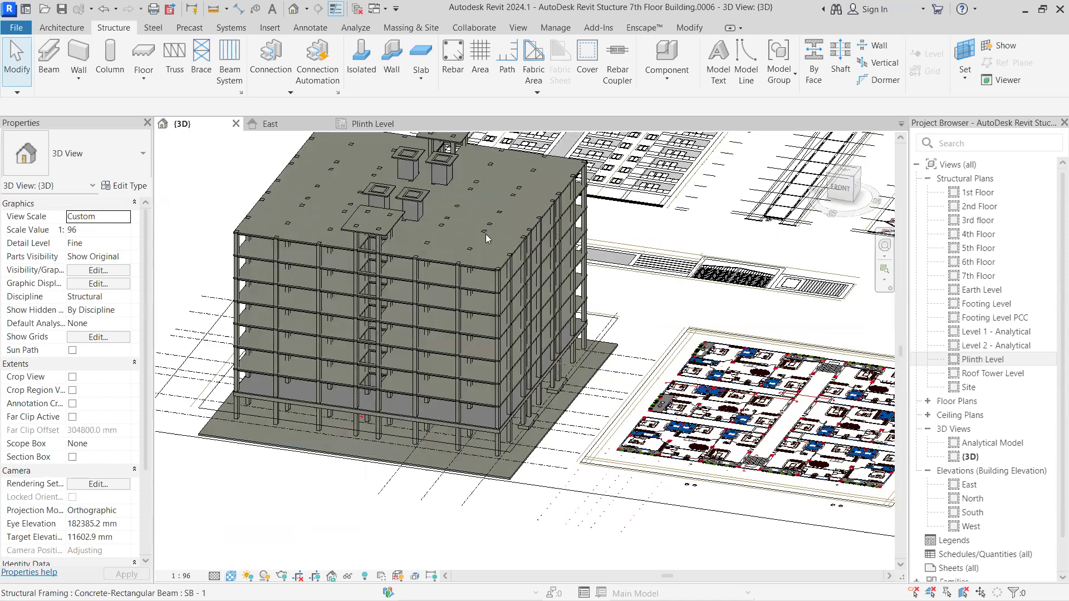
pyautogui.scroll(6, 486, 238)
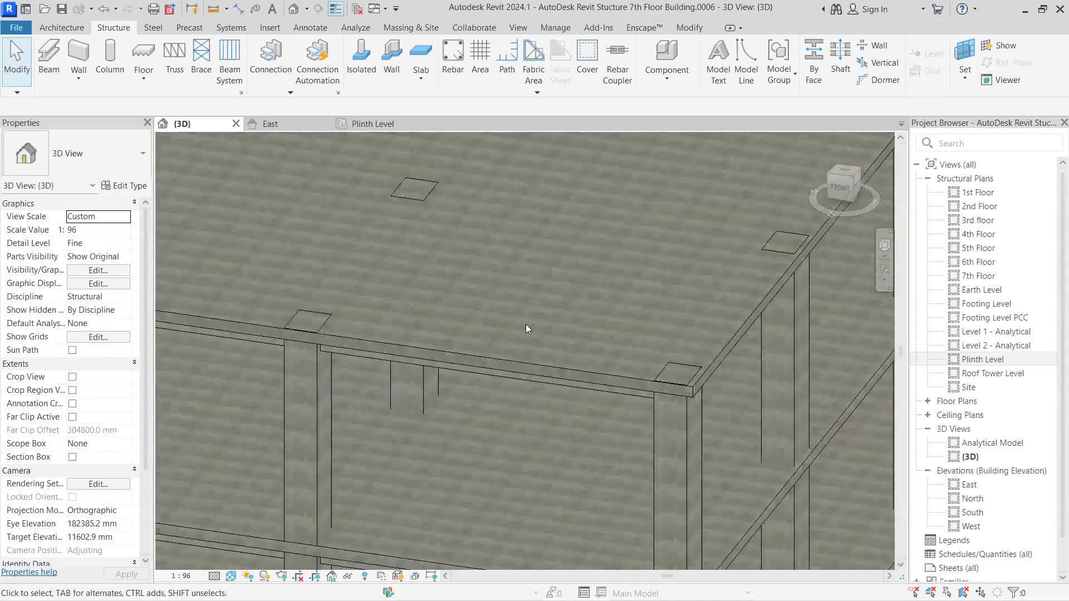
pyautogui.scroll(-8, 511, 375)
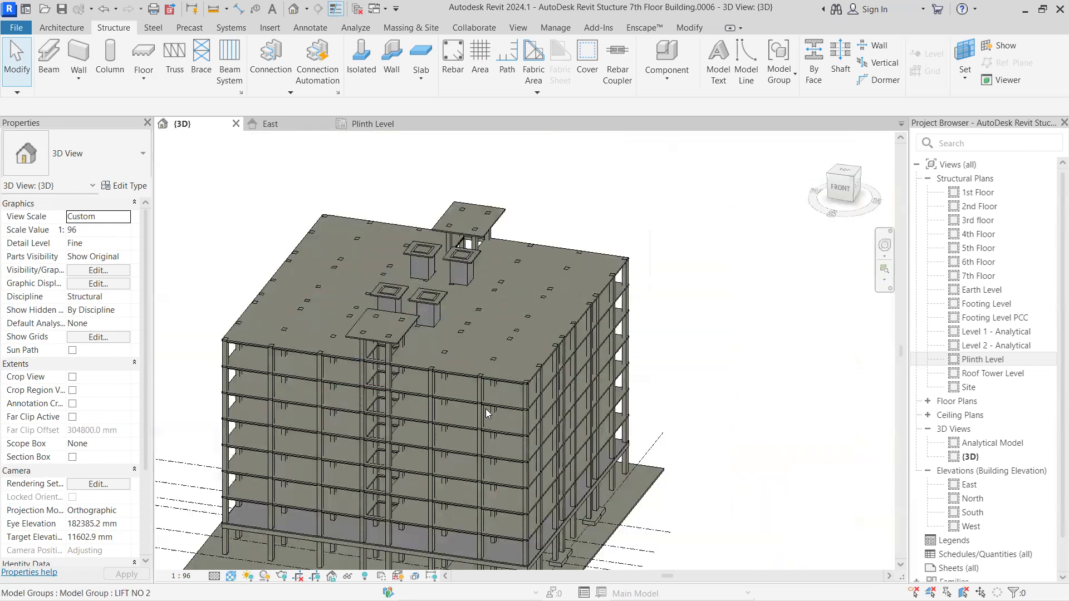
pyautogui.scroll(-3, 486, 413)
# Step: Set the 3D view's visual style to Hidden Line
pyautogui.click(220, 577)
pyautogui.click(226, 561)
pyautogui.click(230, 576)
pyautogui.click(273, 506)
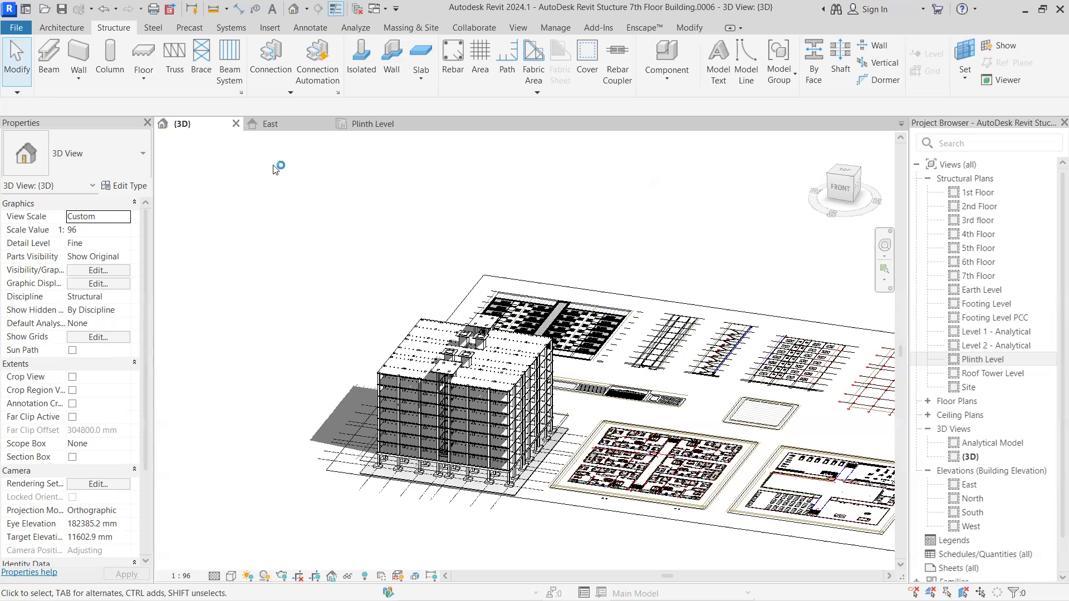
# Step: Switch to the East elevation and examine the grid heads, level markers and structure around the Roof Tower Level
pyautogui.click(265, 125)
pyautogui.scroll(-5, 406, 389)
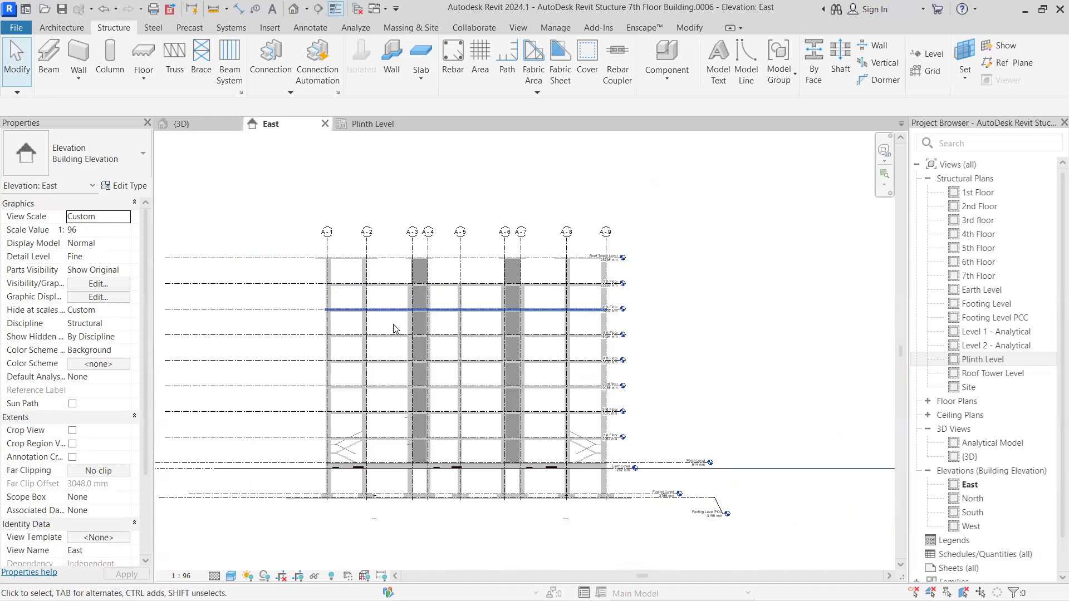
pyautogui.scroll(4, 470, 390)
pyautogui.moveTo(671, 297)
pyautogui.mouseDown(button='middle')
pyautogui.moveTo(614, 296)
pyautogui.moveTo(683, 297)
pyautogui.mouseUp(button='middle')
pyautogui.scroll(3, 598, 242)
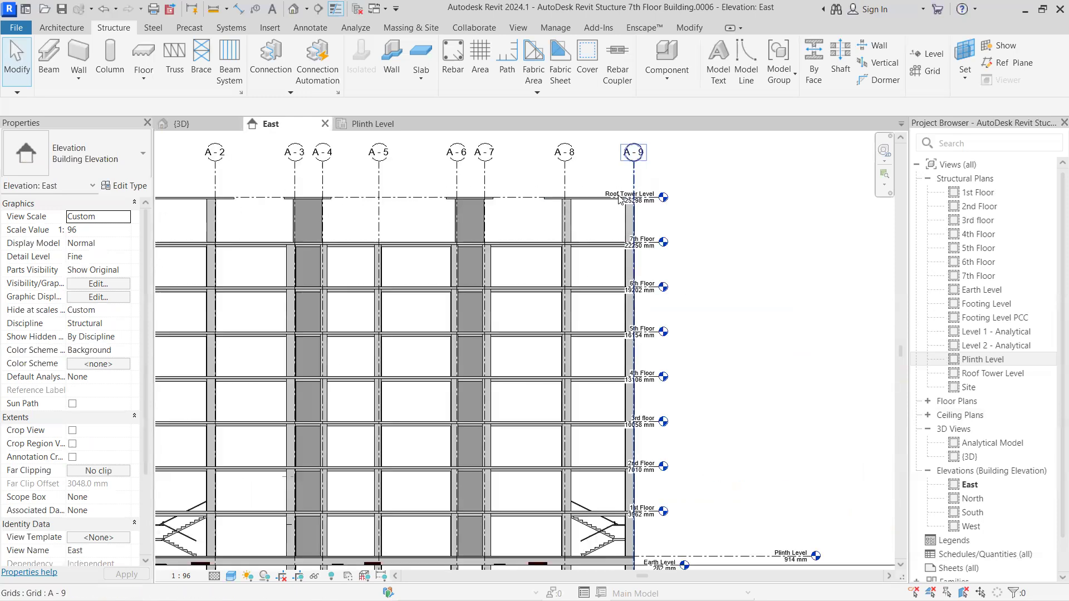
pyautogui.scroll(-2, 685, 551)
pyautogui.scroll(2, 694, 512)
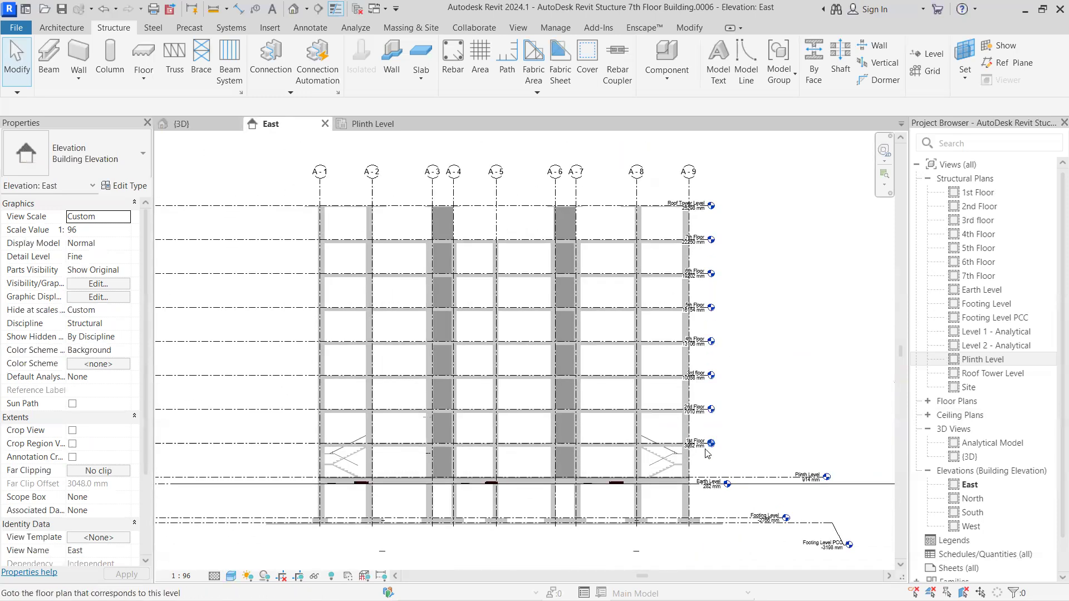
pyautogui.moveTo(745, 214); pyautogui.dragTo(790, 359, button='middle')
pyautogui.scroll(1, 771, 334)
pyautogui.scroll(4, 568, 240)
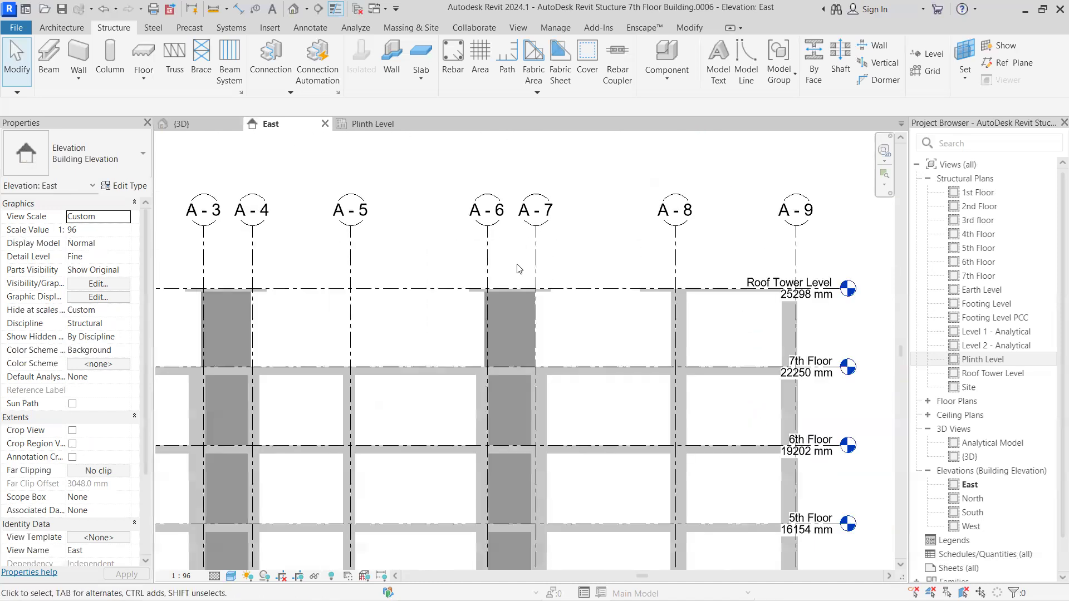
pyautogui.scroll(-4, 430, 316)
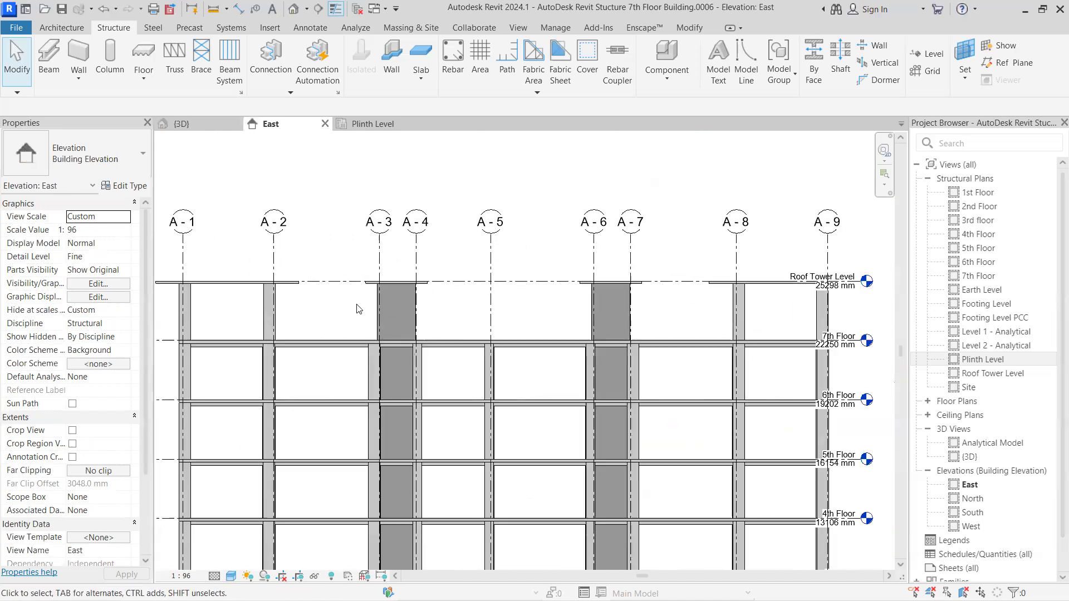
# Step: Examine the East elevation from the 7th Floor down through the columns, lift shafts and stairs to the footings
pyautogui.moveTo(368, 186); pyautogui.dragTo(367, 83, button='middle')
pyautogui.scroll(1, 289, 273)
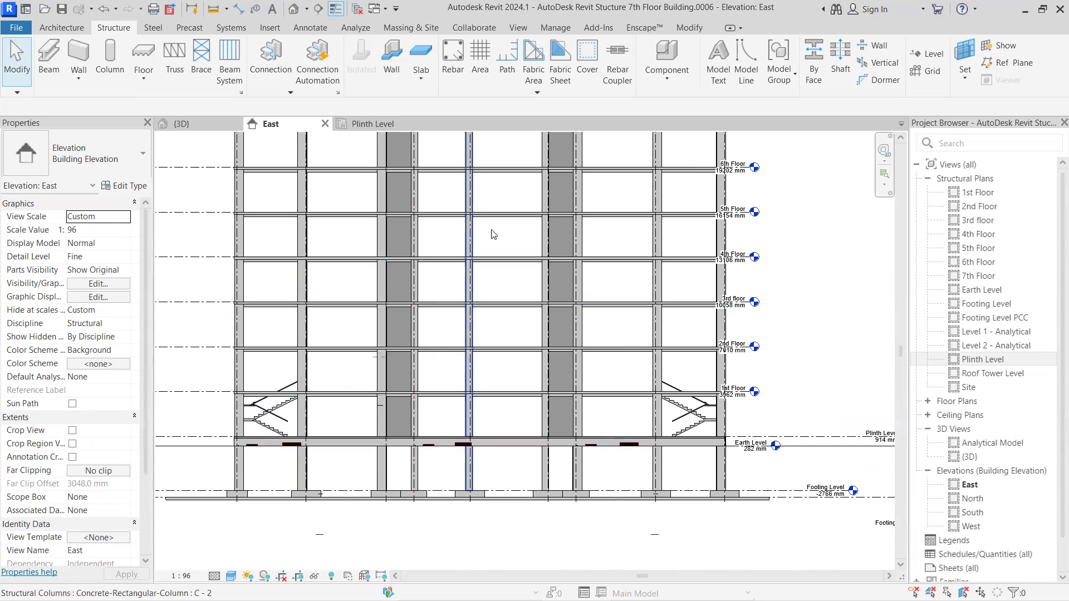
pyautogui.scroll(-2, 495, 262)
pyautogui.scroll(3, 494, 262)
pyautogui.moveTo(495, 263); pyautogui.dragTo(532, 373, button='middle')
pyautogui.scroll(-4, 522, 368)
pyautogui.scroll(3, 457, 306)
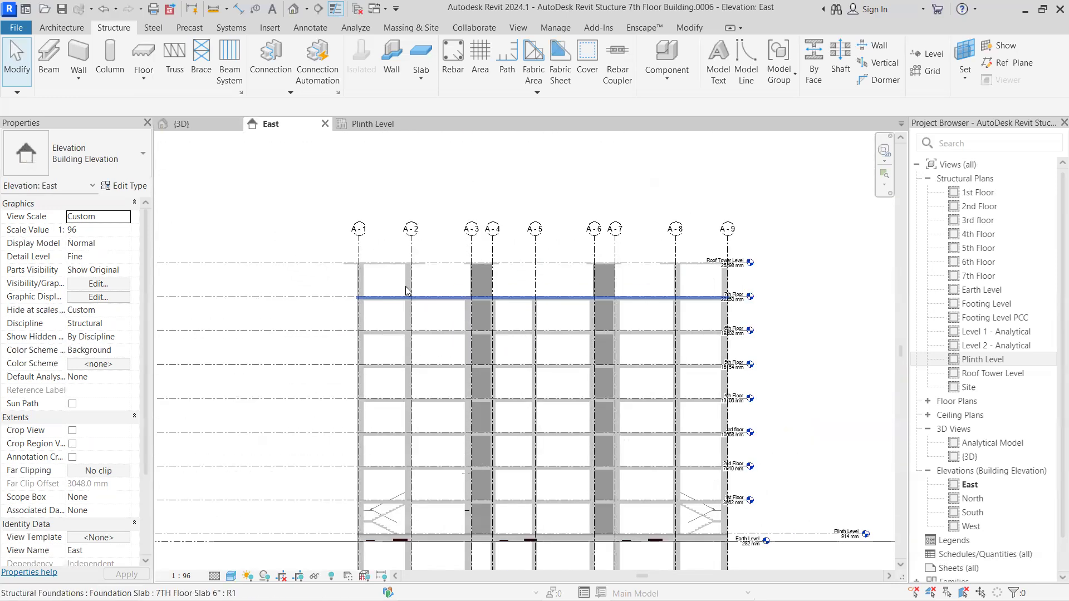
pyautogui.scroll(-1, 429, 306)
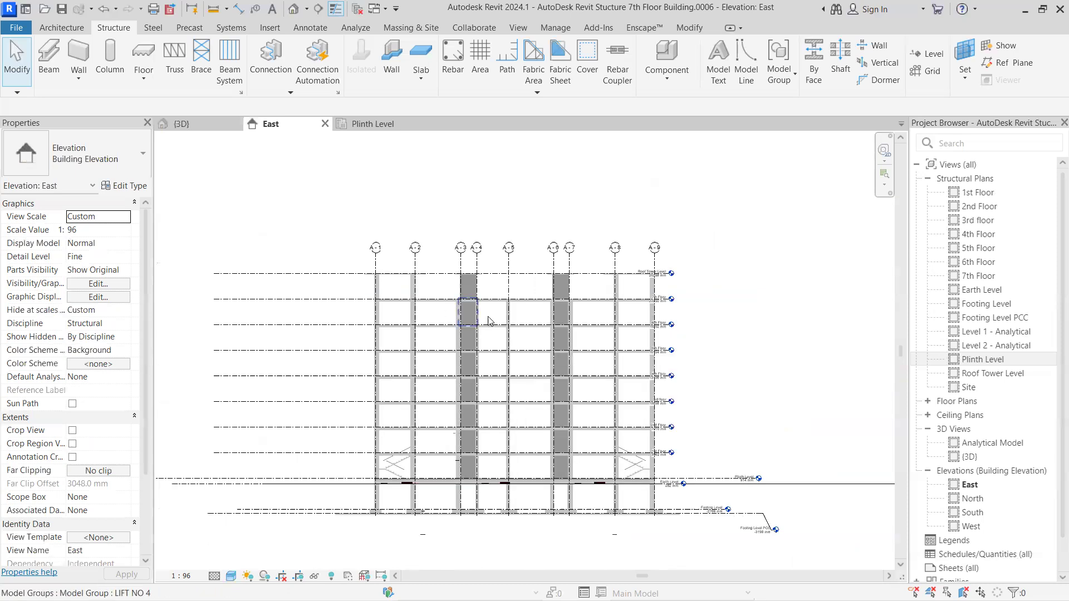
pyautogui.scroll(3, 489, 321)
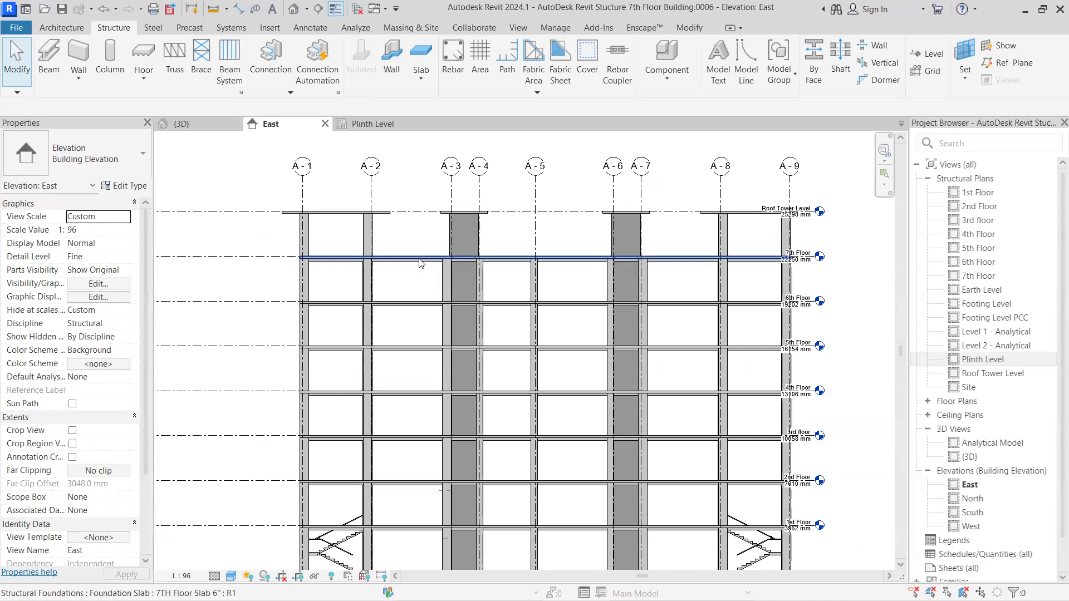
pyautogui.scroll(-1, 818, 278)
pyautogui.moveTo(678, 239); pyautogui.dragTo(494, 176, button='middle')
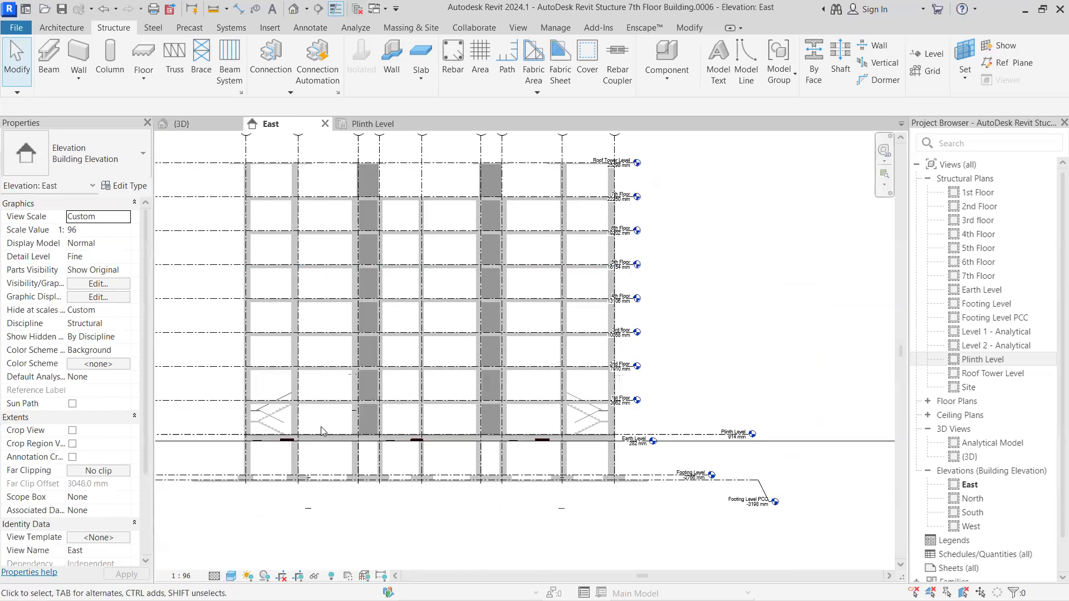
pyautogui.scroll(1, 272, 432)
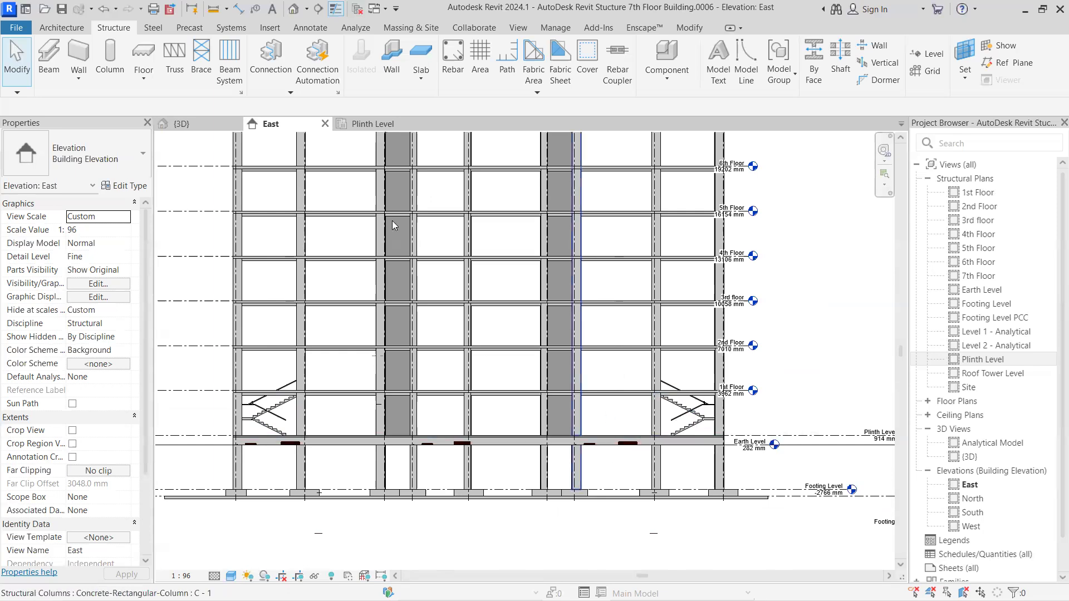
# Step: Return to the 3D view and examine the whole building and the drawings beside it from the front and right
pyautogui.click(193, 120)
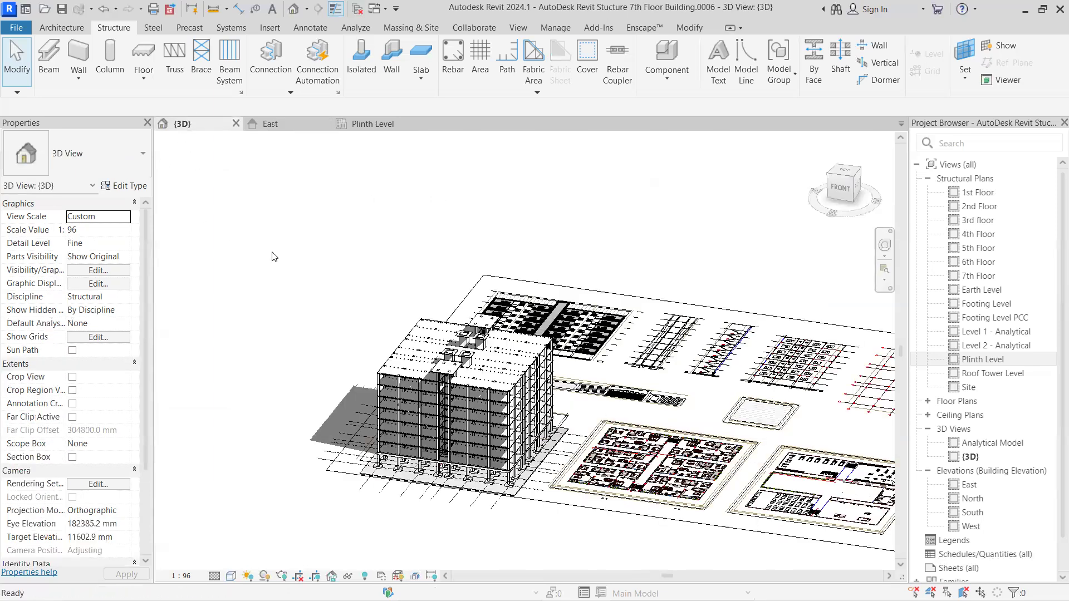
pyautogui.scroll(3, 526, 479)
pyautogui.keyDown('shift'); pyautogui.moveTo(571, 469); pyautogui.dragTo(554, 448, button='middle'); pyautogui.keyUp('shift')
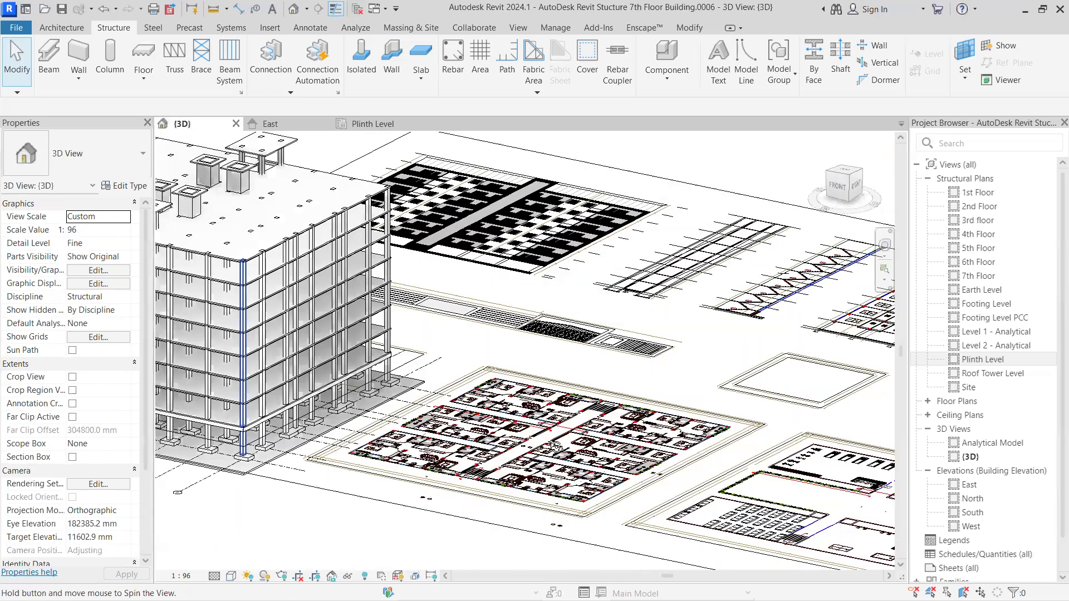
pyautogui.keyDown('shift'); pyautogui.moveTo(585, 410); pyautogui.dragTo(623, 473, button='middle'); pyautogui.keyUp('shift')
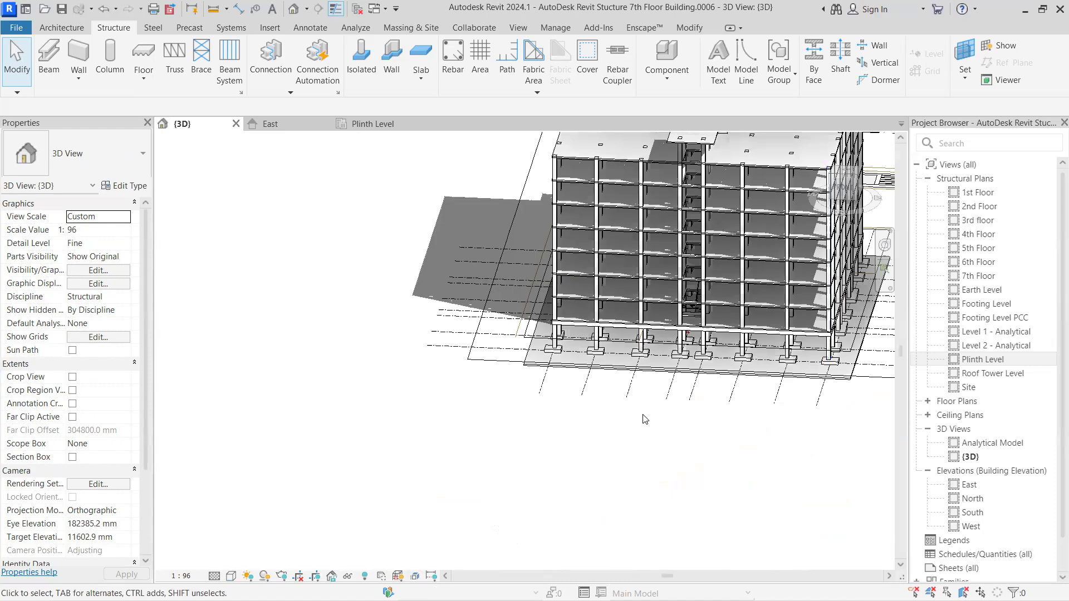
pyautogui.scroll(2, 715, 321)
pyautogui.scroll(3, 696, 314)
pyautogui.keyDown('shift'); pyautogui.moveTo(662, 307); pyautogui.dragTo(440, 380, button='middle'); pyautogui.keyUp('shift')
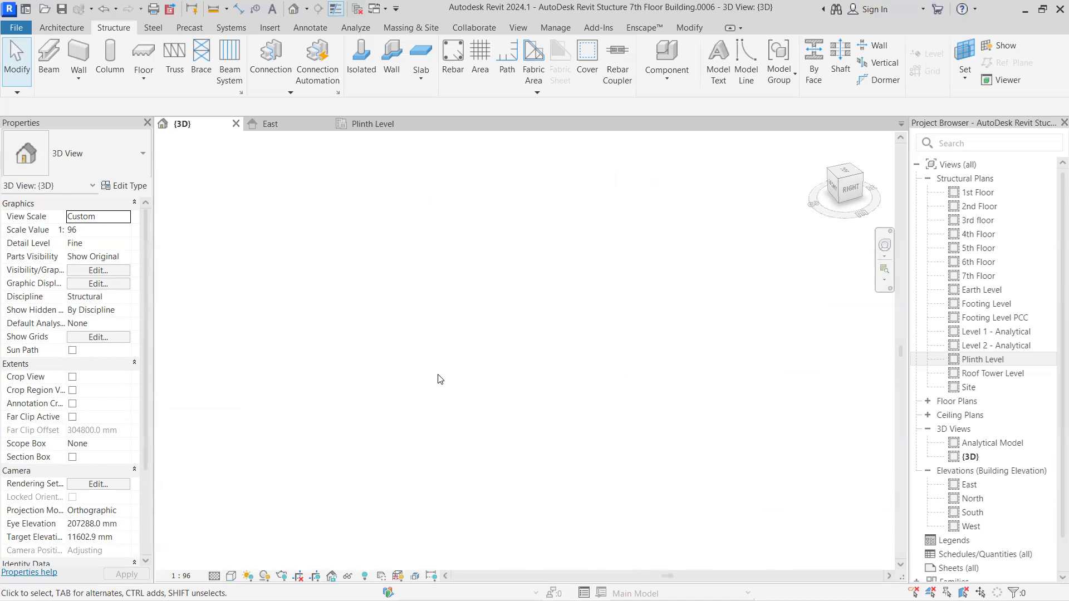
pyautogui.moveTo(519, 410); pyautogui.dragTo(740, 382, button='middle')
pyautogui.moveTo(484, 431); pyautogui.dragTo(860, 239, button='middle')
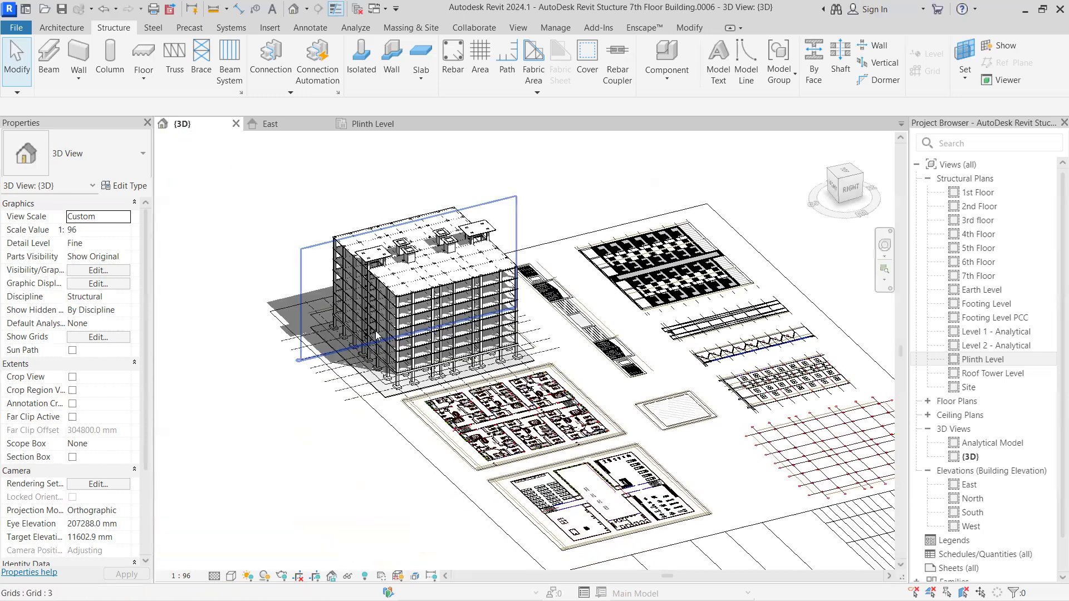
# Step: Examine the roof slab, beams, lift shafts and stair towers of the building in the 3D view
pyautogui.scroll(6, 500, 273)
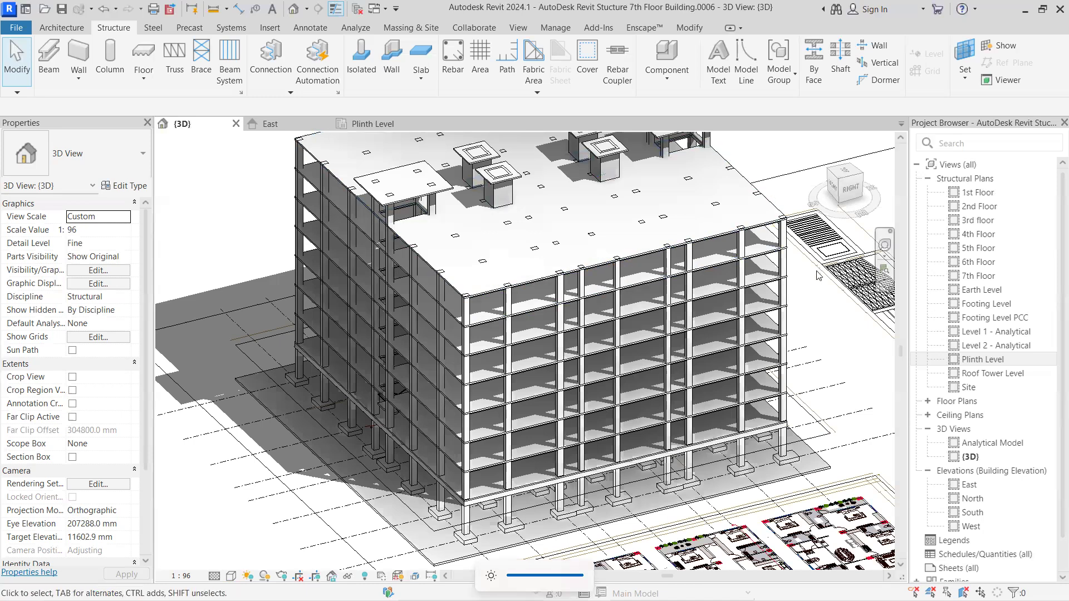
pyautogui.scroll(2, 813, 294)
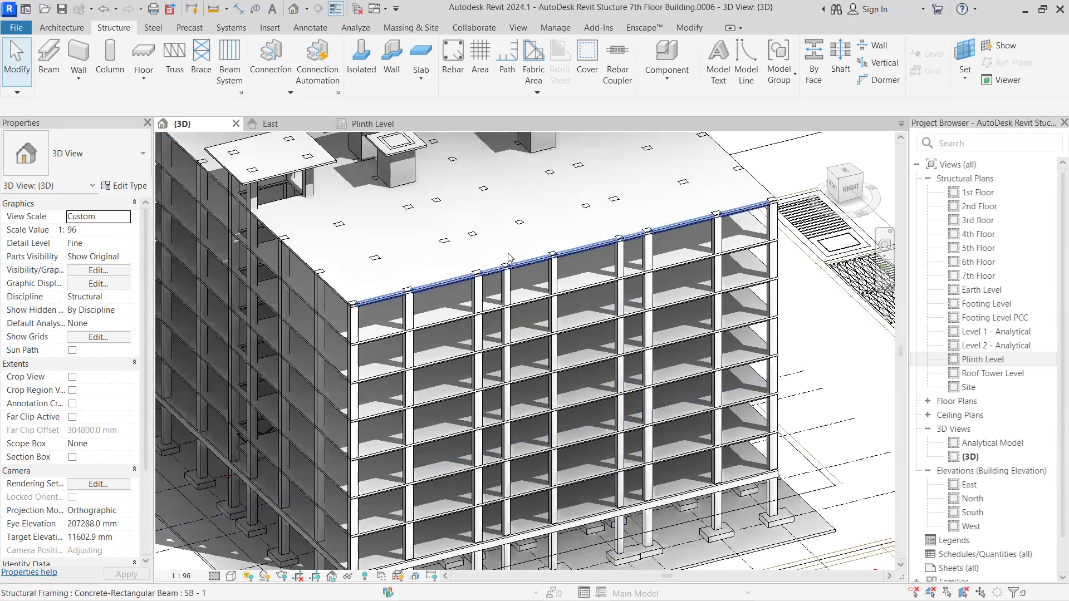
pyautogui.scroll(-5, 399, 284)
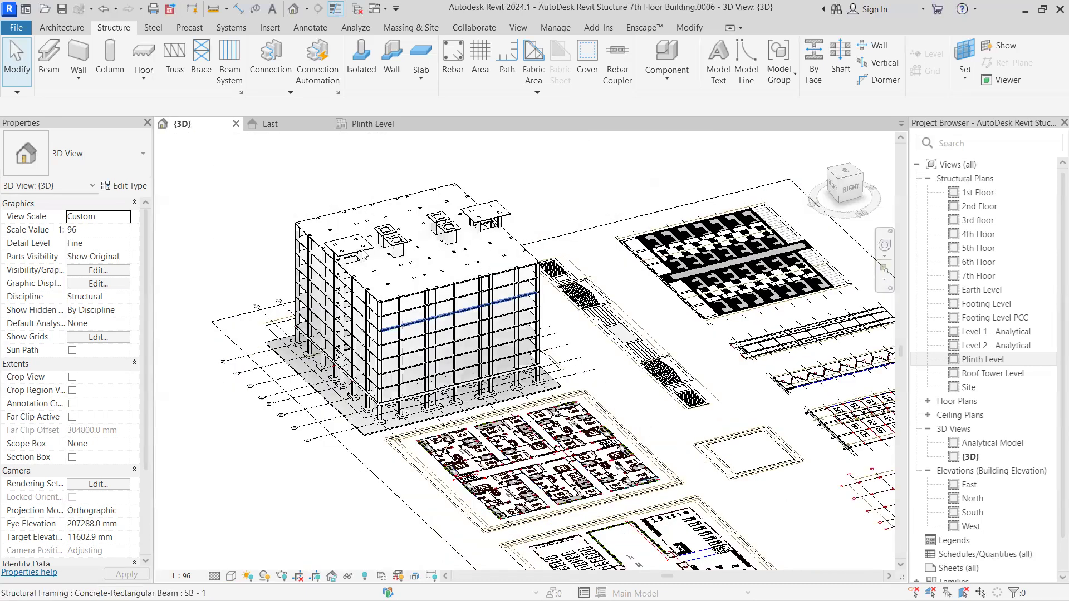
pyautogui.scroll(8, 387, 241)
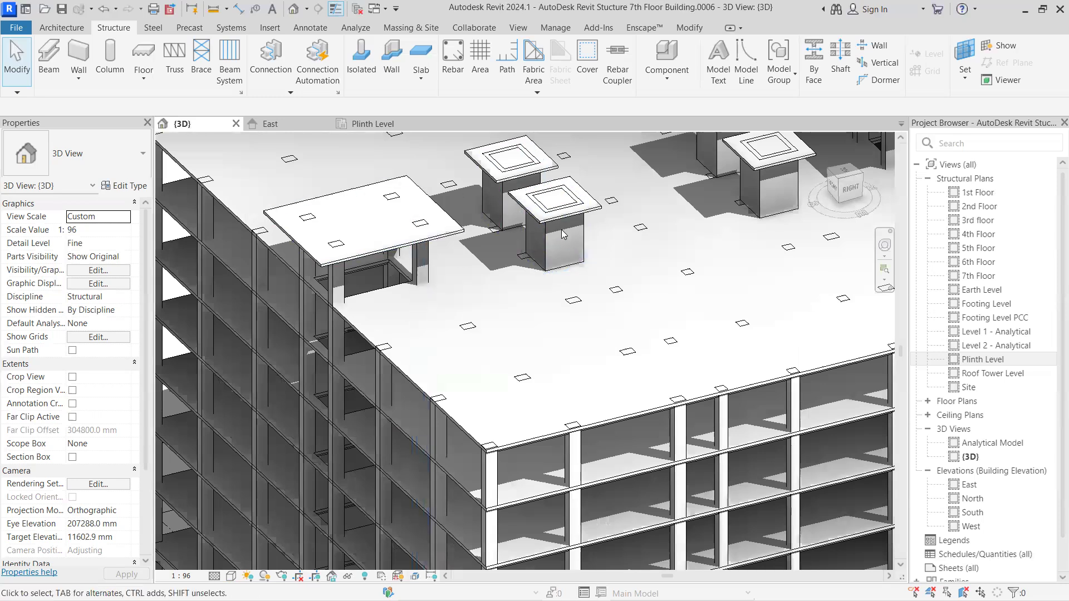
pyautogui.scroll(4, 479, 227)
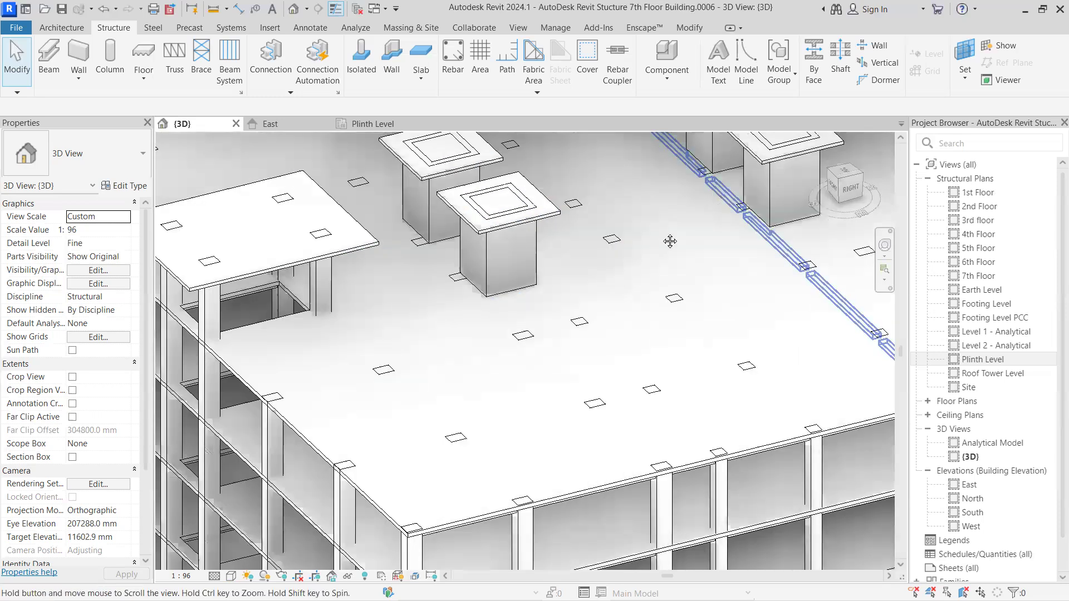
pyautogui.scroll(-5, 479, 227)
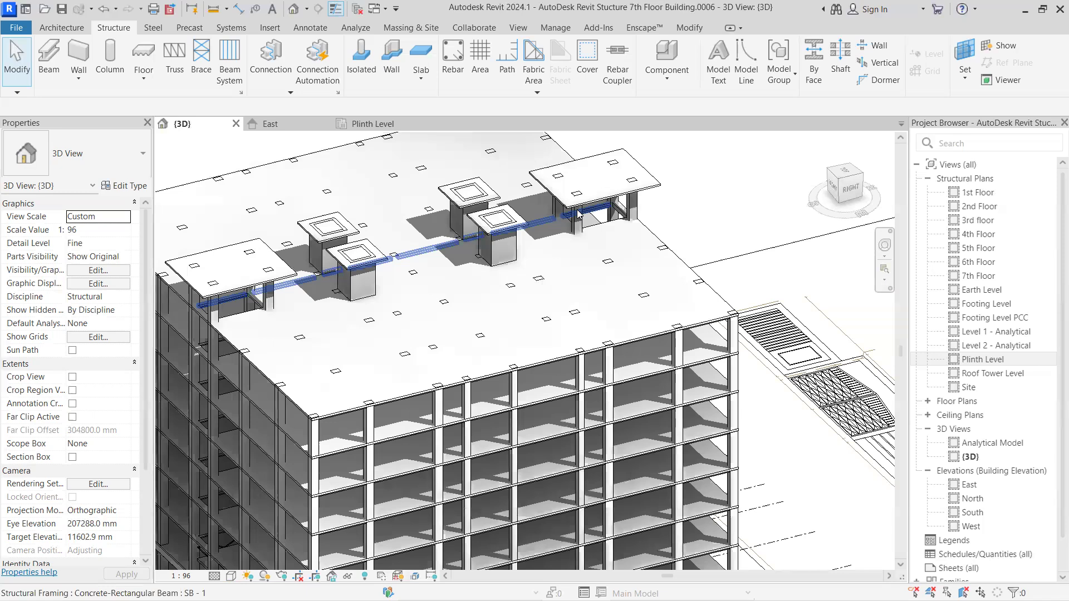
pyautogui.scroll(-1, 689, 285)
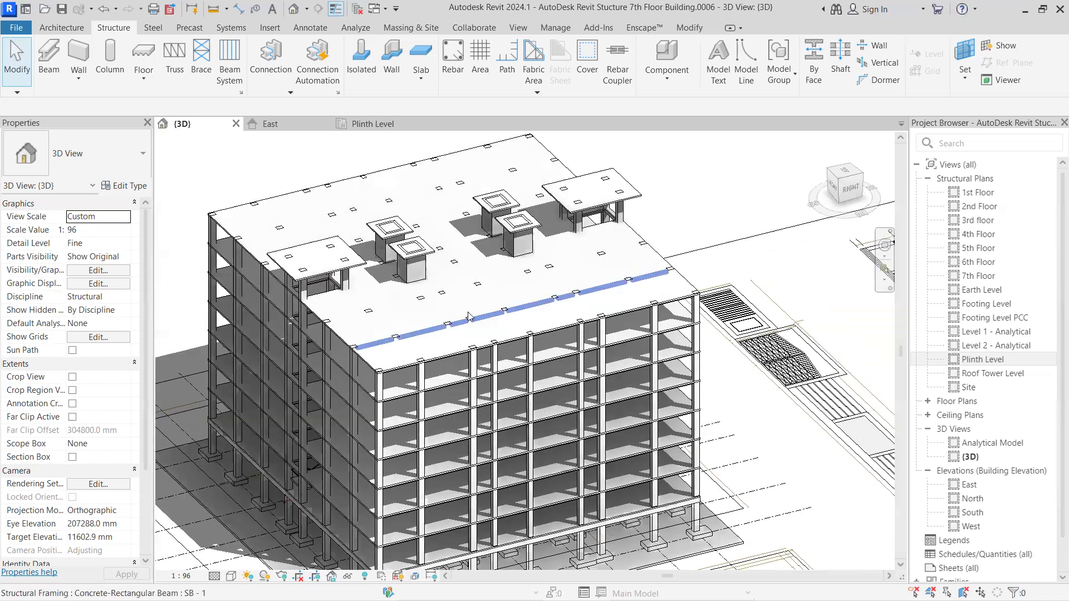
pyautogui.scroll(-2, 448, 356)
pyautogui.scroll(3, 389, 417)
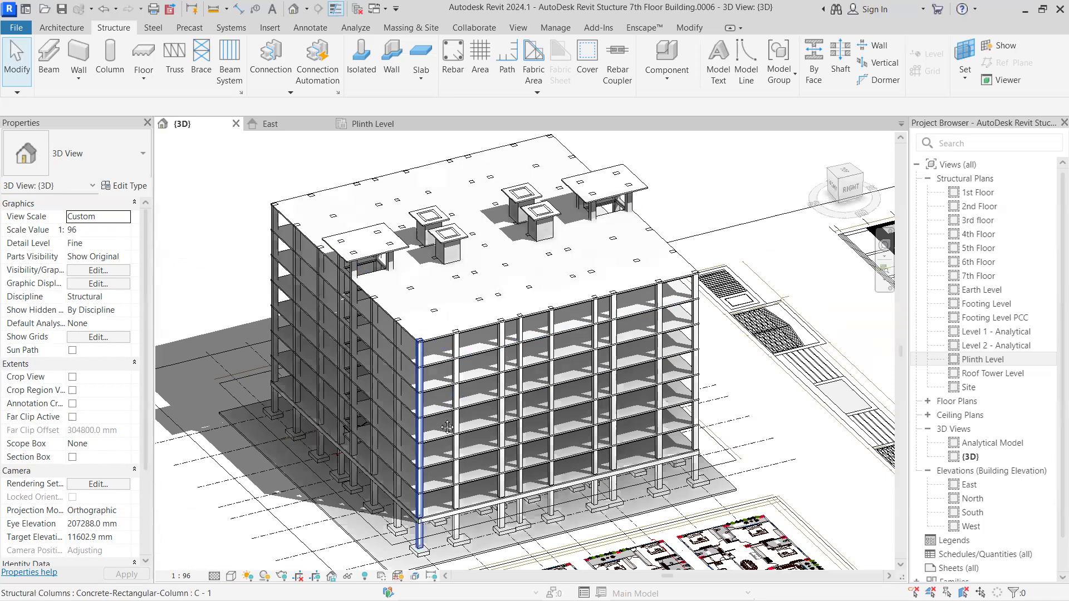
# Step: Inspect the floor plan drawings beside the building in the 3D view, finishing with another look at the roof structure
pyautogui.scroll(3, 501, 439)
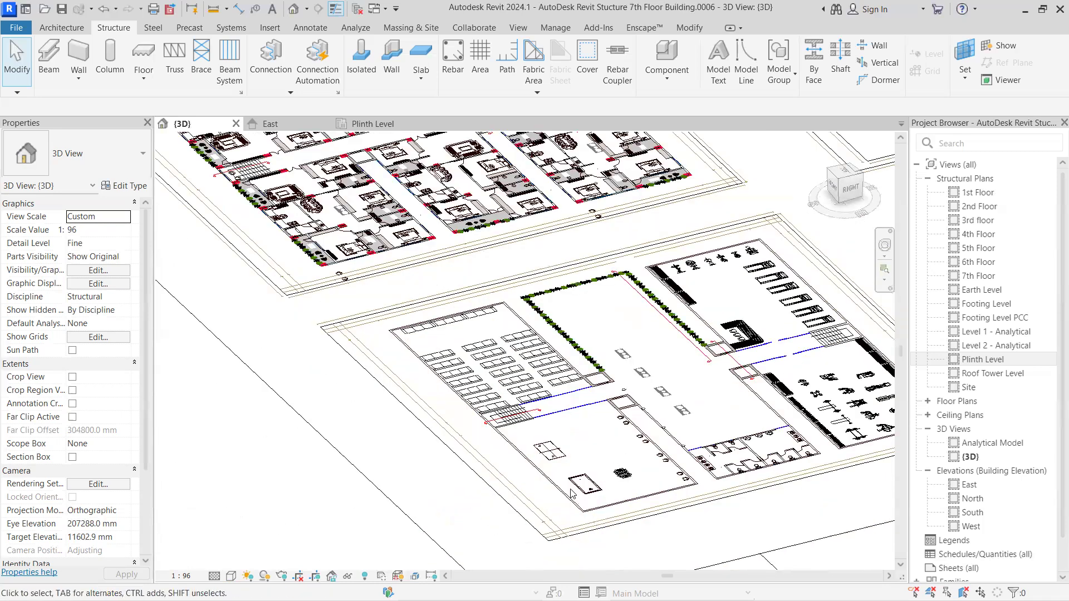
pyautogui.scroll(2, 570, 493)
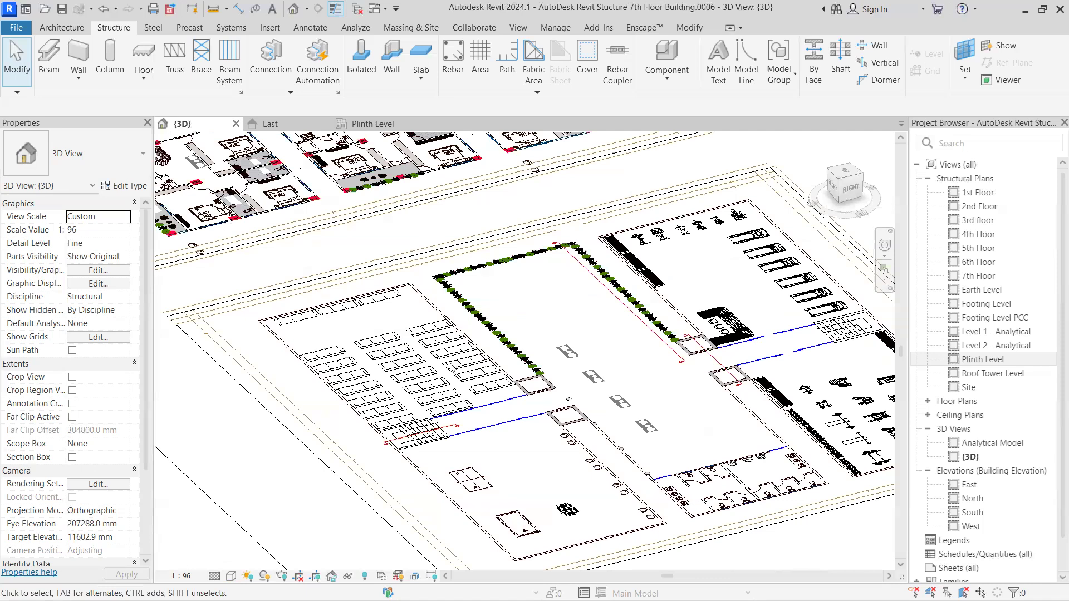
pyautogui.scroll(-3, 361, 287)
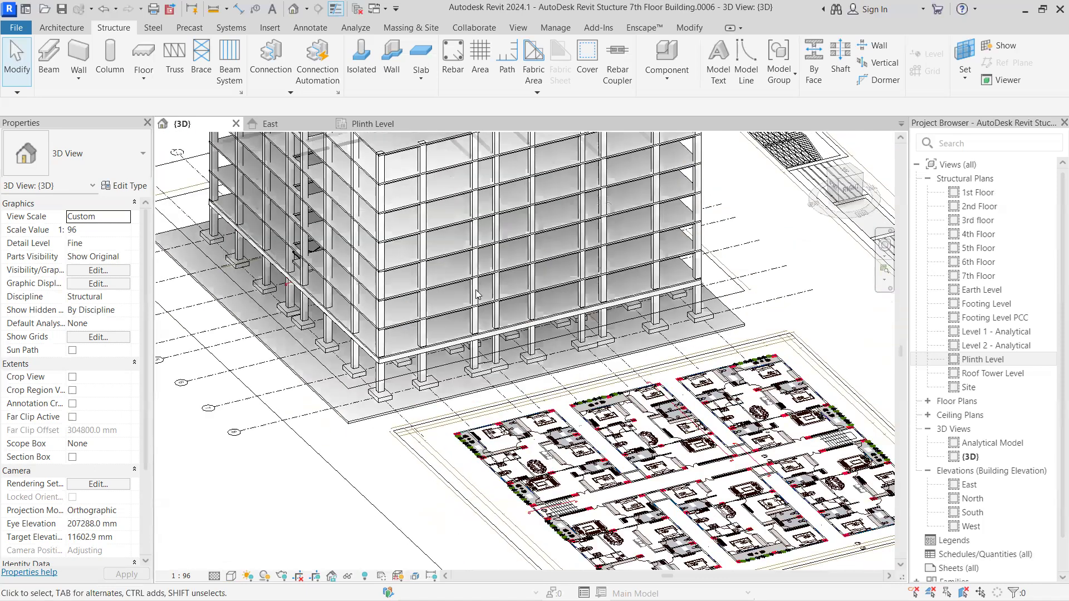
pyautogui.moveTo(496, 201); pyautogui.dragTo(467, 309, button='middle')
pyautogui.scroll(2, 466, 309)
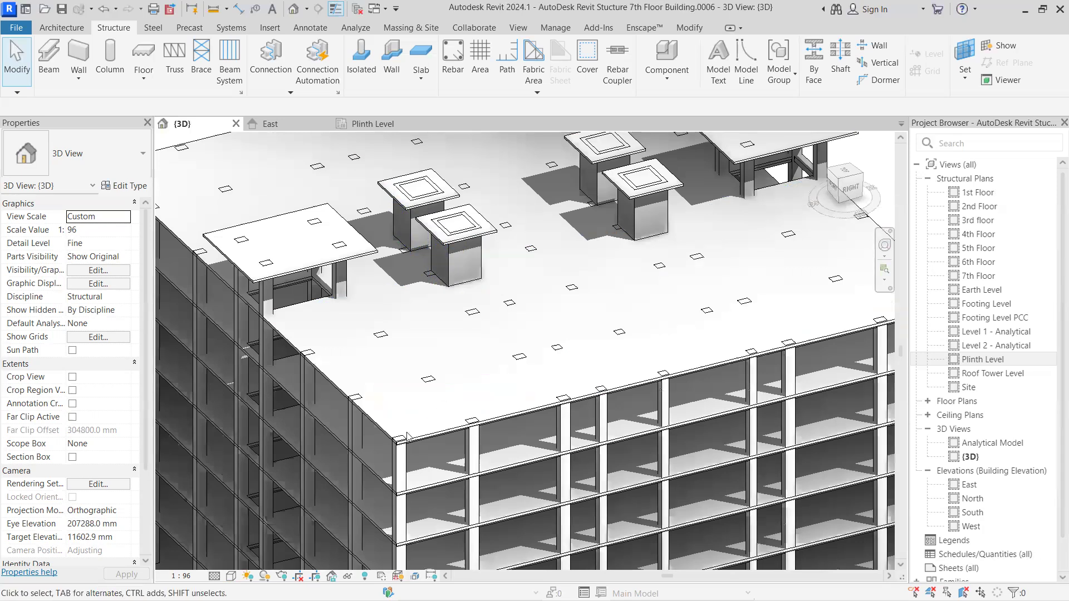
pyautogui.scroll(-3, 666, 289)
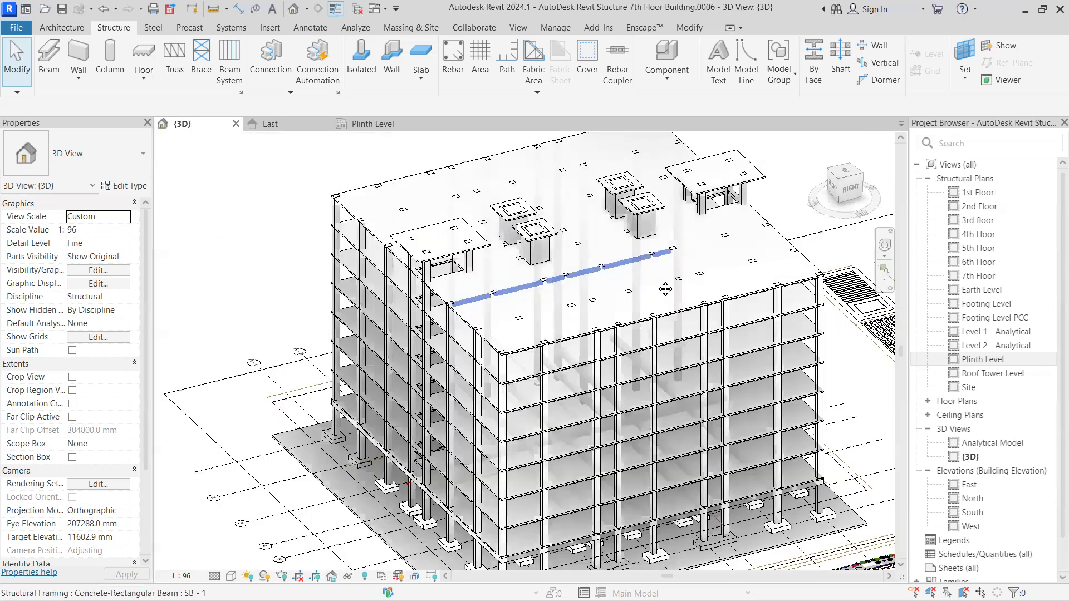
# Step: Examine the roof, facades and footings of the building and its surrounding drawings in the 3D view
pyautogui.moveTo(666, 289); pyautogui.dragTo(682, 358, button='middle')
pyautogui.scroll(1, 682, 358)
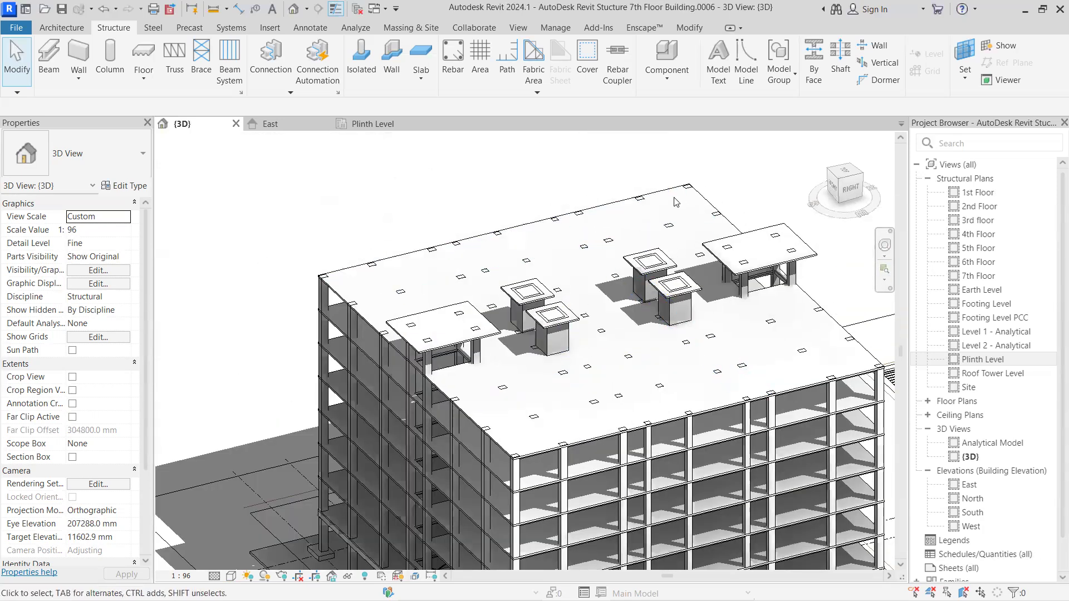
pyautogui.scroll(-1, 710, 312)
pyautogui.scroll(1, 621, 350)
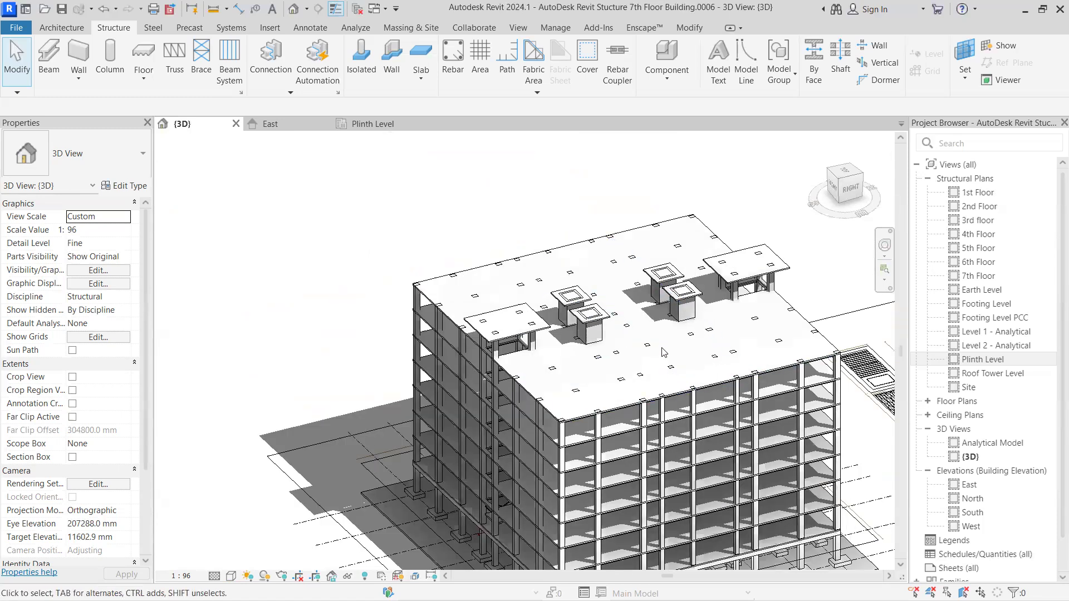
pyautogui.scroll(-4, 641, 370)
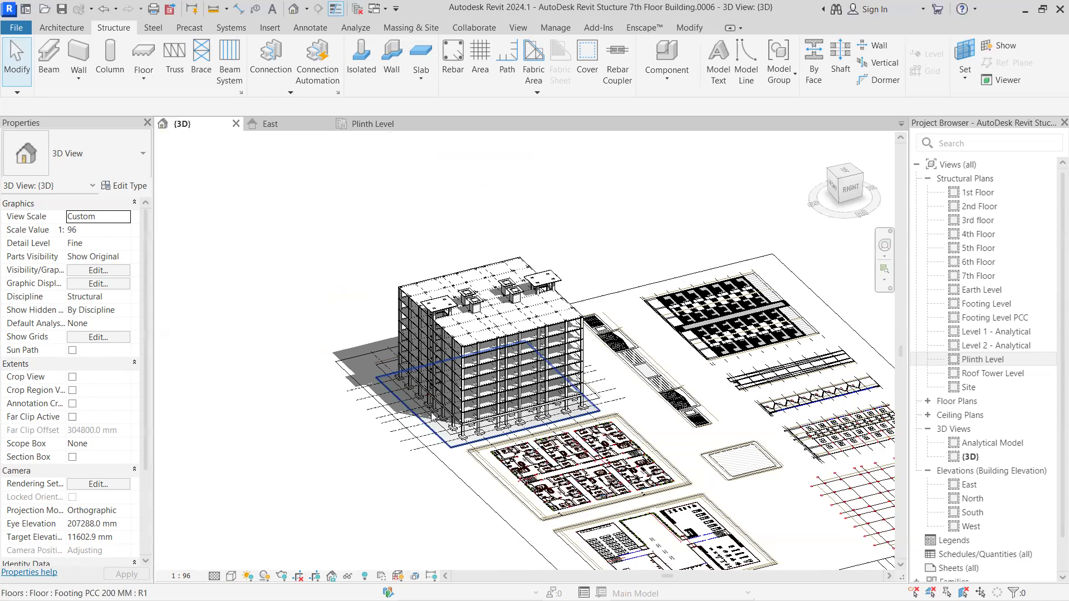
pyautogui.scroll(4, 435, 417)
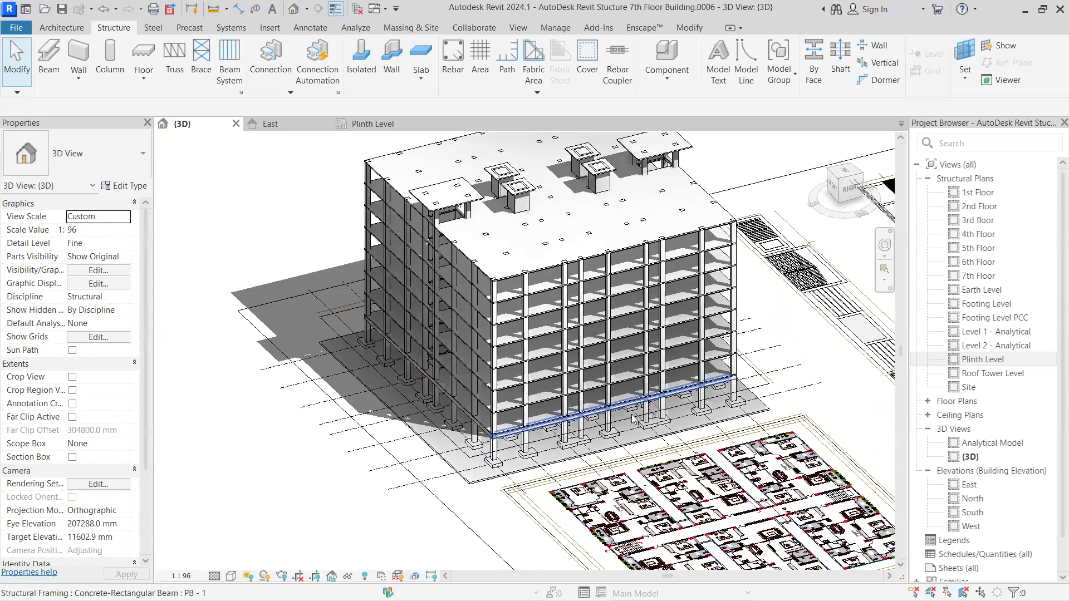
pyautogui.scroll(3, 634, 419)
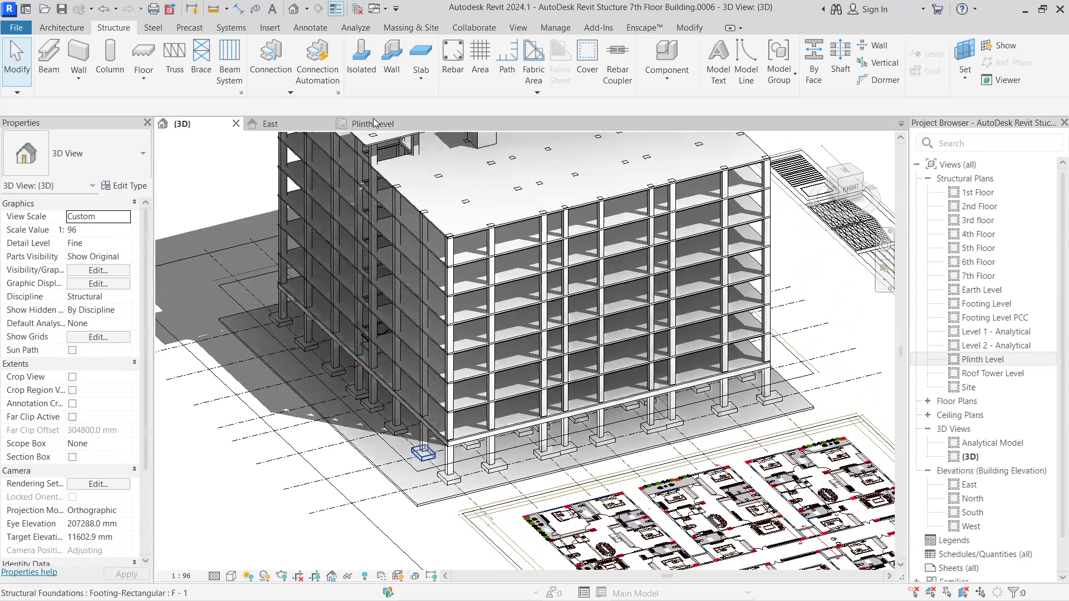
# Step: Switch to the East elevation and examine the floors from Roof Tower Level to the footings, including the lift shafts and stairs
pyautogui.click(278, 127)
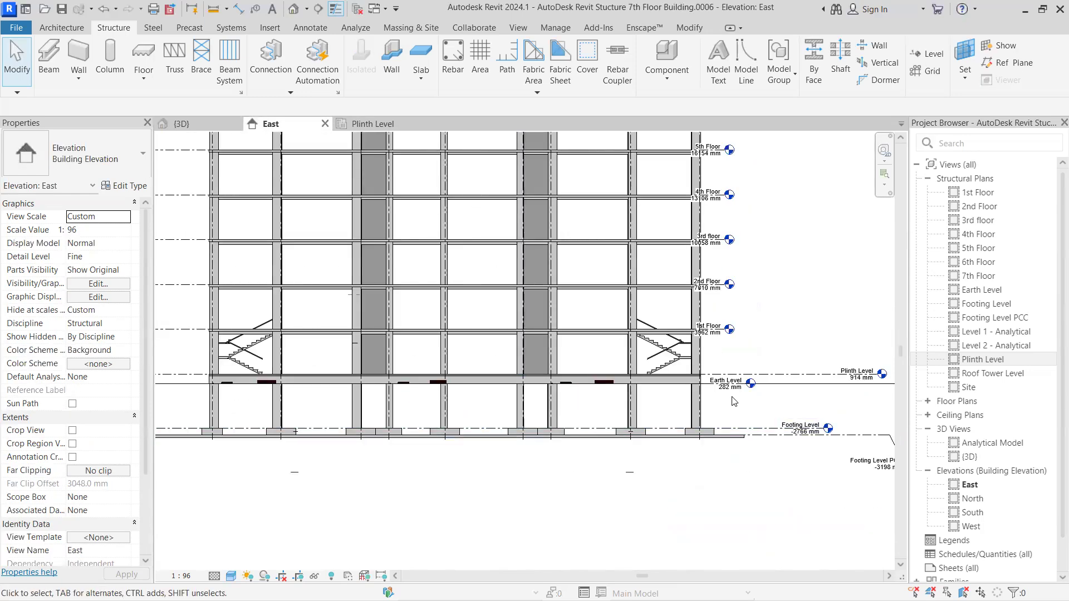
pyautogui.scroll(1, 772, 458)
pyautogui.moveTo(509, 372); pyautogui.dragTo(508, 526, button='middle')
pyautogui.scroll(-2, 394, 276)
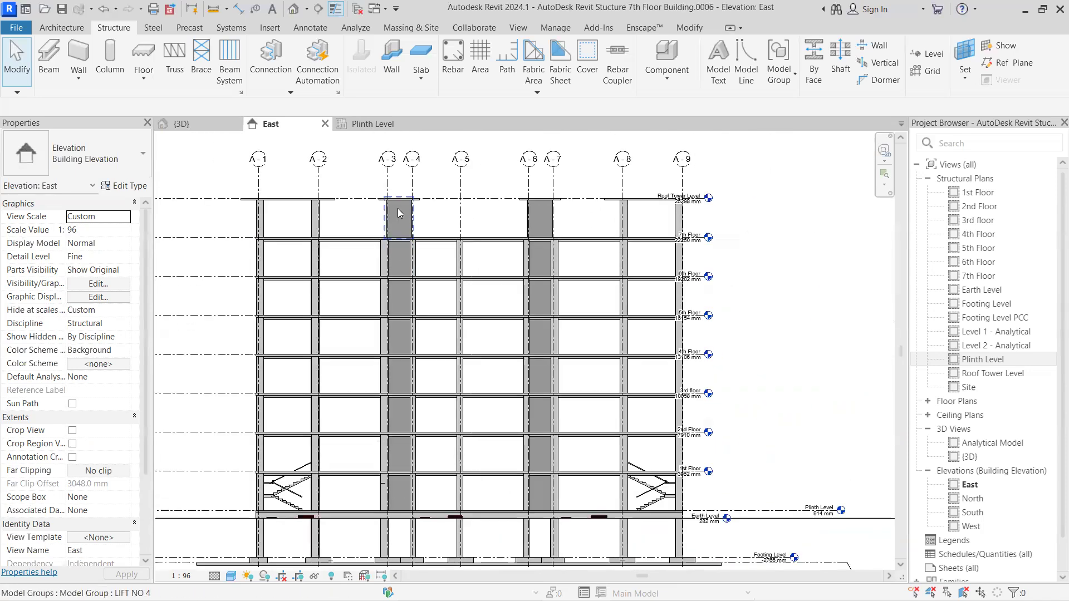
pyautogui.scroll(-2, 435, 367)
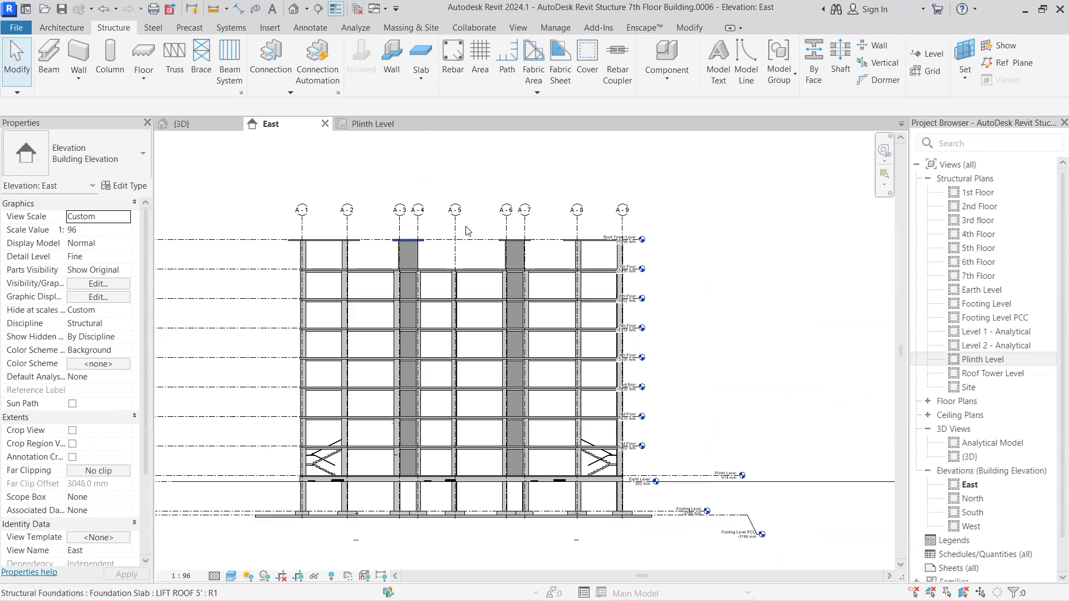
pyautogui.scroll(-4, 606, 333)
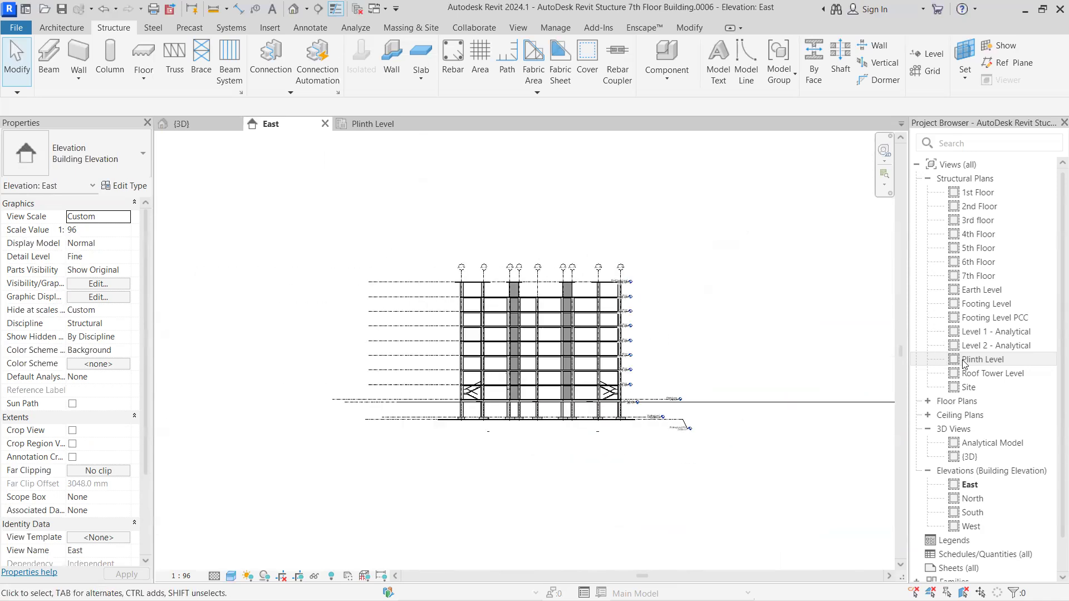
pyautogui.scroll(3, 676, 353)
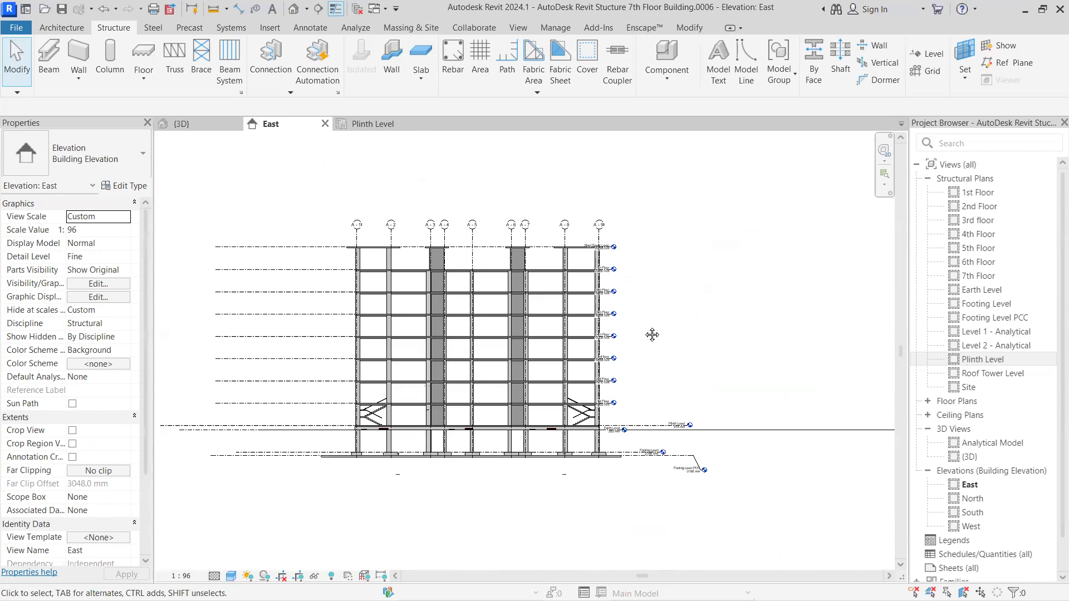
pyautogui.moveTo(652, 335); pyautogui.dragTo(663, 305, button='middle')
pyautogui.scroll(1, 658, 311)
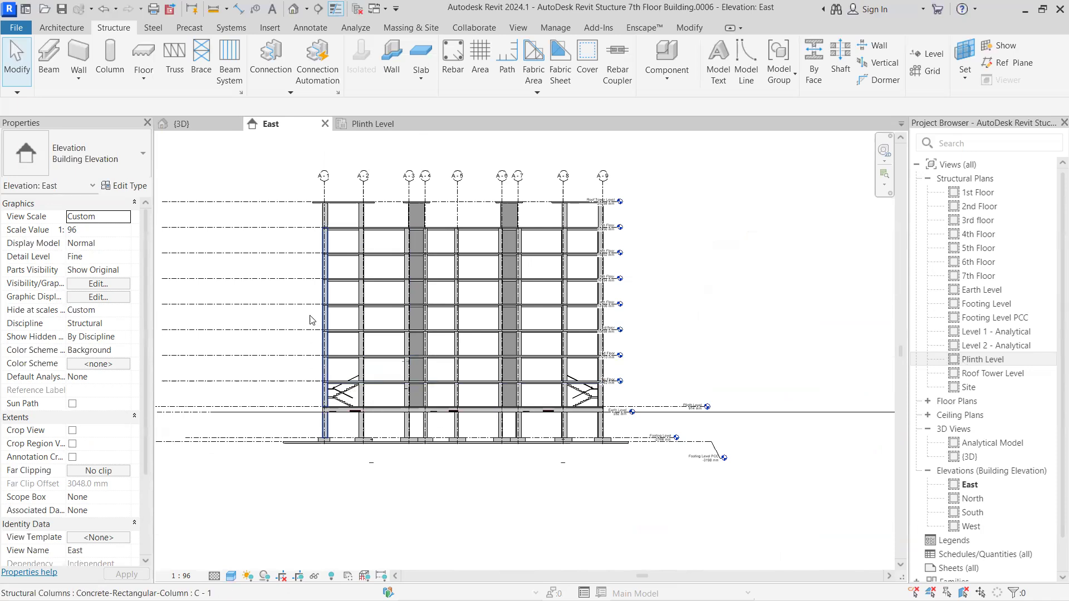
pyautogui.scroll(2, 315, 341)
pyautogui.moveTo(542, 221); pyautogui.dragTo(535, 295, button='middle')
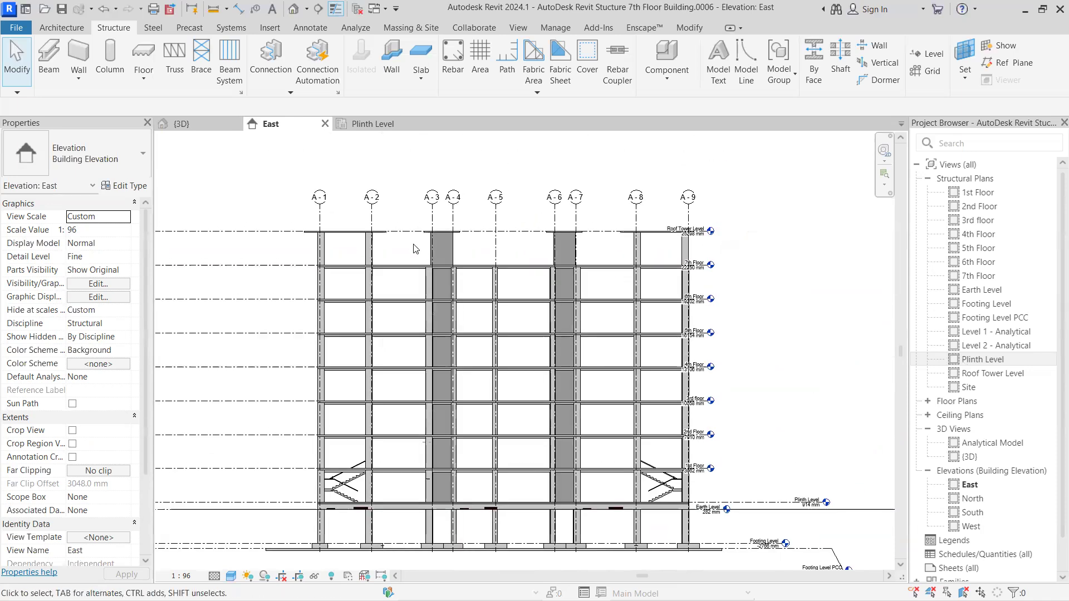
pyautogui.scroll(1, 408, 245)
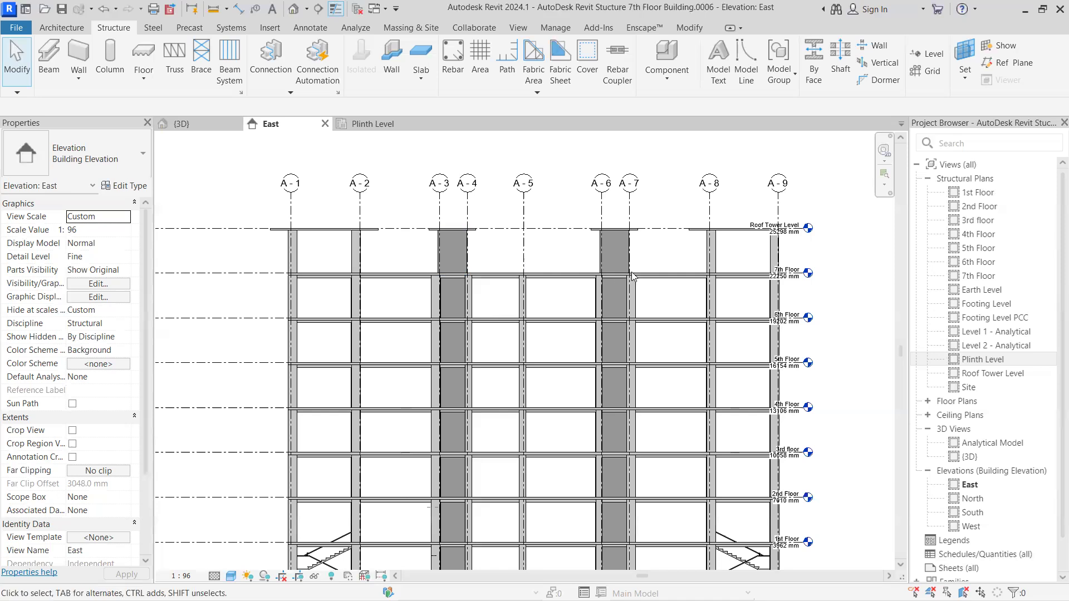
pyautogui.scroll(-1, 610, 275)
pyautogui.scroll(-1, 616, 347)
pyautogui.scroll(1, 637, 469)
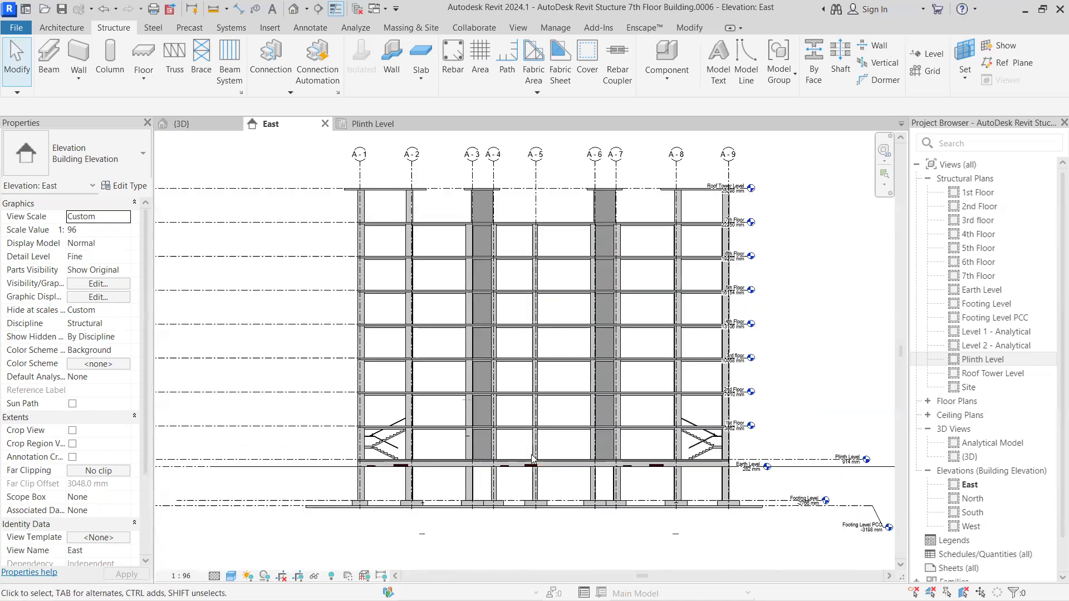
# Step: Return to the 3D view and examine the building's columns, roof slab, lift shafts and stair towers
pyautogui.click(223, 125)
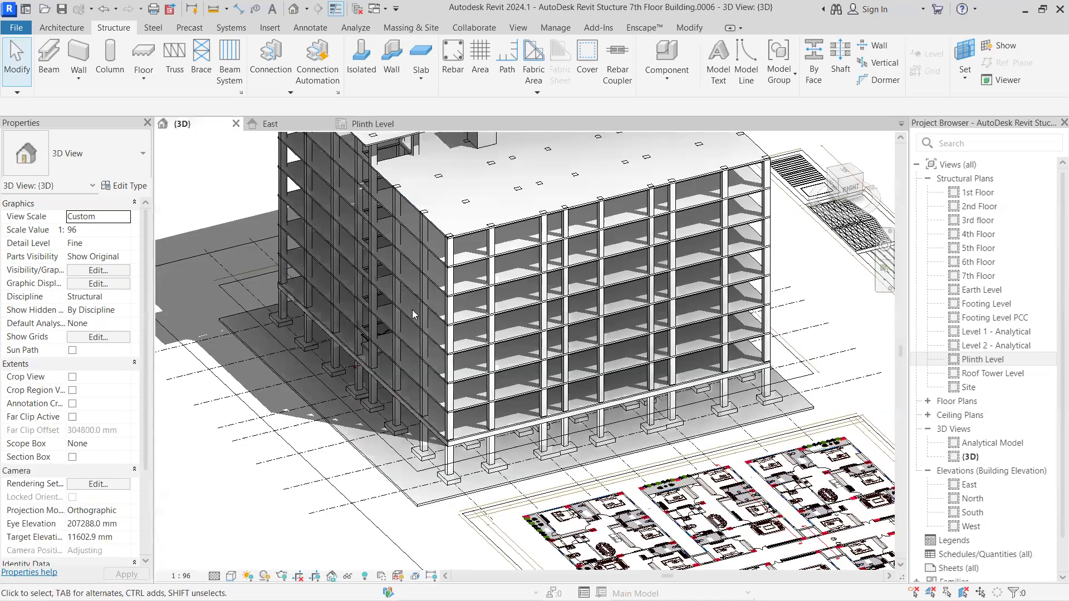
pyautogui.scroll(4, 689, 322)
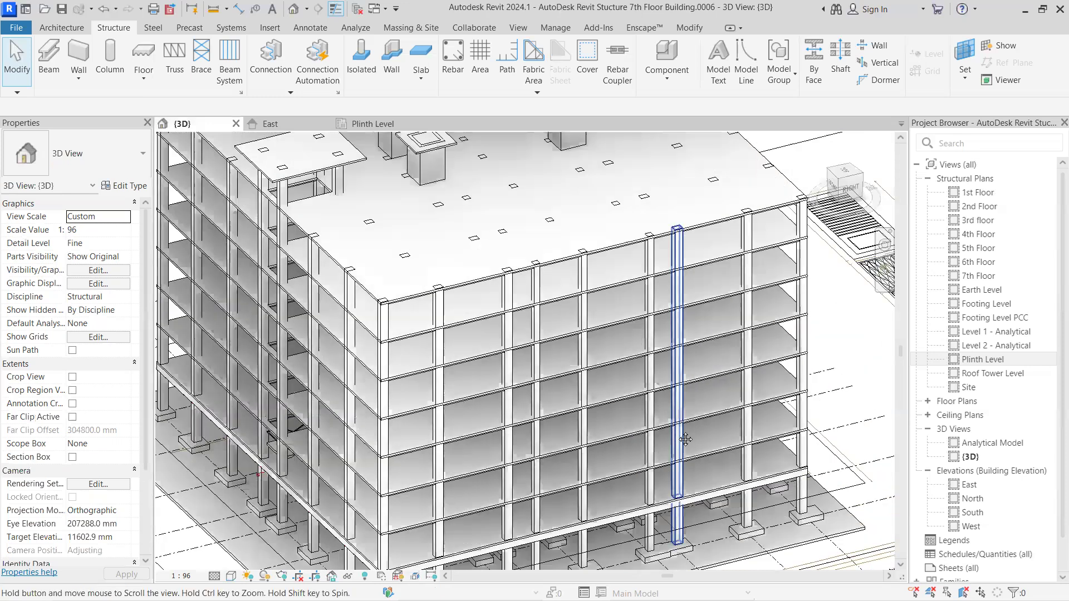
pyautogui.scroll(-1, 314, 315)
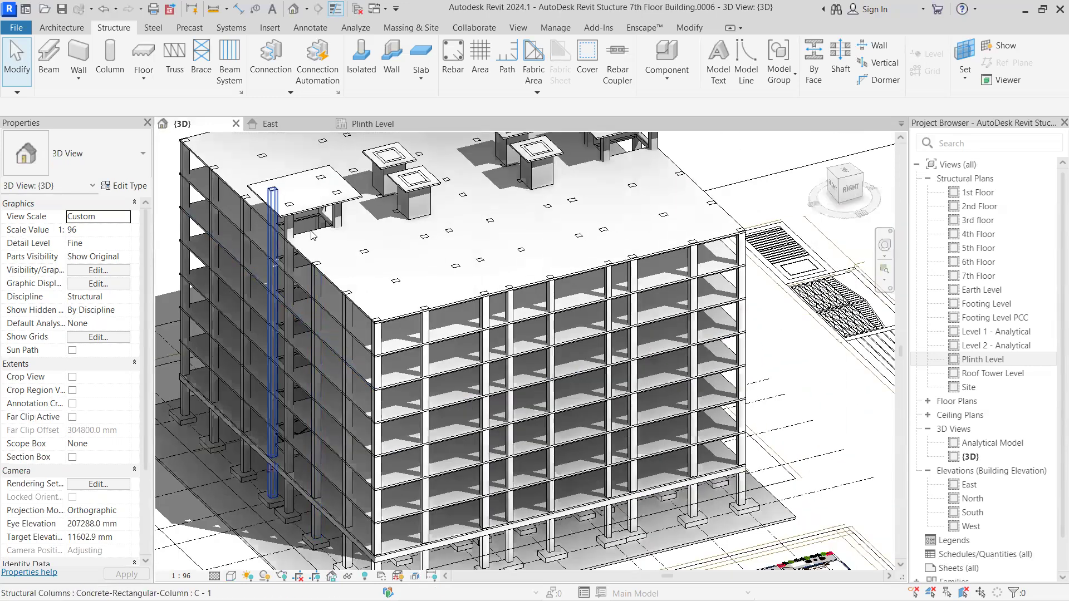
pyautogui.scroll(-1, 646, 220)
pyautogui.moveTo(646, 222); pyautogui.dragTo(675, 346, button='middle')
pyautogui.scroll(2, 634, 291)
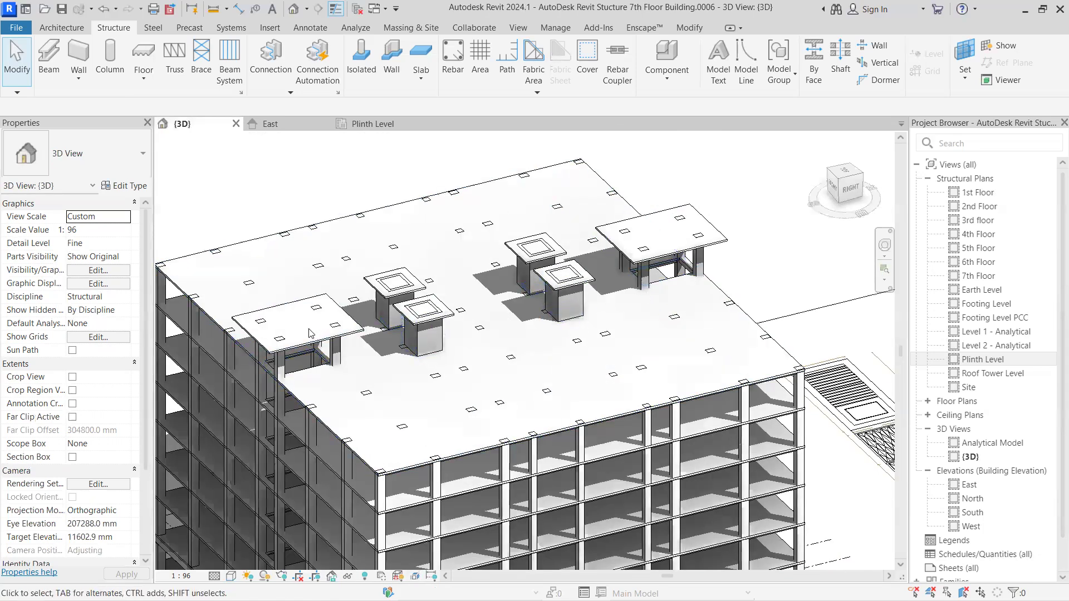
pyautogui.scroll(1, 305, 358)
pyautogui.scroll(-2, 575, 350)
# Step: Examine the footings, plinth beams and adjacent floor plan drawing, finishing with the whole building in the 3D view
pyautogui.moveTo(575, 350); pyautogui.dragTo(571, 237, button='middle')
pyautogui.moveTo(529, 361); pyautogui.dragTo(548, 268, button='middle')
pyautogui.scroll(3, 516, 379)
pyautogui.scroll(-1, 513, 426)
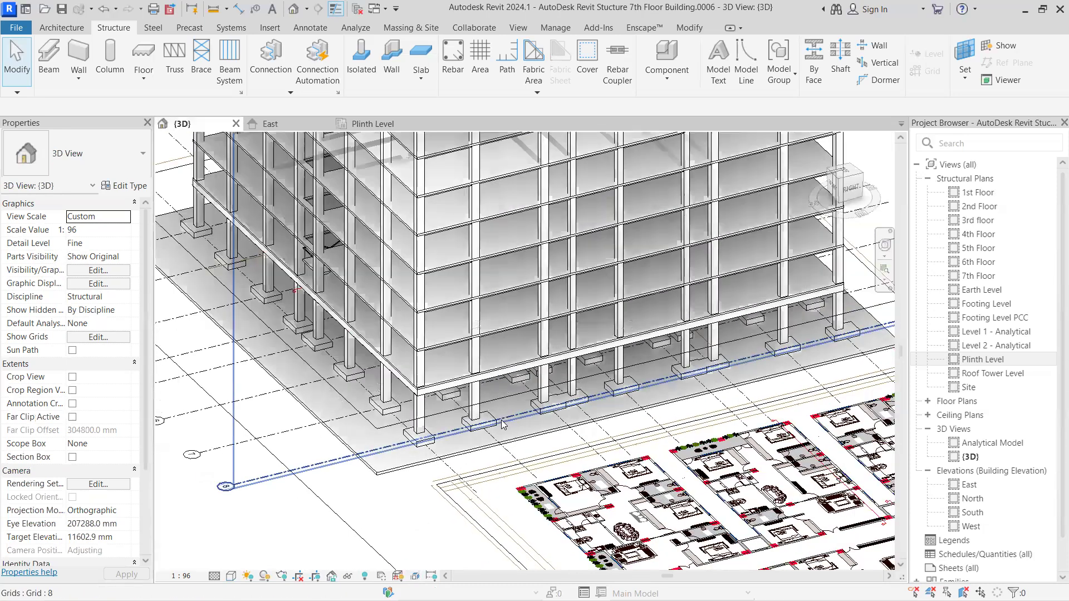
pyautogui.scroll(-4, 503, 422)
pyautogui.scroll(-1, 509, 444)
pyautogui.moveTo(502, 439); pyautogui.dragTo(464, 360, button='middle')
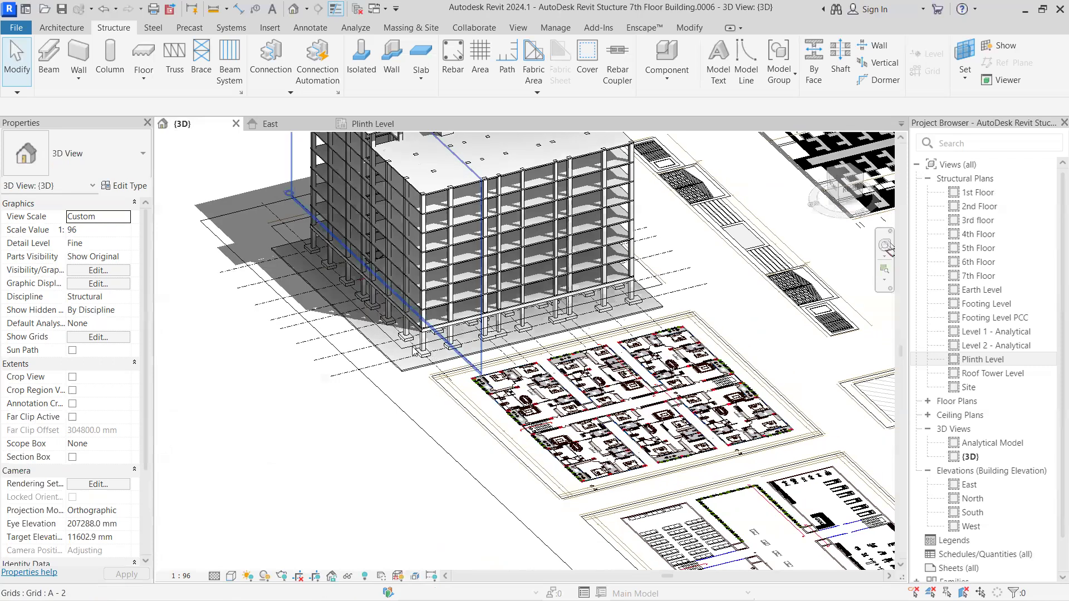
pyautogui.scroll(2, 393, 345)
pyautogui.scroll(-2, 352, 356)
pyautogui.scroll(1, 397, 419)
pyautogui.moveTo(396, 419); pyautogui.dragTo(445, 520, button='middle')
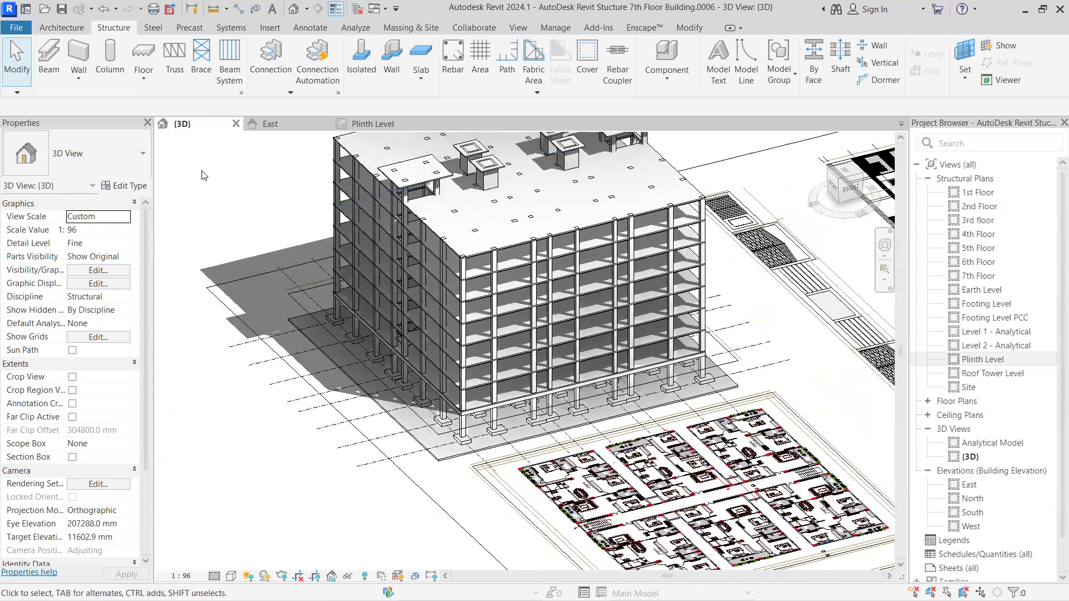
# Step: In the East elevation, turn the stair between grids A-8 and A-9 into a multistory stair connected to the 2nd Floor level
pyautogui.click(270, 124)
pyautogui.scroll(-2, 450, 290)
pyautogui.scroll(2, 446, 400)
pyautogui.scroll(1, 718, 373)
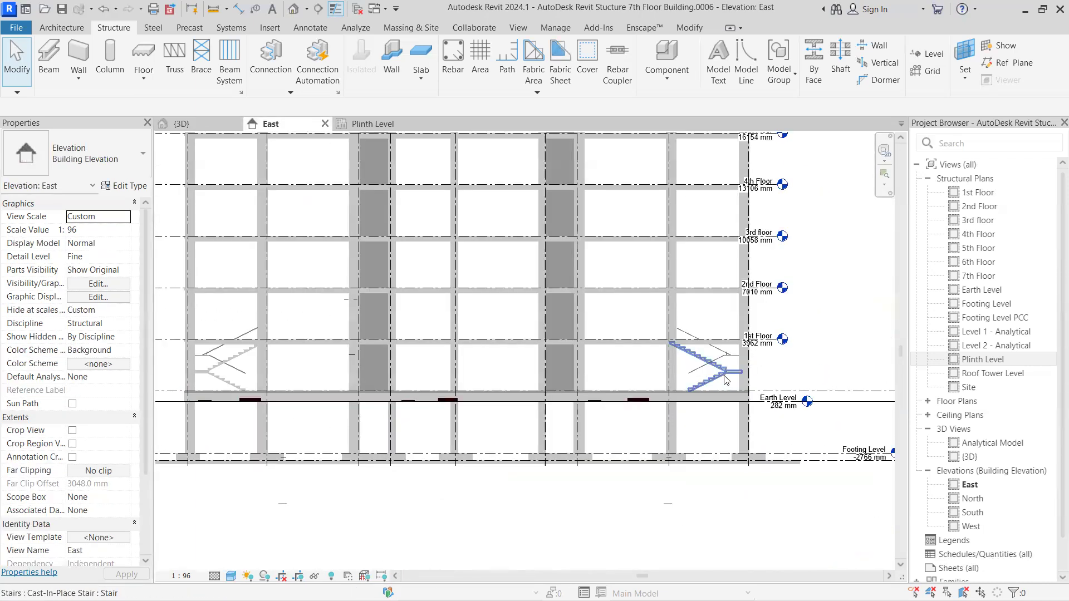
pyautogui.click(726, 374)
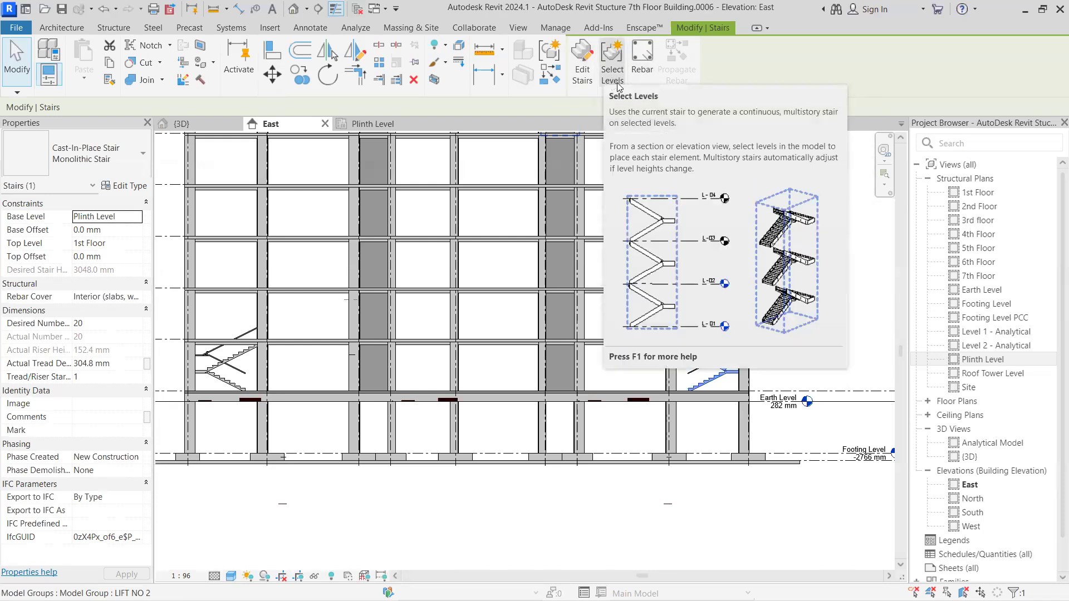
pyautogui.click(616, 84)
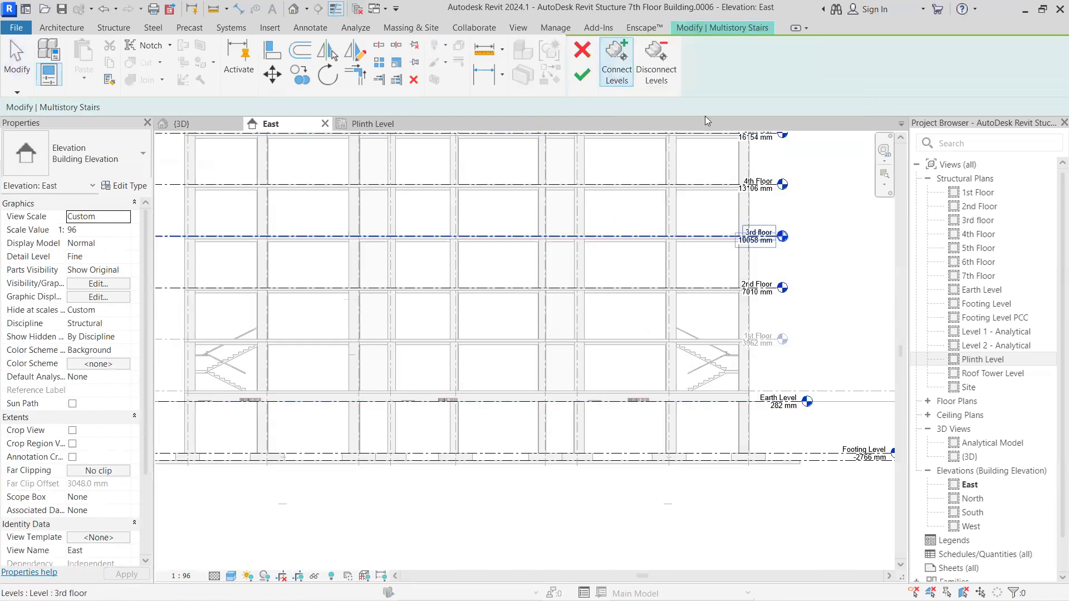
pyautogui.click(724, 134)
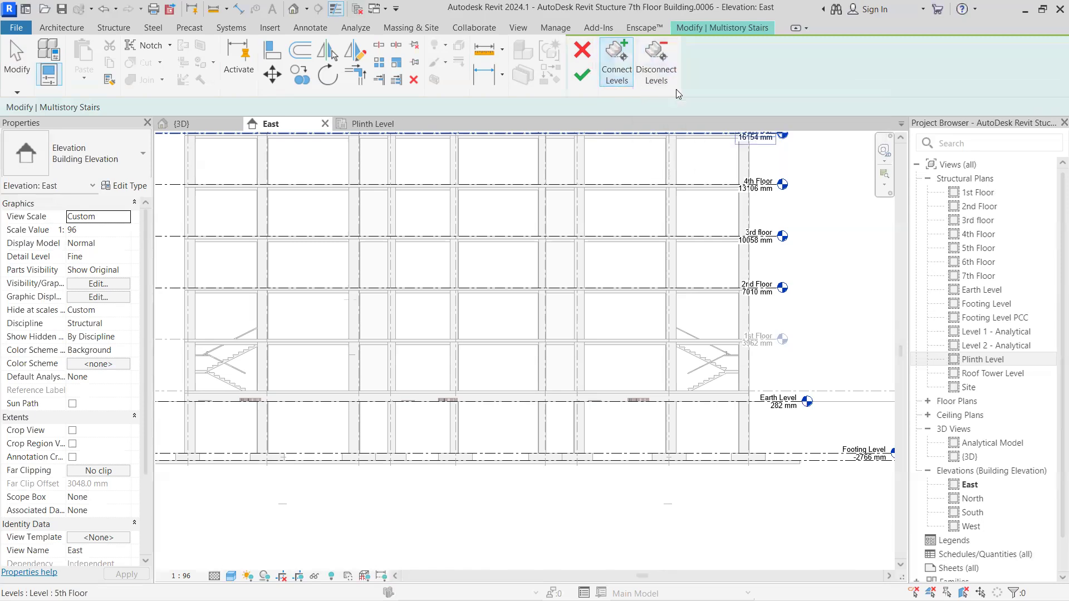
pyautogui.scroll(-3, 644, 241)
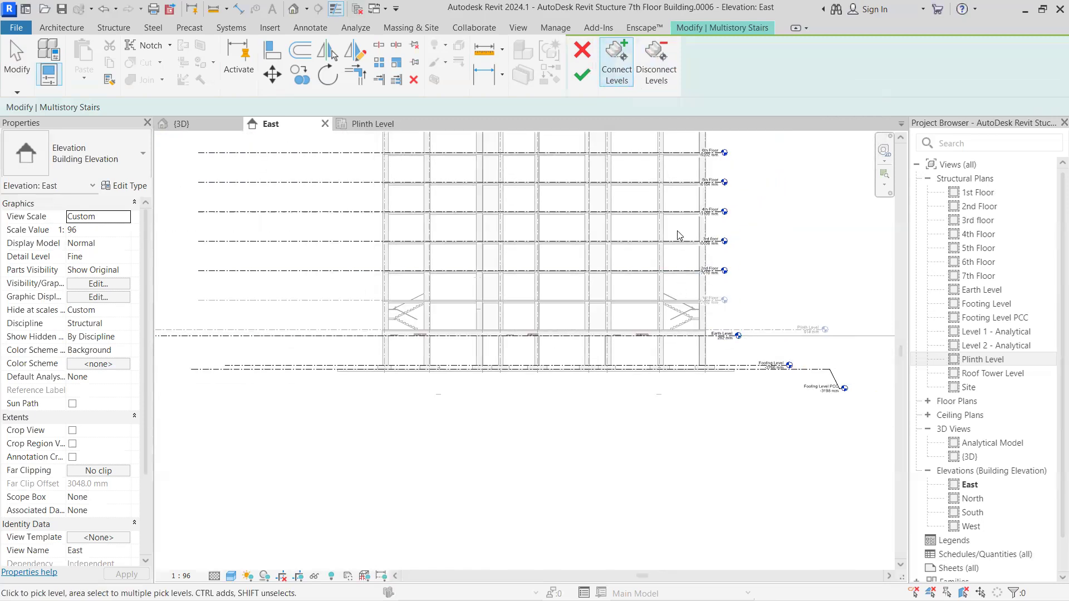
pyautogui.moveTo(682, 234); pyautogui.dragTo(679, 305, button='middle')
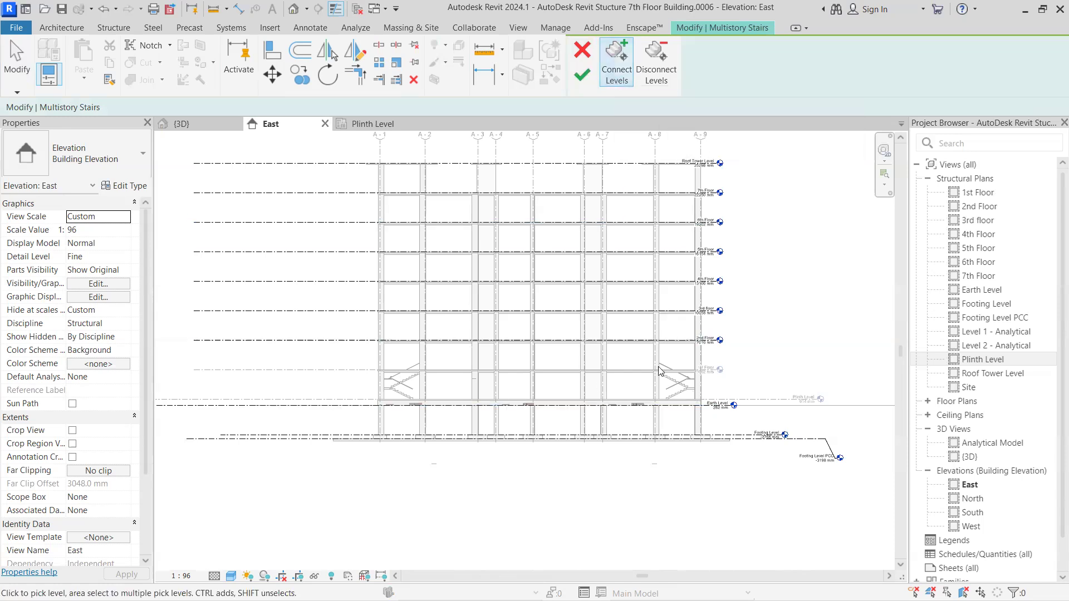
pyautogui.click(325, 343)
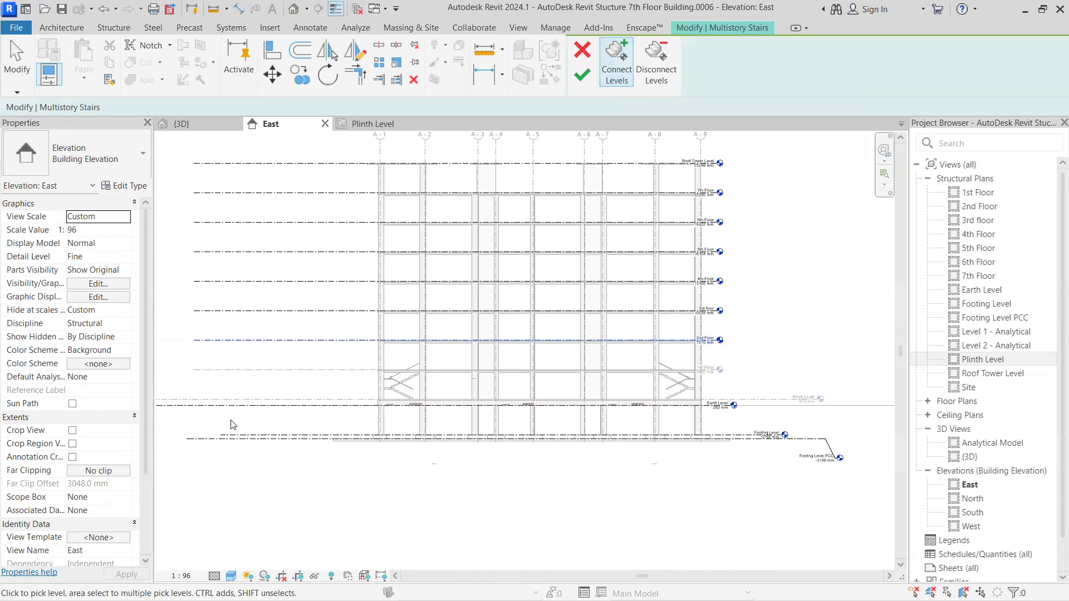
pyautogui.click(581, 83)
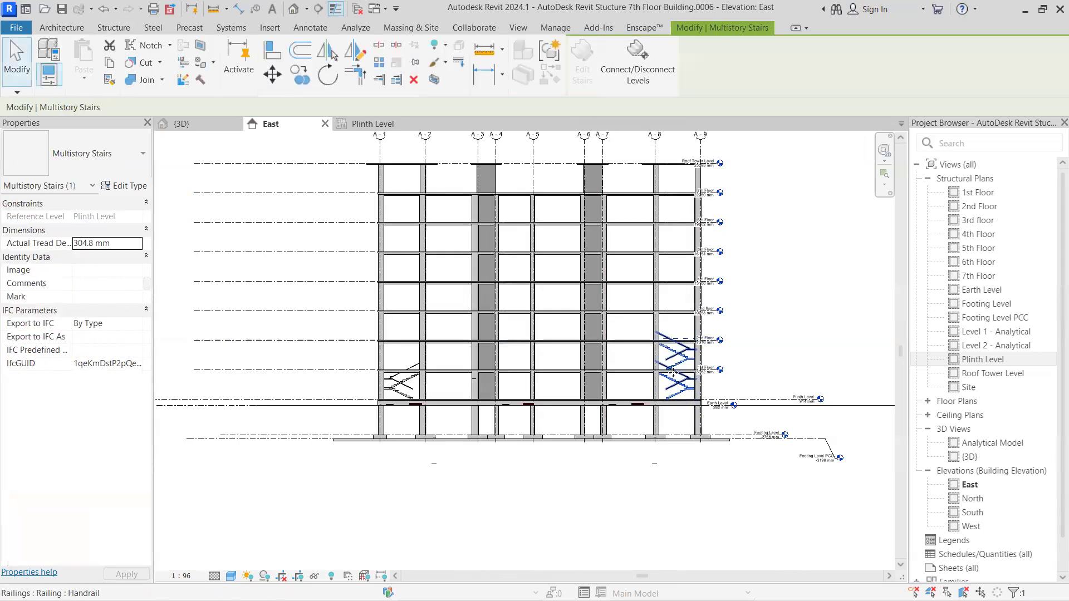
# Step: Connect the multistory stair between grids A-8 and A-9 to the 3rd, 5th, 6th and 7th Floor levels
pyautogui.scroll(5, 671, 372)
pyautogui.scroll(2, 669, 356)
pyautogui.scroll(-6, 684, 320)
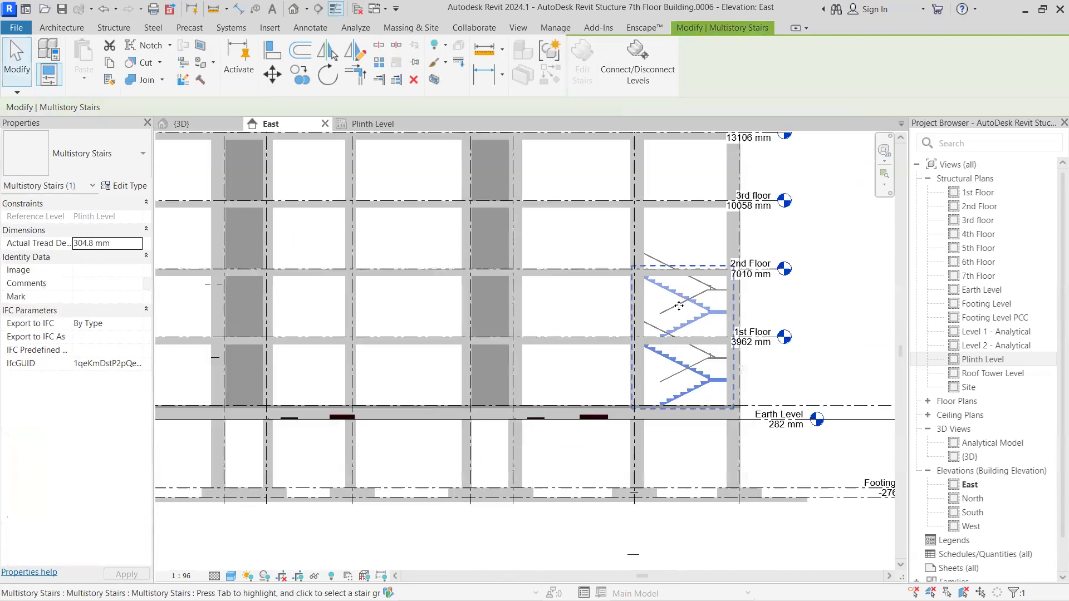
pyautogui.scroll(-3, 684, 321)
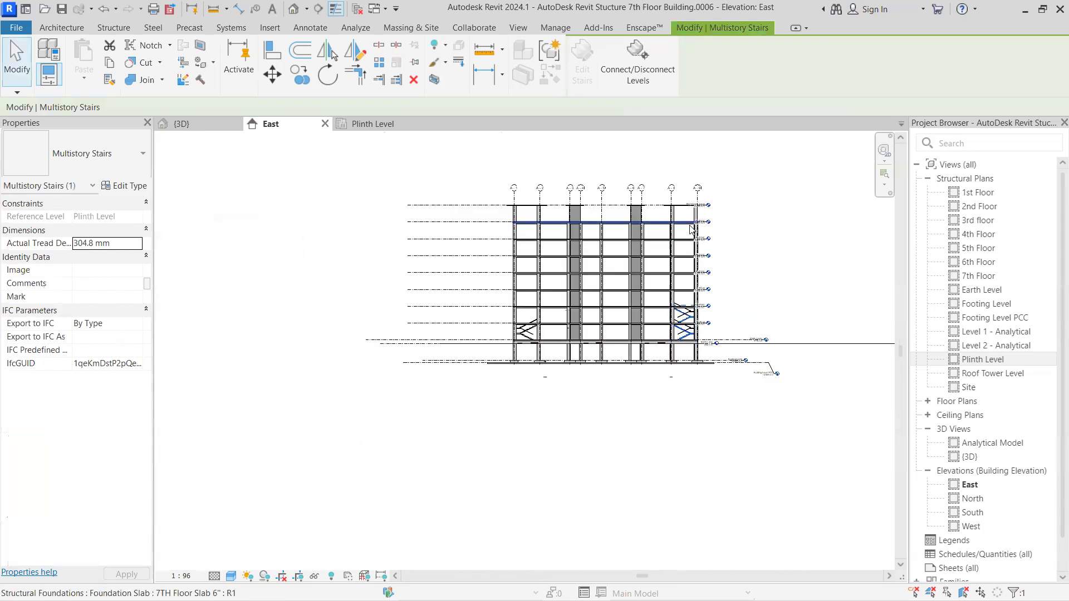
pyautogui.scroll(3, 669, 312)
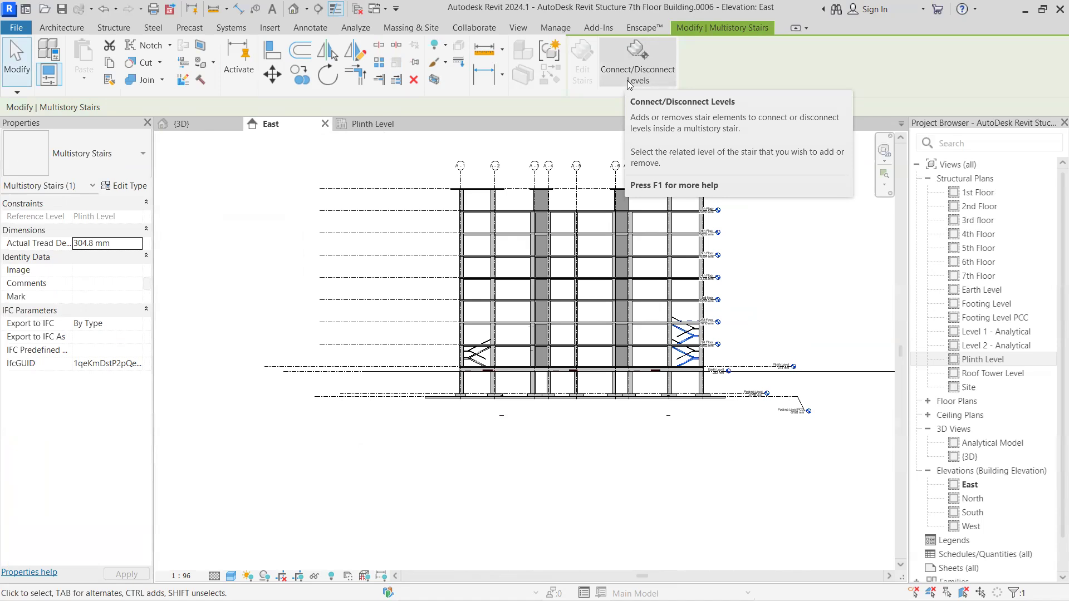
pyautogui.click(632, 76)
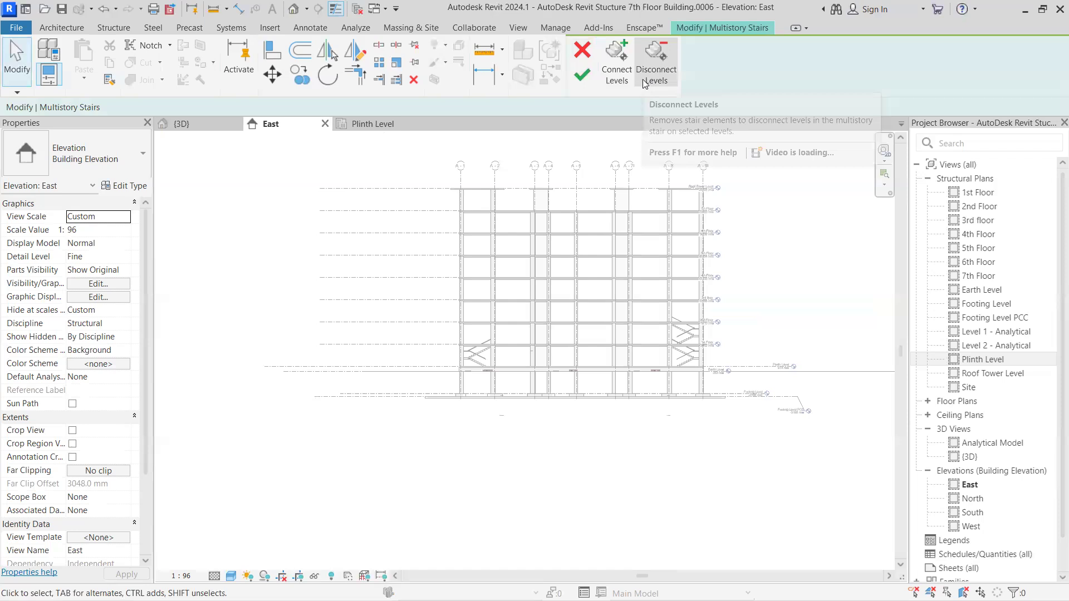
pyautogui.scroll(1, 657, 305)
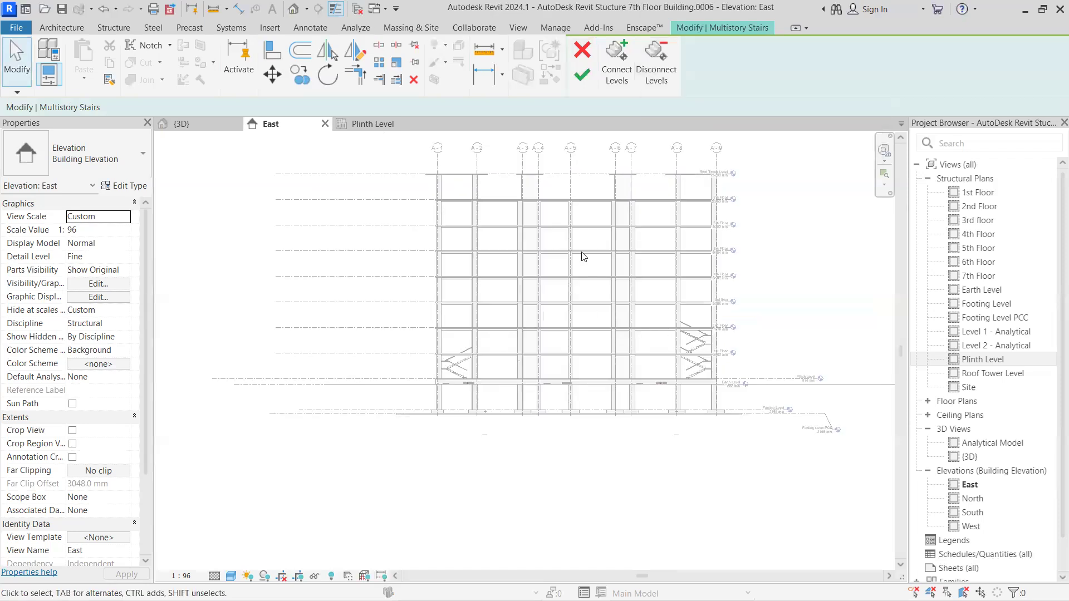
pyautogui.click(616, 64)
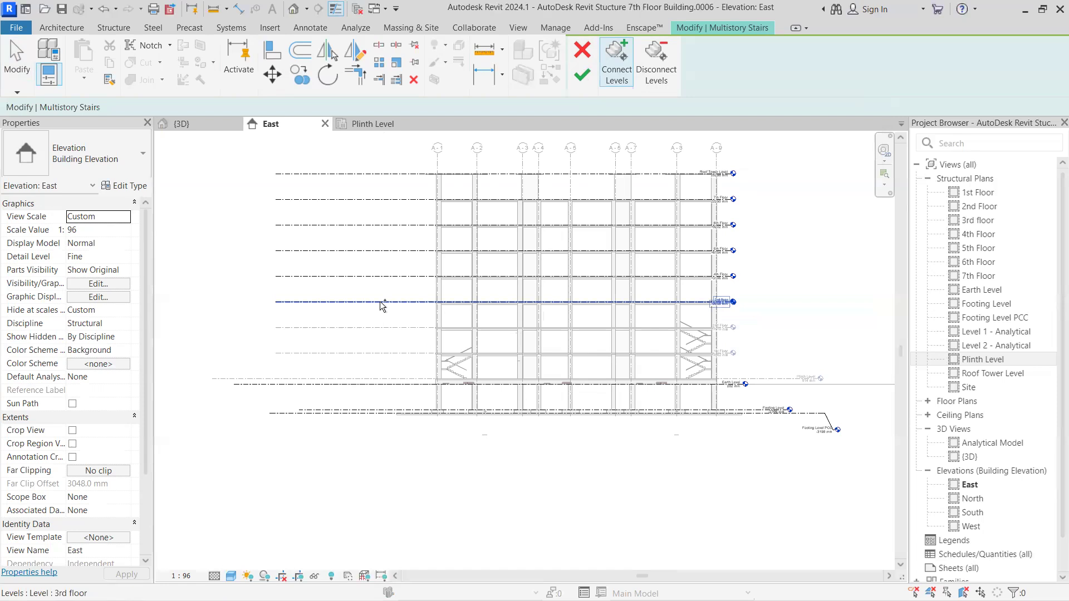
pyautogui.click(359, 302)
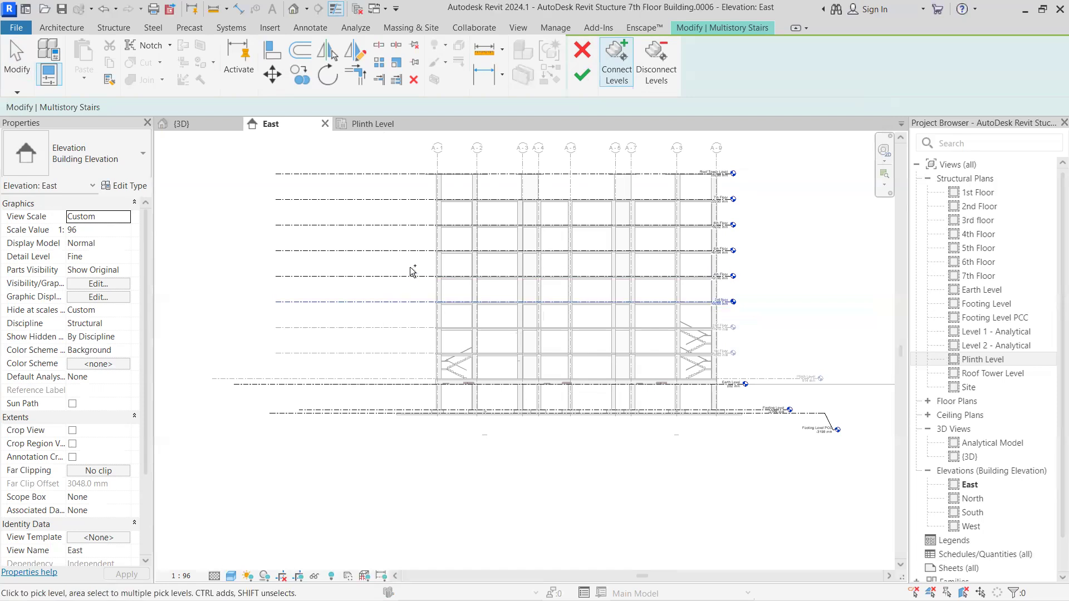
pyautogui.click(401, 251)
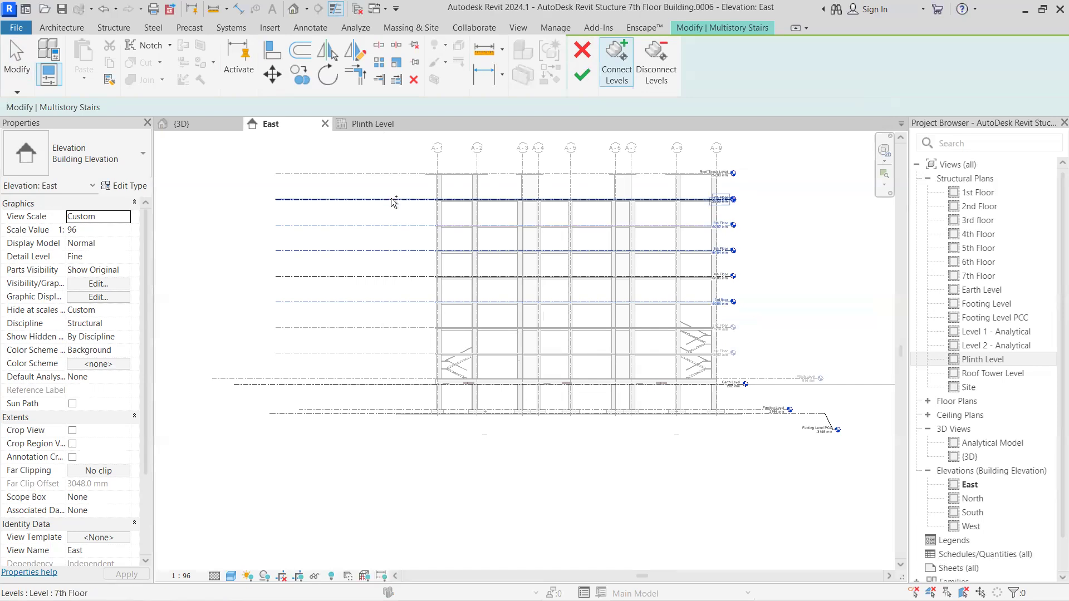
pyautogui.click(582, 74)
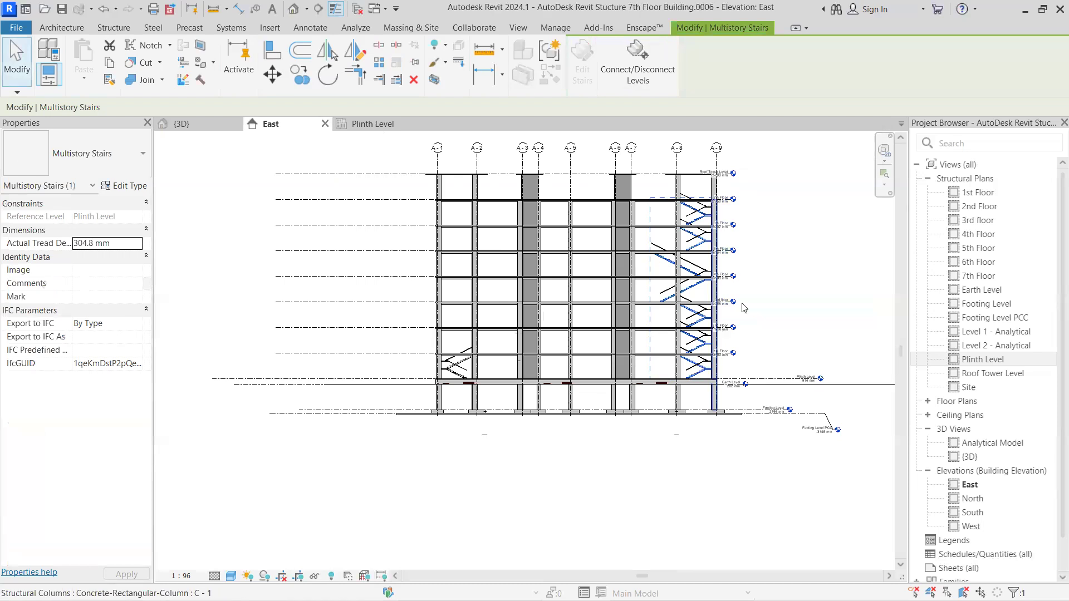
pyautogui.scroll(5, 745, 258)
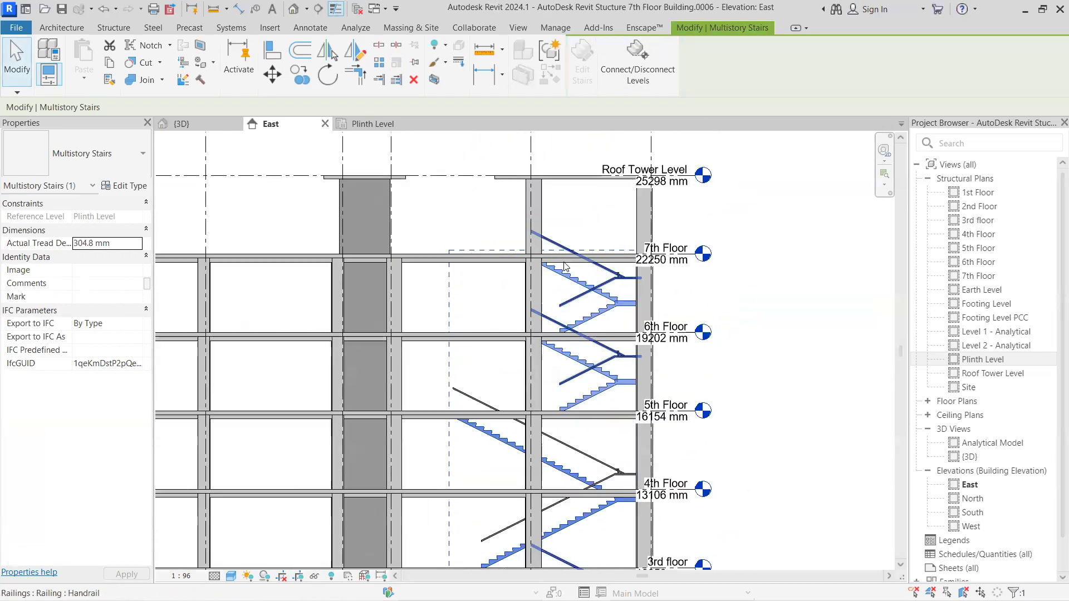
pyautogui.scroll(3, 565, 267)
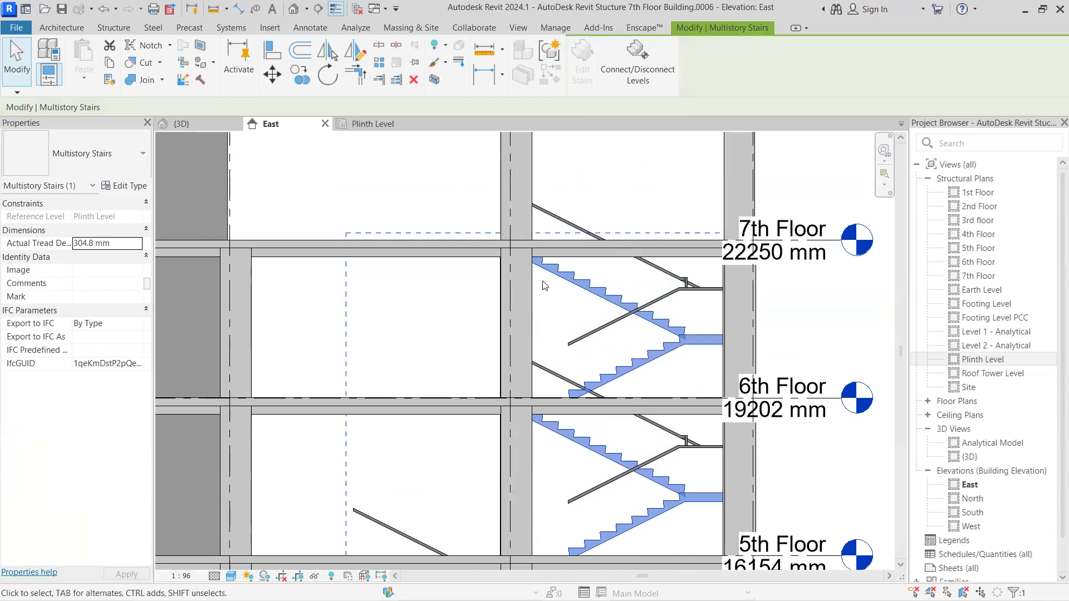
pyautogui.scroll(-6, 576, 381)
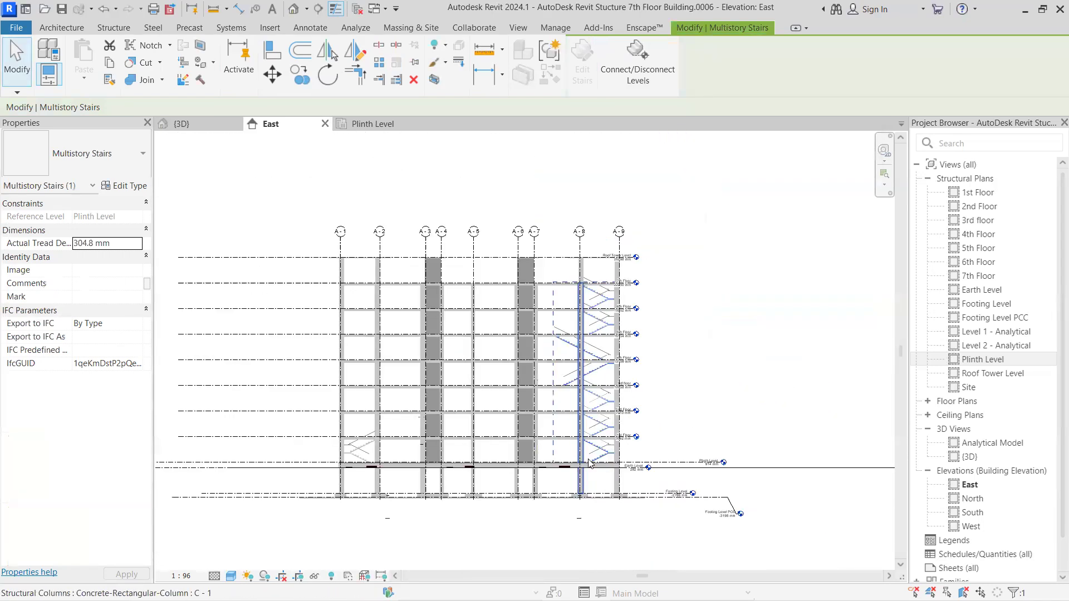
pyautogui.click(536, 433)
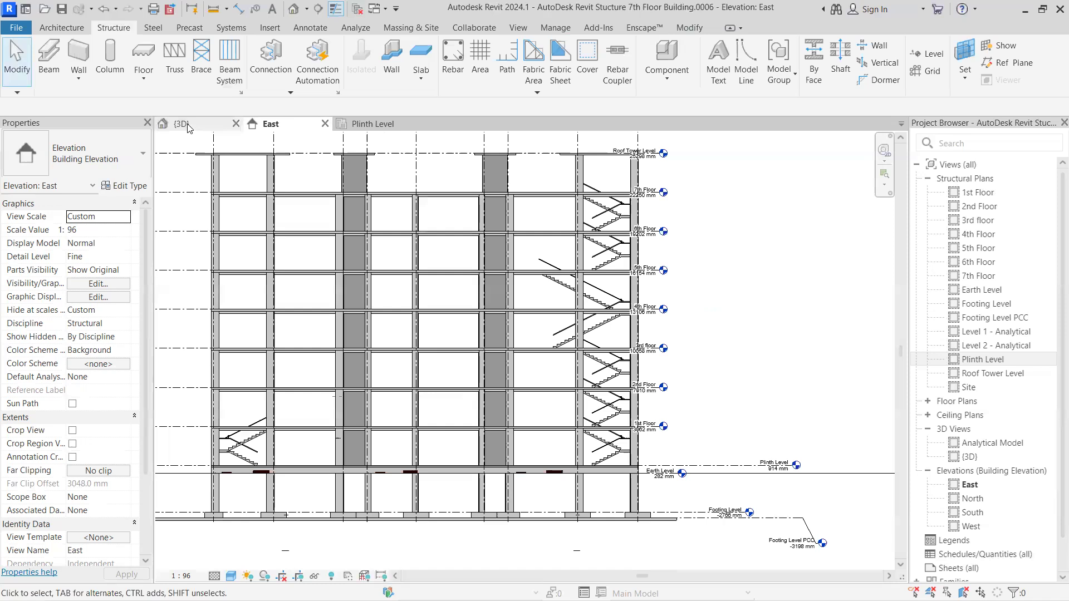
# Step: Switch to the 3D view and examine the multistory stair flights from outside the building
pyautogui.click(183, 125)
pyautogui.scroll(3, 390, 384)
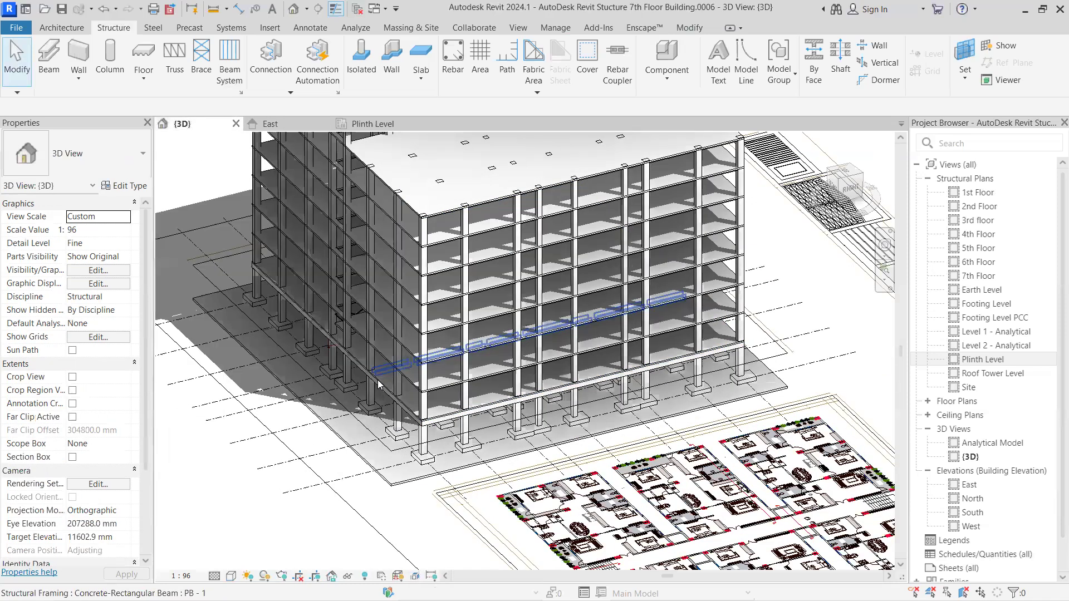
pyautogui.keyDown('shift'); pyautogui.moveTo(407, 382); pyautogui.dragTo(517, 417, button='middle'); pyautogui.keyUp('shift')
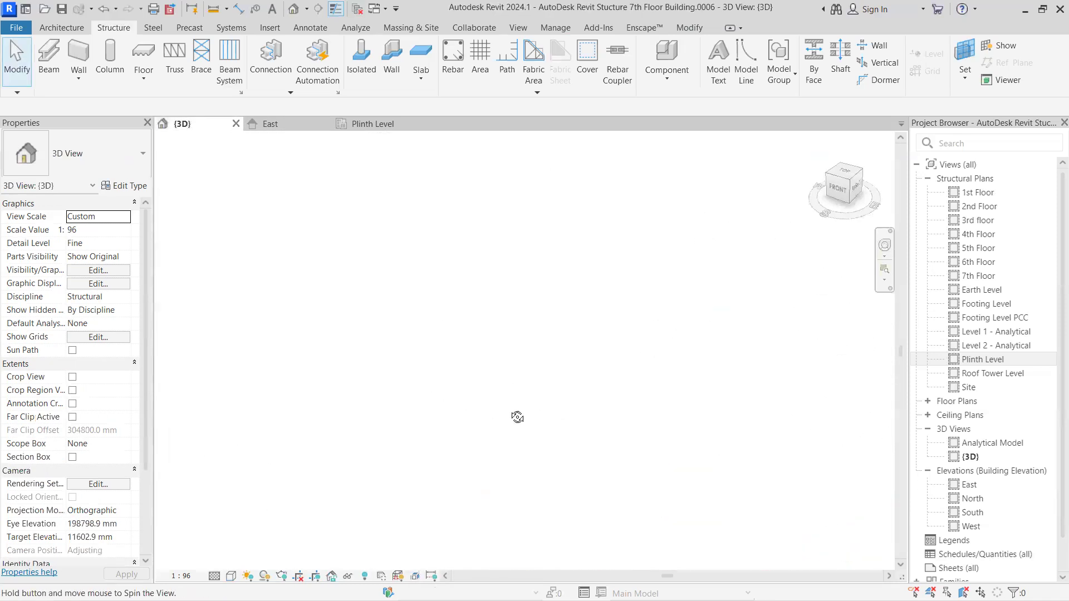
pyautogui.moveTo(636, 388); pyautogui.dragTo(279, 434, button='middle')
pyautogui.scroll(-3, 463, 408)
pyautogui.scroll(6, 637, 338)
pyautogui.keyDown('shift'); pyautogui.moveTo(642, 340); pyautogui.dragTo(692, 368, button='middle'); pyautogui.keyUp('shift')
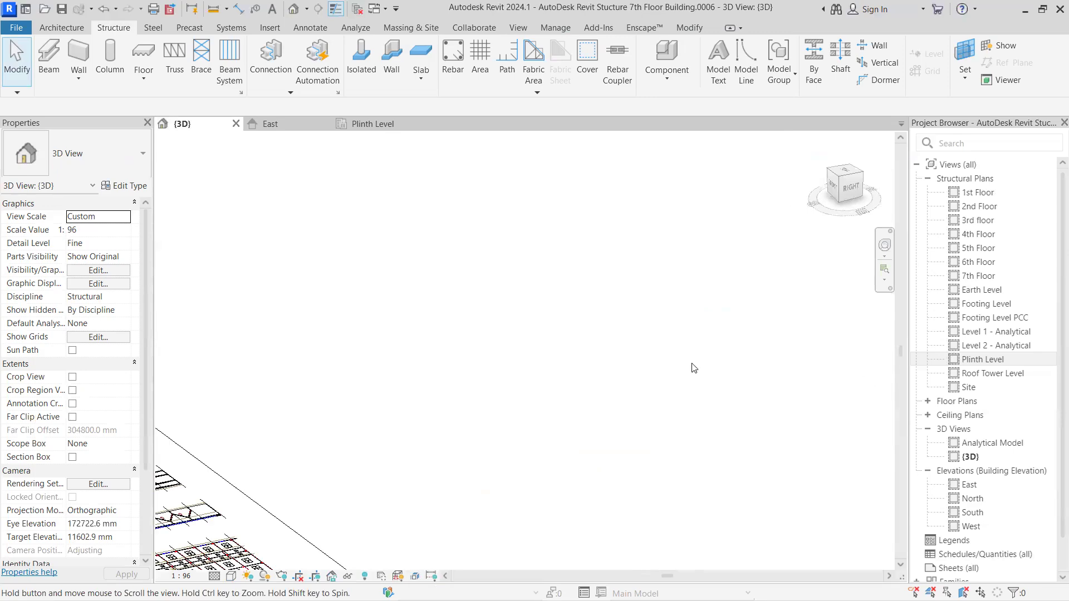
pyautogui.scroll(-5, 687, 370)
pyautogui.keyDown('shift'); pyautogui.moveTo(556, 413); pyautogui.dragTo(343, 359, button='middle'); pyautogui.keyUp('shift')
pyautogui.moveTo(342, 359); pyautogui.dragTo(682, 378, button='middle')
pyautogui.scroll(4, 462, 303)
pyautogui.scroll(8, 593, 311)
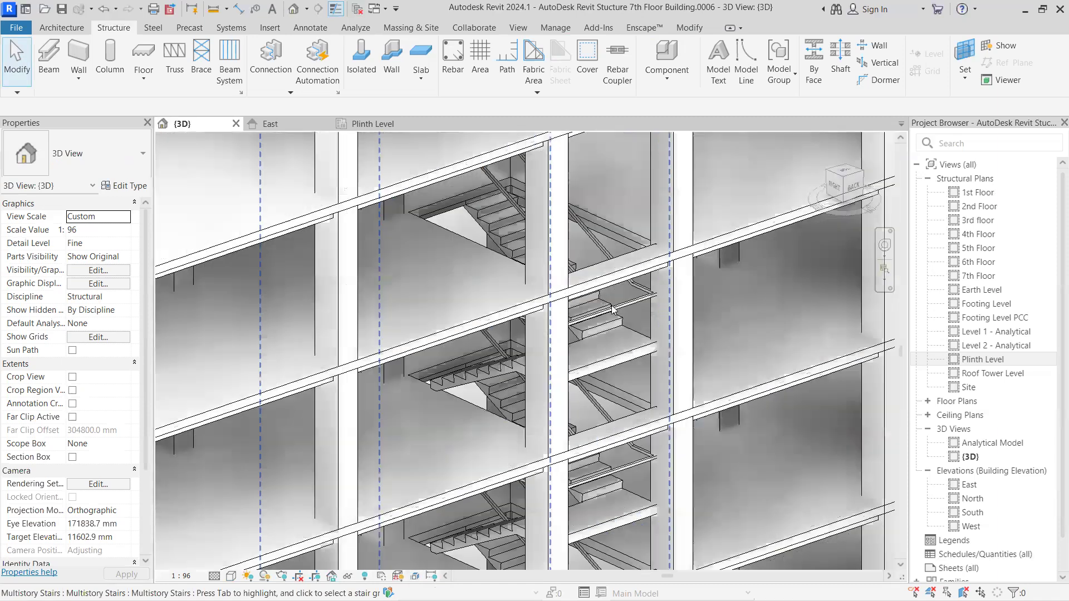
# Step: Examine how the stair flights meet the floor slabs and the opening in the 7th floor slab
pyautogui.scroll(1, 582, 285)
pyautogui.moveTo(582, 286); pyautogui.dragTo(592, 328, button='middle')
pyautogui.scroll(-4, 565, 355)
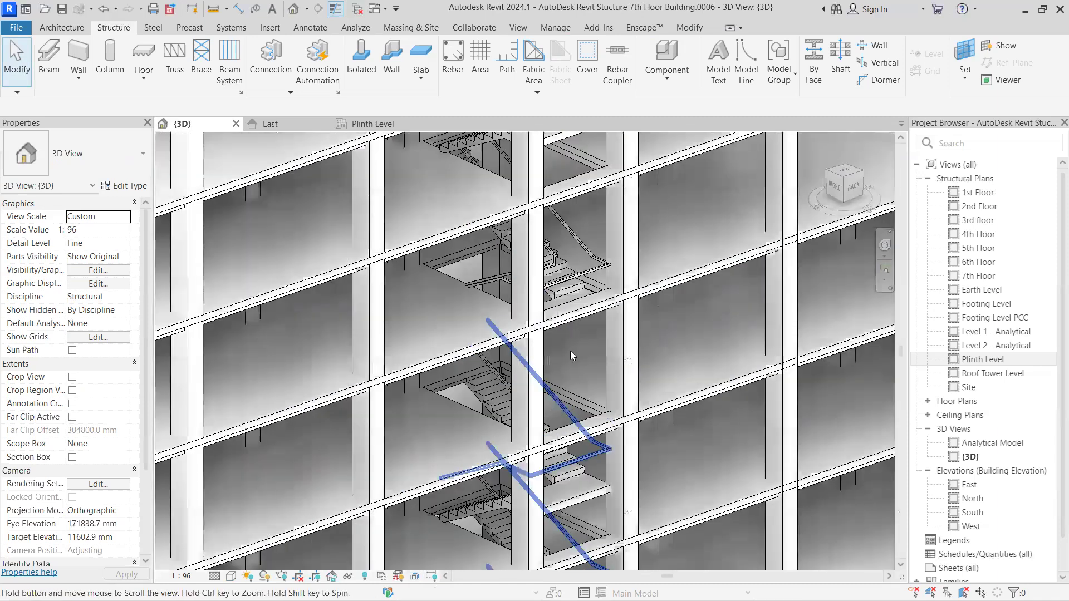
pyautogui.scroll(3, 564, 320)
pyautogui.scroll(5, 550, 296)
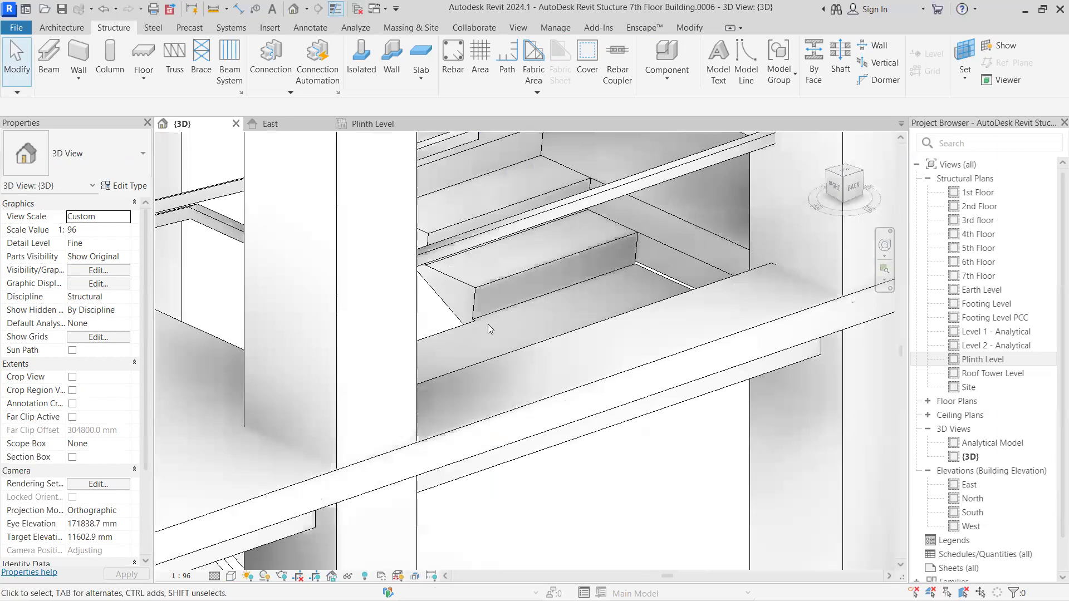
pyautogui.scroll(-4, 533, 293)
pyautogui.moveTo(506, 382); pyautogui.dragTo(521, 452, button='middle')
pyautogui.scroll(-2, 492, 304)
pyautogui.scroll(-3, 510, 456)
pyautogui.scroll(3, 434, 275)
pyautogui.moveTo(435, 275); pyautogui.dragTo(426, 243, button='middle')
pyautogui.scroll(5, 425, 242)
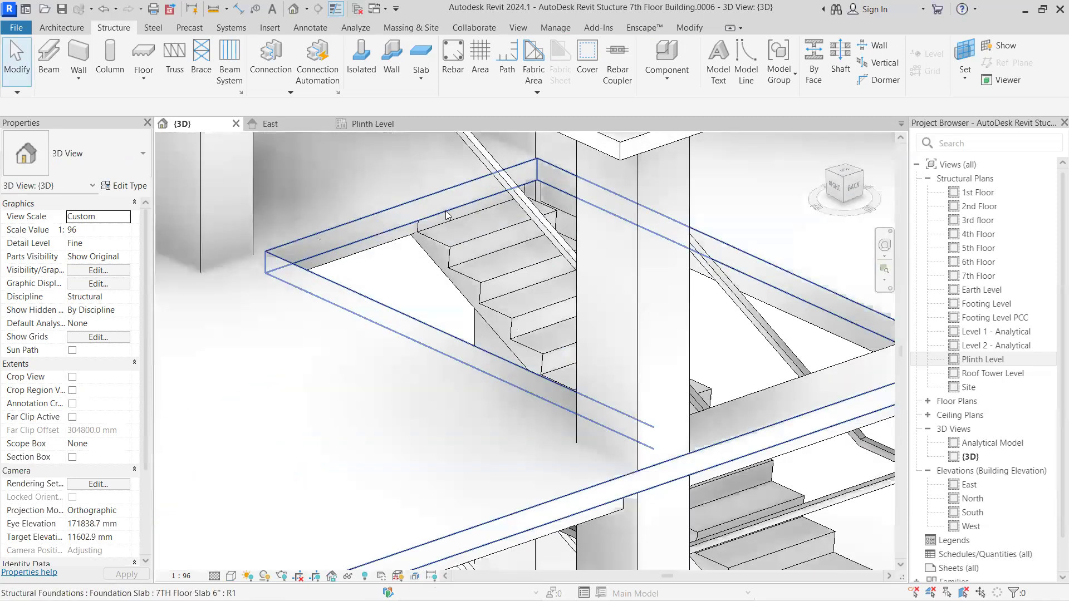
pyautogui.scroll(-5, 433, 221)
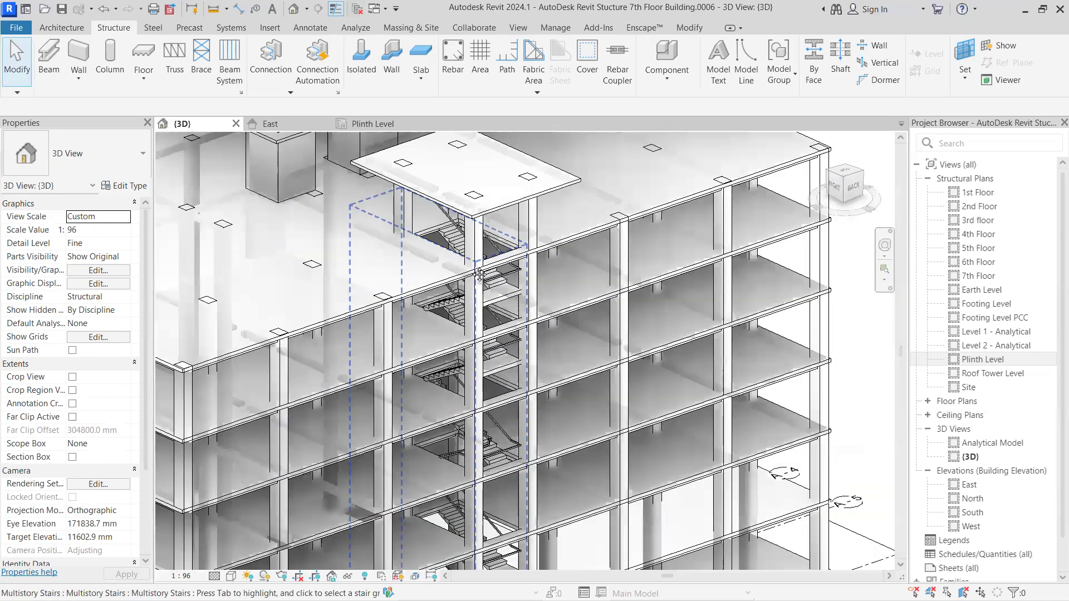
# Step: Examine the multistory stair from its upper flights to the lowest flight above the plinth beams and footings
pyautogui.scroll(3, 488, 344)
pyautogui.scroll(-2, 488, 344)
pyautogui.moveTo(488, 343); pyautogui.dragTo(515, 478, button='middle')
pyautogui.scroll(3, 487, 217)
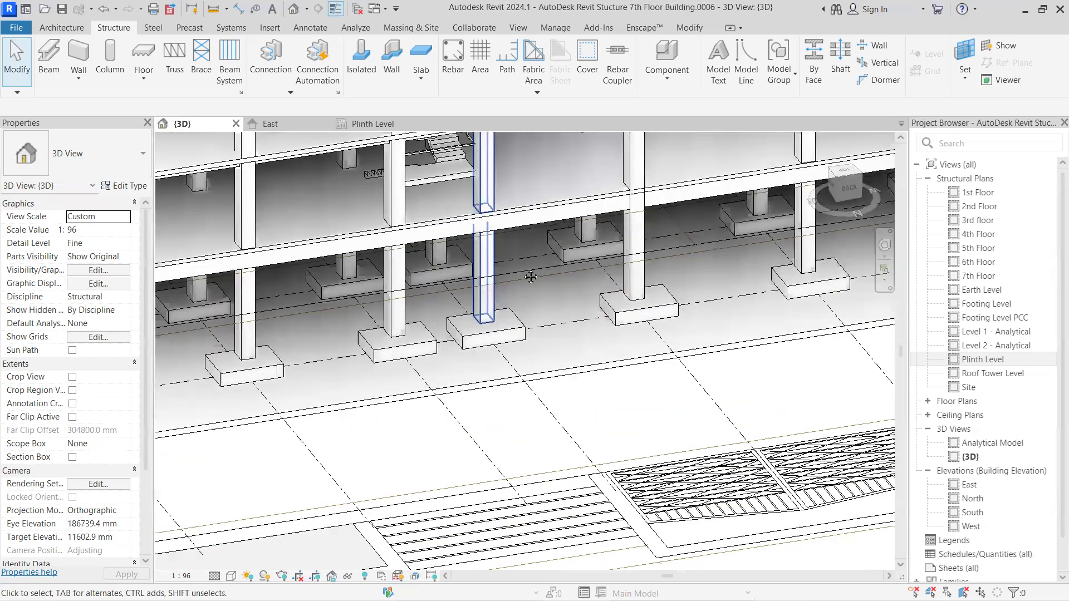
pyautogui.moveTo(485, 222); pyautogui.dragTo(496, 321, button='middle')
pyautogui.scroll(-6, 460, 284)
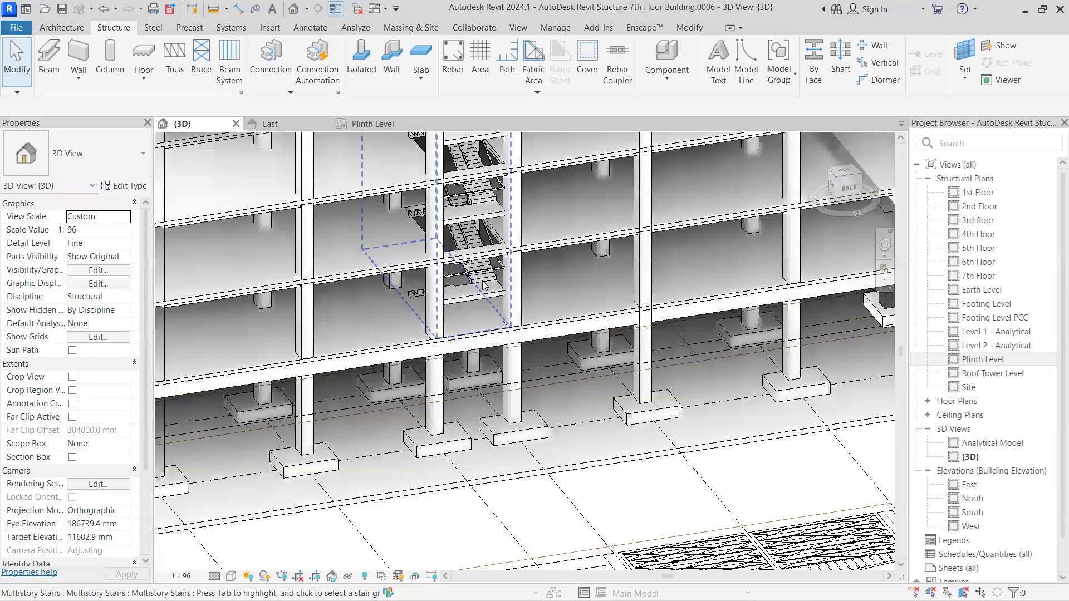
pyautogui.moveTo(493, 239); pyautogui.dragTo(501, 275, button='middle')
pyautogui.scroll(6, 504, 268)
pyautogui.keyDown('shift'); pyautogui.moveTo(508, 340); pyautogui.dragTo(523, 300, button='middle'); pyautogui.keyUp('shift')
# Step: Examine the top flights beneath the stair tower roof and the whole building from its back side
pyautogui.scroll(8, 524, 267)
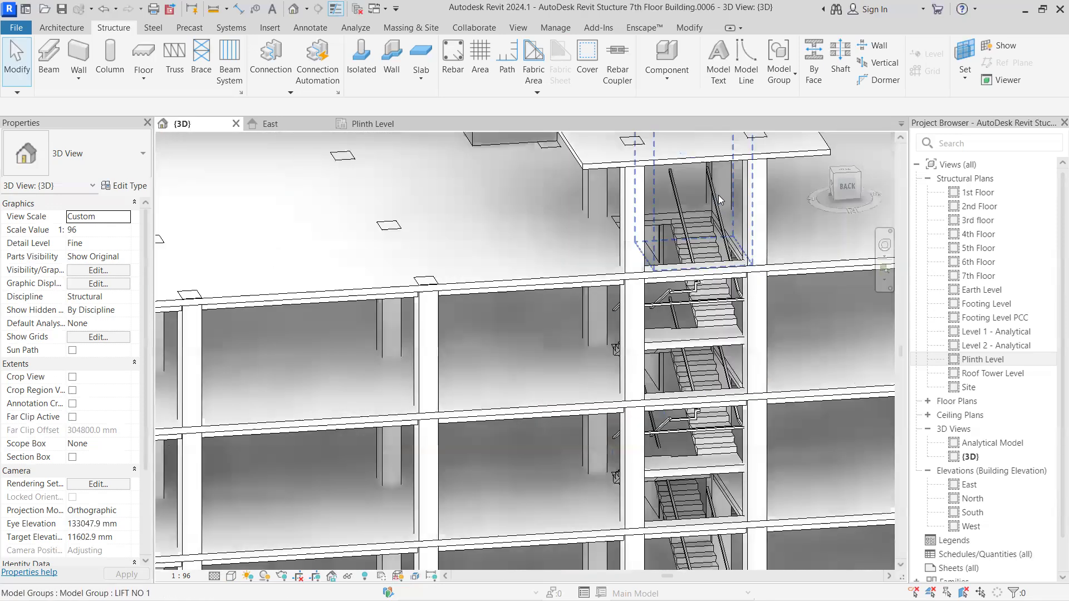
pyautogui.scroll(-3, 508, 231)
pyautogui.scroll(2, 503, 226)
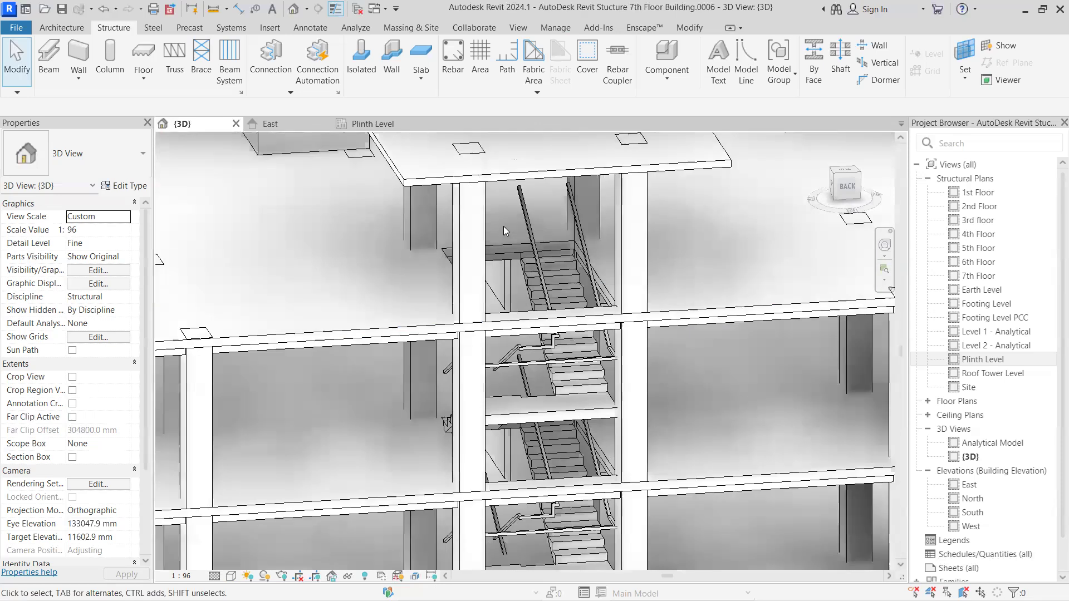
pyautogui.scroll(-5, 504, 226)
pyautogui.scroll(3, 483, 228)
pyautogui.scroll(4, 477, 220)
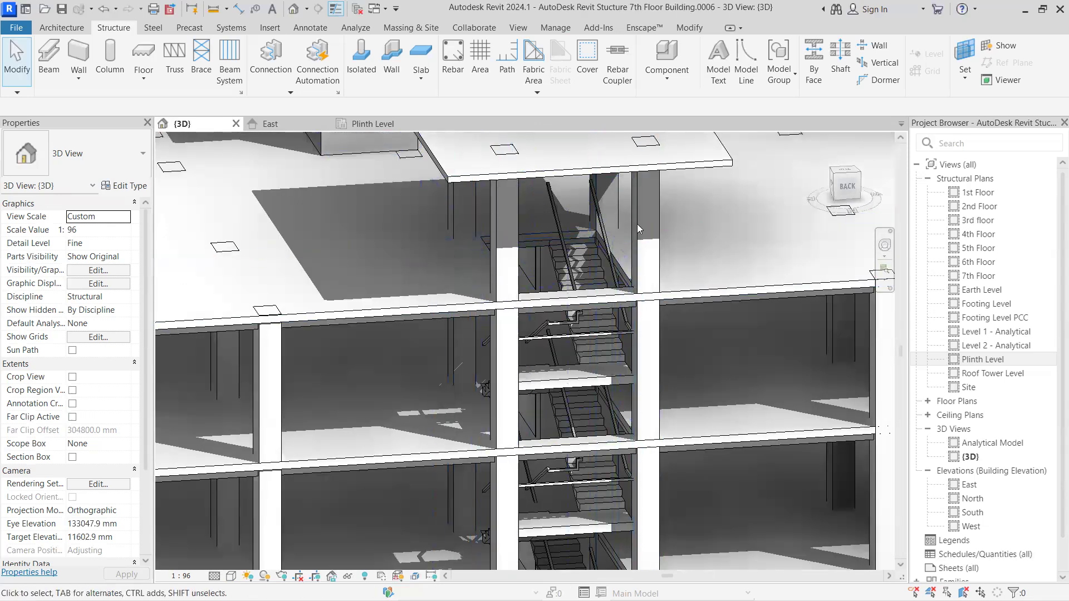
pyautogui.scroll(-5, 515, 246)
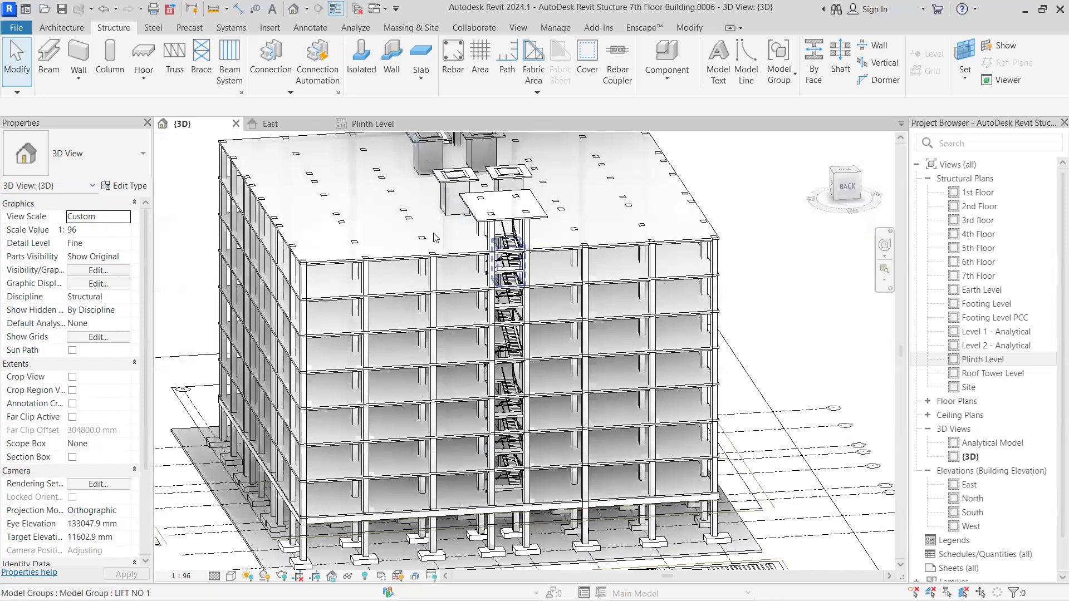
pyautogui.scroll(-3, 440, 241)
pyautogui.scroll(-1, 448, 289)
pyautogui.keyDown('shift'); pyautogui.moveTo(448, 289); pyautogui.dragTo(646, 322, button='middle'); pyautogui.keyUp('shift')
pyautogui.moveTo(557, 264); pyautogui.dragTo(501, 248, button='middle')
pyautogui.keyDown('shift'); pyautogui.moveTo(413, 299); pyautogui.dragTo(605, 315, button='middle'); pyautogui.keyUp('shift')
pyautogui.moveTo(500, 292); pyautogui.dragTo(354, 314, button='middle')
pyautogui.scroll(-3, 354, 314)
# Step: Switch to the East elevation and examine the multistory stair flights between grids A-8 and A-9, especially from the 3rd to 5th floors
pyautogui.click(282, 125)
pyautogui.scroll(-2, 425, 355)
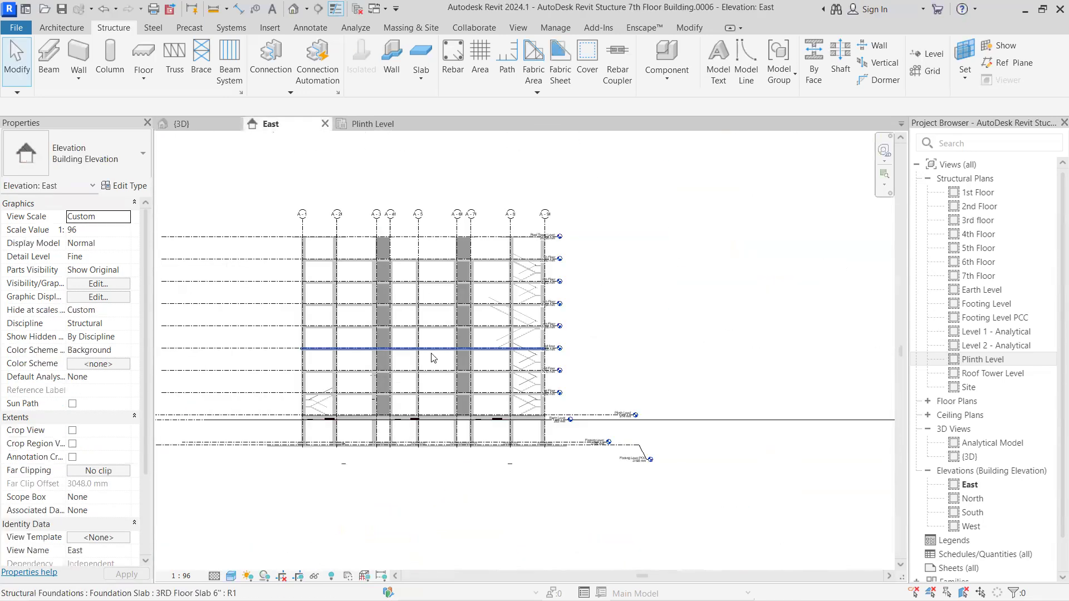
pyautogui.scroll(-1, 433, 357)
pyautogui.moveTo(434, 357); pyautogui.dragTo(526, 305, button='middle')
pyautogui.scroll(4, 557, 312)
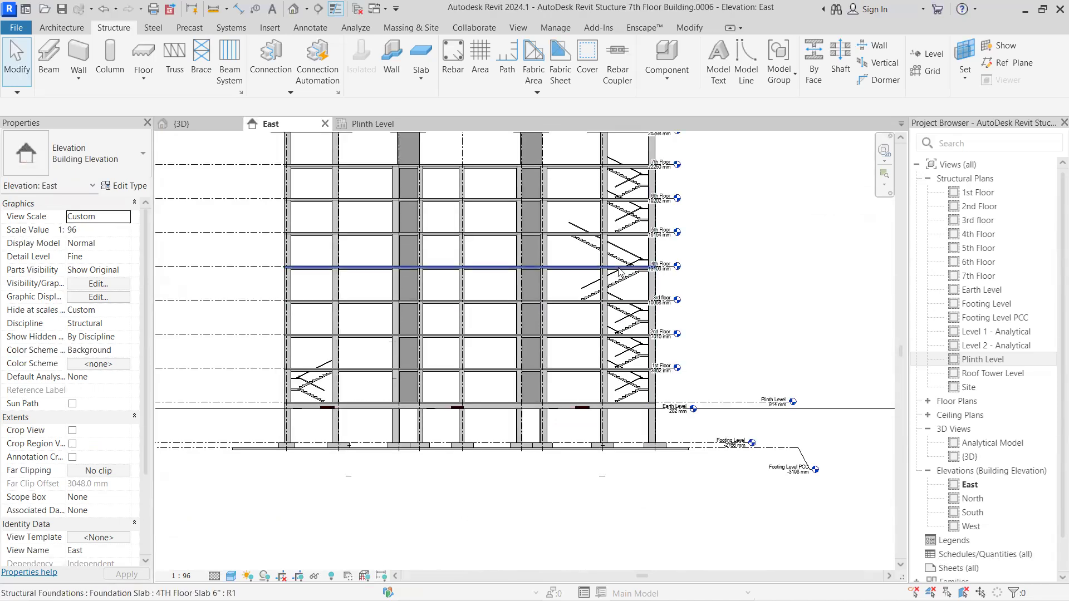
pyautogui.scroll(2, 620, 272)
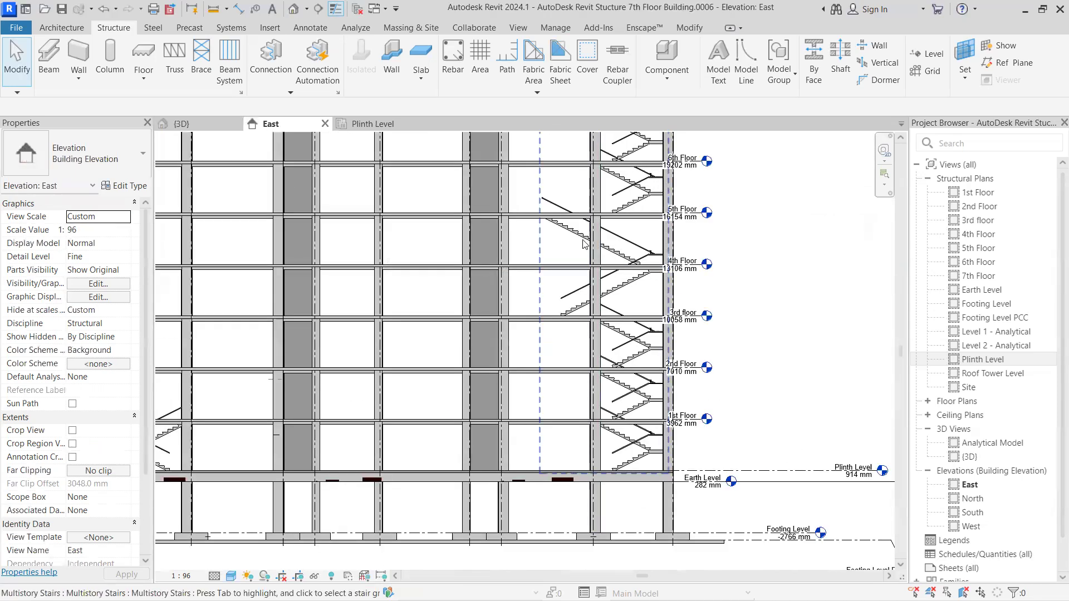
# Step: Disconnect the 2nd, 3rd, 5th, 6th and 7th Floor levels from the multistory stairs between grids A-8 and A-9
pyautogui.click(570, 230)
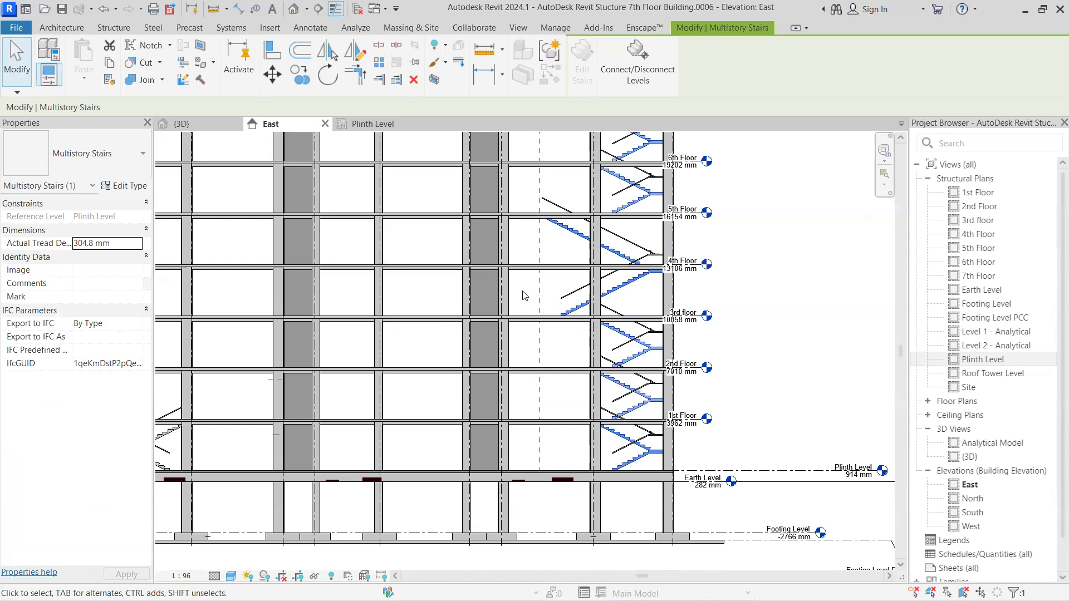
pyautogui.scroll(-3, 490, 285)
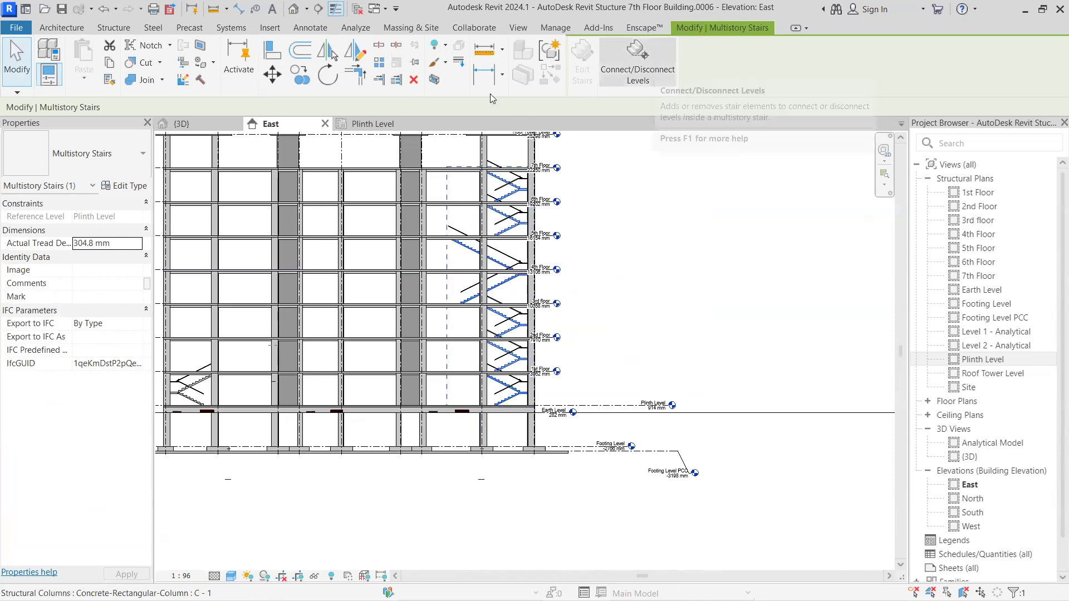
pyautogui.click(638, 62)
pyautogui.scroll(-2, 490, 274)
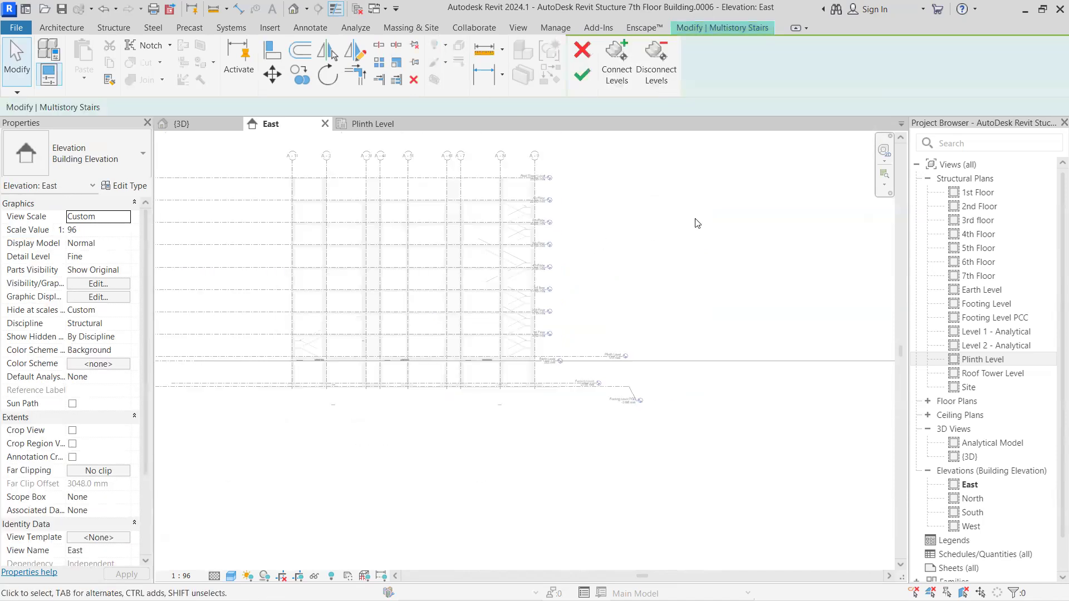
pyautogui.click(656, 65)
pyautogui.moveTo(513, 288); pyautogui.dragTo(571, 291, button='middle')
pyautogui.moveTo(258, 288); pyautogui.dragTo(373, 302, button='middle')
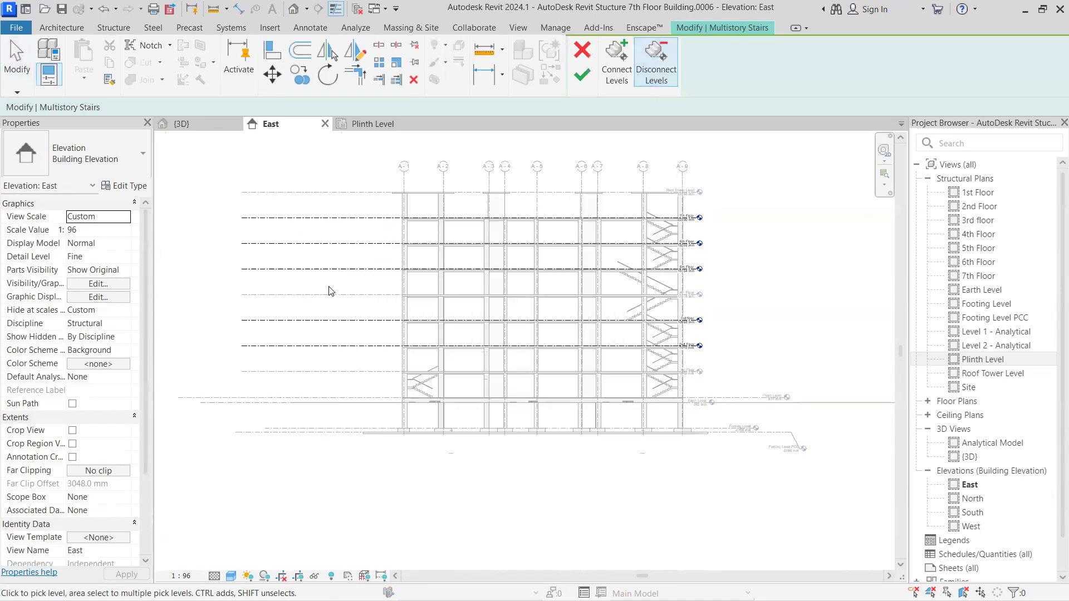
pyautogui.scroll(-1, 628, 305)
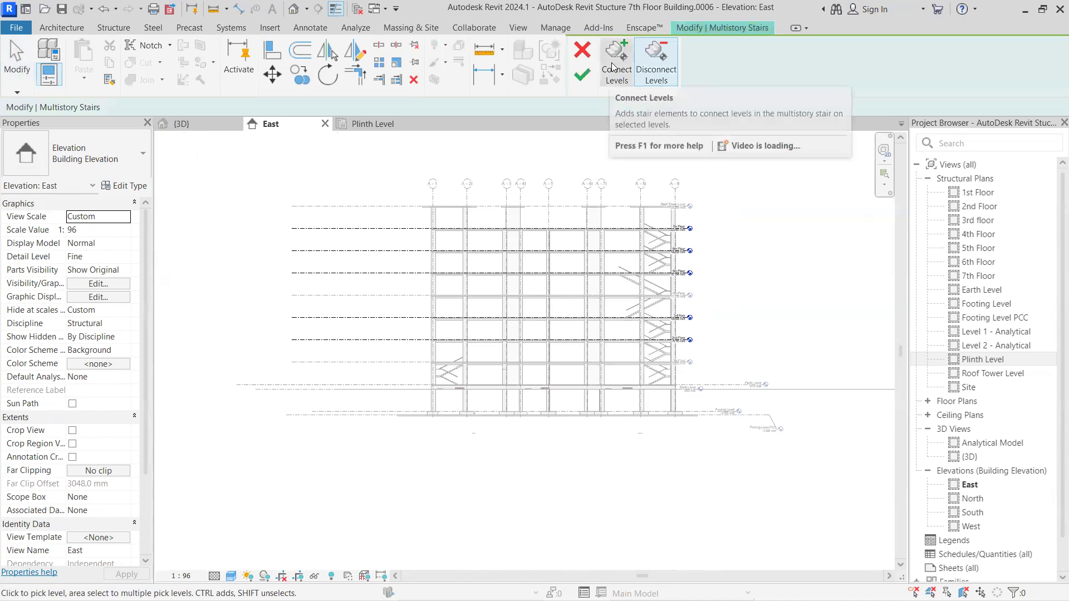
pyautogui.click(650, 71)
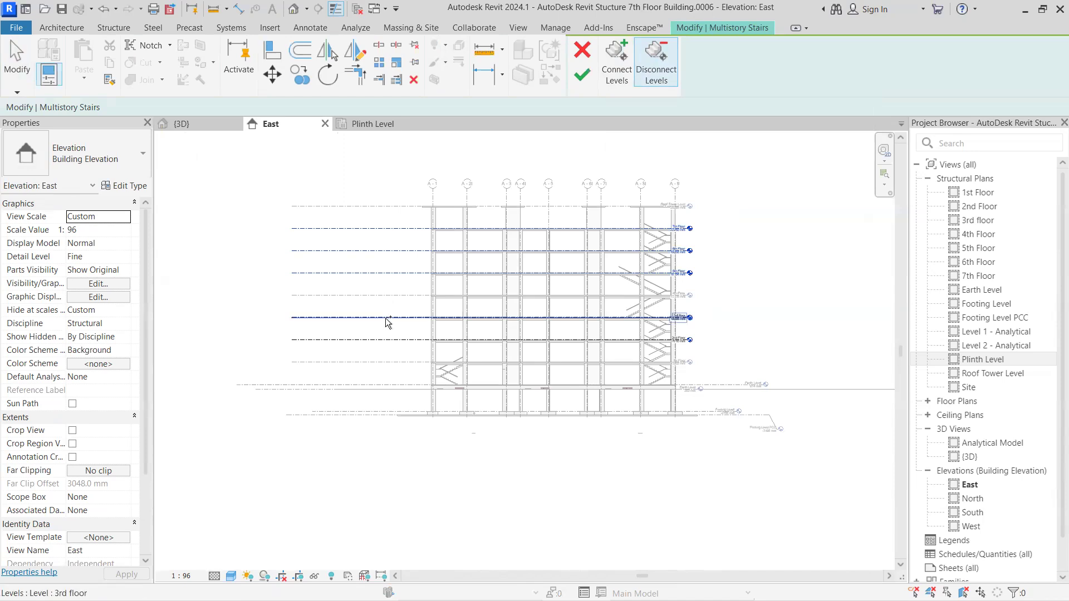
pyautogui.click(581, 78)
pyautogui.scroll(3, 752, 338)
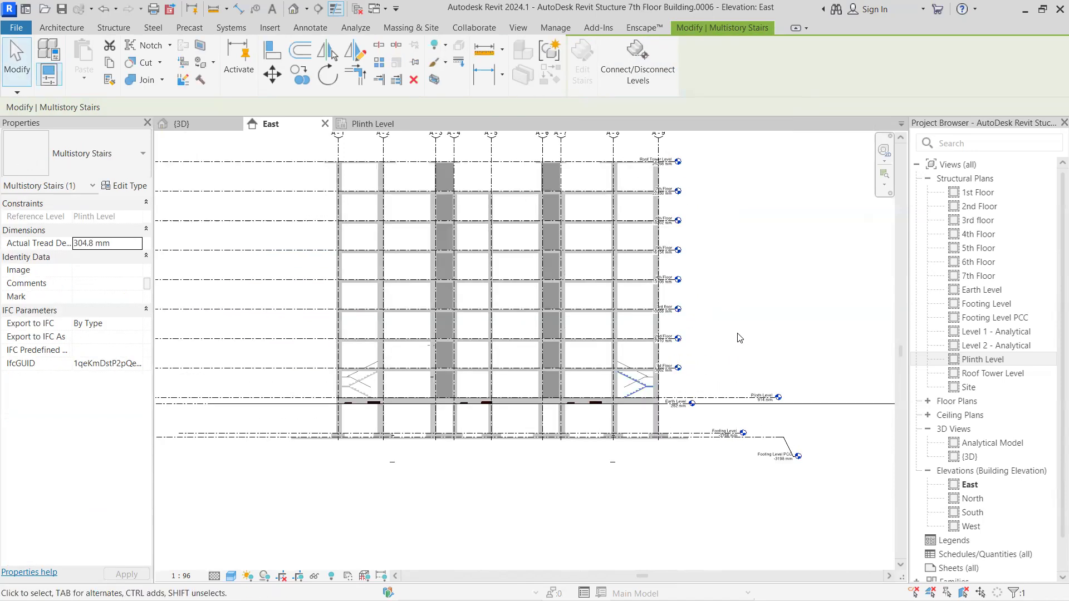
pyautogui.click(758, 337)
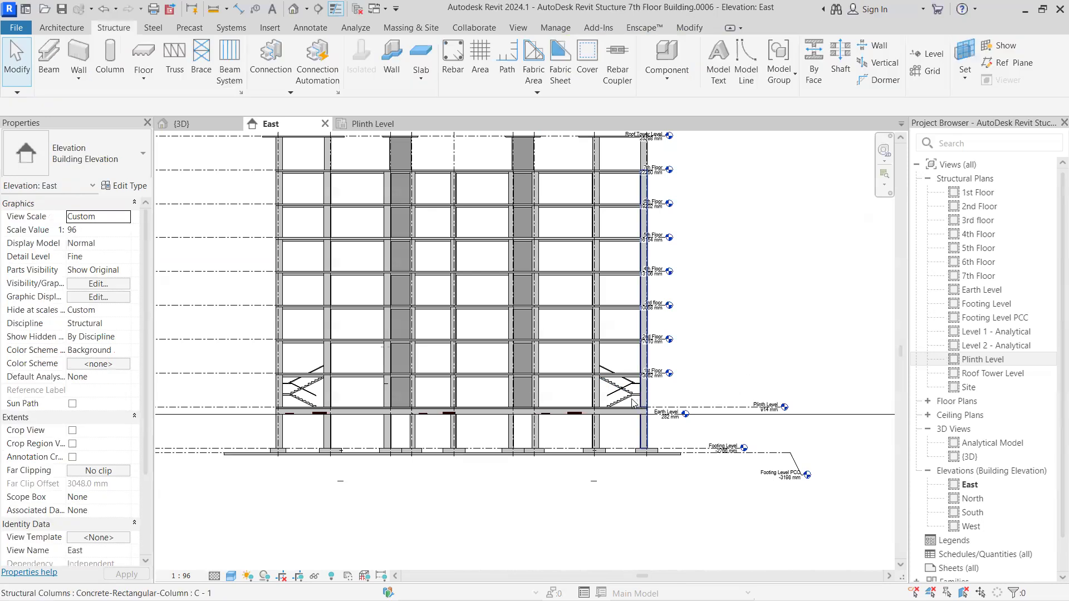
# Step: Connect the ground-floor multistory stairs between grids A-8 and A-9 to all levels from 2nd Floor to 7th Floor
pyautogui.scroll(2, 627, 396)
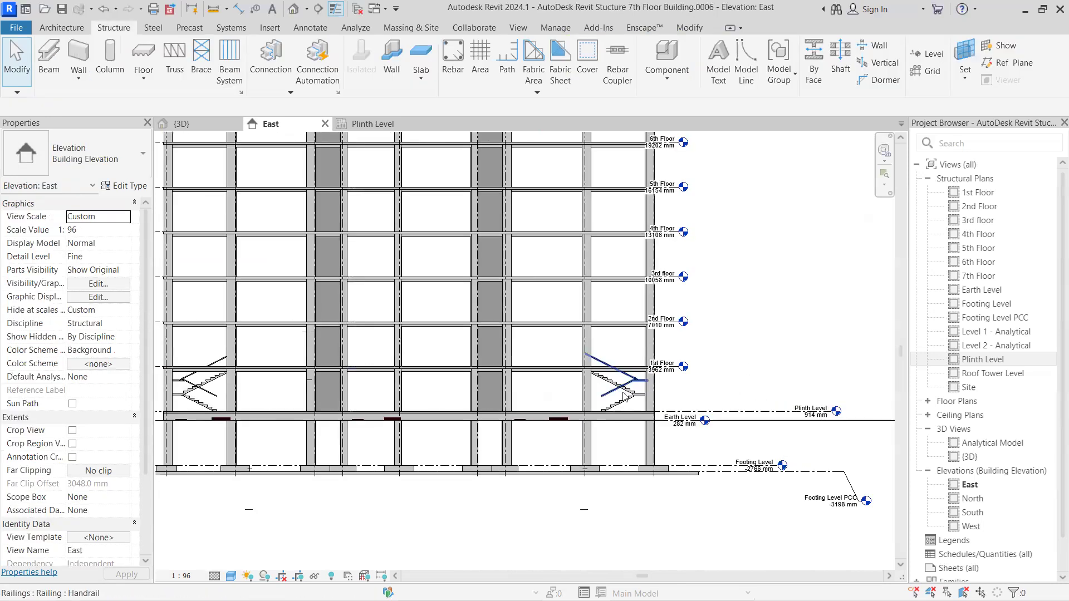
pyautogui.scroll(4, 627, 397)
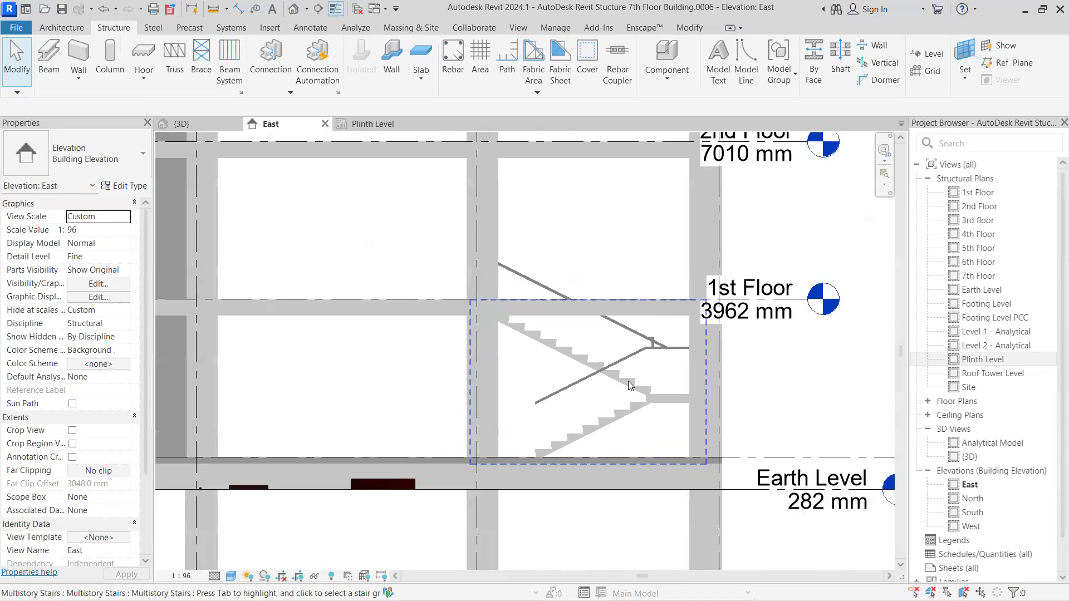
pyautogui.scroll(-3, 700, 348)
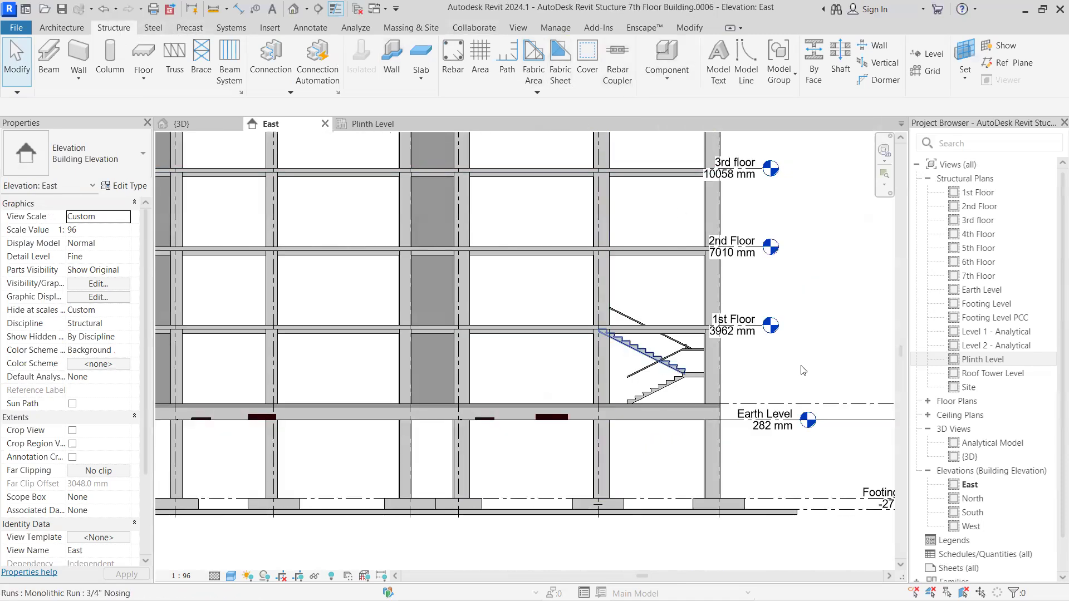
pyautogui.scroll(-3, 780, 351)
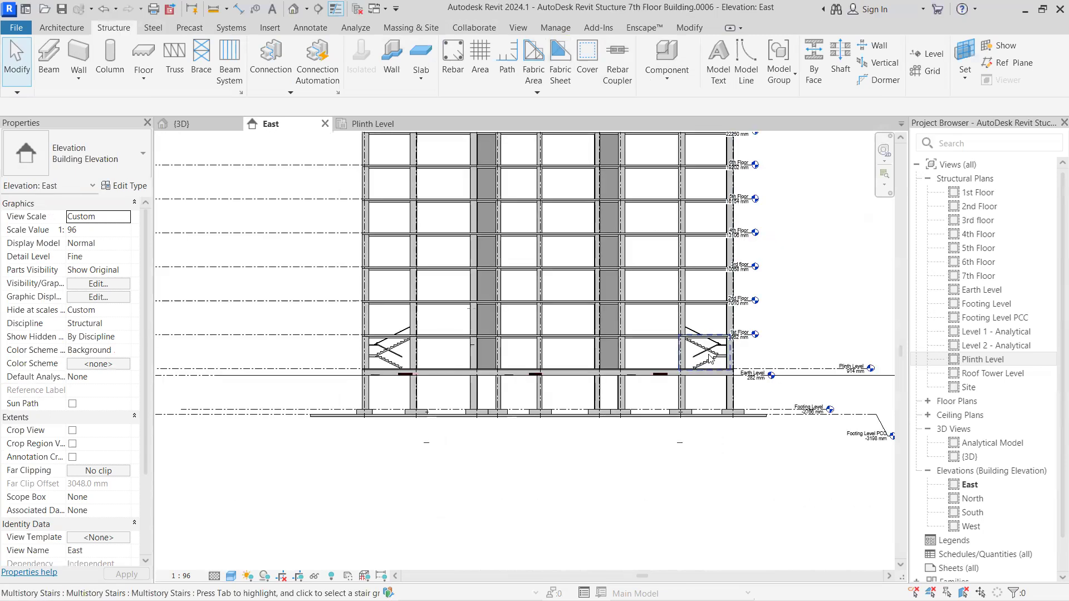
pyautogui.scroll(4, 711, 359)
pyautogui.click(696, 343)
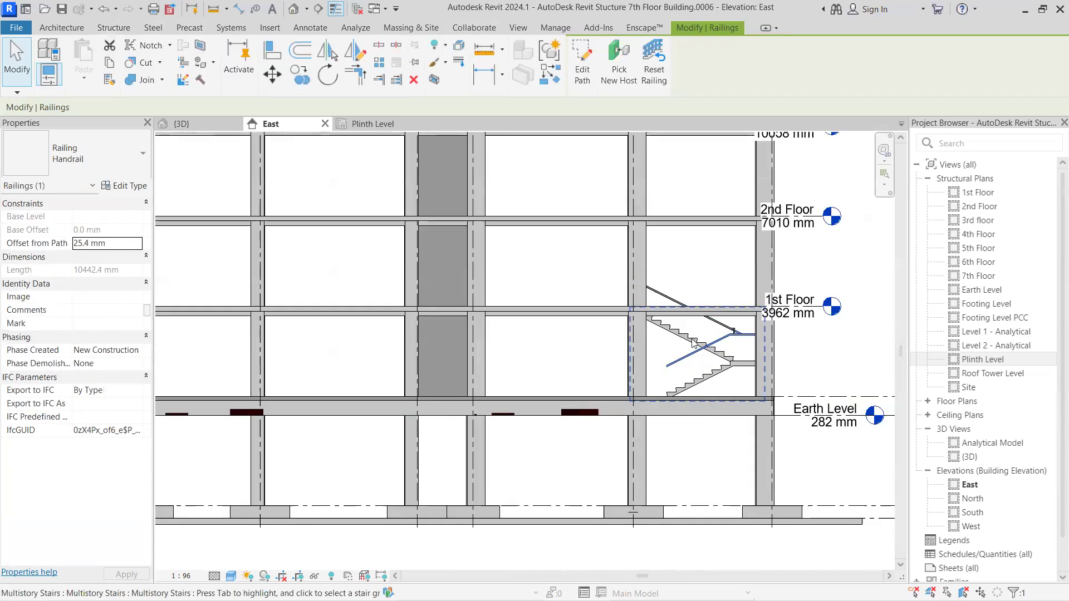
pyautogui.click(694, 343)
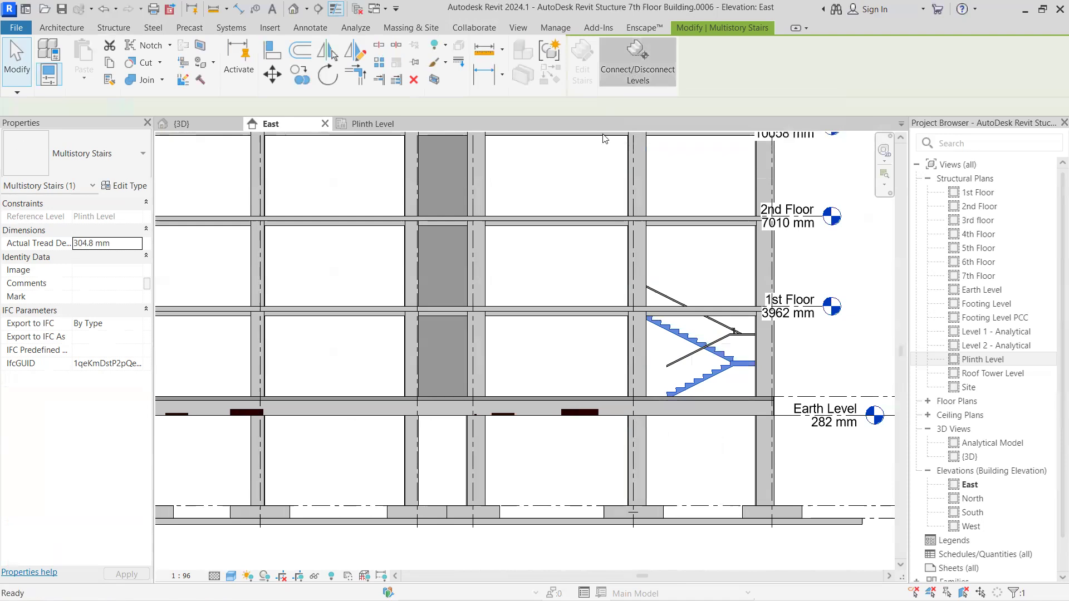
pyautogui.click(637, 62)
pyautogui.scroll(-3, 614, 212)
pyautogui.scroll(-5, 673, 300)
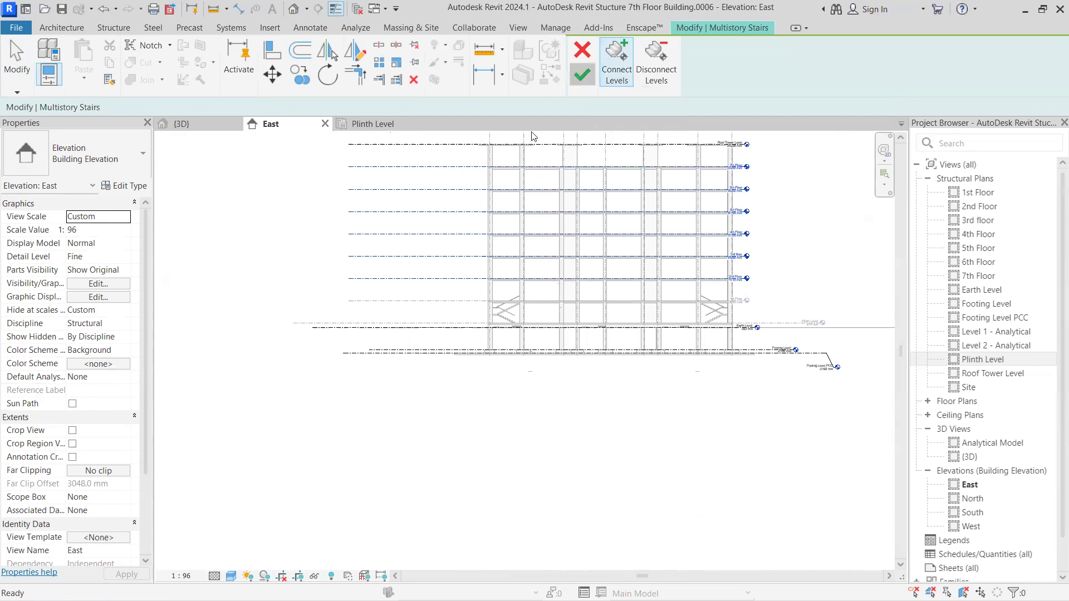
pyautogui.scroll(3, 732, 220)
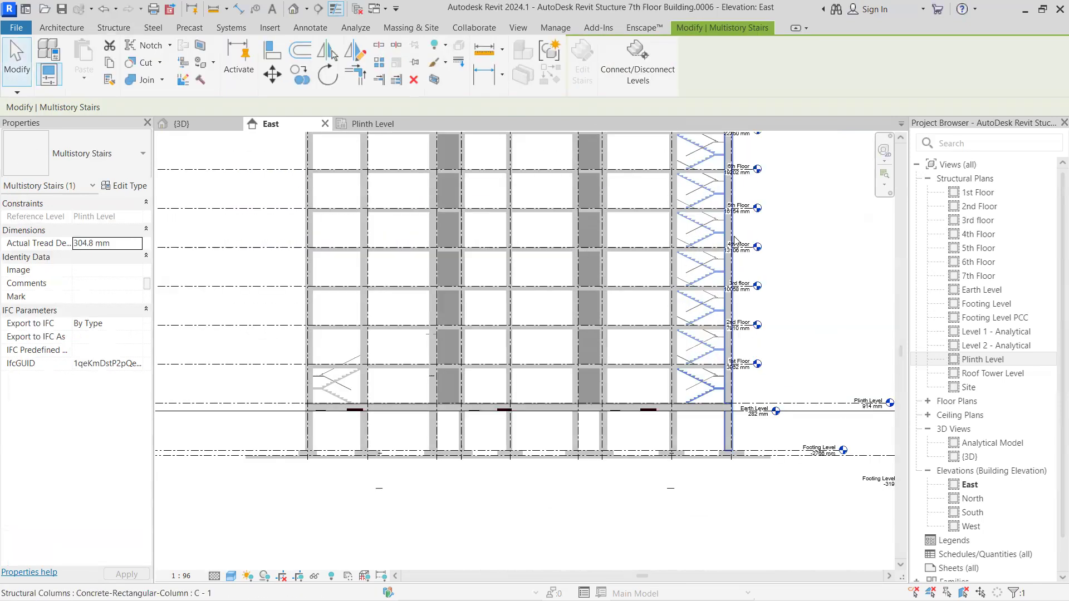
# Step: Connect the ground-floor stairs between grids A-1 and A-2 to all levels from 2nd Floor to 7th Floor
pyautogui.click(333, 396)
pyautogui.click(611, 76)
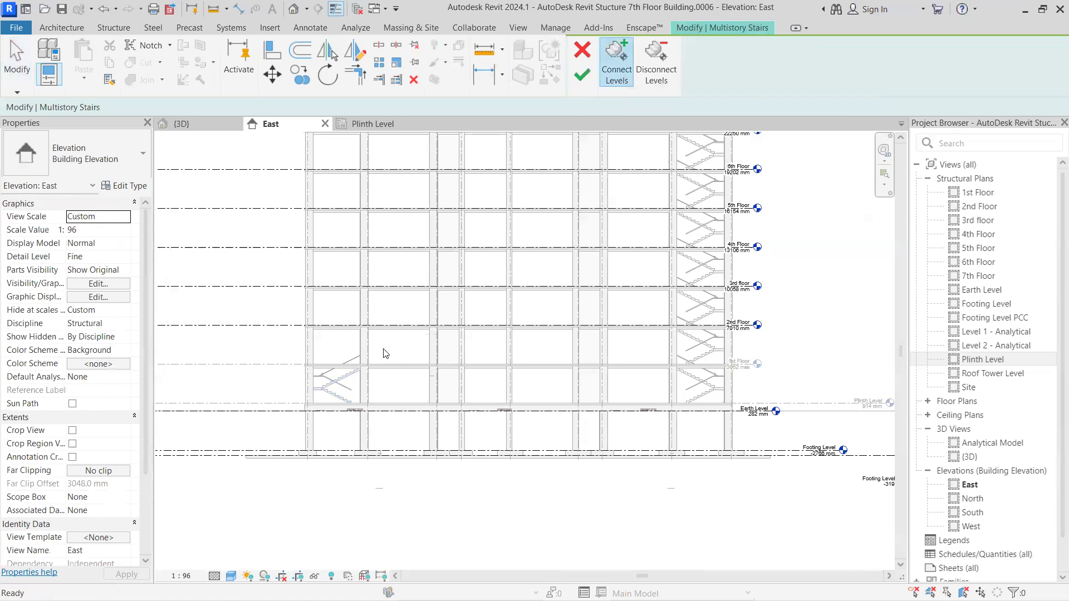
pyautogui.click(247, 327)
pyautogui.click(258, 247)
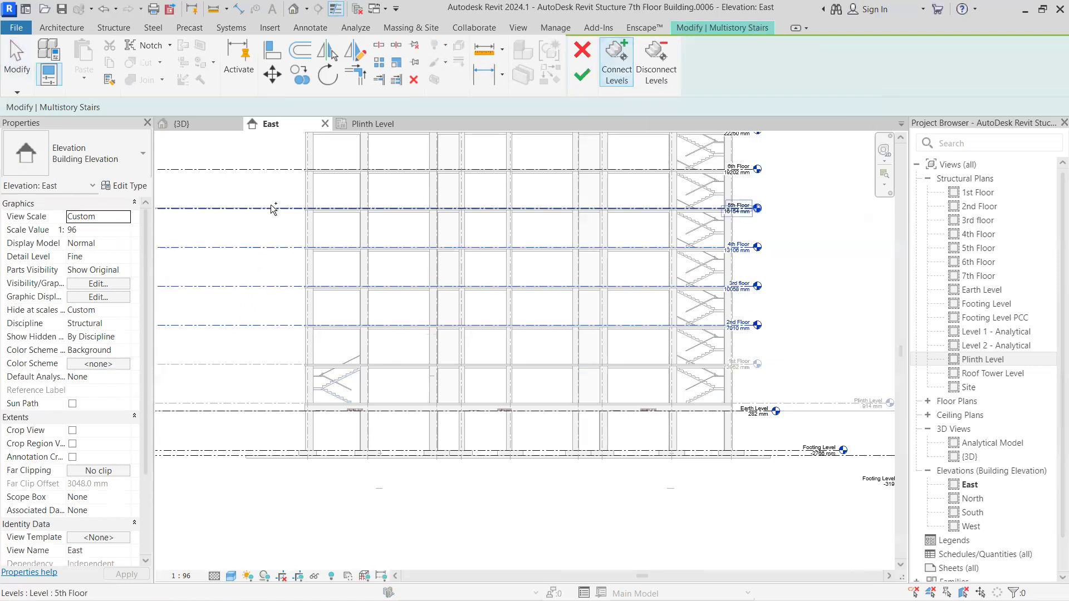
pyautogui.click(273, 208)
pyautogui.click(273, 173)
pyautogui.moveTo(273, 173); pyautogui.dragTo(326, 259, button='middle')
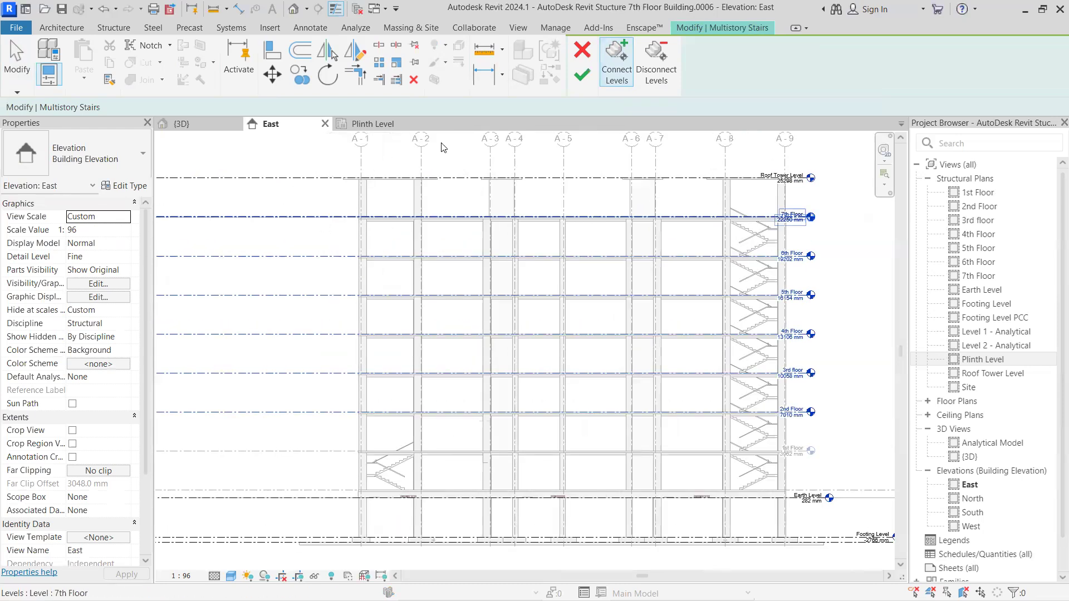
pyautogui.click(582, 74)
pyautogui.scroll(-4, 455, 328)
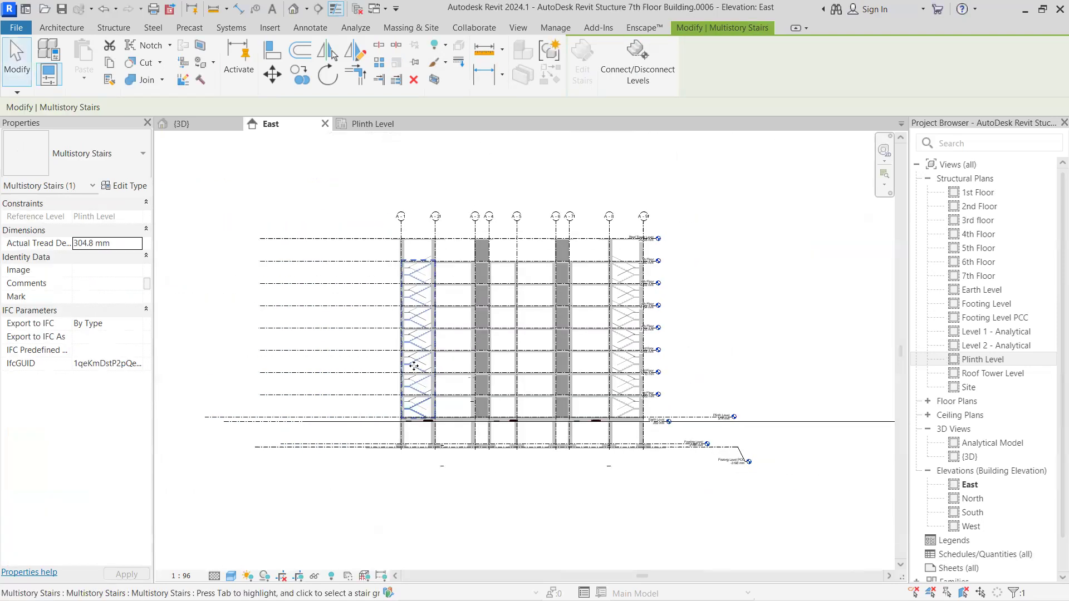
pyautogui.scroll(3, 413, 366)
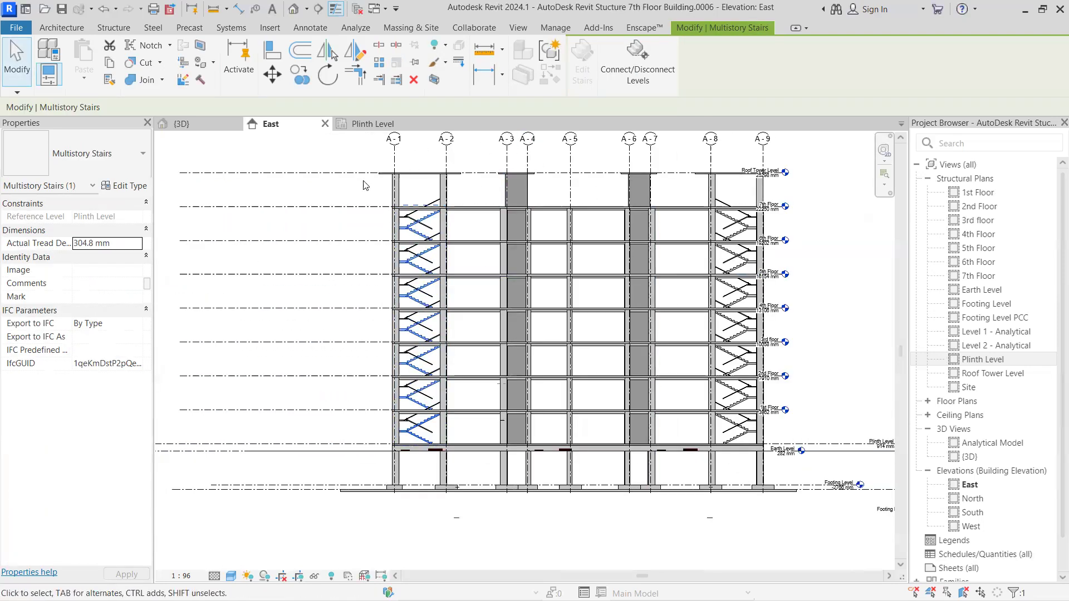
# Step: Switch to the 3D view and examine the stair flights from the front side of the building
pyautogui.scroll(-2, 312, 167)
pyautogui.click(223, 124)
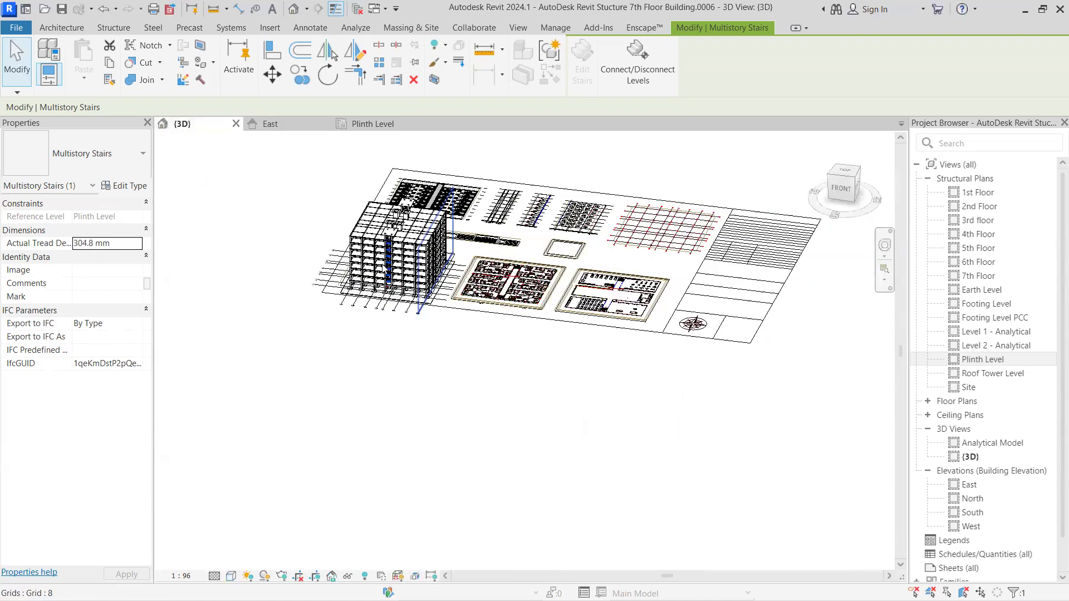
pyautogui.scroll(5, 401, 328)
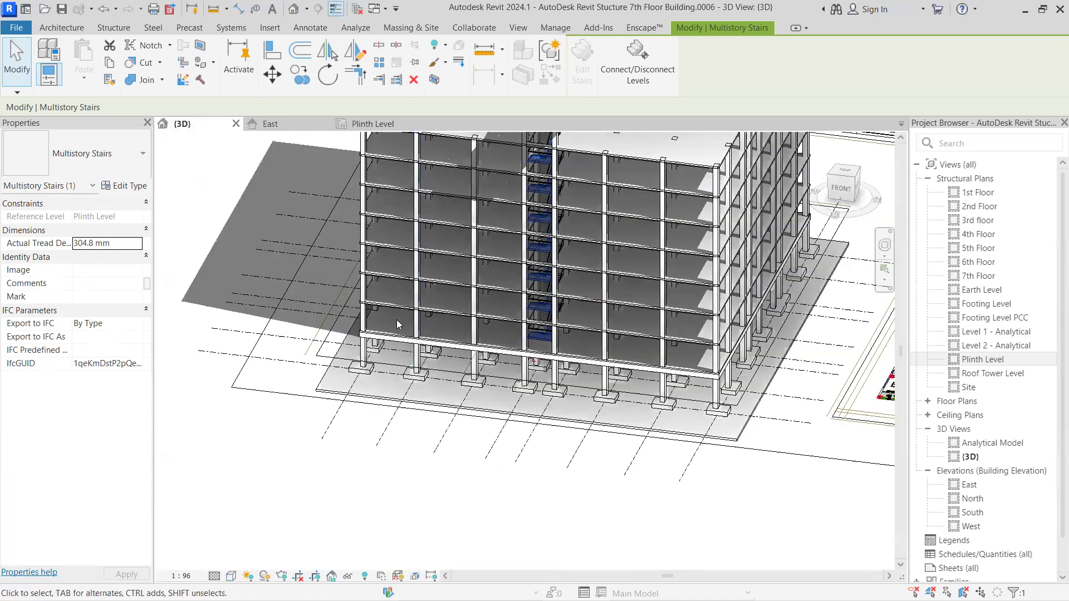
pyautogui.scroll(5, 397, 324)
pyautogui.press('Escape')
pyautogui.scroll(4, 461, 266)
pyautogui.scroll(-6, 461, 266)
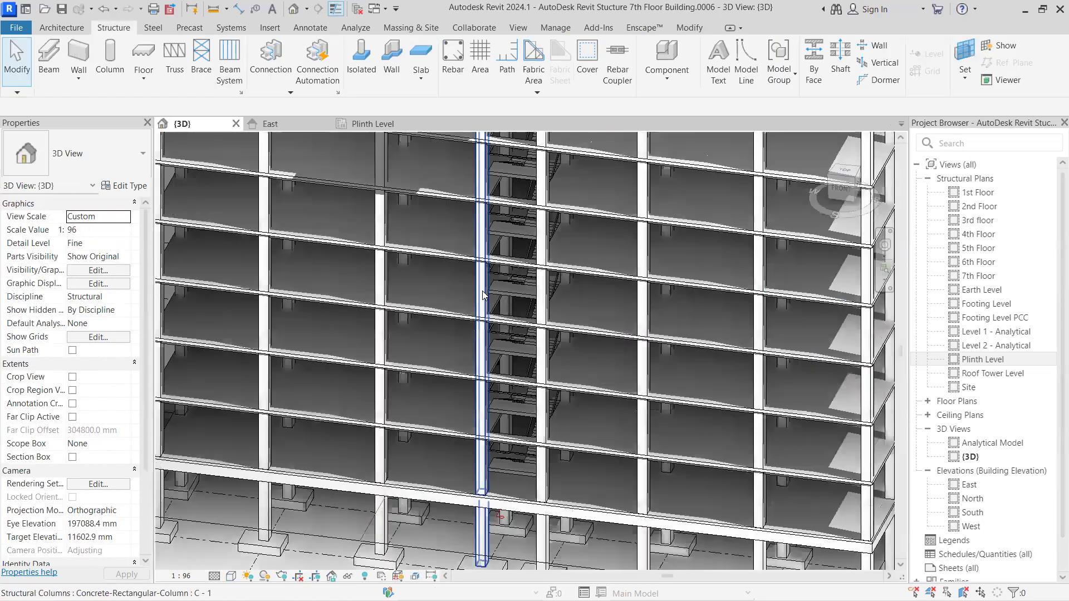
pyautogui.scroll(-6, 450, 303)
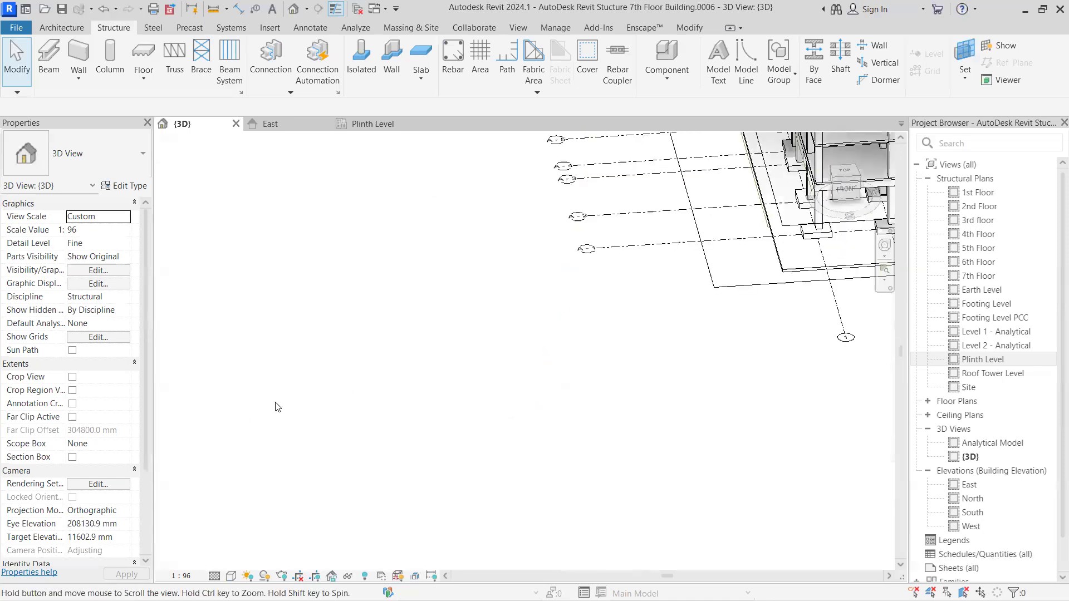
# Step: Examine the building and its staircases in 3D from several sides
pyautogui.moveTo(589, 350); pyautogui.dragTo(462, 436, button='middle')
pyautogui.scroll(2, 462, 436)
pyautogui.keyDown('shift'); pyautogui.moveTo(610, 367); pyautogui.dragTo(479, 401, button='middle'); pyautogui.keyUp('shift')
pyautogui.scroll(-3, 480, 400)
pyautogui.moveTo(795, 214); pyautogui.dragTo(879, 181, button='middle')
pyautogui.scroll(-1, 879, 181)
pyautogui.scroll(4, 508, 383)
pyautogui.keyDown('shift'); pyautogui.moveTo(510, 383); pyautogui.dragTo(545, 419, button='middle'); pyautogui.keyUp('shift')
pyautogui.moveTo(501, 330); pyautogui.dragTo(396, 355, button='middle')
pyautogui.scroll(-2, 395, 355)
# Step: Examine the lower stair flights above the plinth beams and footings from the building's front corner
pyautogui.keyDown('shift'); pyautogui.moveTo(685, 303); pyautogui.dragTo(562, 338, button='middle'); pyautogui.keyUp('shift')
pyautogui.moveTo(562, 337); pyautogui.dragTo(773, 303, button='middle')
pyautogui.scroll(-1, 380, 386)
pyautogui.scroll(4, 549, 391)
pyautogui.scroll(2, 588, 417)
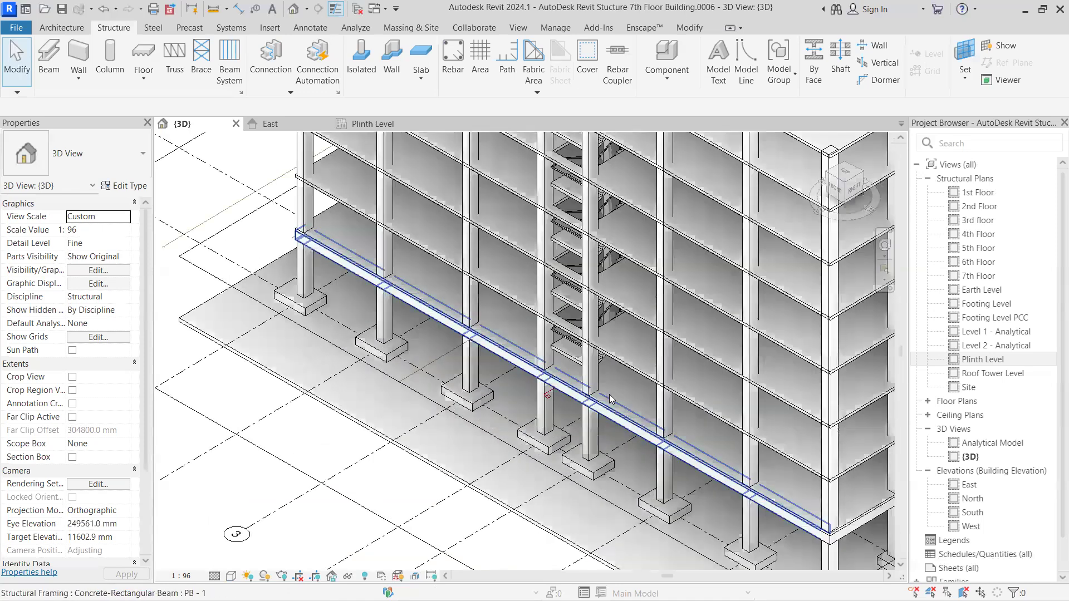
pyautogui.scroll(-1, 579, 414)
pyautogui.scroll(1, 546, 411)
pyautogui.moveTo(546, 411); pyautogui.dragTo(433, 371, button='middle')
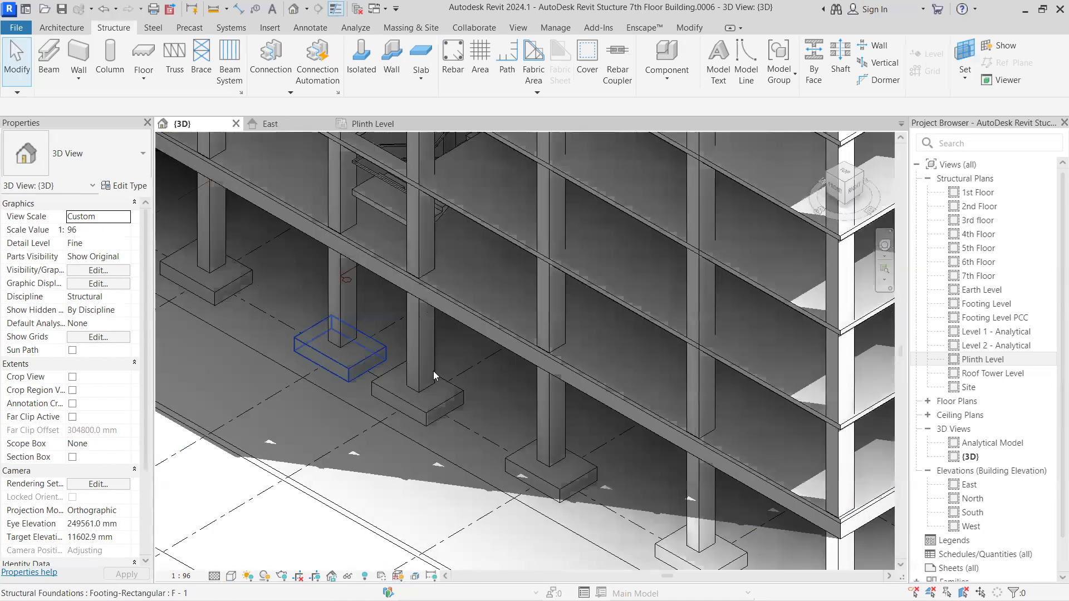
pyautogui.scroll(-2, 316, 226)
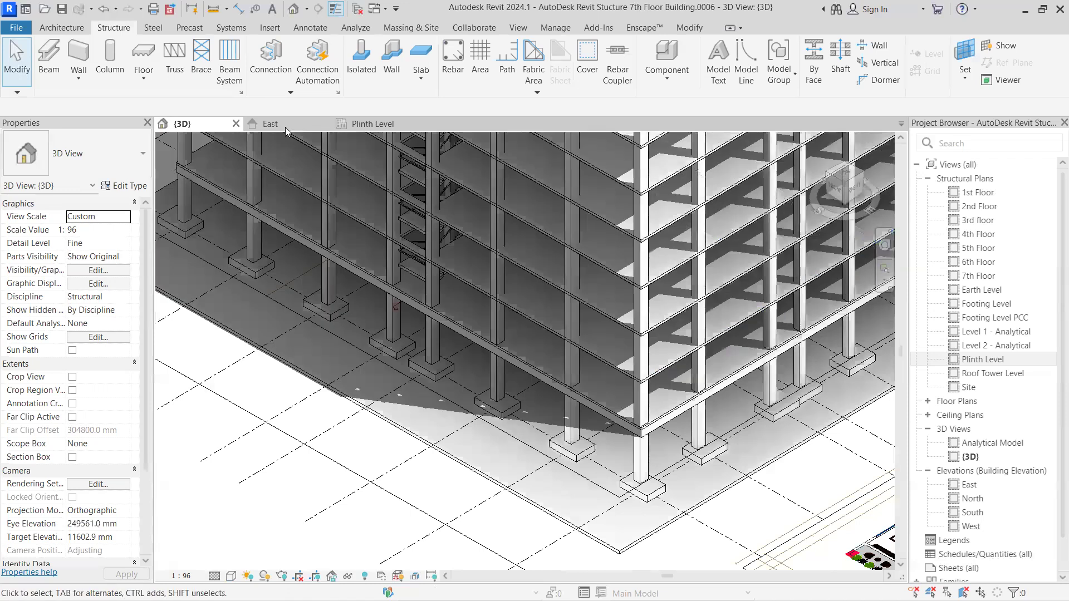
# Step: Switch to the East elevation and examine both multistory stairs from the plinth up to the Roof Tower Level
pyautogui.click(284, 125)
pyautogui.scroll(-3, 423, 354)
pyautogui.scroll(2, 460, 354)
pyautogui.scroll(3, 350, 341)
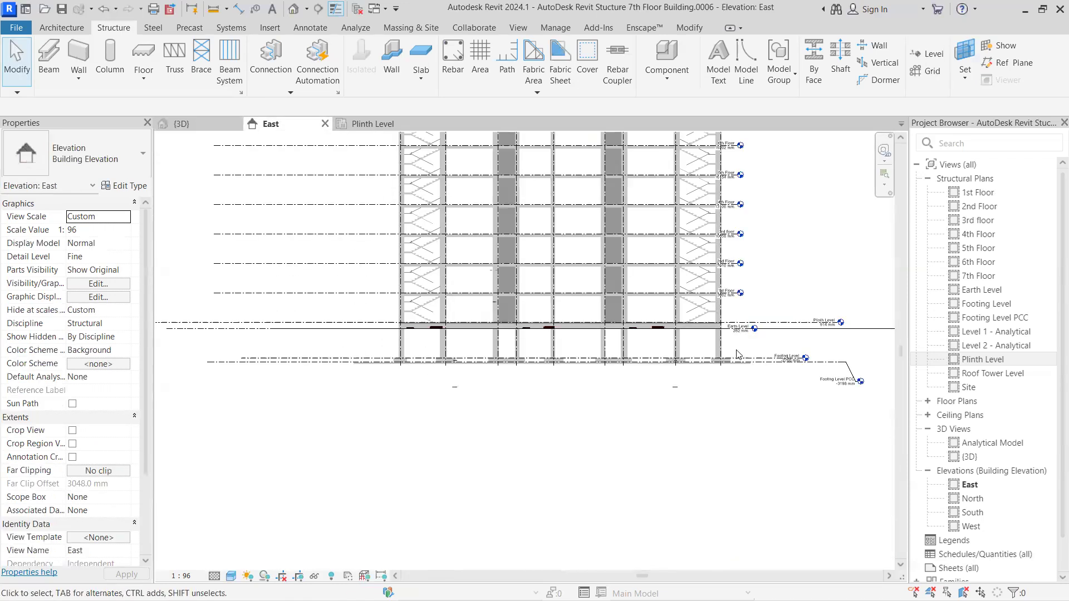
pyautogui.scroll(3, 535, 335)
pyautogui.scroll(-3, 576, 327)
pyautogui.scroll(-2, 577, 327)
pyautogui.scroll(3, 528, 228)
pyautogui.scroll(2, 528, 229)
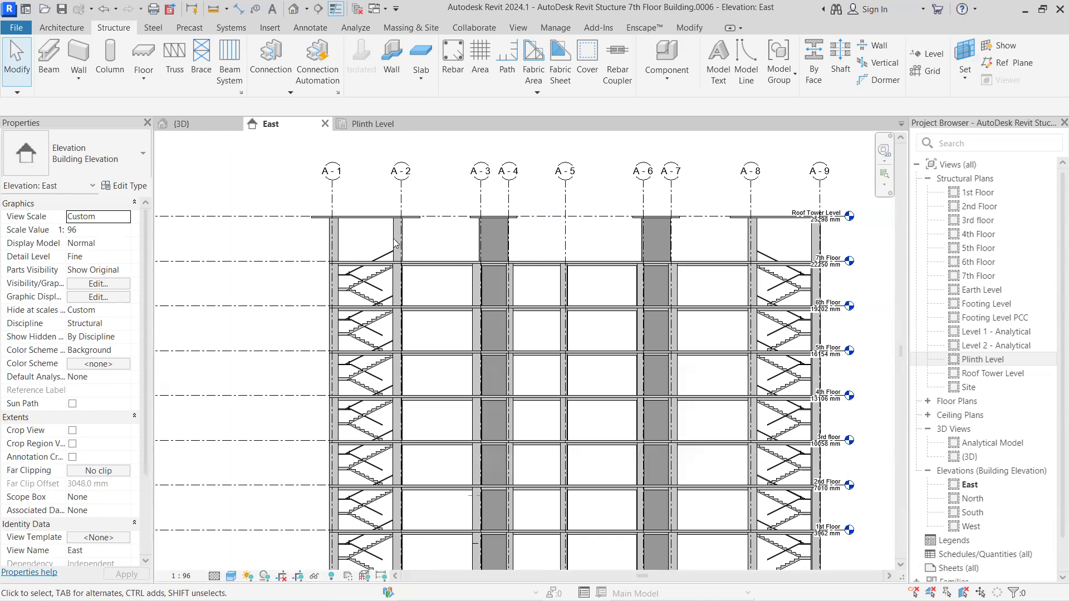
pyautogui.scroll(-3, 421, 239)
pyautogui.scroll(3, 386, 233)
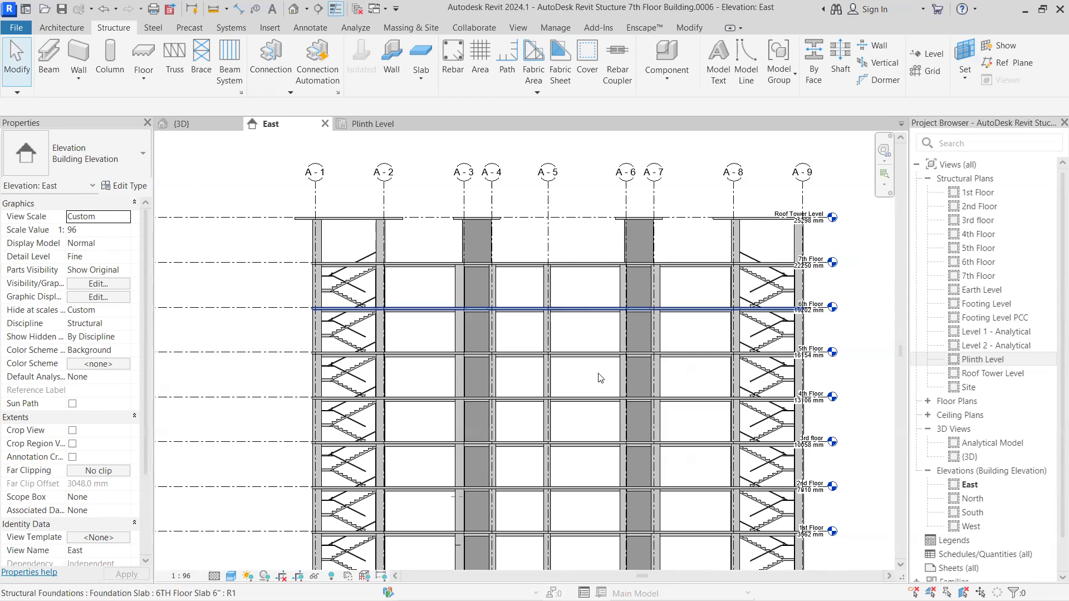
pyautogui.scroll(-5, 590, 393)
# Step: Open the Plinth Level plan and examine the stair and lifts between the meeting hall and club house on the reference drawing
pyautogui.click(368, 121)
pyautogui.scroll(-4, 406, 334)
pyautogui.moveTo(399, 390); pyautogui.dragTo(40, 341, button='middle')
pyautogui.moveTo(768, 201); pyautogui.dragTo(582, 223, button='middle')
pyautogui.scroll(1, 582, 223)
pyautogui.scroll(3, 582, 223)
pyautogui.scroll(3, 505, 229)
pyautogui.scroll(-2, 382, 261)
pyautogui.scroll(-2, 461, 372)
pyautogui.moveTo(461, 371); pyautogui.dragTo(556, 301, button='middle')
pyautogui.scroll(4, 557, 300)
pyautogui.scroll(5, 374, 301)
pyautogui.scroll(-4, 335, 333)
pyautogui.moveTo(425, 320); pyautogui.dragTo(523, 240, button='middle')
pyautogui.scroll(4, 410, 366)
pyautogui.moveTo(422, 399); pyautogui.dragTo(635, 292, button='middle')
pyautogui.scroll(1, 336, 460)
pyautogui.scroll(-3, 335, 461)
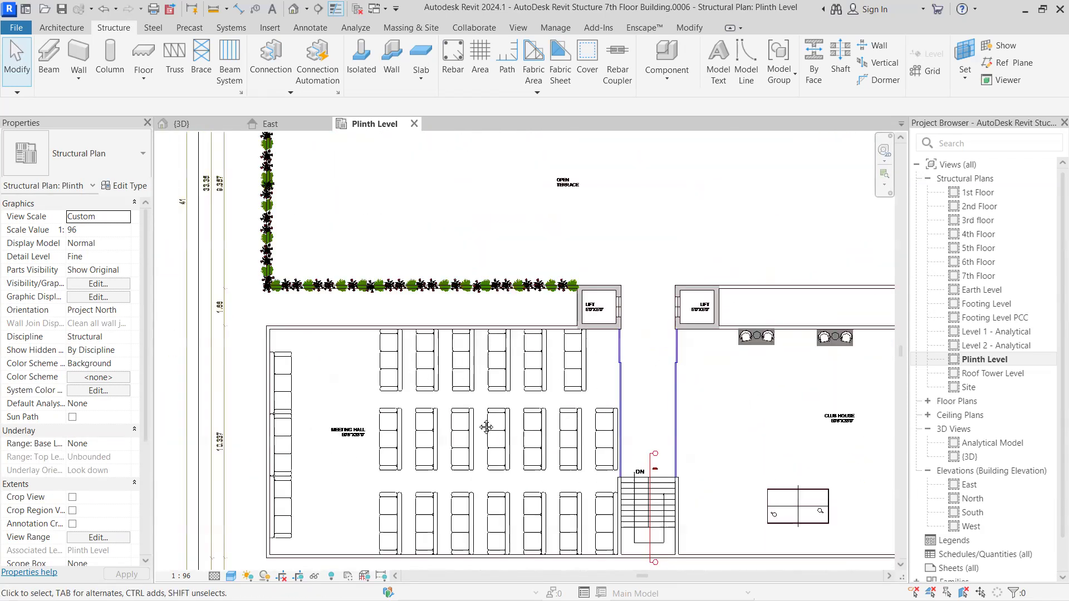
# Step: Look over the whole reference sheet in the Plinth Level plan, from the terrace floor plan out to the title block
pyautogui.scroll(-3, 378, 320)
pyautogui.scroll(-3, 377, 319)
pyautogui.moveTo(377, 319); pyautogui.dragTo(496, 410, button='middle')
pyautogui.scroll(-4, 278, 359)
pyautogui.moveTo(279, 359); pyautogui.dragTo(392, 410, button='middle')
pyautogui.scroll(2, 380, 330)
pyautogui.scroll(5, 380, 331)
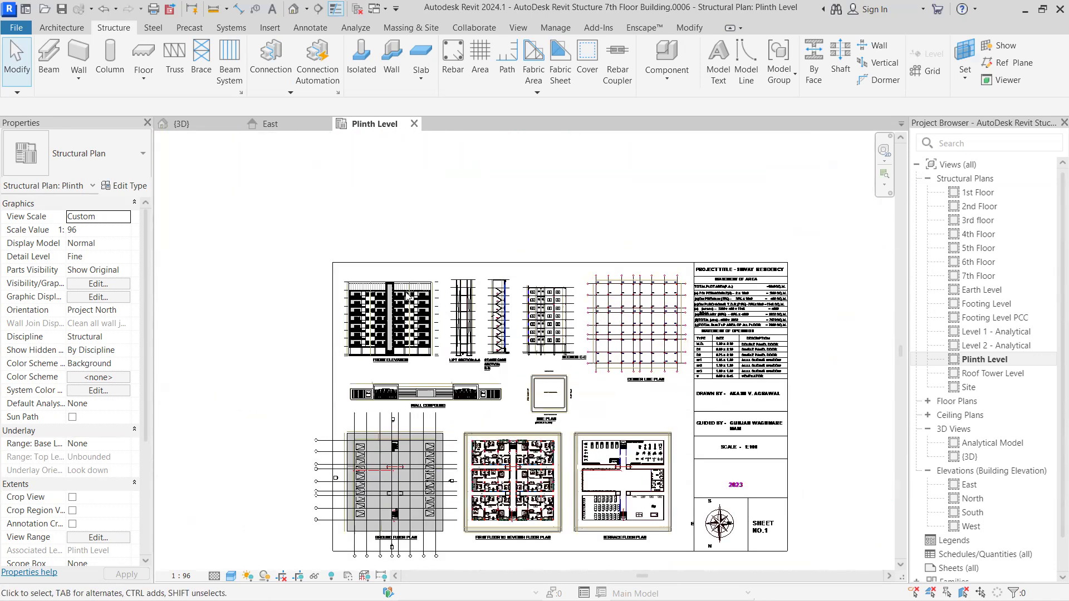
pyautogui.scroll(-4, 398, 408)
# Step: Switch to the 3D view and examine the stair cabins and lift shafts on the roof terrace
pyautogui.click(201, 128)
pyautogui.scroll(-4, 470, 282)
pyautogui.scroll(5, 611, 219)
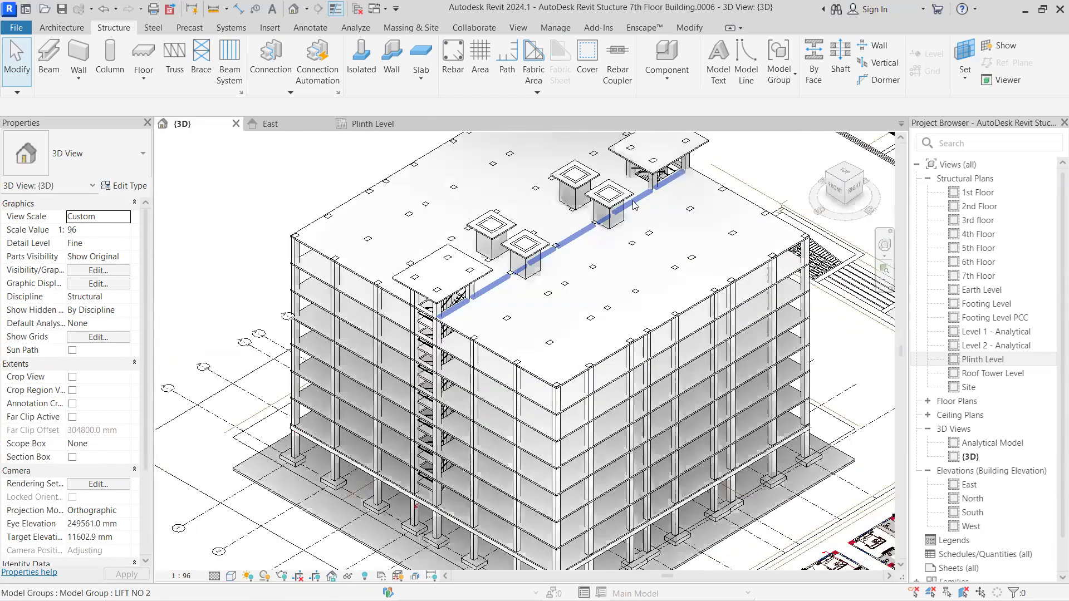
pyautogui.scroll(-2, 585, 298)
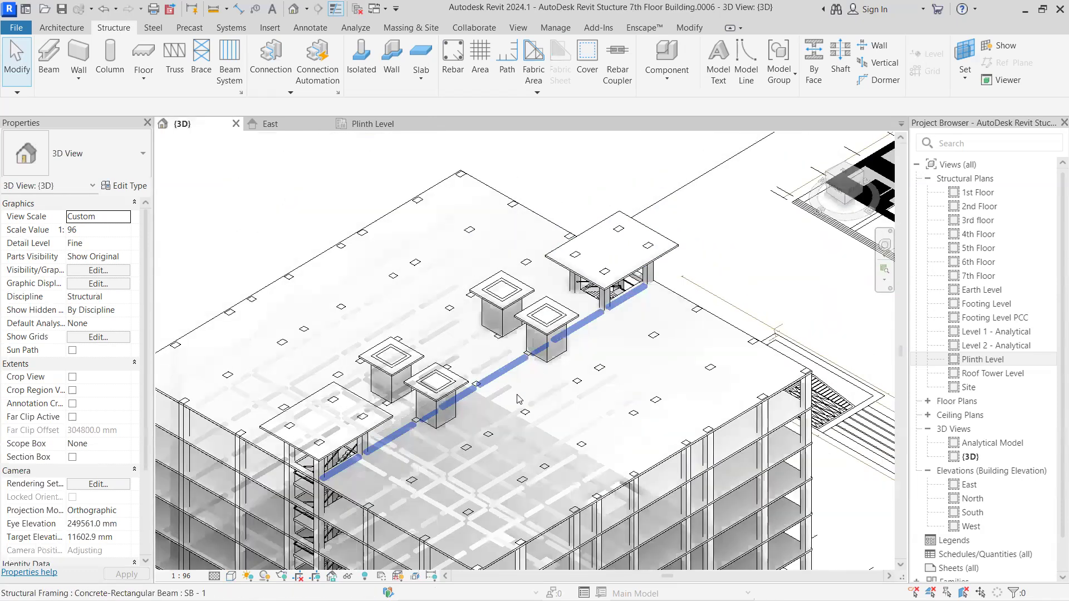
pyautogui.scroll(4, 507, 387)
pyautogui.scroll(1, 498, 382)
pyautogui.moveTo(499, 380); pyautogui.dragTo(807, 165, button='middle')
pyautogui.scroll(4, 510, 308)
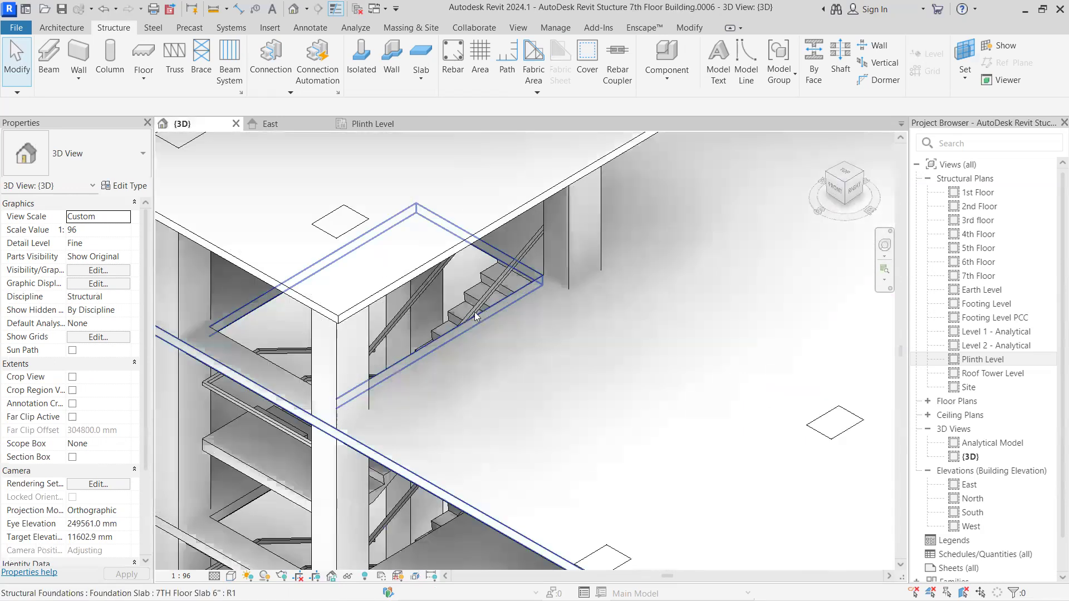
# Step: Examine the top stair flight under the stair cabin slab and compare the building with the imported reference drawings
pyautogui.scroll(-2, 414, 361)
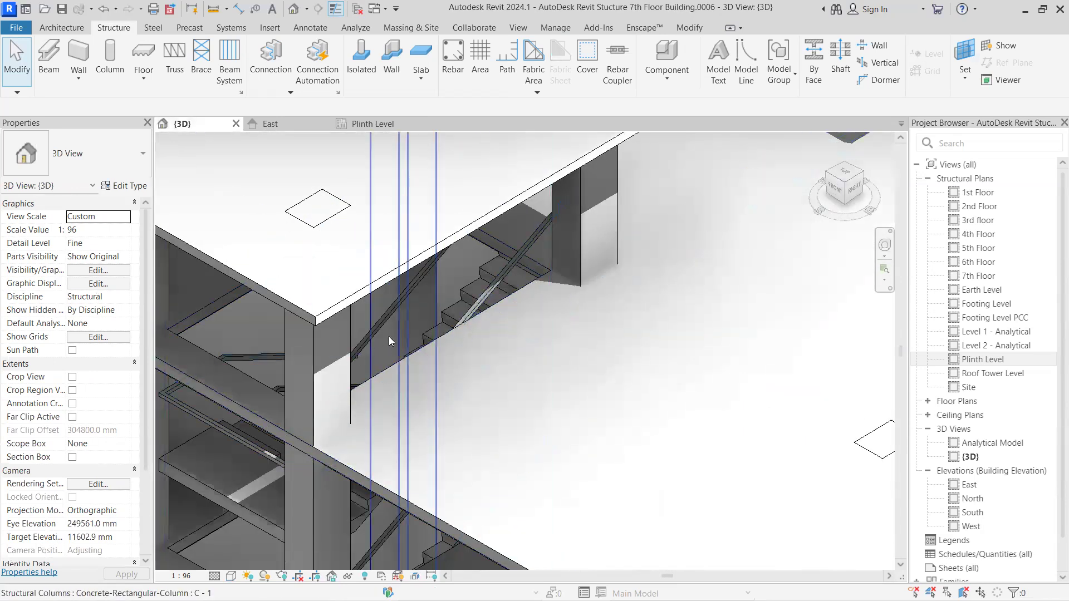
pyautogui.scroll(-2, 445, 340)
pyautogui.moveTo(471, 337); pyautogui.dragTo(417, 389, button='middle')
pyautogui.scroll(-1, 402, 413)
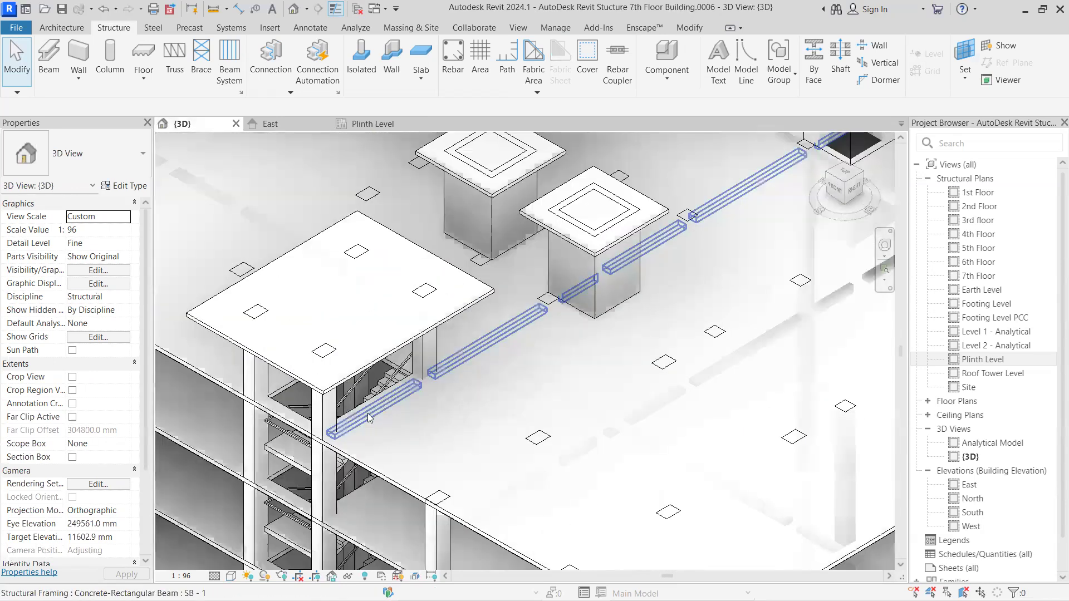
pyautogui.scroll(-2, 370, 417)
pyautogui.scroll(-1, 444, 415)
pyautogui.moveTo(465, 304); pyautogui.dragTo(471, 192, button='middle')
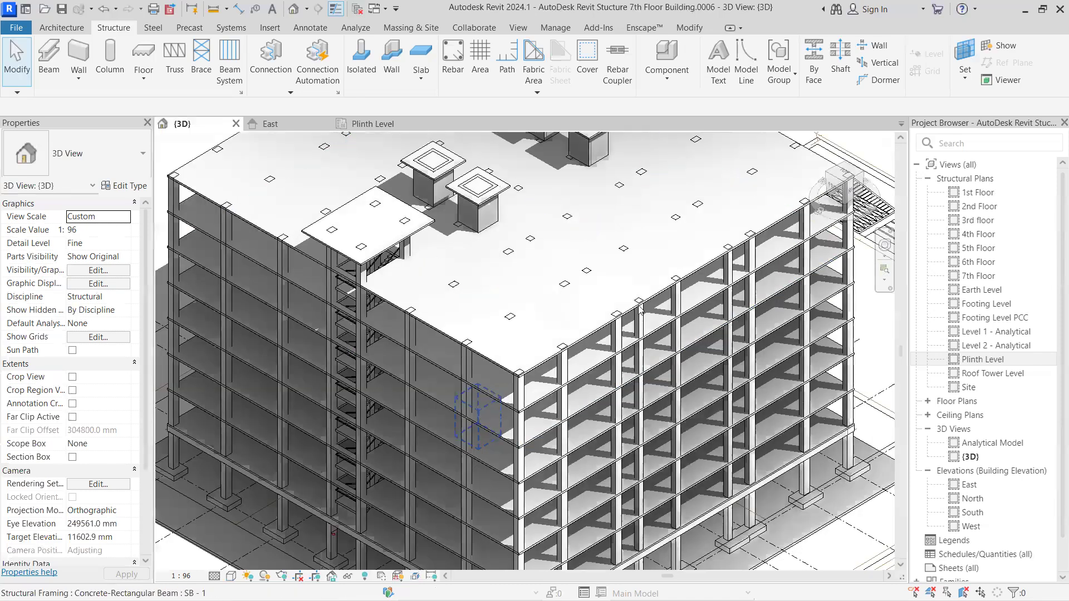
pyautogui.scroll(-3, 316, 532)
pyautogui.moveTo(591, 347); pyautogui.dragTo(575, 345, button='middle')
pyautogui.scroll(-4, 612, 336)
pyautogui.moveTo(682, 284); pyautogui.dragTo(732, 226, button='middle')
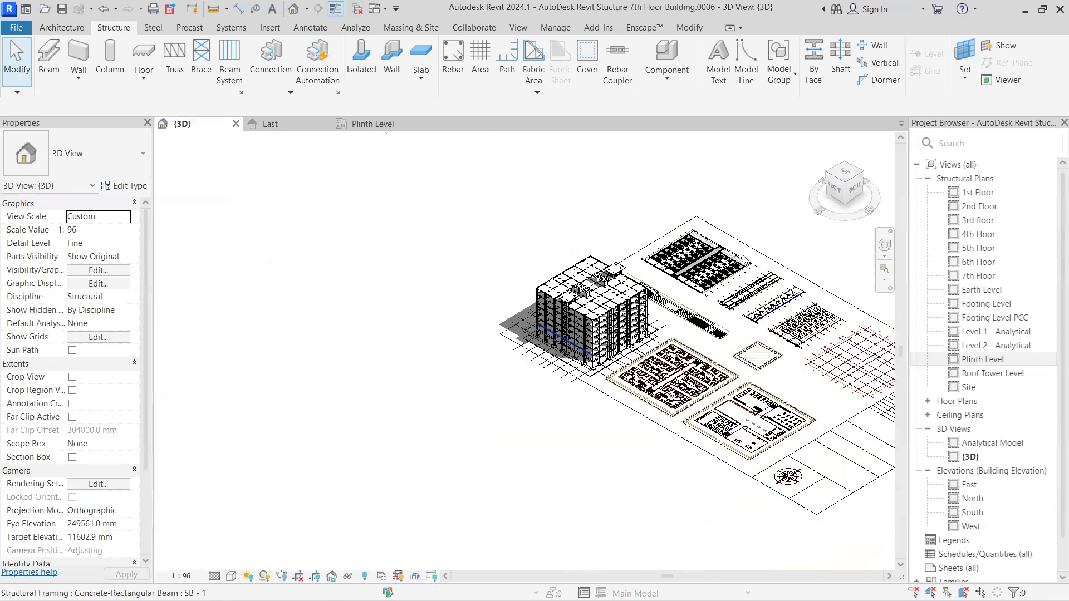
# Step: Orbit the 3D view to a low front-corner viewpoint and examine the building's side beside the imported floor plans
pyautogui.keyDown('shift'); pyautogui.moveTo(744, 267); pyautogui.dragTo(455, 283, button='middle'); pyautogui.keyUp('shift')
pyautogui.scroll(2, 456, 282)
pyautogui.scroll(3, 544, 370)
pyautogui.keyDown('shift'); pyautogui.moveTo(548, 362); pyautogui.dragTo(488, 424, button='middle'); pyautogui.keyUp('shift')
pyautogui.scroll(-2, 470, 334)
pyautogui.moveTo(476, 312); pyautogui.dragTo(423, 359, button='middle')
pyautogui.scroll(3, 518, 361)
pyautogui.moveTo(623, 353); pyautogui.dragTo(428, 353, button='middle')
pyautogui.scroll(-3, 532, 380)
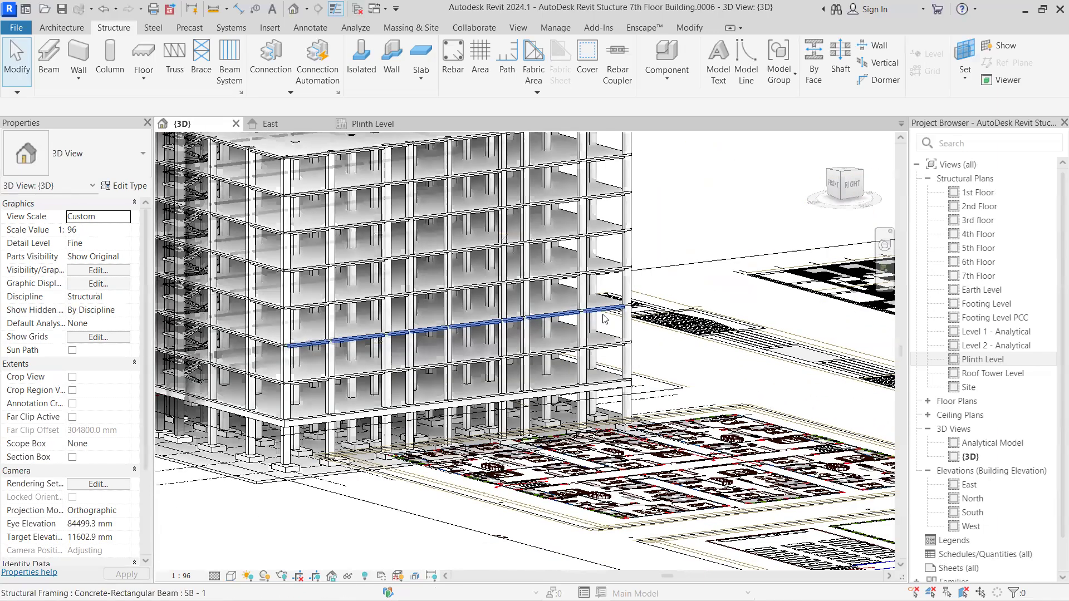
# Step: Examine the plinth beams, columns and footings at the front corner, then the complete building up to the roof
pyautogui.scroll(3, 451, 334)
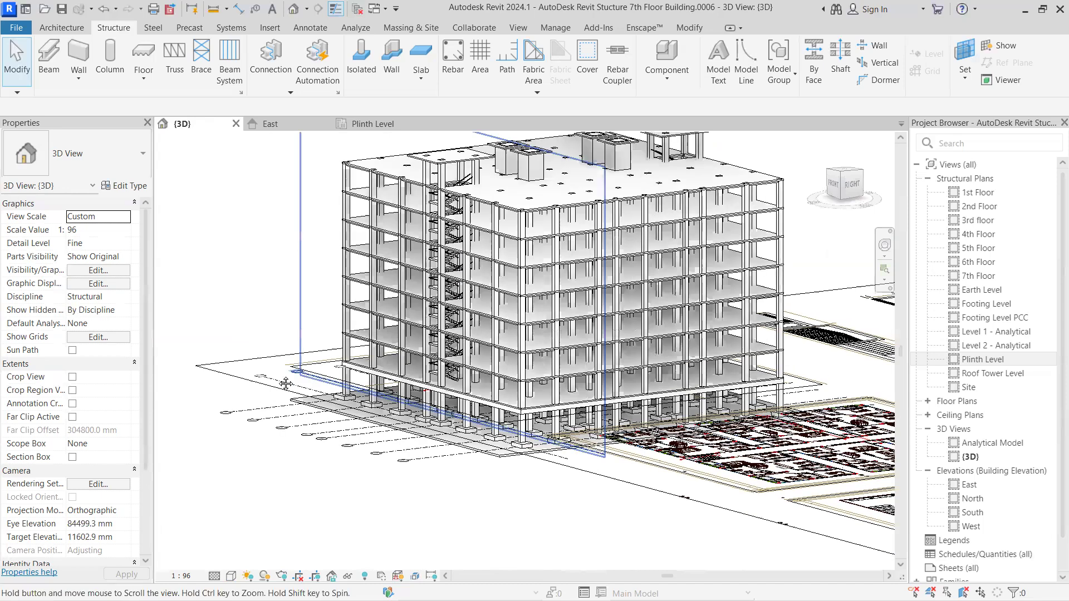
pyautogui.scroll(3, 376, 493)
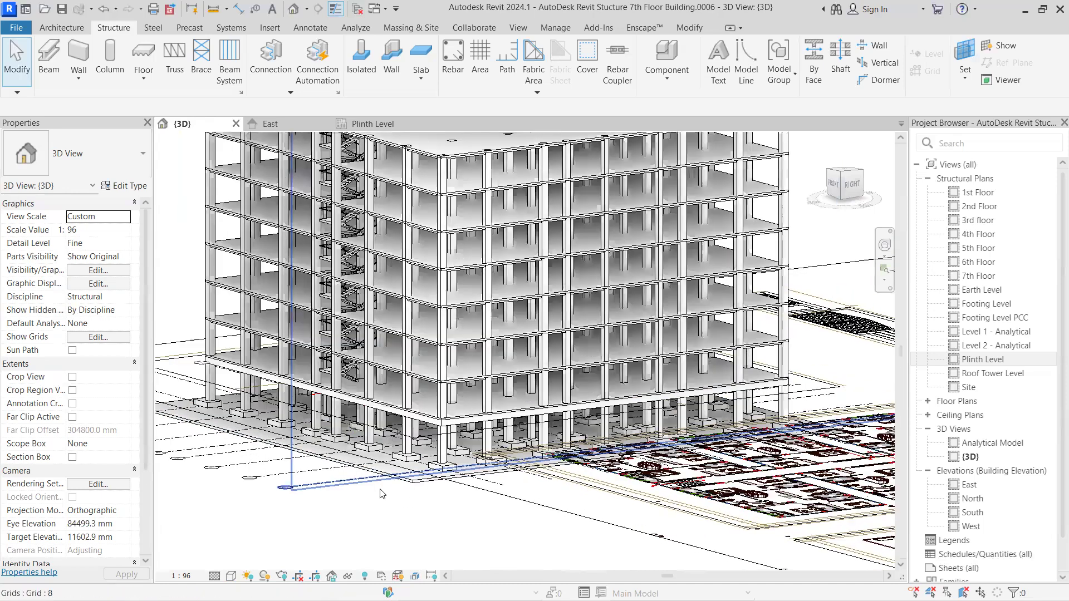
pyautogui.scroll(2, 377, 493)
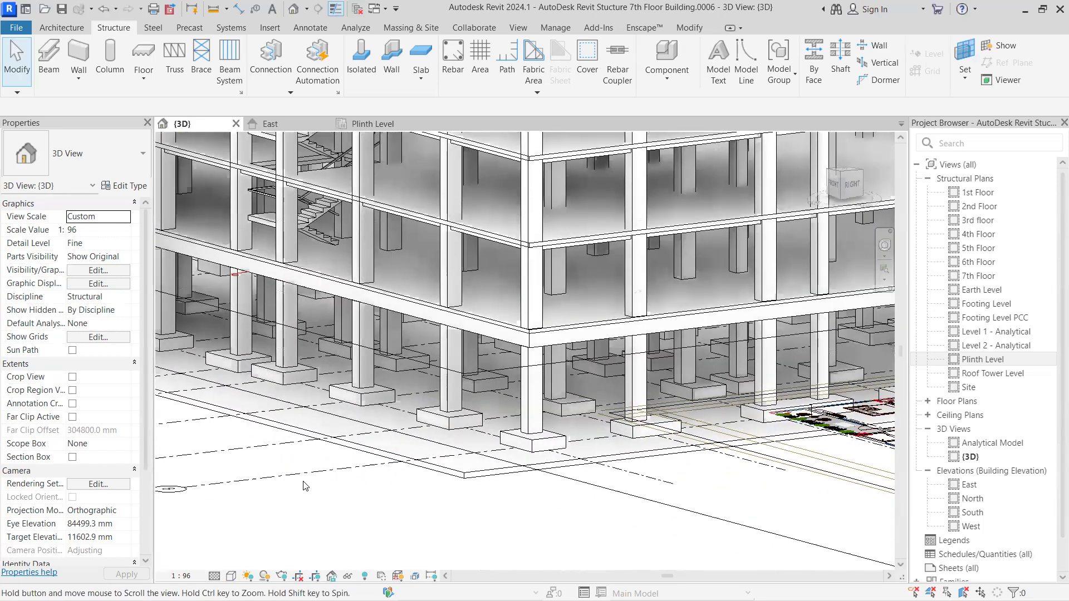
pyautogui.scroll(2, 325, 485)
pyautogui.scroll(-2, 440, 494)
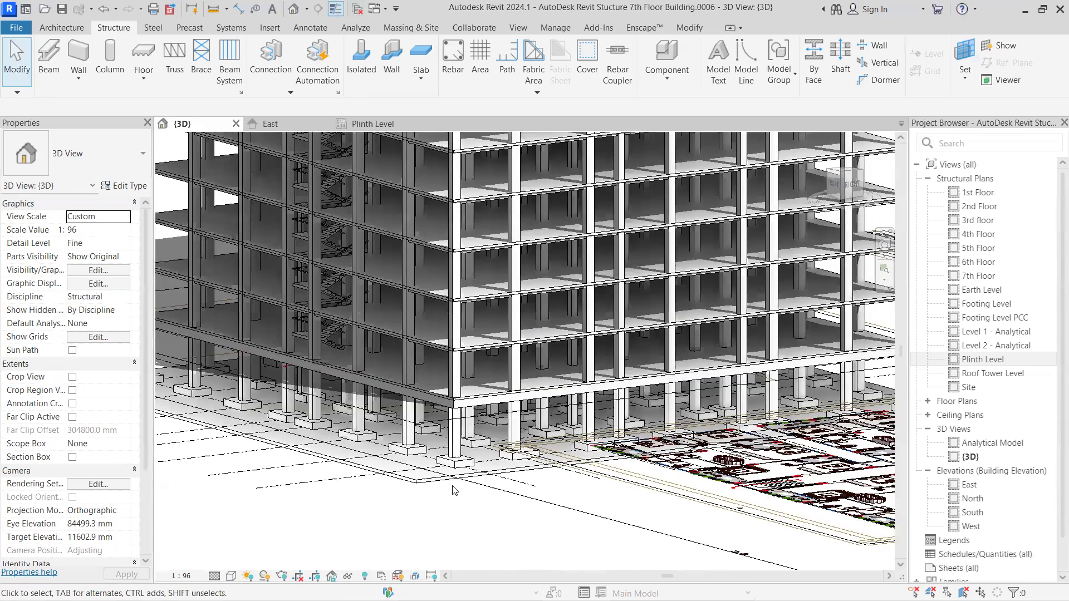
pyautogui.scroll(-3, 455, 491)
pyautogui.moveTo(503, 514); pyautogui.dragTo(521, 535, button='middle')
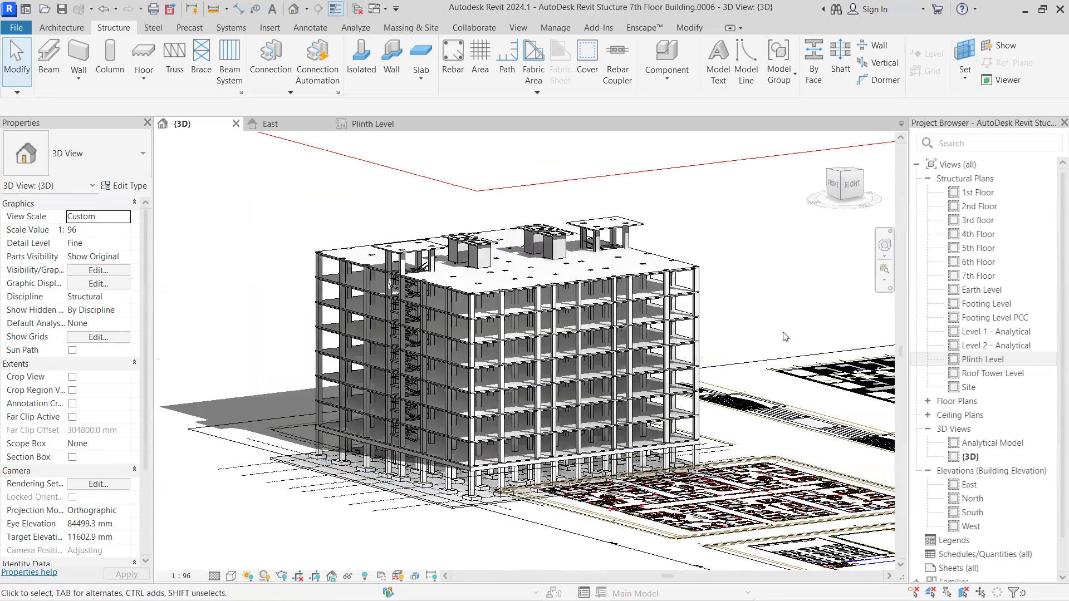
pyautogui.scroll(1, 696, 271)
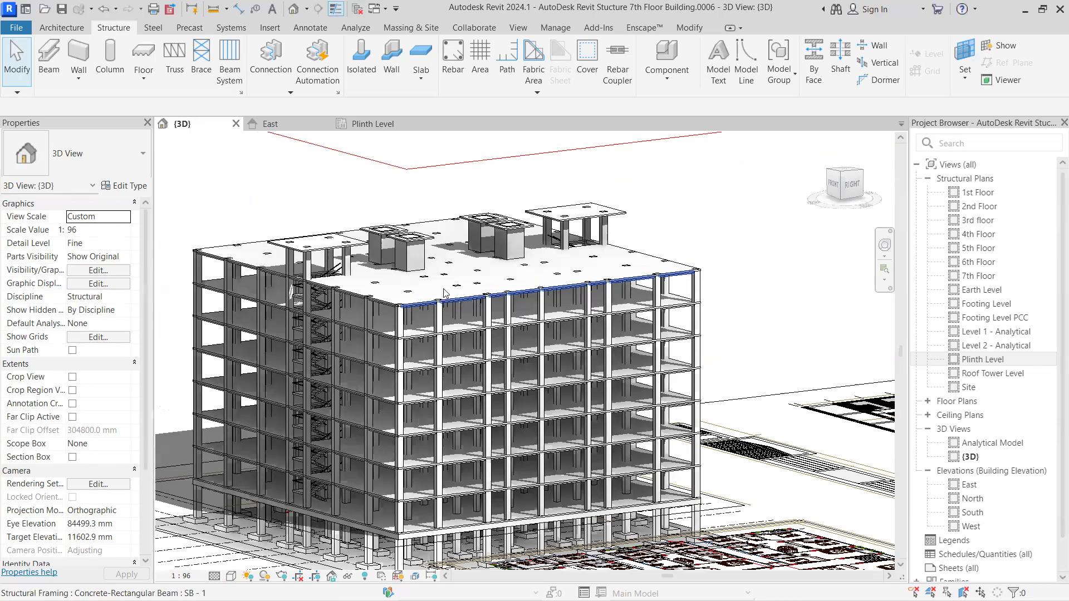
# Step: Switch to the East elevation and examine the stairs, lift shafts and footings up to the Roof Tower Level
pyautogui.click(272, 124)
pyautogui.scroll(5, 490, 426)
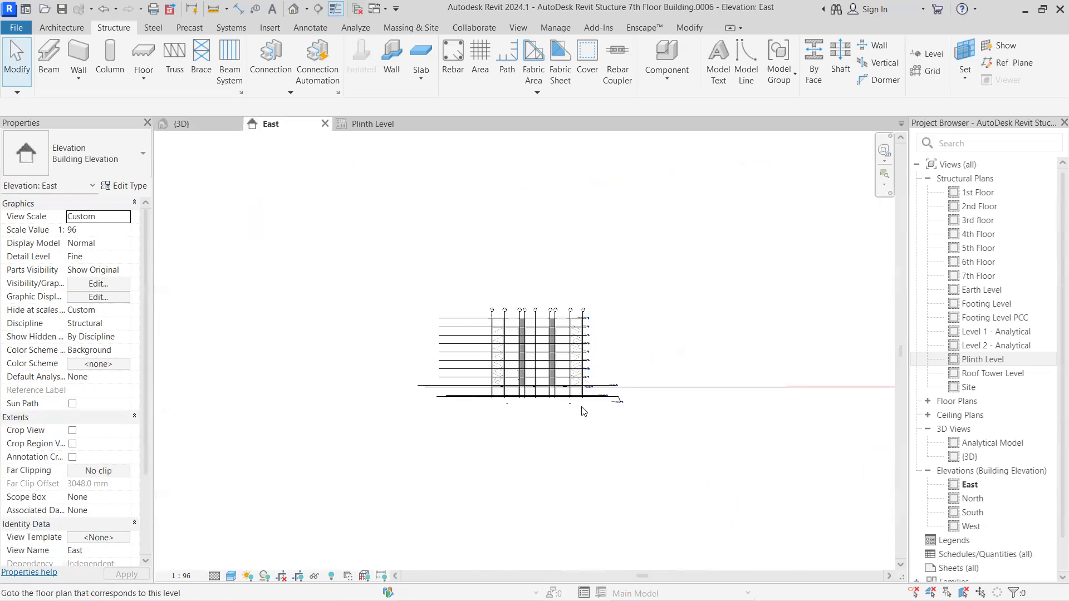
pyautogui.scroll(3, 418, 412)
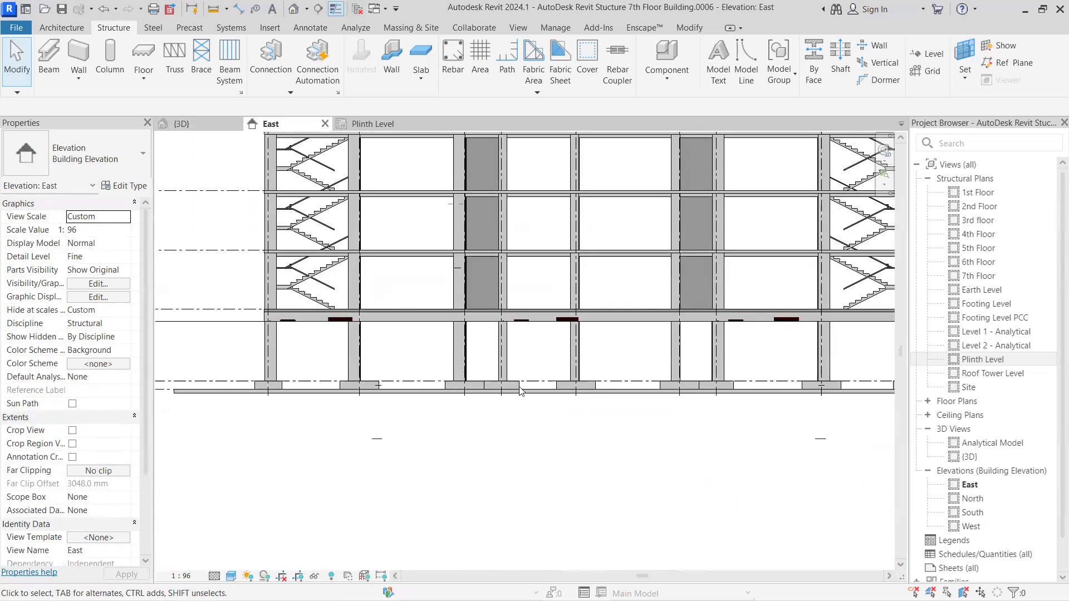
pyautogui.scroll(-4, 424, 345)
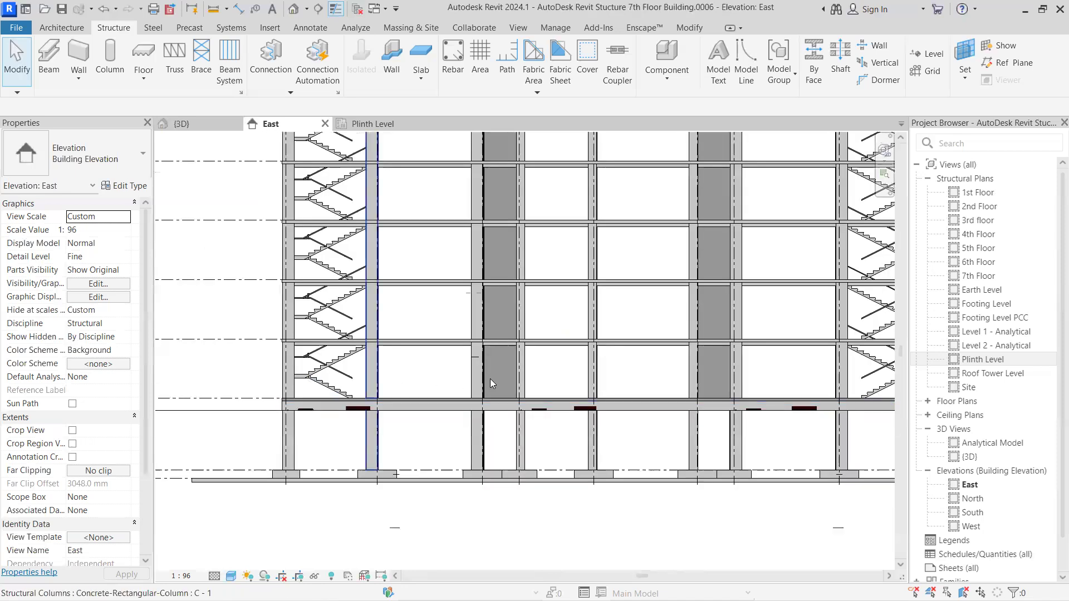
pyautogui.moveTo(417, 260); pyautogui.dragTo(391, 409, button='middle')
pyautogui.scroll(1, 354, 302)
pyautogui.scroll(-5, 612, 279)
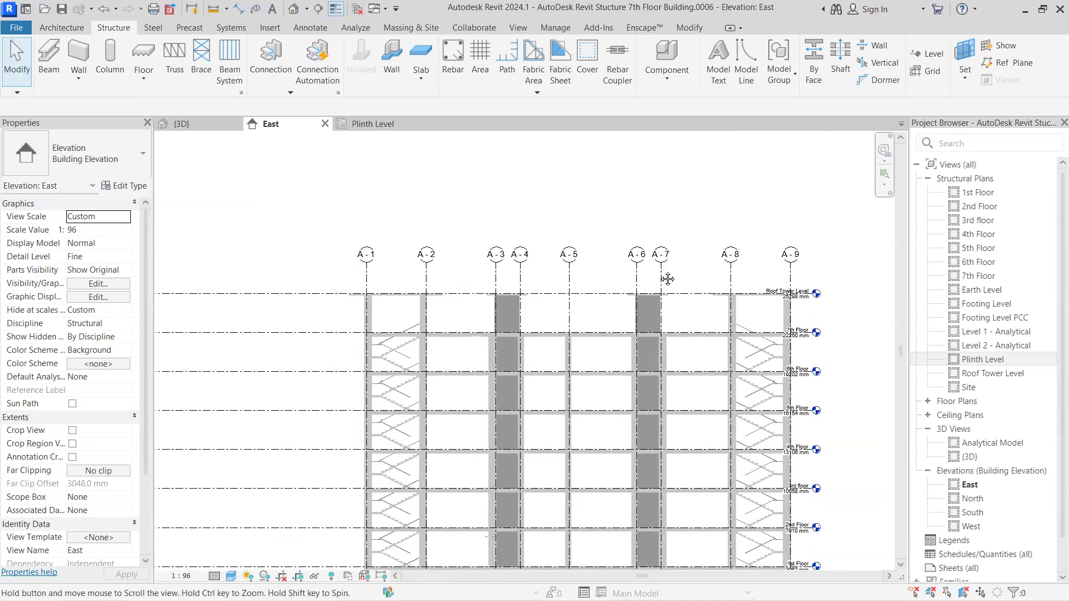
# Step: Return to the 3D view and inspect the building's open floor edges and terrace perimeter
pyautogui.click(201, 124)
pyautogui.scroll(-2, 535, 333)
pyautogui.scroll(5, 685, 298)
pyautogui.scroll(-4, 684, 297)
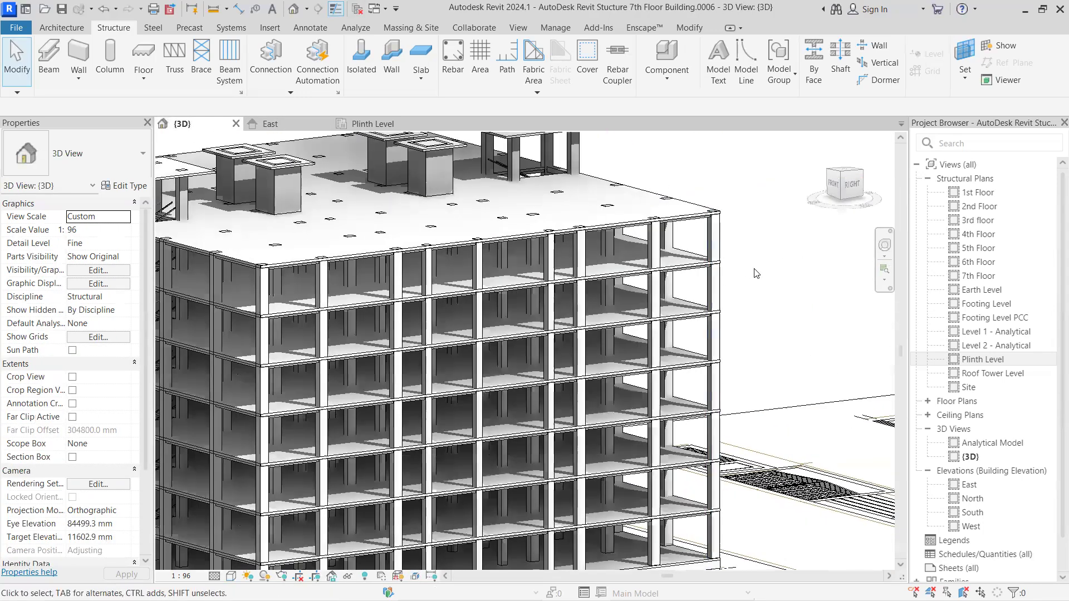
pyautogui.scroll(5, 536, 439)
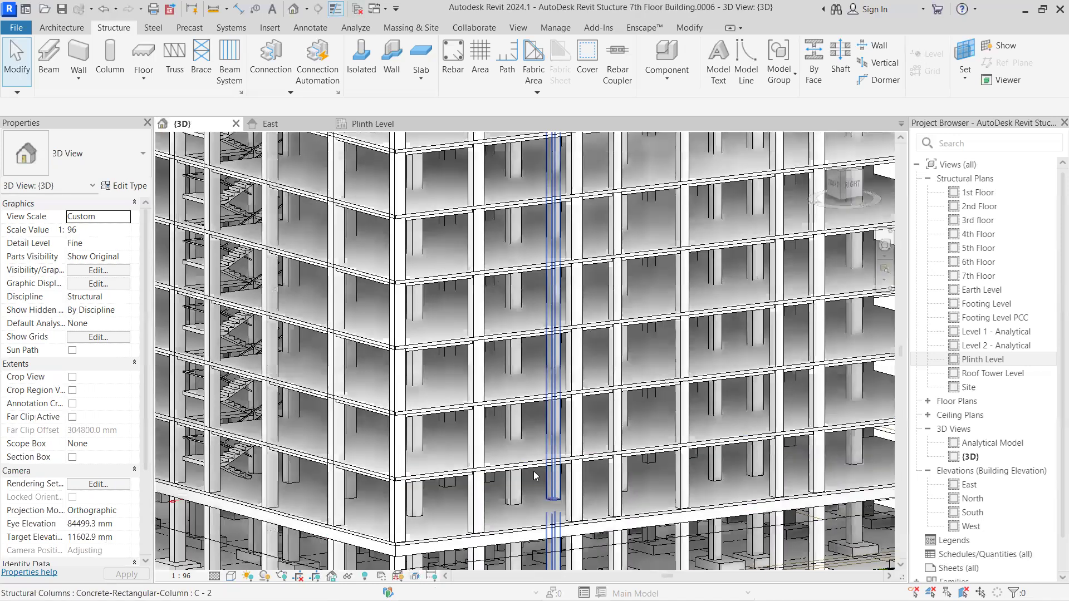
pyautogui.scroll(-3, 535, 472)
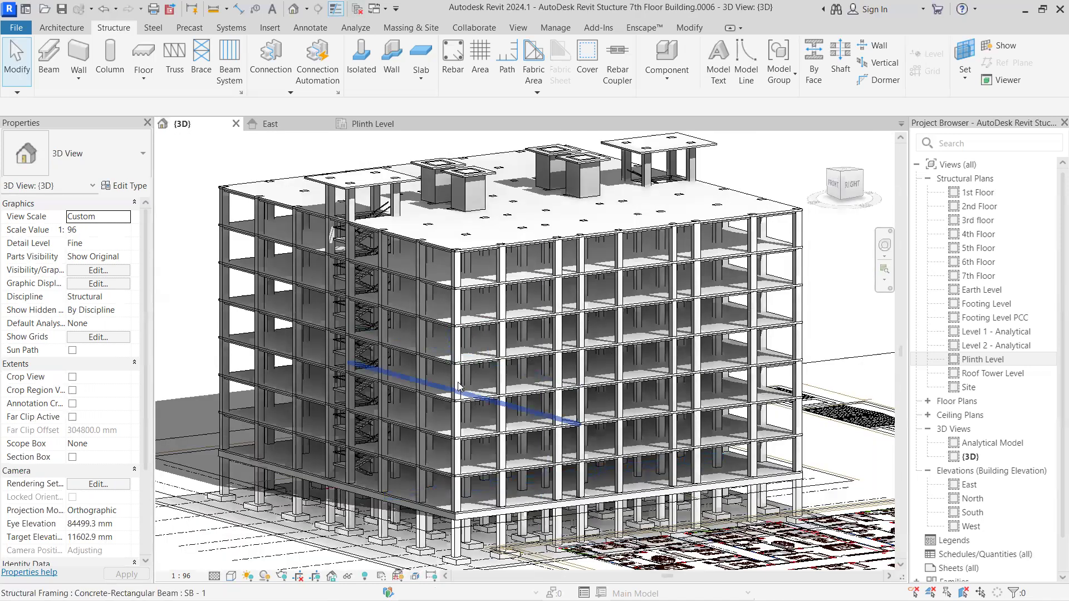
pyautogui.click(79, 76)
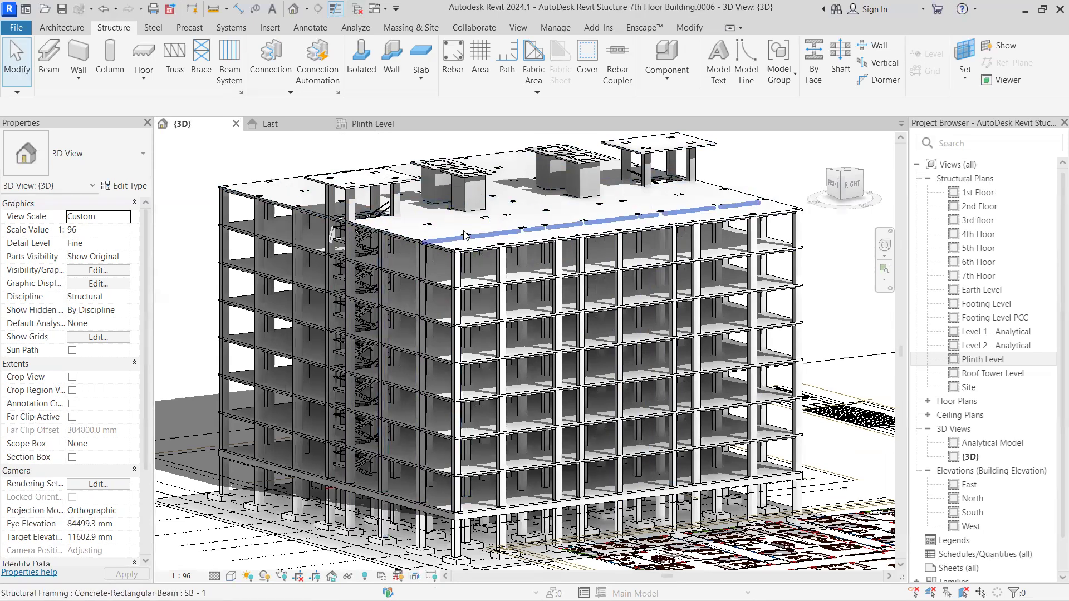
# Step: Check the reference sheet in the Plinth Level plan and the floor levels in the East elevation
pyautogui.click(385, 124)
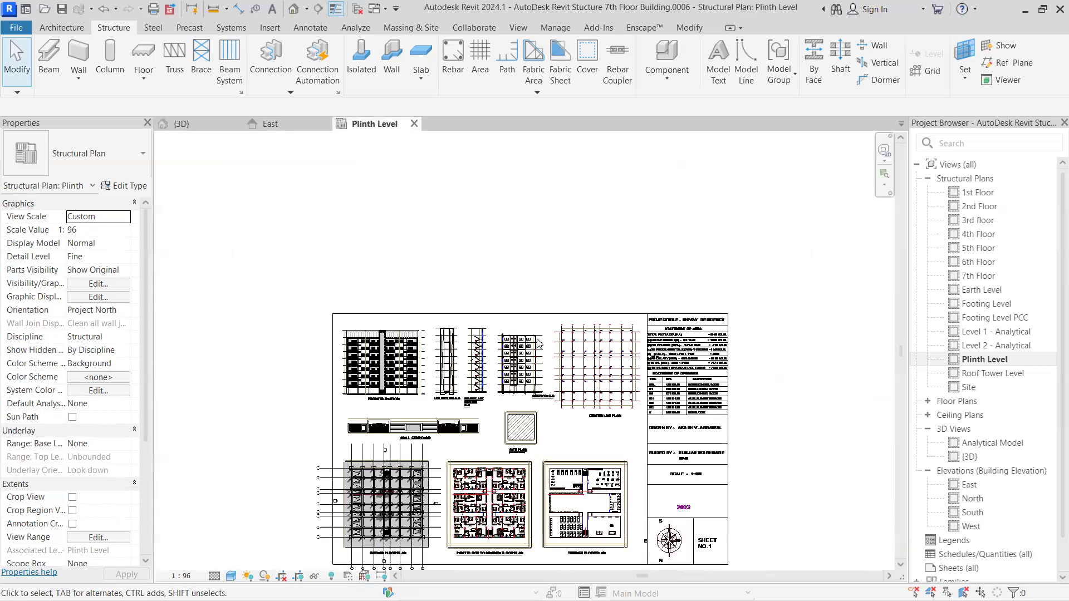
pyautogui.scroll(-2, 582, 392)
pyautogui.scroll(2, 579, 432)
pyautogui.moveTo(572, 471); pyautogui.dragTo(554, 404, button='middle')
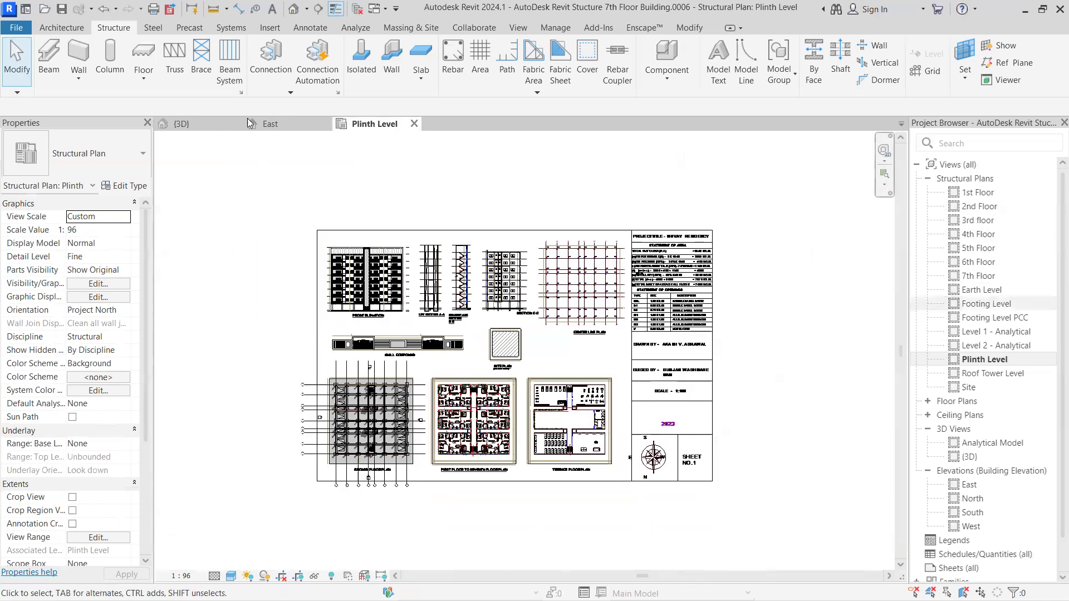
pyautogui.click(271, 125)
pyautogui.scroll(6, 656, 272)
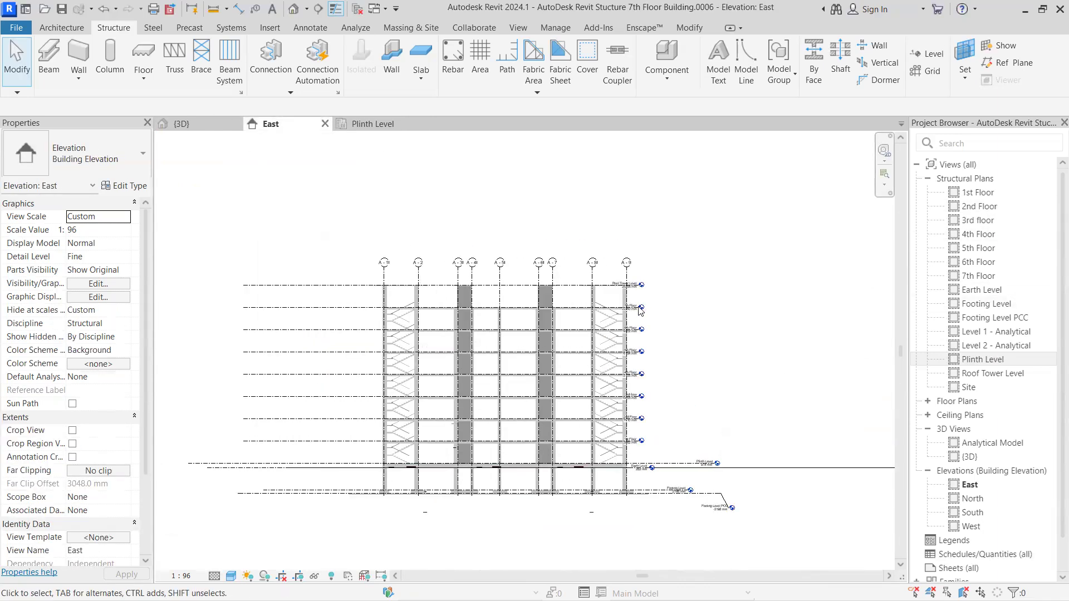
pyautogui.scroll(-3, 511, 277)
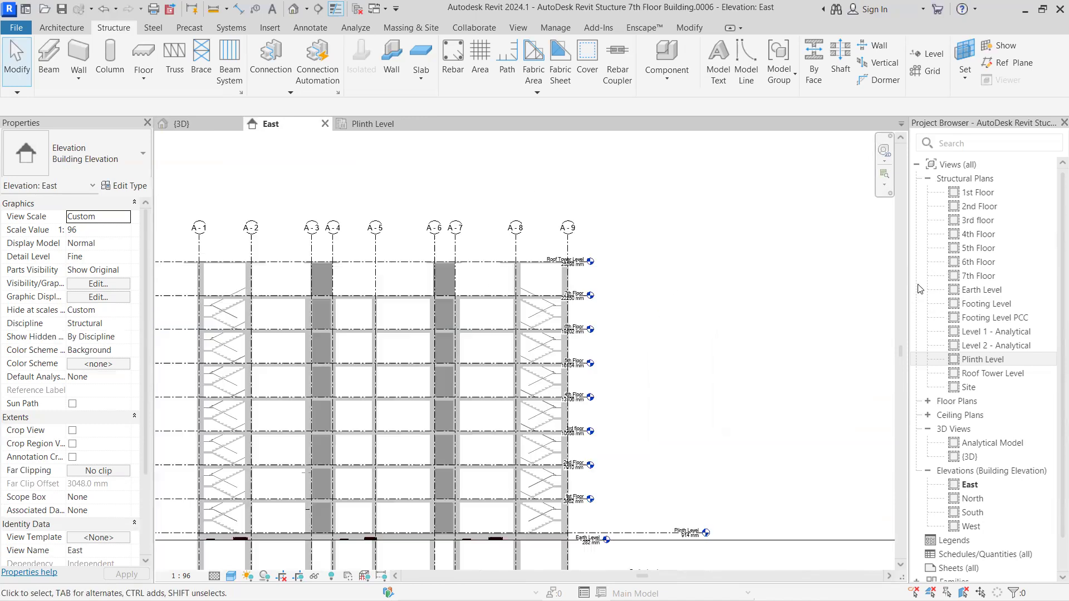
# Step: Open the 7th Floor structural plan and view its slab edges and perimeter beams
pyautogui.doubleClick(976, 277)
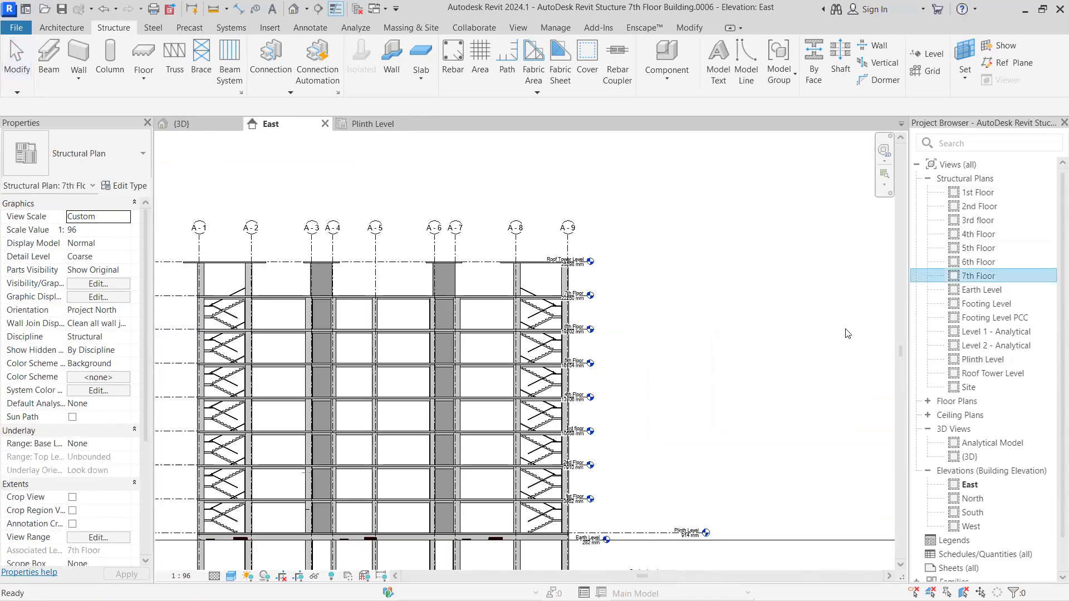
pyautogui.scroll(5, 432, 412)
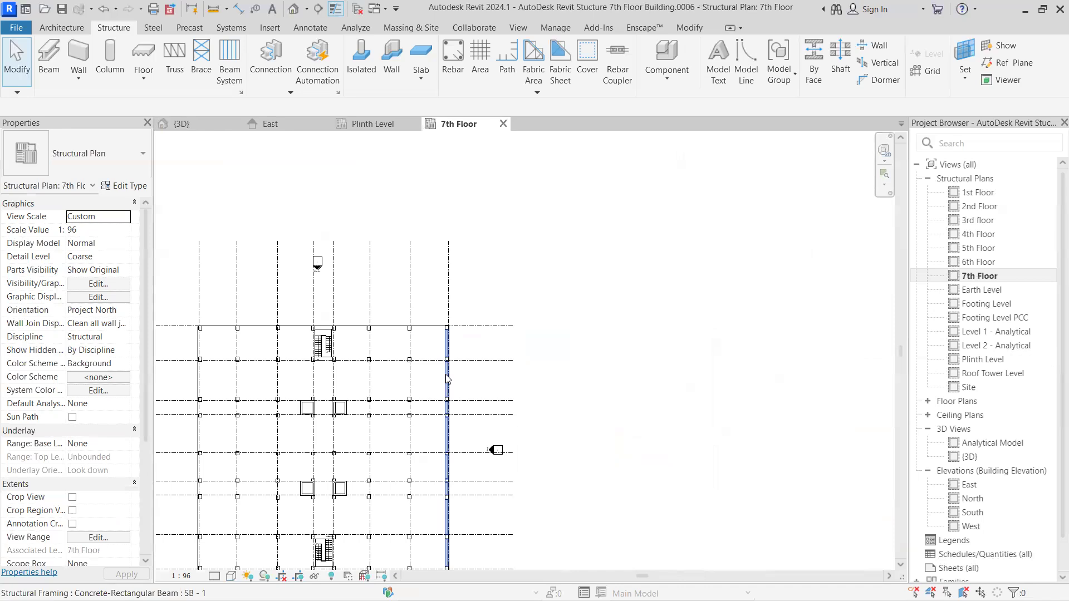
pyautogui.scroll(-1, 433, 303)
pyautogui.scroll(-5, 434, 303)
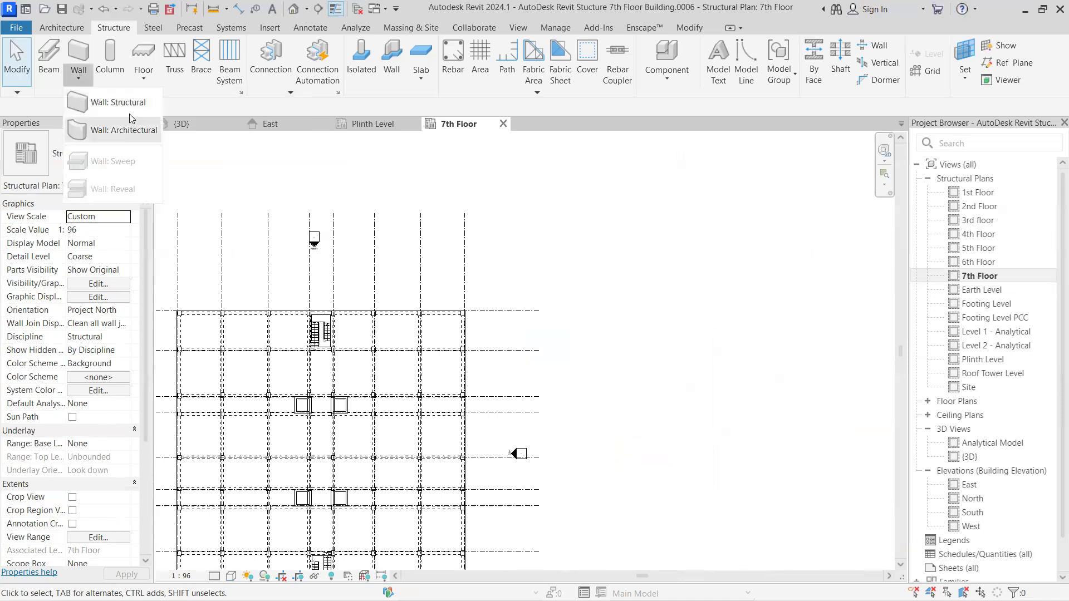
# Step: Start a structural wall and duplicate the Stucture Wall 9" type as "parrapet wall stuc - 9""
pyautogui.click(115, 102)
pyautogui.click(97, 157)
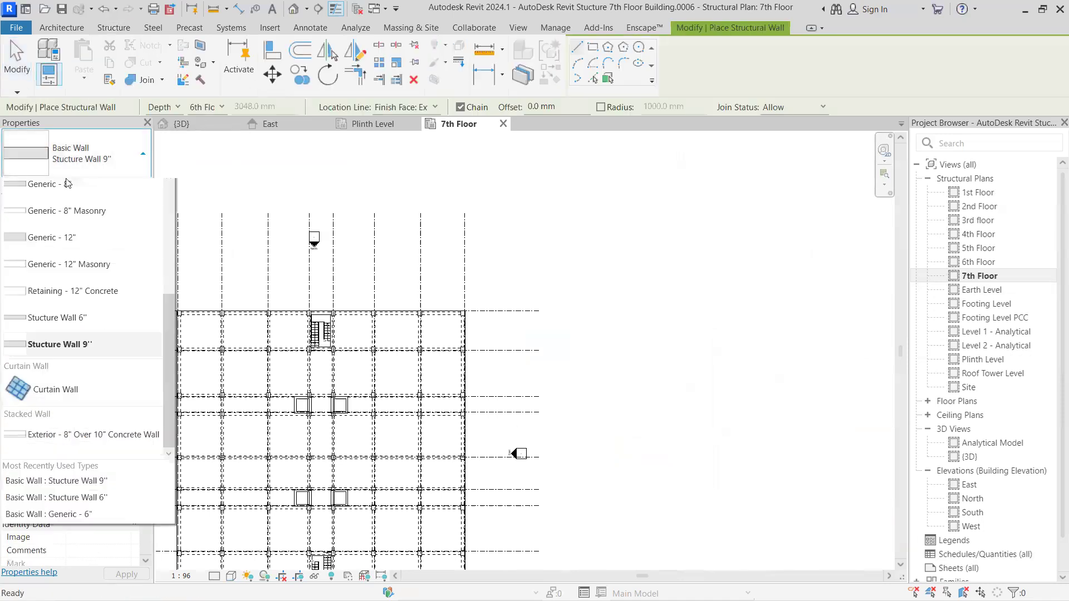
pyautogui.click(78, 374)
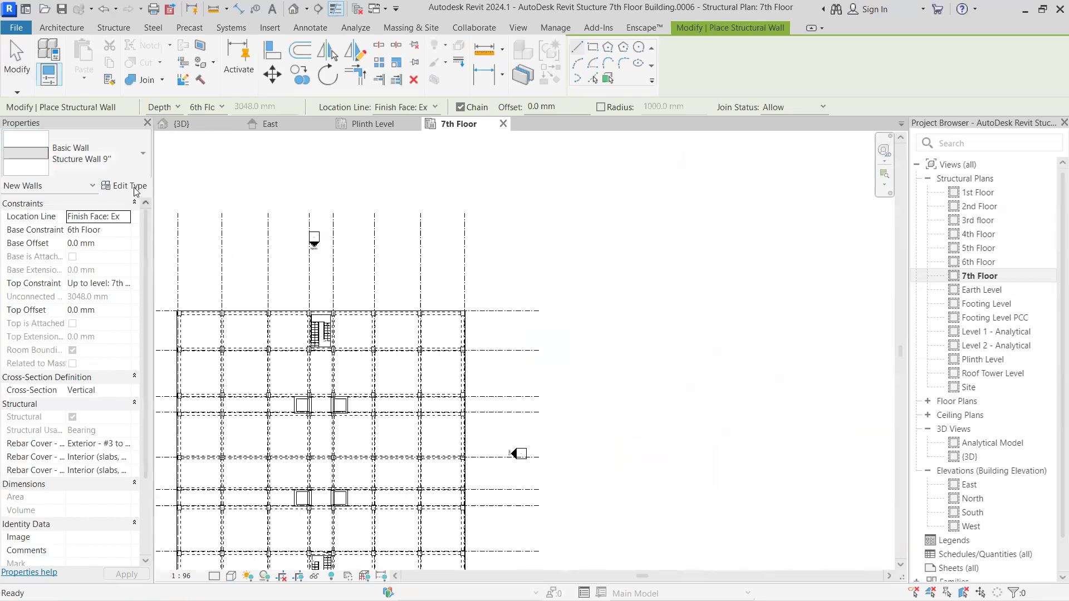
pyautogui.click(126, 185)
pyautogui.click(876, 115)
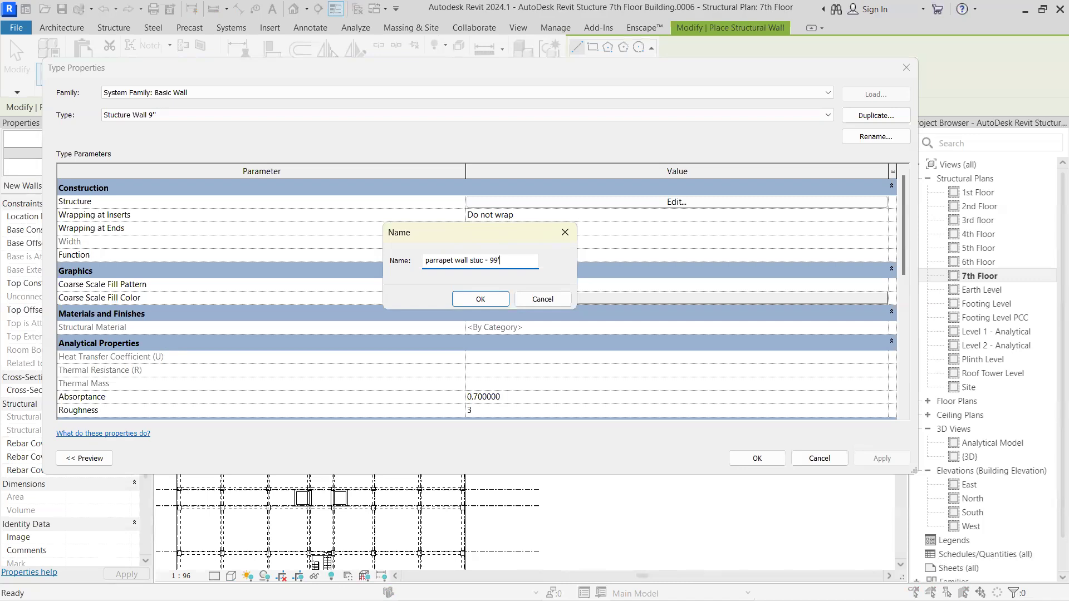
pyautogui.press('Return')
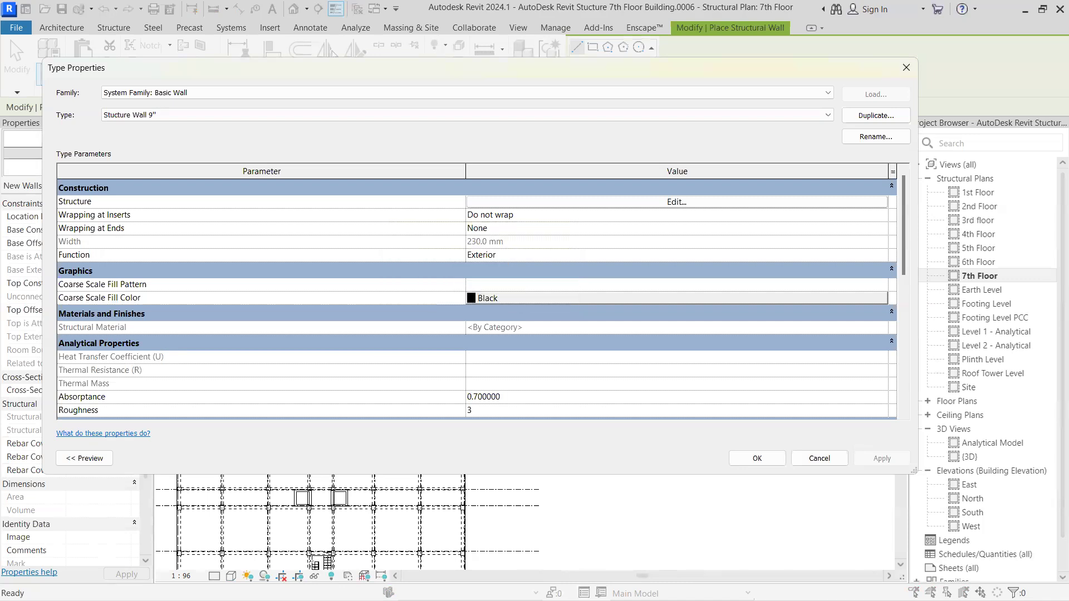
# Step: Set the structure layer of the parrapet wall stuc - 9" type to a 228.6 mm thickness and accept the type
pyautogui.click(685, 205)
pyautogui.click(427, 198)
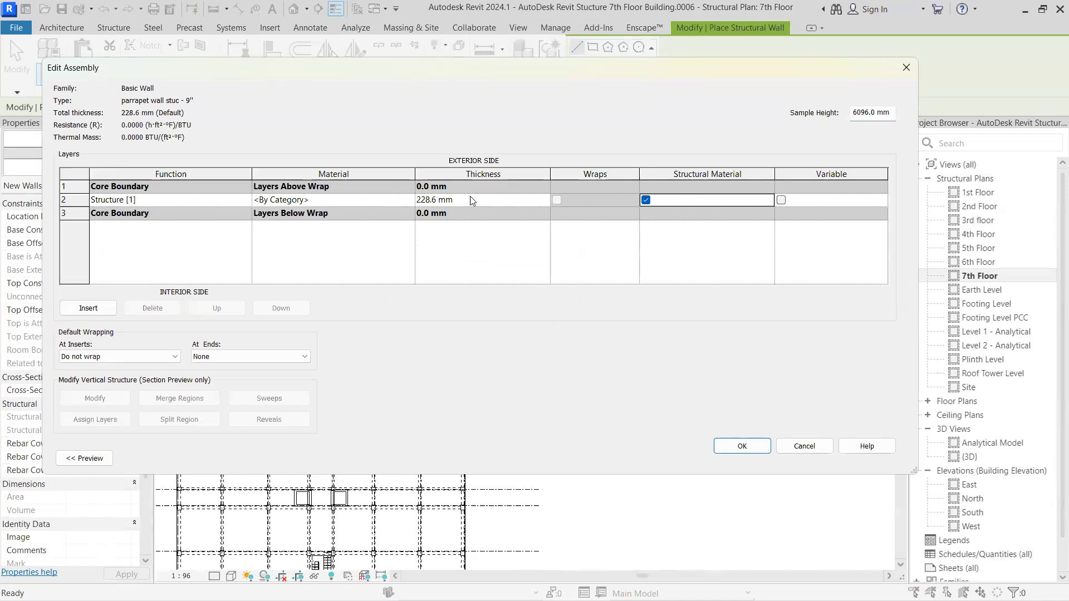
pyautogui.click(756, 451)
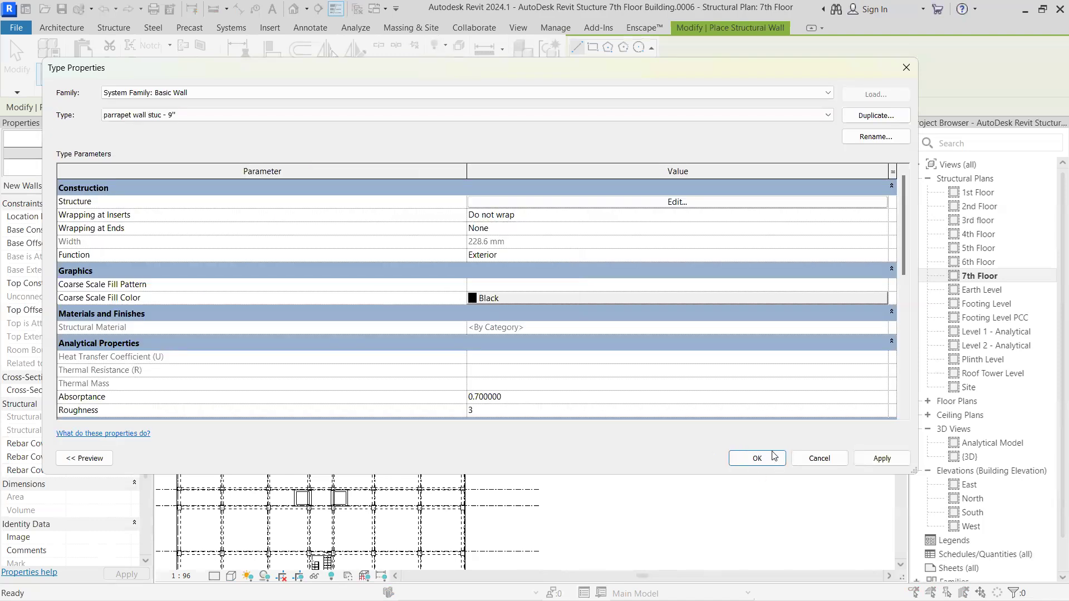
pyautogui.click(772, 456)
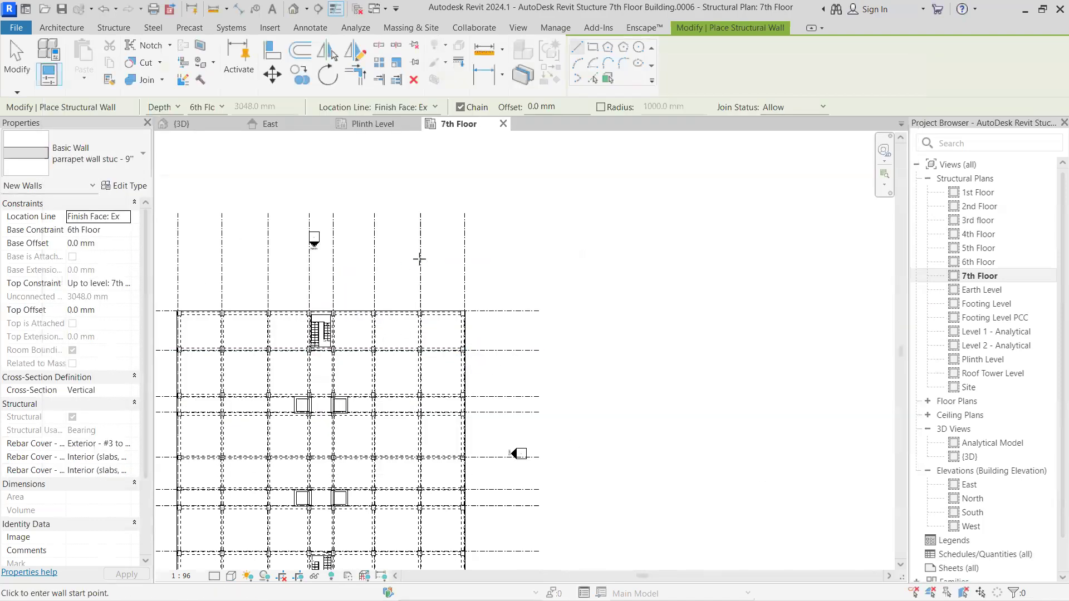
# Step: Try to set the new wall's depth constraint to the Roof Tower Level
pyautogui.scroll(-2, 357, 276)
pyautogui.moveTo(356, 276); pyautogui.dragTo(553, 276, button='middle')
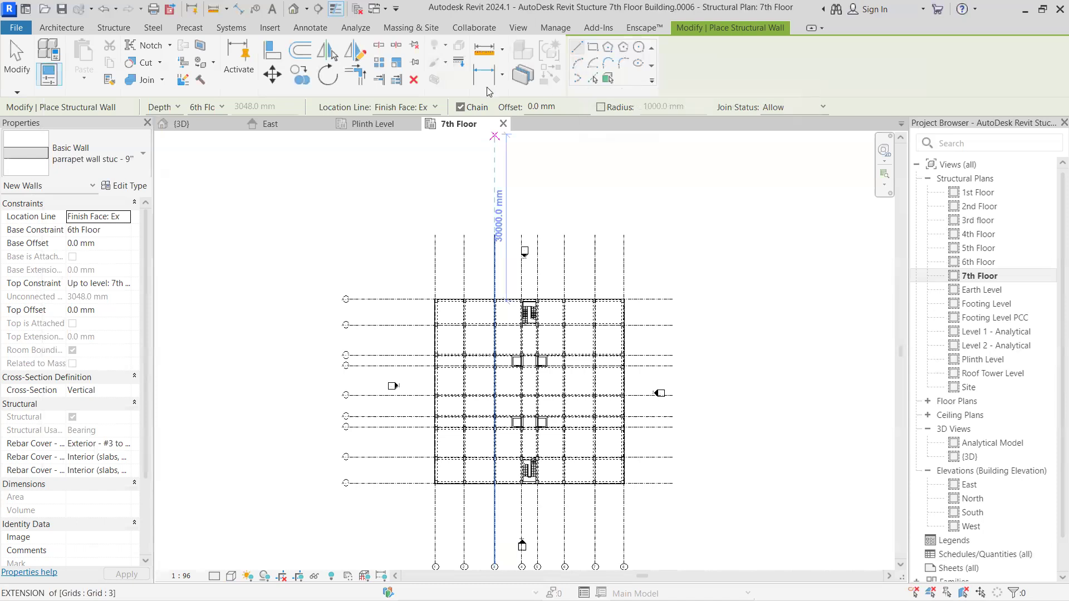
pyautogui.click(221, 108)
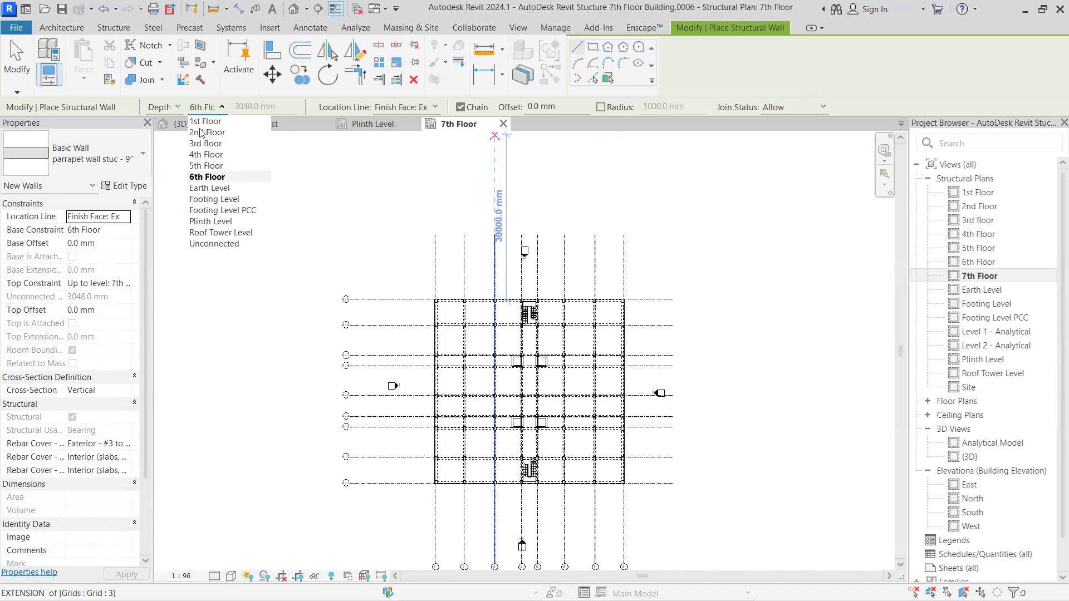
pyautogui.click(178, 108)
pyautogui.click(207, 108)
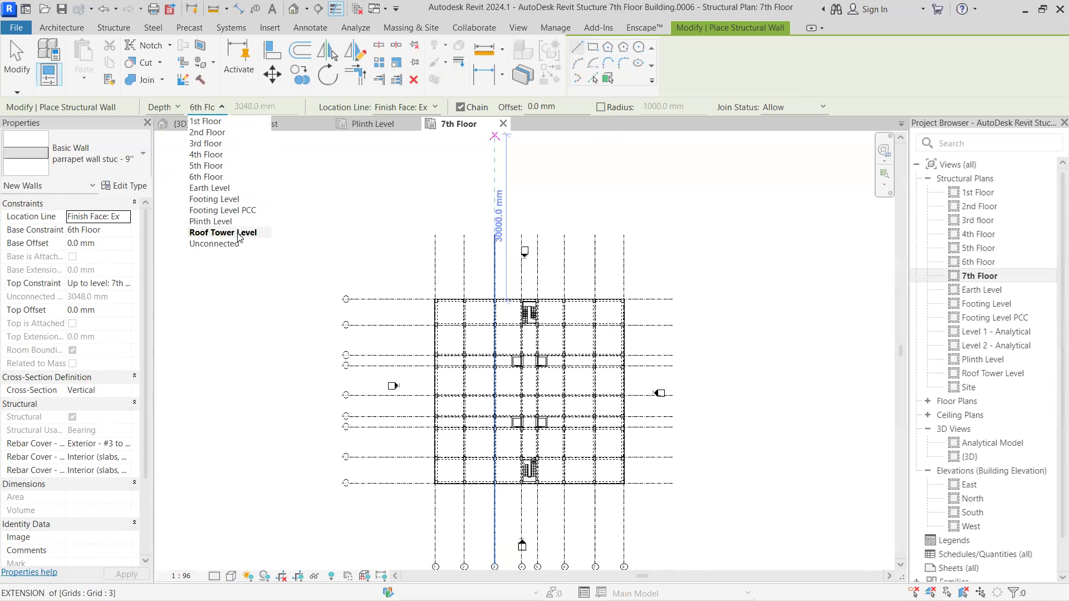
pyautogui.click(238, 233)
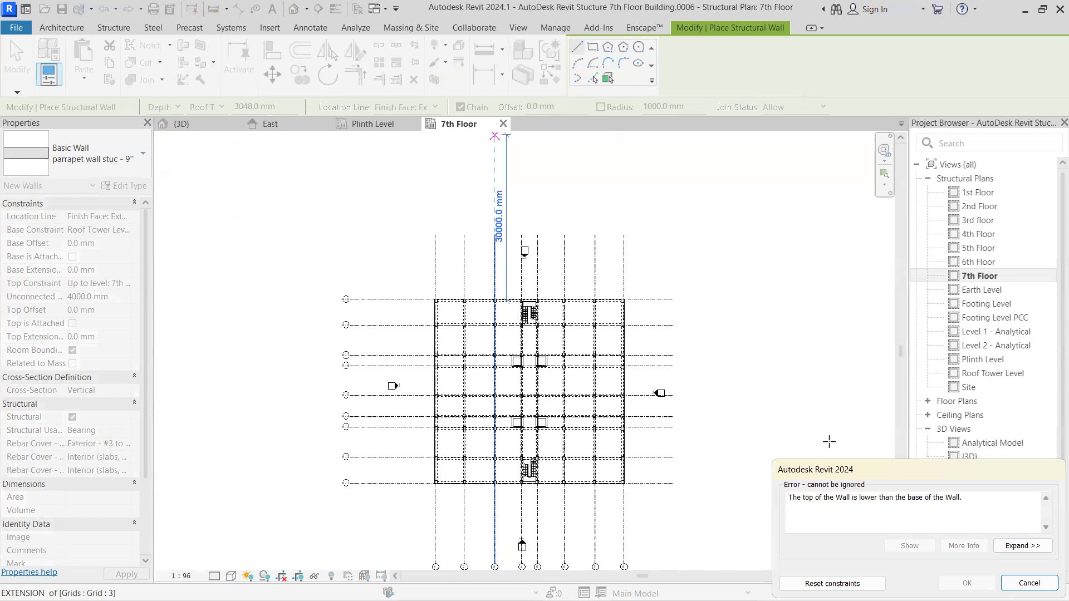
pyautogui.click(1029, 583)
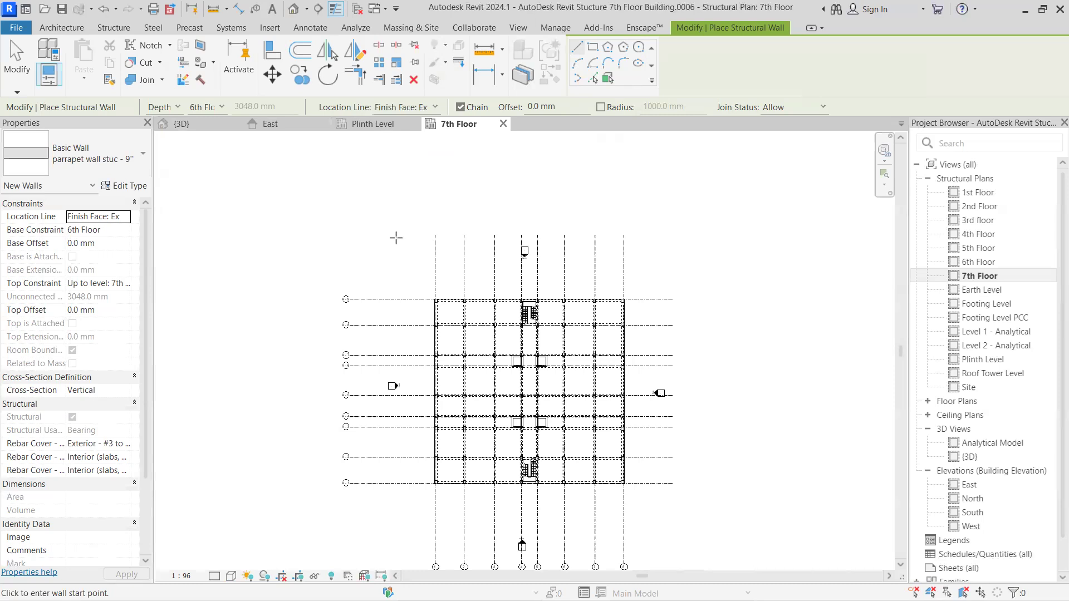
# Step: Set the new wall's depth to Unconnected with a value of 1828.8 mm (6 ft)
pyautogui.click(217, 108)
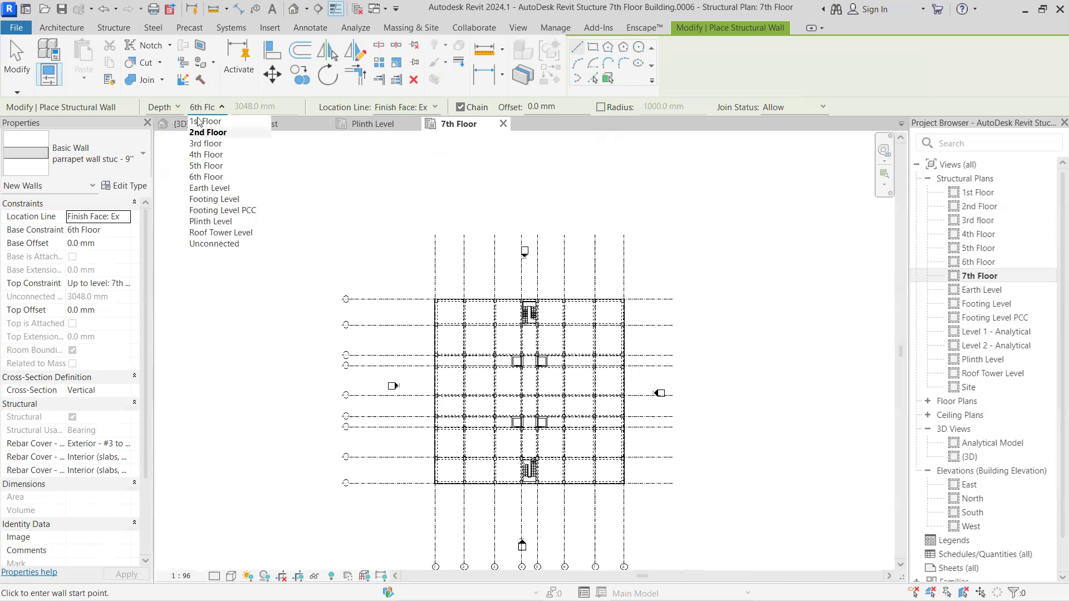
pyautogui.click(233, 244)
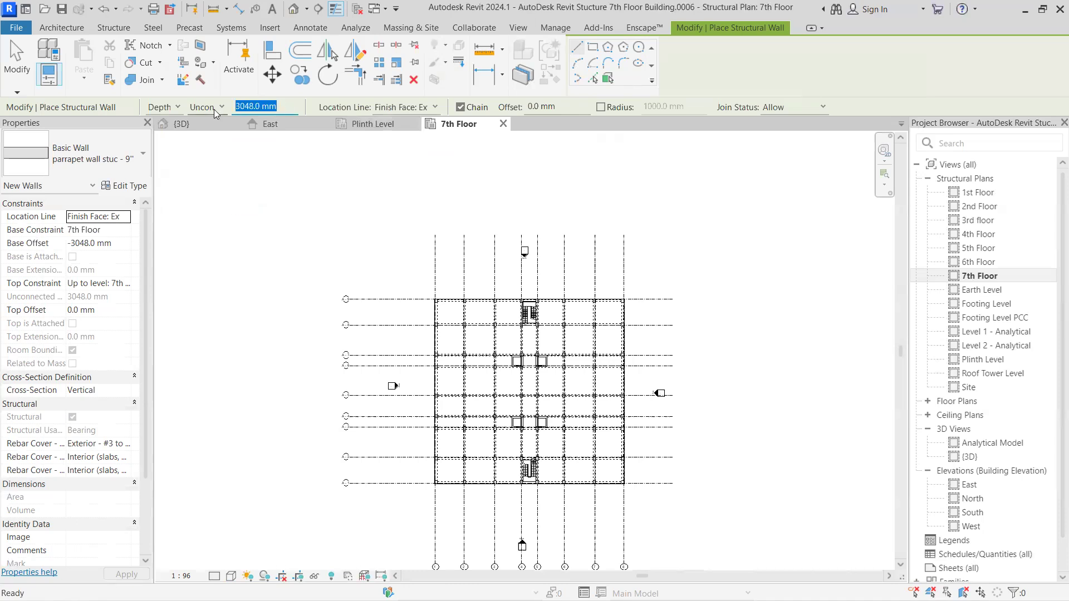
pyautogui.write('6')
pyautogui.click(502, 300)
pyautogui.press('Escape')
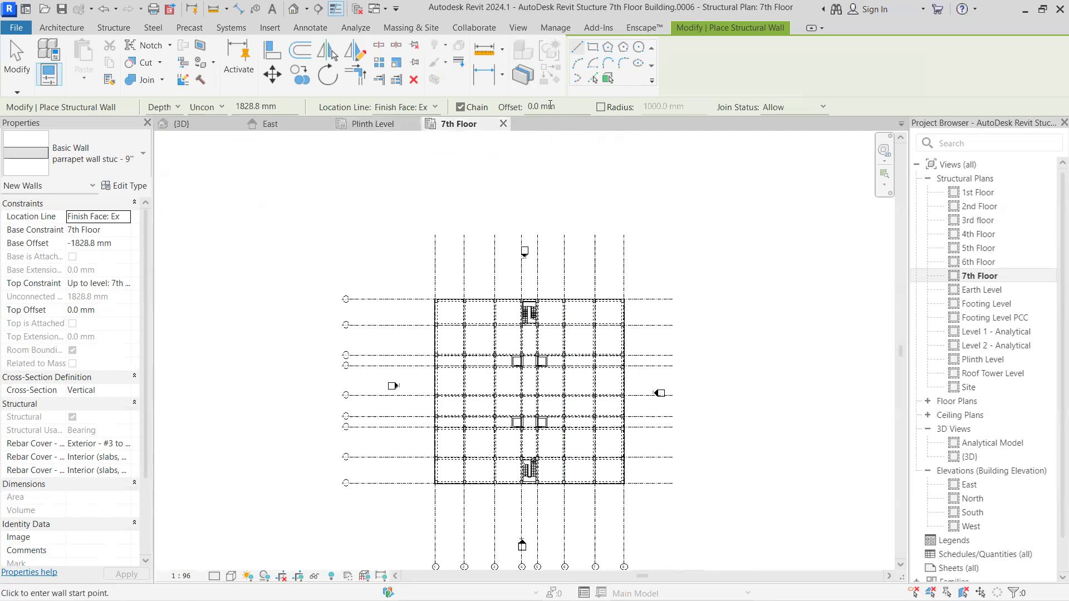
# Step: Set the wall's location line to Finish Face: Exterior and its offset to 304.8 mm
pyautogui.click(432, 110)
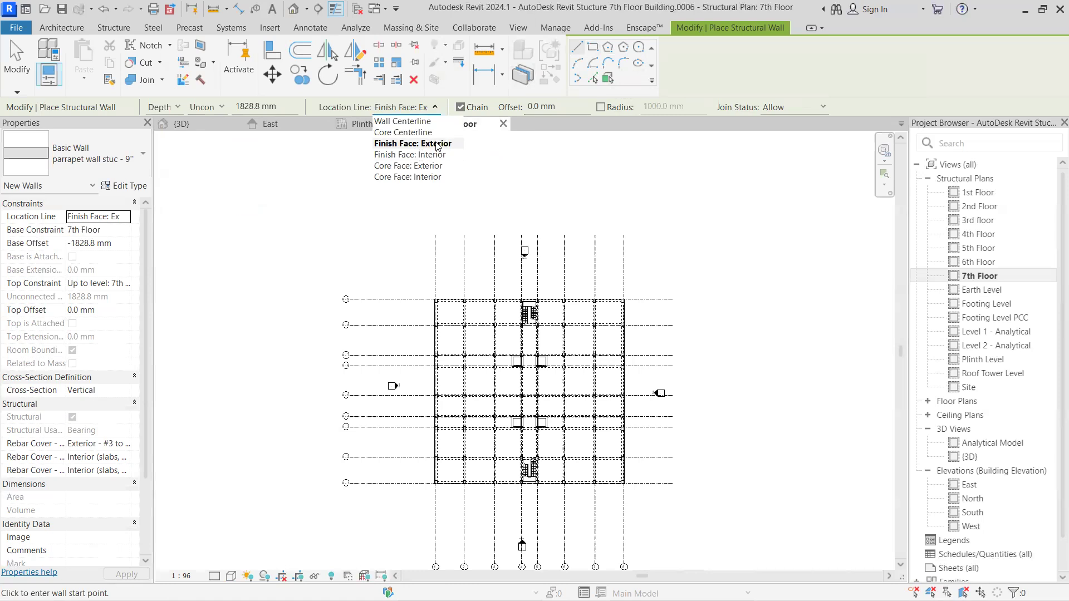
pyautogui.click(437, 144)
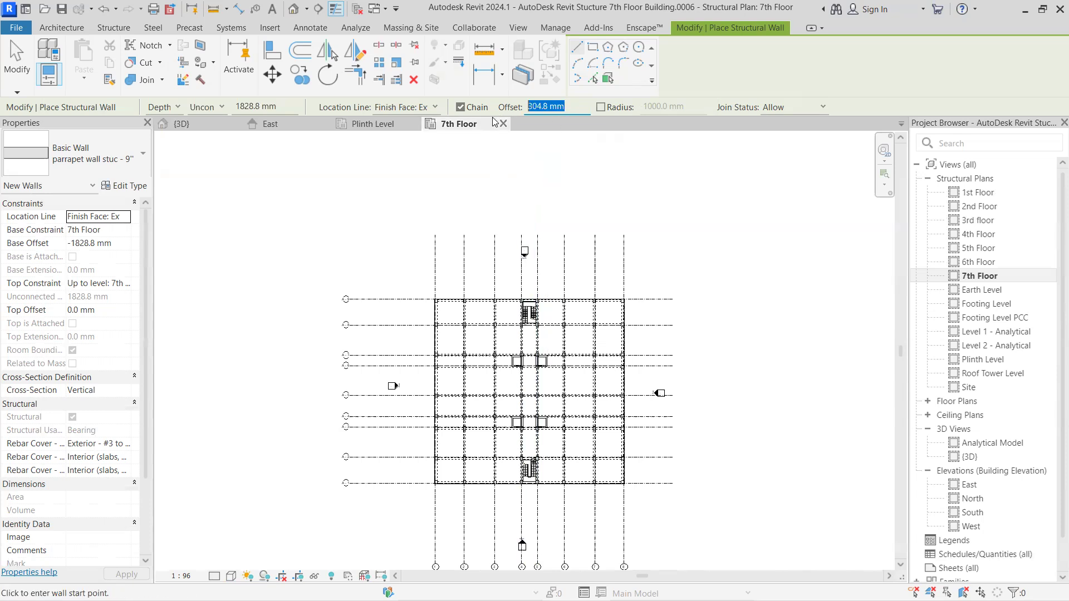
pyautogui.press('Return')
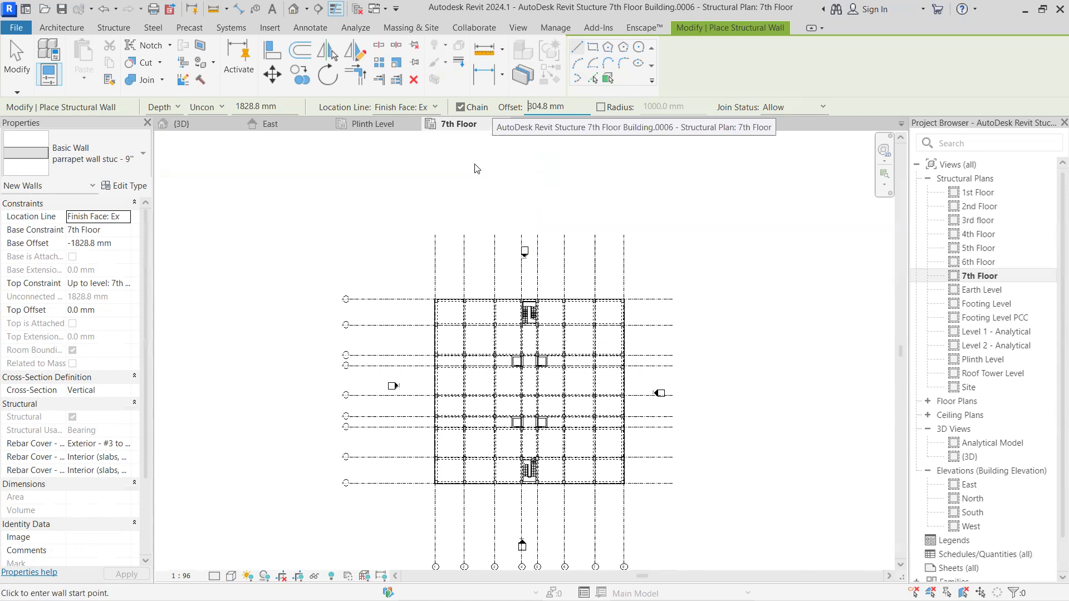
pyautogui.scroll(9, 436, 304)
pyautogui.scroll(4, 432, 323)
pyautogui.click(429, 313)
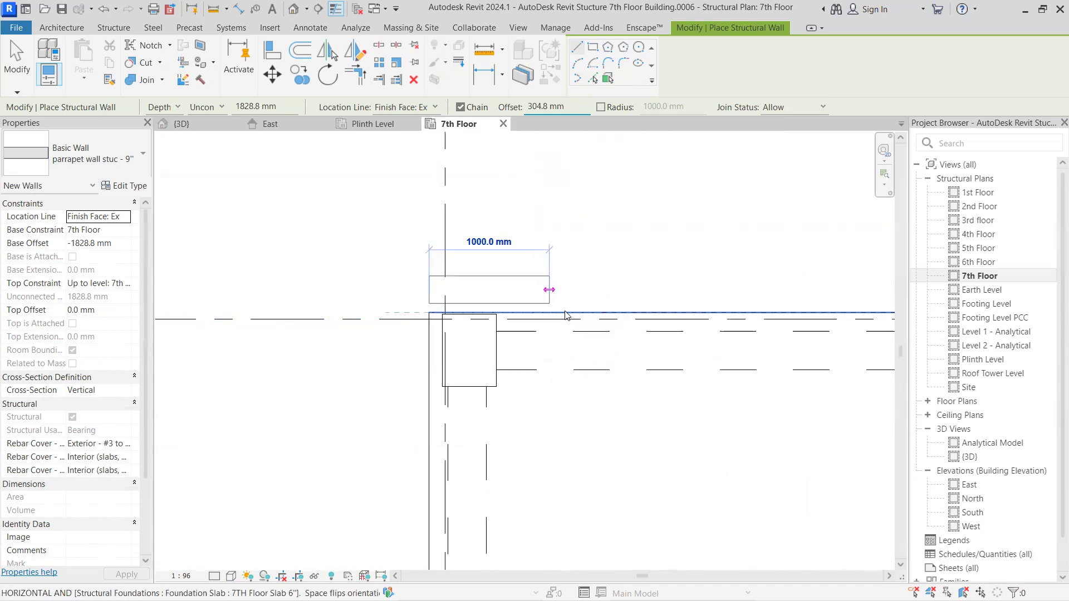
pyautogui.scroll(-5, 480, 317)
# Step: Draw the parapet wall along the north slab edge from the northeast corner to the near face of the stair column
pyautogui.moveTo(479, 318); pyautogui.dragTo(167, 273, button='middle')
pyautogui.moveTo(785, 325); pyautogui.dragTo(251, 362, button='middle')
pyautogui.moveTo(440, 356); pyautogui.dragTo(296, 358, button='middle')
pyautogui.scroll(3, 575, 316)
pyautogui.scroll(3, 609, 312)
pyautogui.click(648, 291)
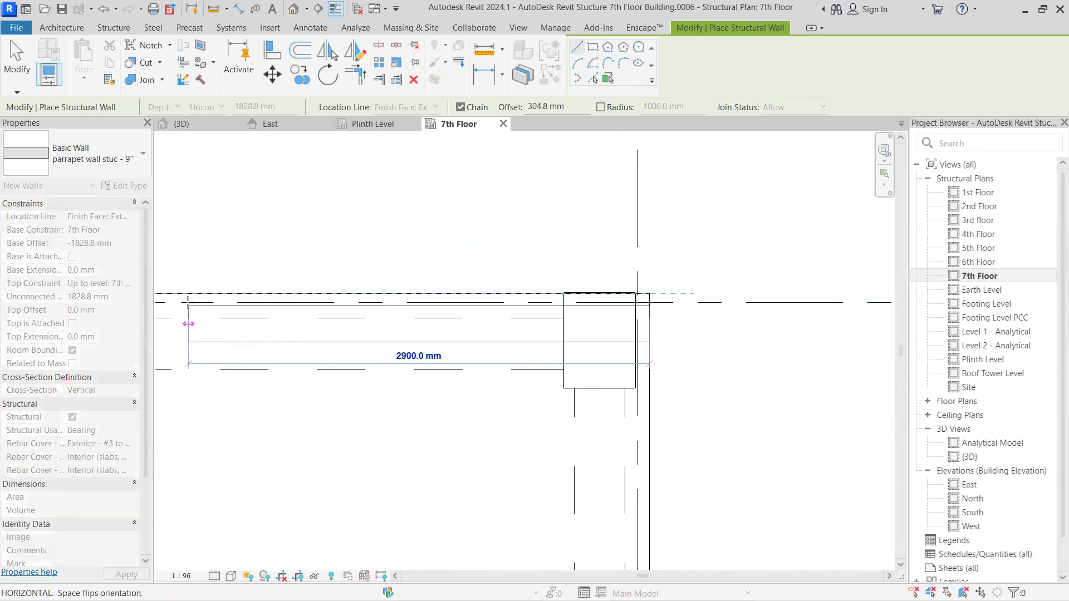
pyautogui.moveTo(188, 304); pyautogui.dragTo(686, 307, button='middle')
pyautogui.moveTo(319, 295); pyautogui.dragTo(603, 305, button='middle')
pyautogui.moveTo(489, 302); pyautogui.dragTo(510, 301, button='middle')
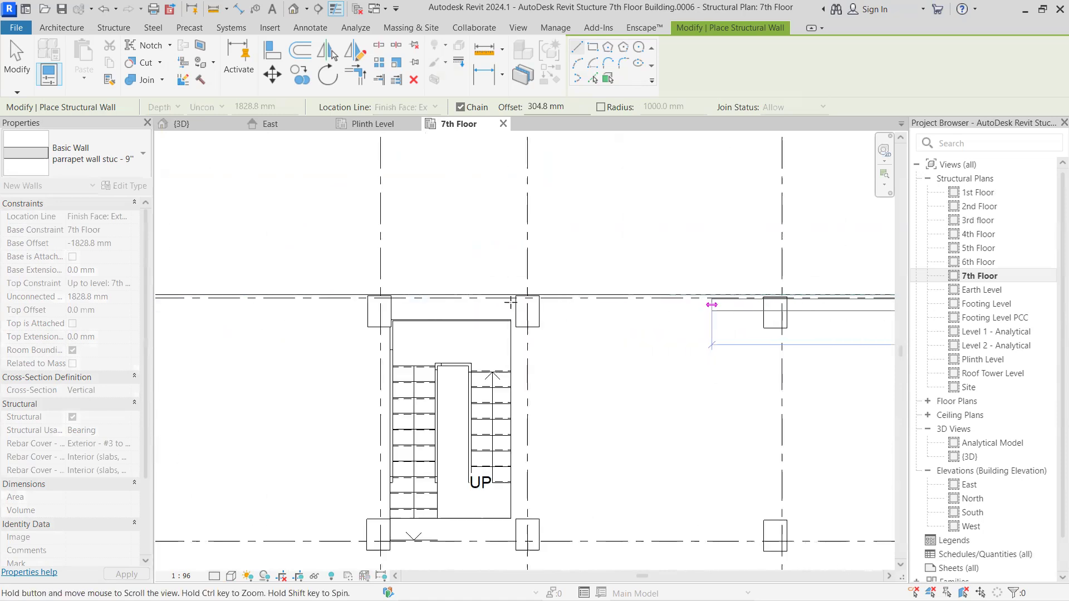
pyautogui.scroll(4, 542, 302)
pyautogui.scroll(3, 543, 301)
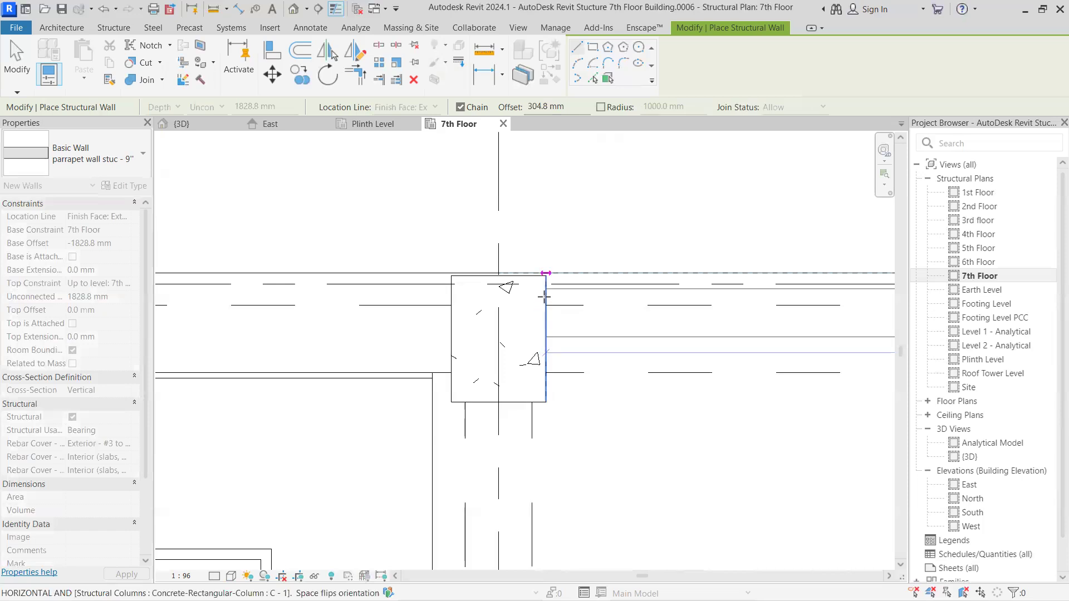
pyautogui.click(544, 297)
pyautogui.scroll(-4, 496, 312)
pyautogui.press('Escape')
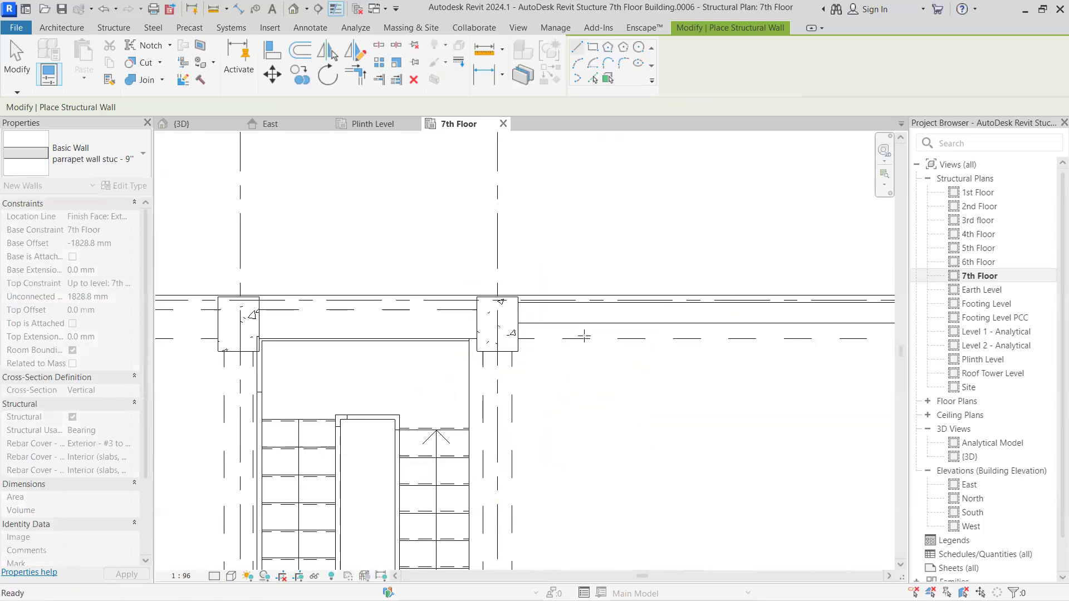
# Step: Try to start the east parapet wall at the northeast corner with the location line set to Finish Face: Interior
pyautogui.scroll(-3, 585, 338)
pyautogui.moveTo(584, 337); pyautogui.dragTo(382, 280, button='middle')
pyautogui.scroll(-3, 381, 279)
pyautogui.moveTo(410, 318); pyautogui.dragTo(812, 303, button='middle')
pyautogui.scroll(3, 795, 272)
pyautogui.scroll(1, 794, 270)
pyautogui.scroll(-5, 533, 317)
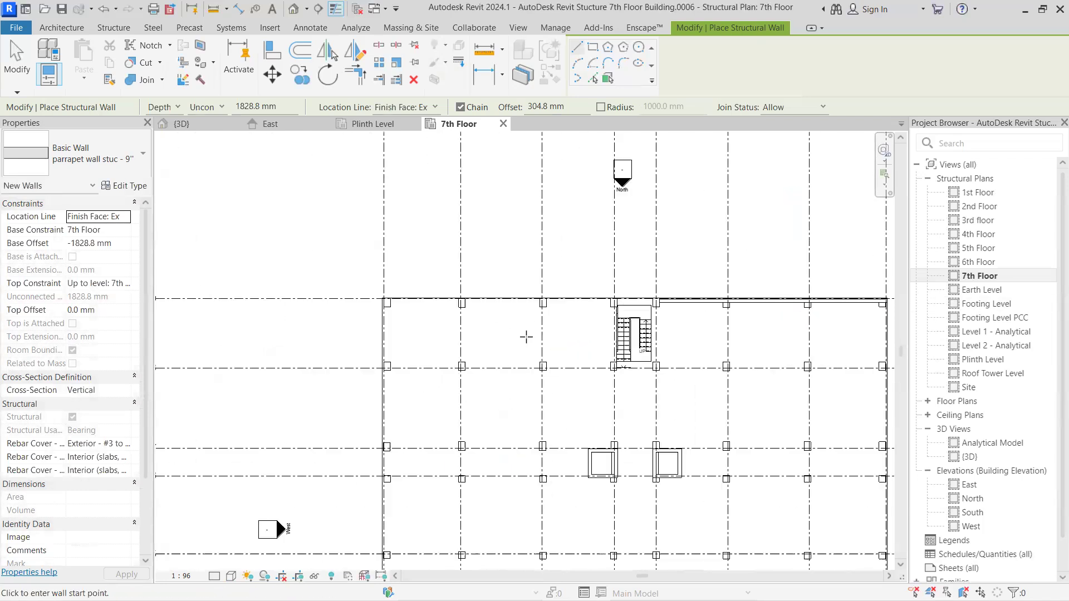
pyautogui.moveTo(692, 392); pyautogui.dragTo(466, 304, button='middle')
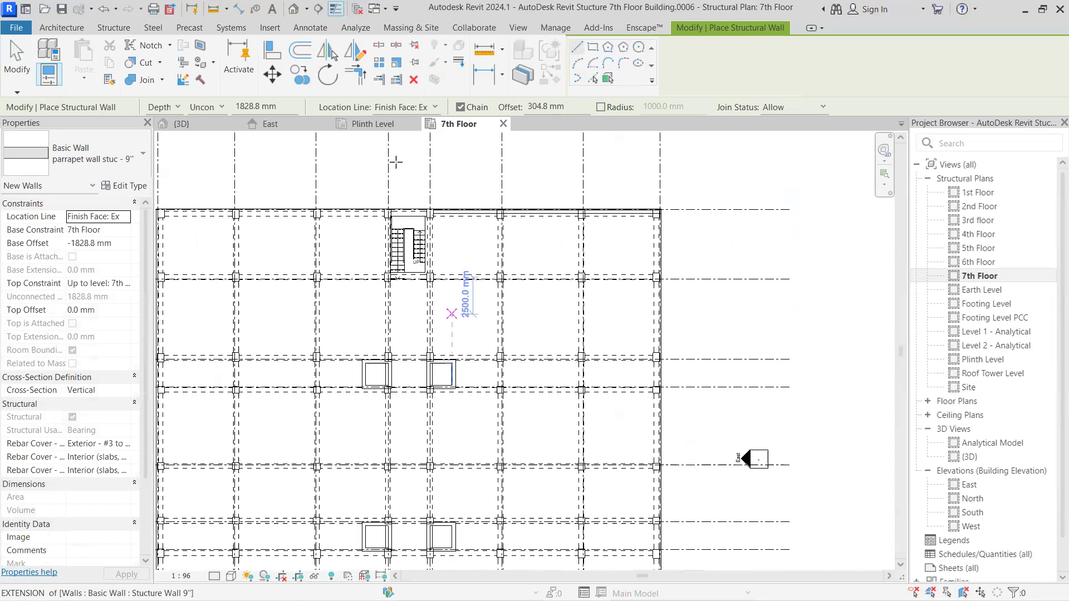
pyautogui.click(429, 107)
pyautogui.click(412, 155)
pyautogui.scroll(5, 646, 189)
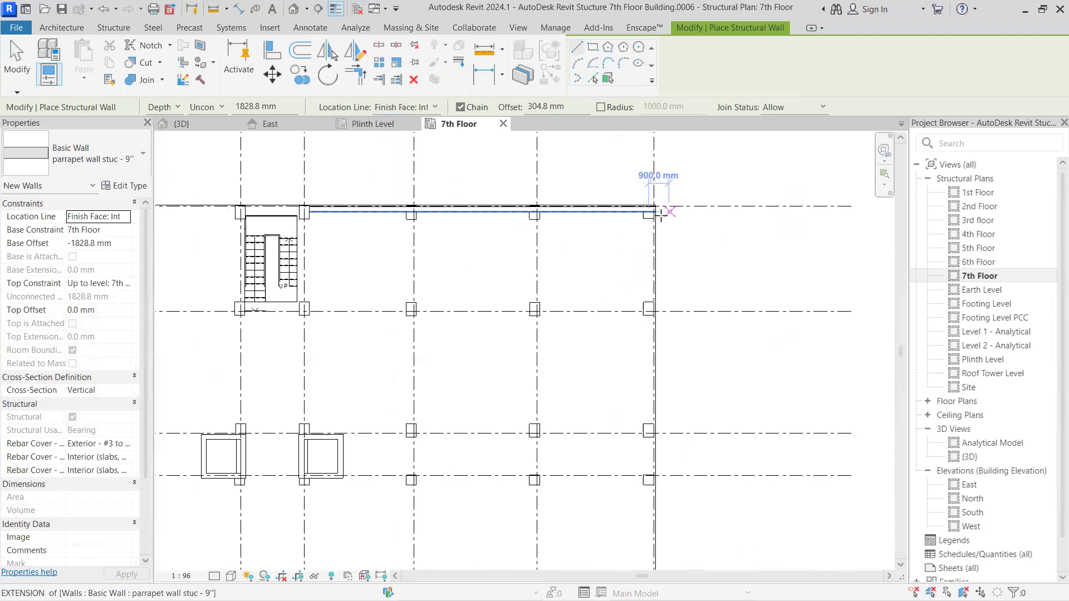
pyautogui.click(639, 174)
pyautogui.press('Escape')
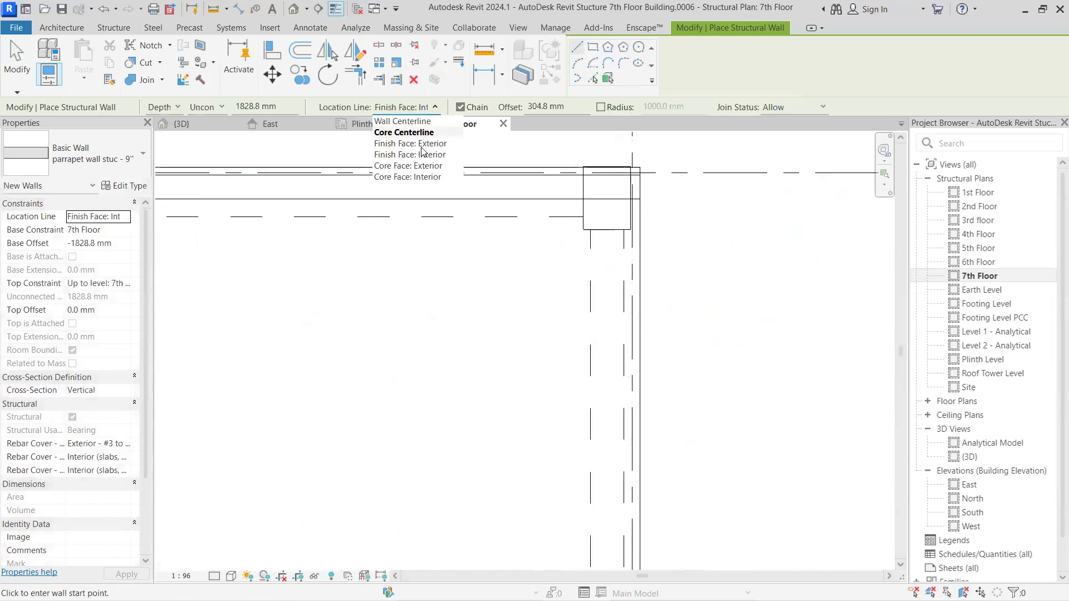
# Step: Try starting the east wall with Finish Face: Exterior and again with Finish Face: Interior as the location line
pyautogui.click(444, 144)
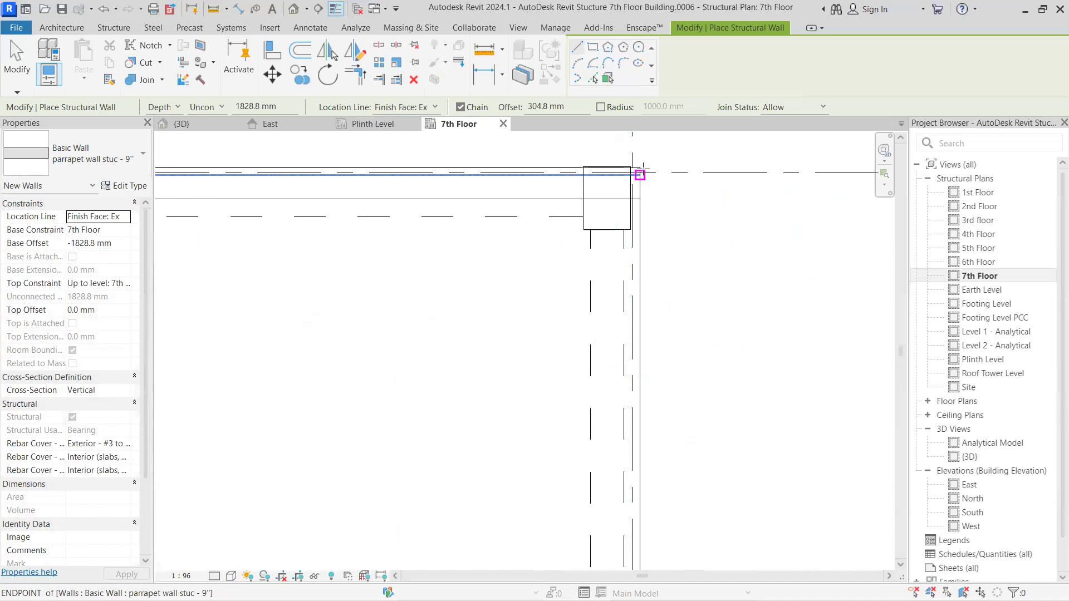
pyautogui.click(640, 174)
pyautogui.scroll(-2, 630, 537)
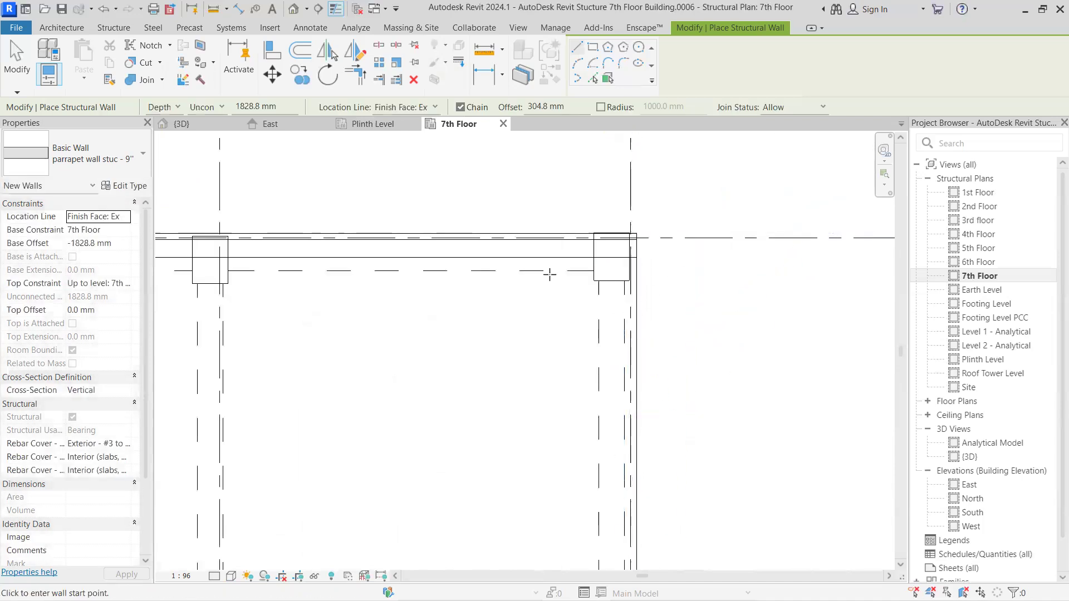
pyautogui.click(435, 107)
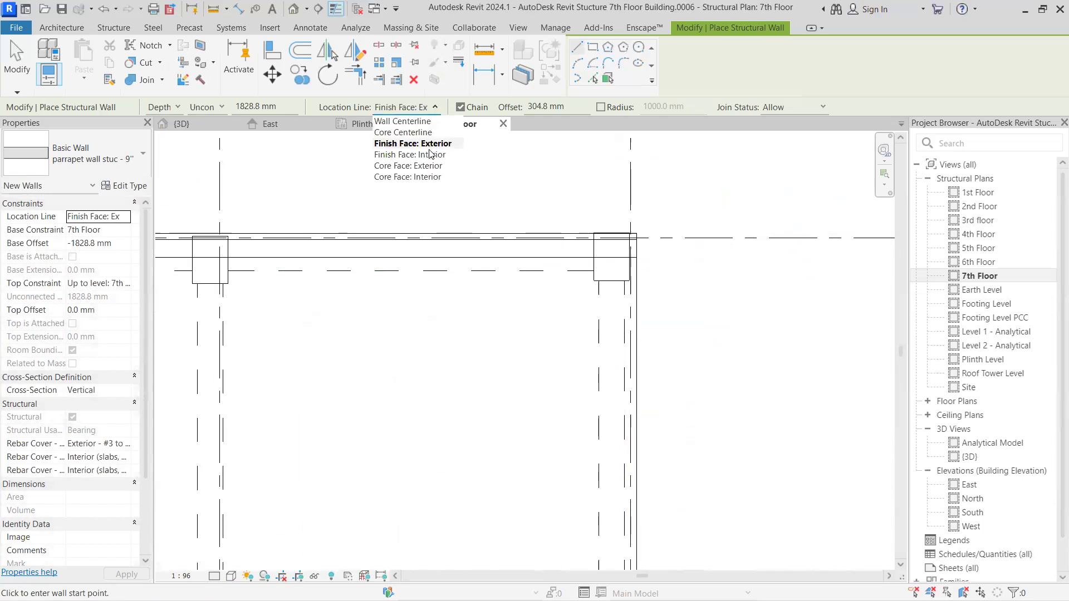
pyautogui.click(429, 154)
pyautogui.click(638, 234)
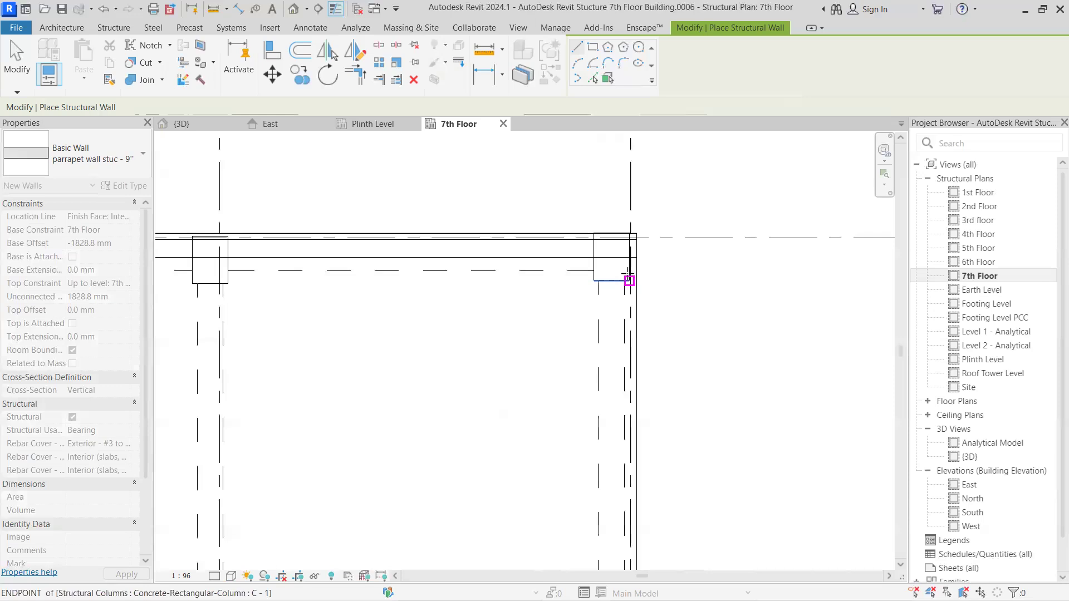
pyautogui.press('Escape')
pyautogui.scroll(-2, 629, 348)
# Step: Try to draw the east wall southward from the northeast slab corner with the location line back on Finish Face: Exterior
pyautogui.click(418, 107)
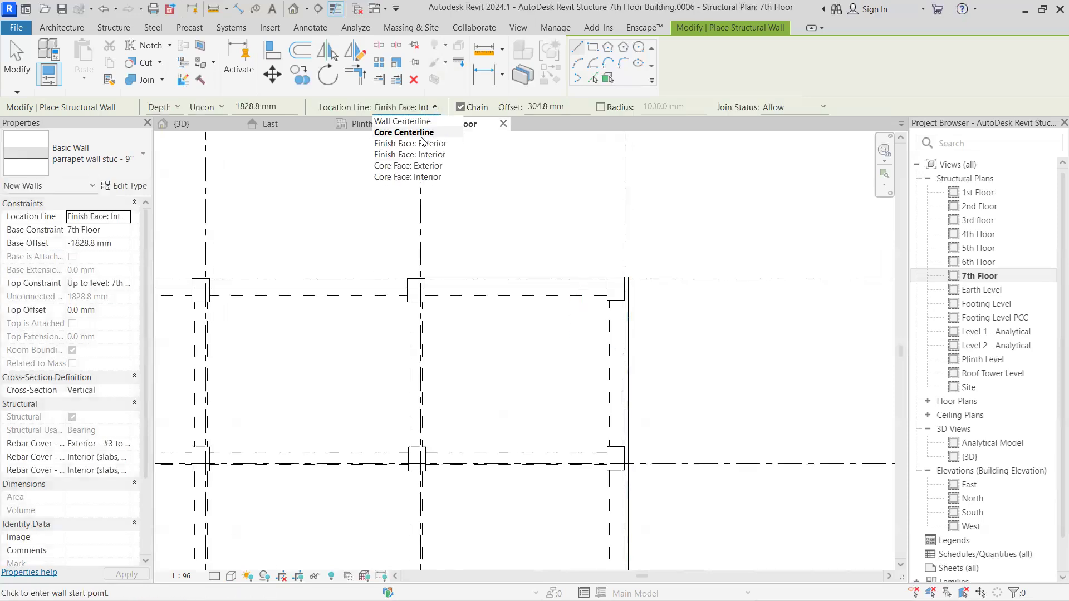
pyautogui.click(431, 144)
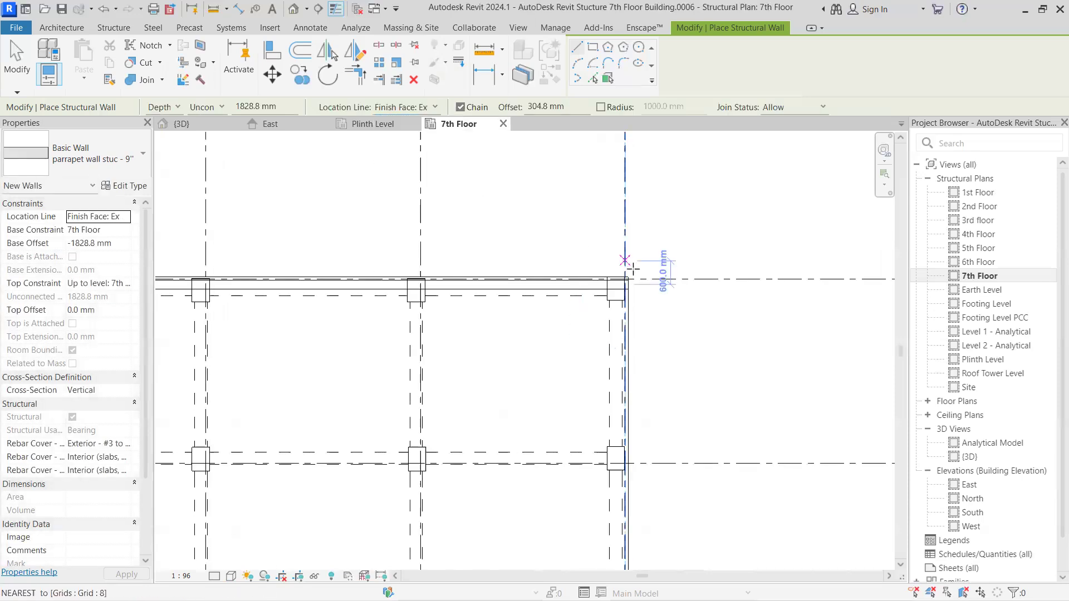
pyautogui.click(626, 278)
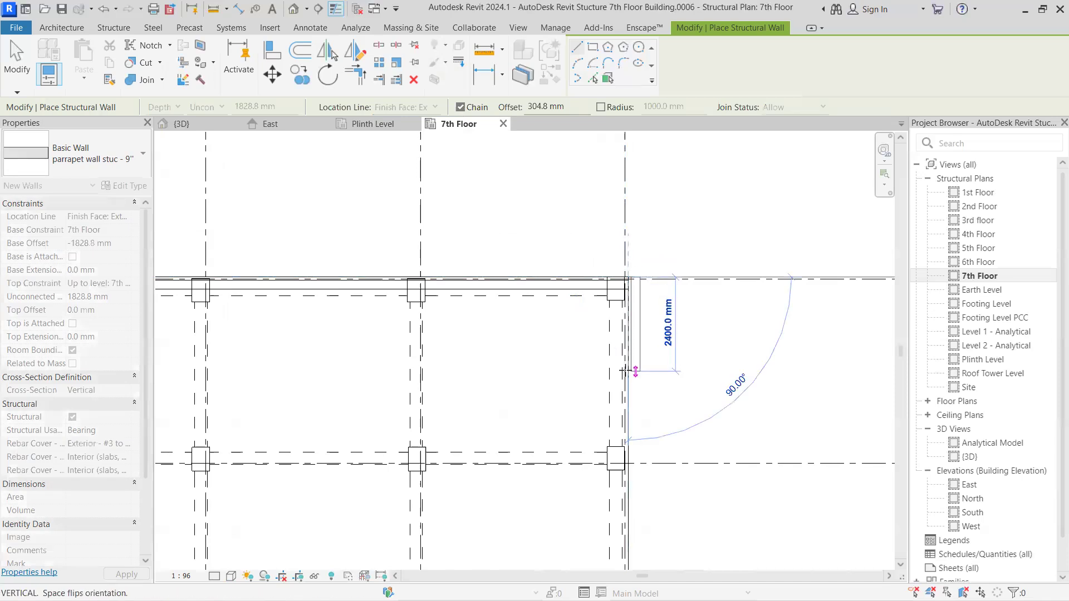
pyautogui.scroll(2, 626, 371)
pyautogui.press('Escape')
# Step: Draw the parapet wall along the west slab edge from the northwest corner to the southwest corner
pyautogui.moveTo(629, 548); pyautogui.dragTo(639, 278, button='middle')
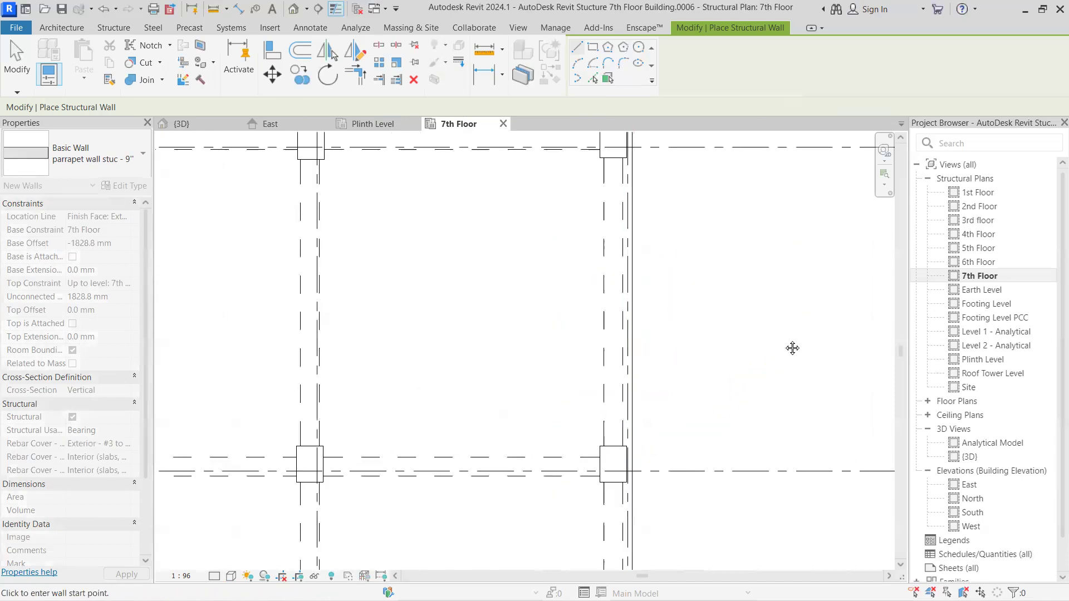
pyautogui.moveTo(792, 348); pyautogui.dragTo(885, 312, button='middle')
pyautogui.scroll(-2, 546, 393)
pyautogui.moveTo(262, 353); pyautogui.dragTo(677, 496, button='middle')
pyautogui.moveTo(665, 290); pyautogui.dragTo(589, 393, button='middle')
pyautogui.scroll(6, 568, 315)
pyautogui.click(525, 286)
pyautogui.scroll(-4, 539, 511)
pyautogui.moveTo(549, 499); pyautogui.dragTo(534, 290, button='middle')
pyautogui.scroll(-1, 535, 290)
pyautogui.moveTo(521, 448); pyautogui.dragTo(521, 296, button='middle')
pyautogui.moveTo(537, 518); pyautogui.dragTo(499, 266, button='middle')
pyautogui.moveTo(513, 418); pyautogui.dragTo(532, 334, button='middle')
pyautogui.scroll(-1, 531, 278)
pyautogui.moveTo(530, 463); pyautogui.dragTo(506, 257, button='middle')
pyautogui.moveTo(523, 473); pyautogui.dragTo(510, 327, button='middle')
pyautogui.scroll(-1, 510, 327)
pyautogui.moveTo(513, 432); pyautogui.dragTo(493, 257, button='middle')
pyautogui.moveTo(477, 486); pyautogui.dragTo(467, 294, button='middle')
pyautogui.scroll(-1, 430, 324)
pyautogui.scroll(2, 467, 443)
pyautogui.scroll(2, 466, 444)
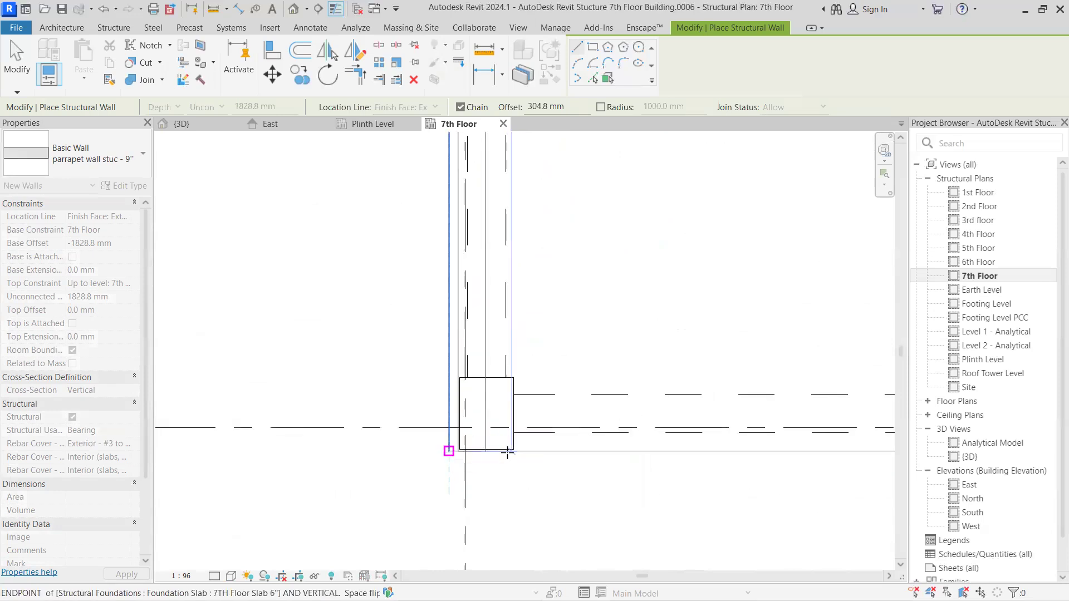
# Step: Draw the parapet wall along the south slab edge from the southwest corner to the southeast corner
pyautogui.scroll(-1, 692, 455)
pyautogui.moveTo(687, 439); pyautogui.dragTo(266, 386, button='middle')
pyautogui.moveTo(668, 396); pyautogui.dragTo(1, 398, button='middle')
pyautogui.moveTo(421, 409); pyautogui.dragTo(301, 430, button='middle')
pyautogui.scroll(1, 555, 432)
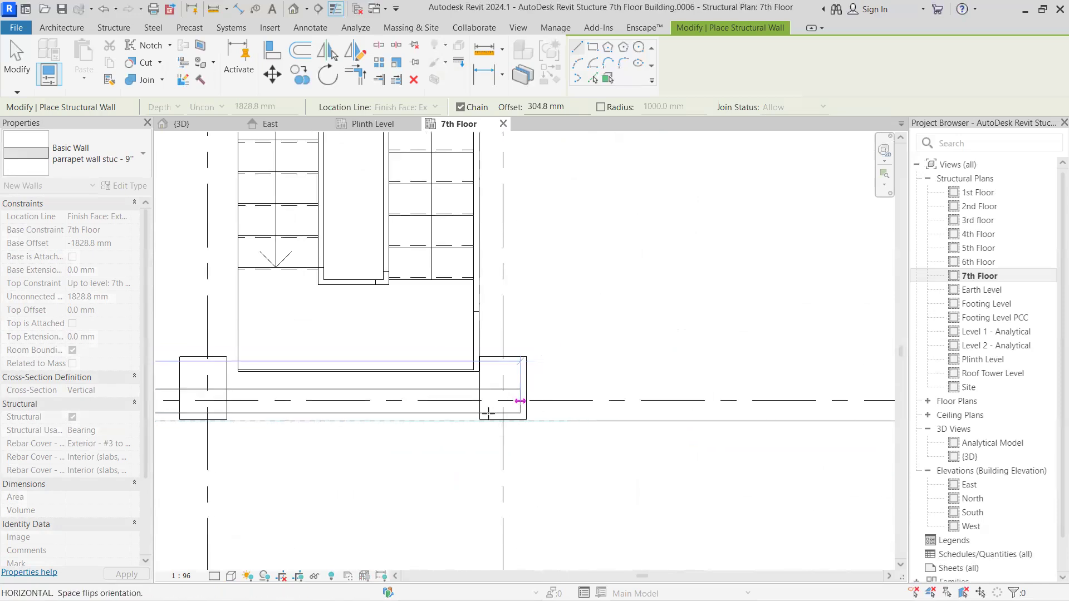
pyautogui.scroll(-3, 488, 412)
pyautogui.moveTo(613, 425); pyautogui.dragTo(295, 415, button='middle')
pyautogui.moveTo(850, 409); pyautogui.dragTo(377, 410, button='middle')
pyautogui.moveTo(635, 400); pyautogui.dragTo(170, 398, button='middle')
pyautogui.moveTo(534, 387); pyautogui.dragTo(245, 385, button='middle')
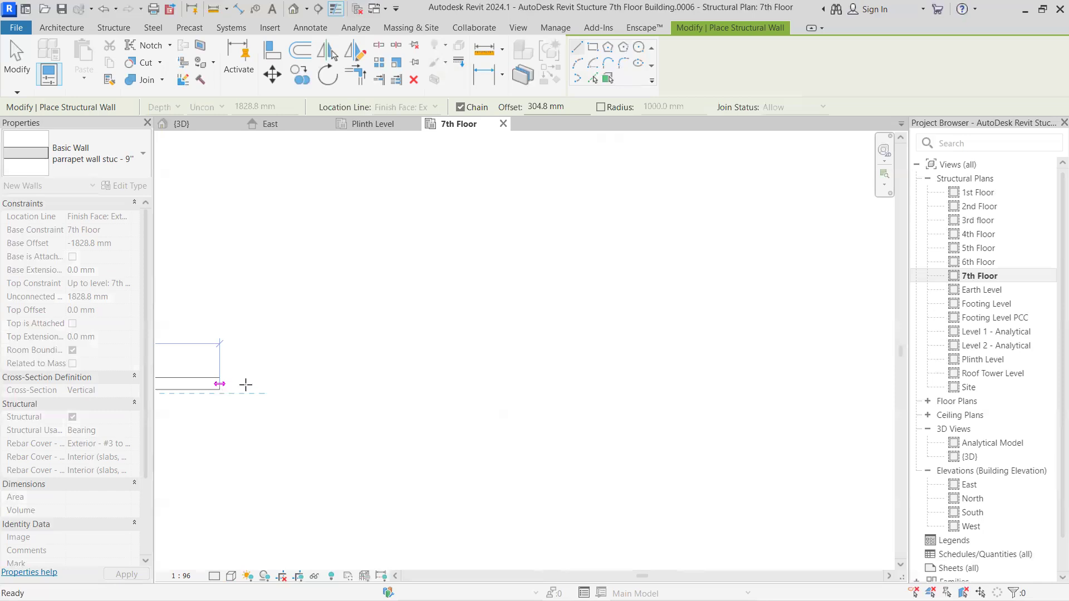
pyautogui.moveTo(372, 397); pyautogui.dragTo(894, 402, button='middle')
pyautogui.scroll(1, 525, 357)
pyautogui.scroll(6, 671, 446)
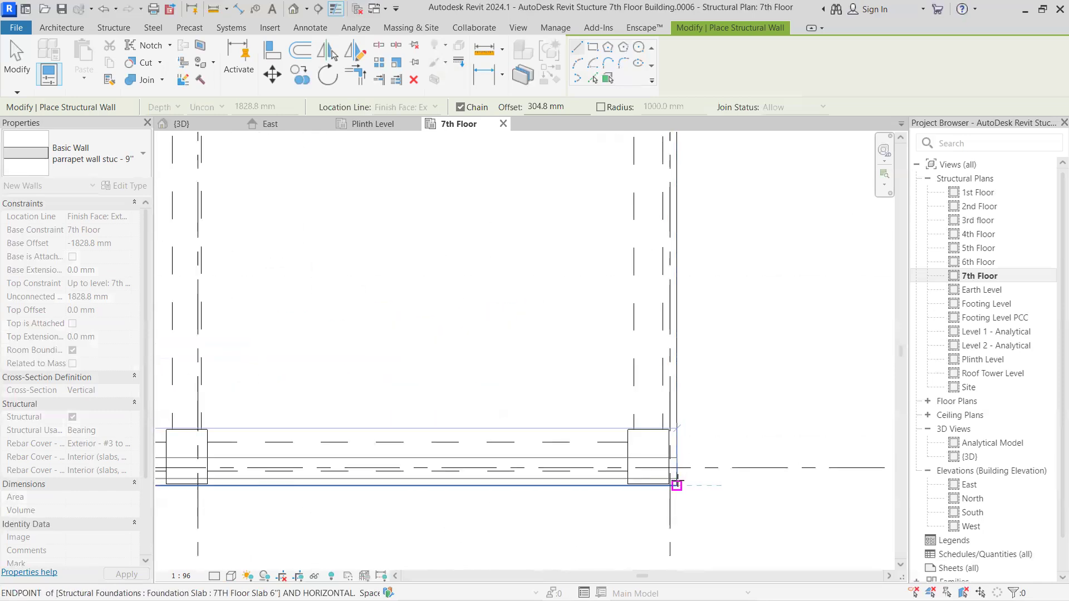
pyautogui.click(677, 486)
# Step: Draw the parapet wall along the east slab edge from the southeast corner to the northeast corner
pyautogui.moveTo(682, 258); pyautogui.dragTo(738, 490, button='middle')
pyautogui.scroll(-3, 666, 296)
pyautogui.moveTo(732, 351); pyautogui.dragTo(734, 453, button='middle')
pyautogui.scroll(1, 750, 320)
pyautogui.scroll(1, 756, 274)
pyautogui.scroll(3, 756, 274)
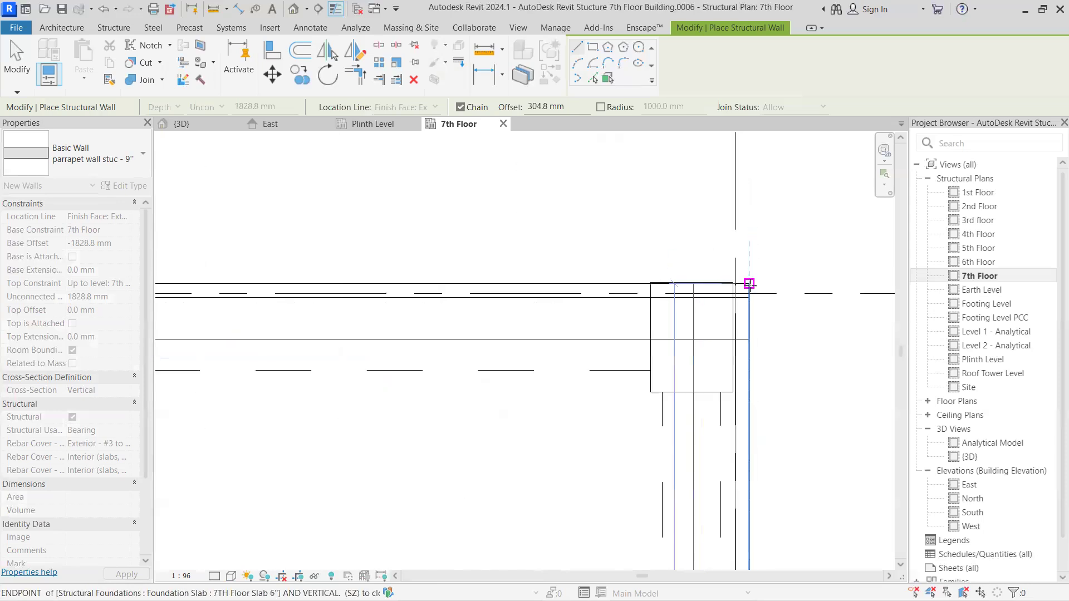
# Step: Try to start the missing north parapet wall at the northwest slab corner
pyautogui.scroll(-3, 579, 328)
pyautogui.moveTo(518, 339); pyautogui.dragTo(1054, 253, button='middle')
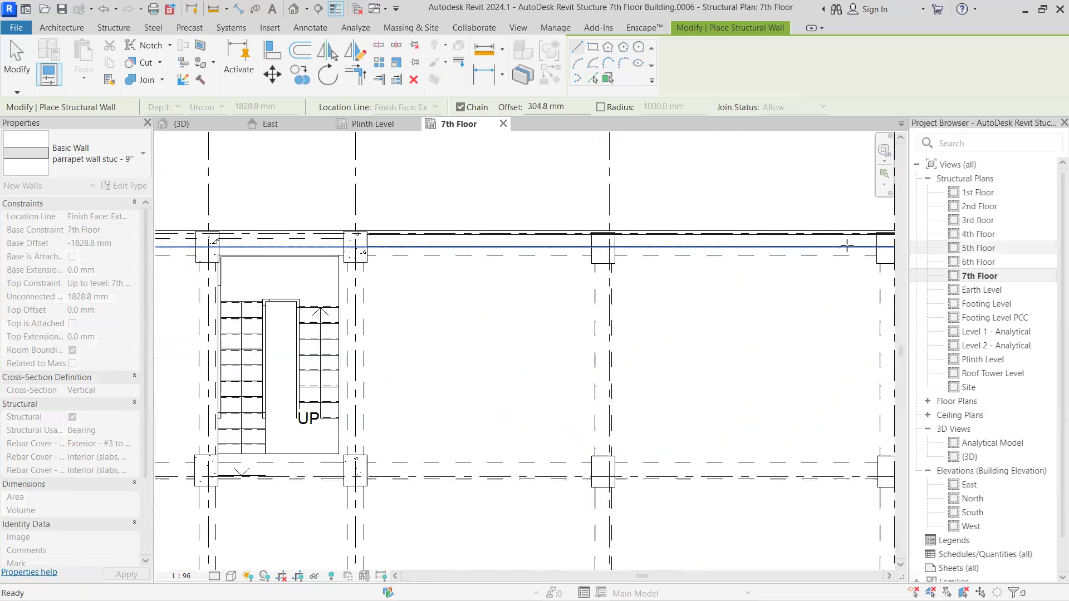
pyautogui.moveTo(237, 244); pyautogui.dragTo(711, 234, button='middle')
pyautogui.scroll(3, 646, 239)
pyautogui.click(667, 236)
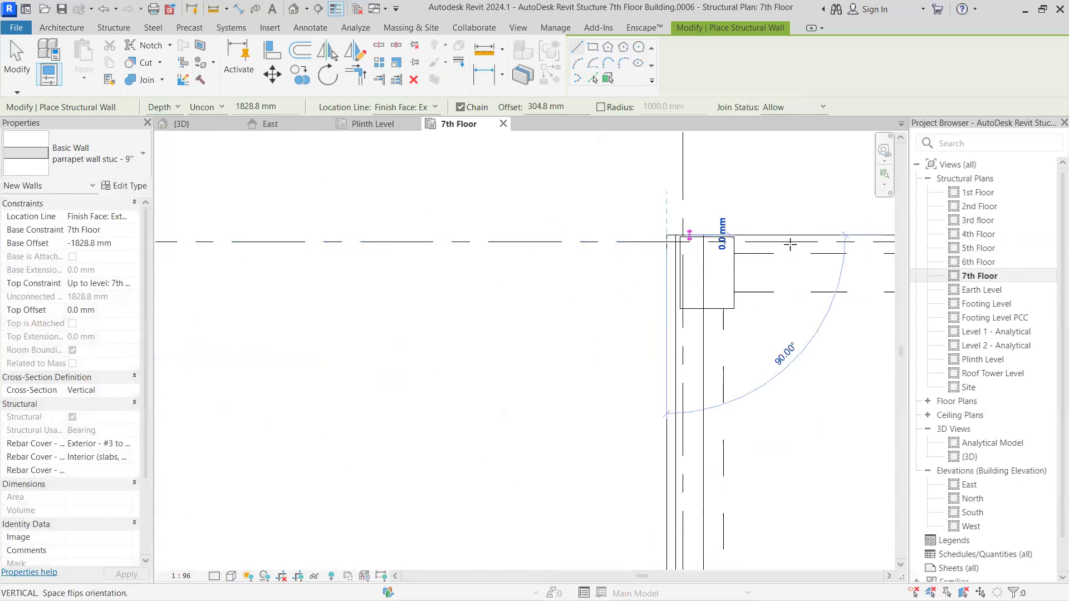
pyautogui.press('Escape')
pyautogui.moveTo(732, 252); pyautogui.dragTo(478, 249, button='middle')
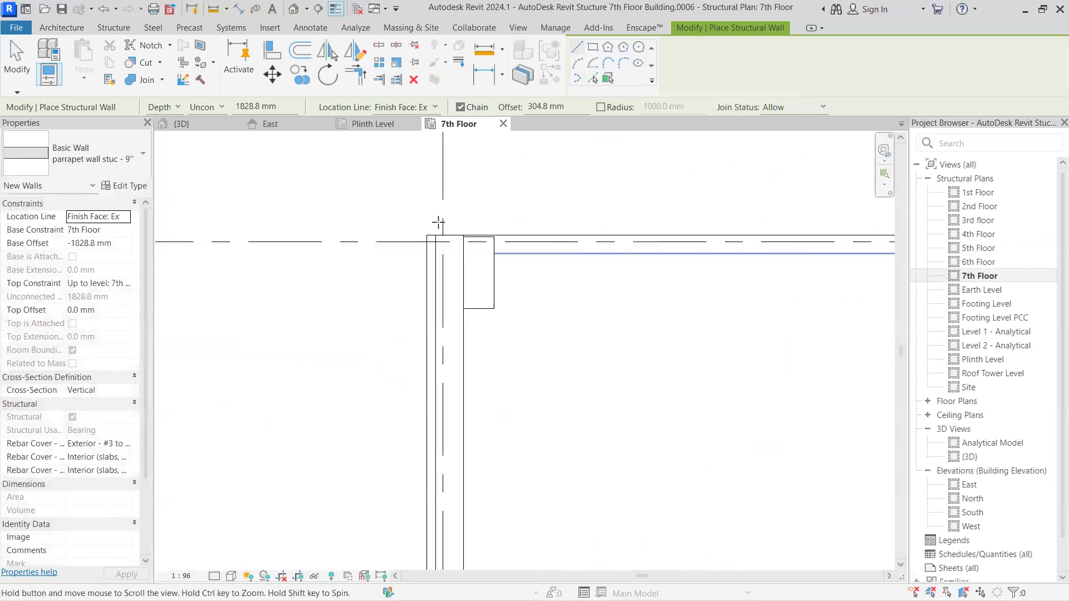
# Step: Try starting the north wall at the northwest corner with Finish Face: Interior and again with Finish Face: Exterior as the location line
pyautogui.click(421, 107)
pyautogui.click(428, 158)
pyautogui.click(411, 232)
pyautogui.press('Escape')
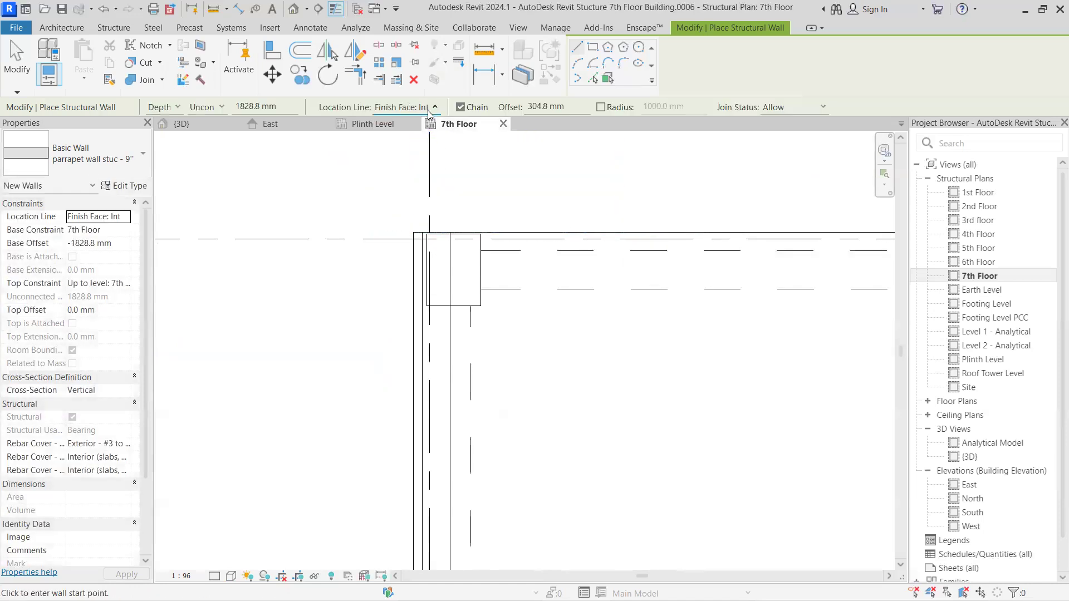
pyautogui.click(430, 111)
pyautogui.click(411, 143)
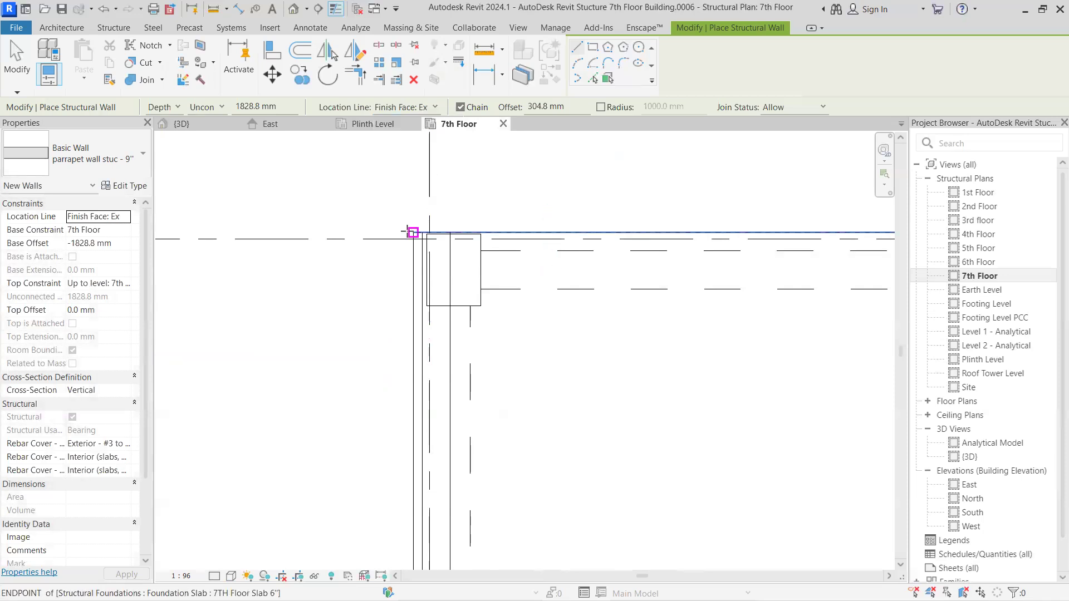
pyautogui.click(412, 232)
pyautogui.press('Escape')
# Step: Try starting the missing north wall segment on the slab edge at either side of the column beside the north stair
pyautogui.scroll(-2, 604, 241)
pyautogui.moveTo(824, 279); pyautogui.dragTo(346, 240, button='middle')
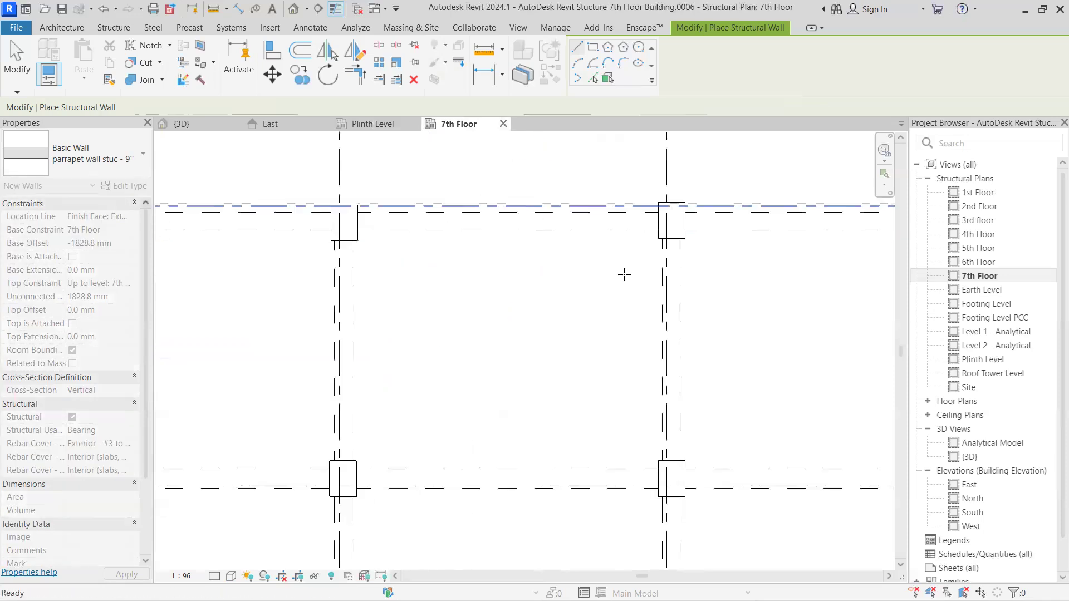
pyautogui.moveTo(779, 262); pyautogui.dragTo(343, 254, button='middle')
pyautogui.moveTo(857, 198); pyautogui.dragTo(586, 305, button='middle')
pyautogui.scroll(4, 496, 301)
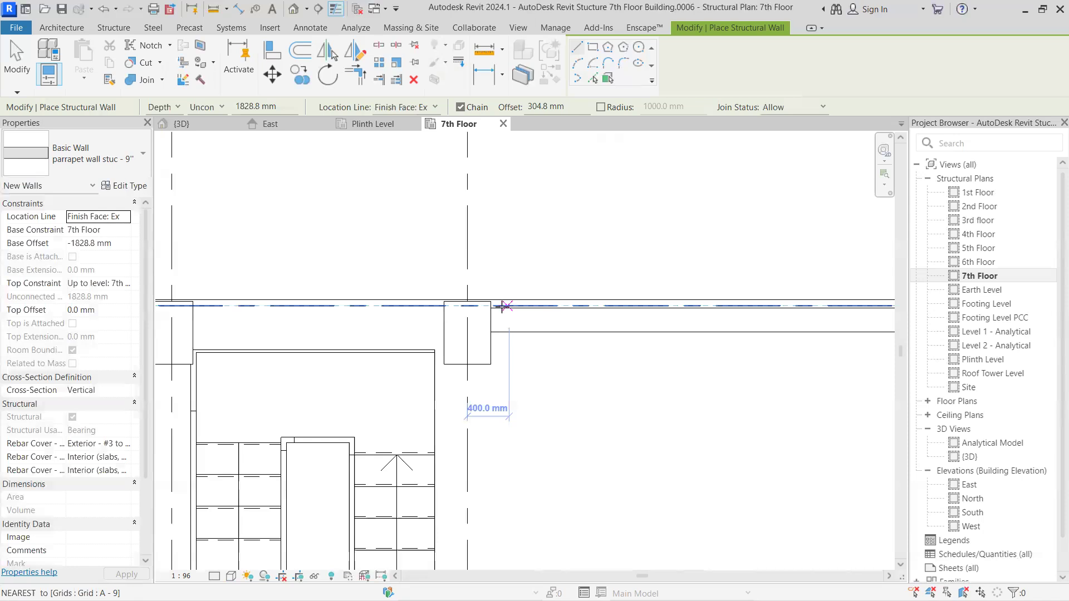
pyautogui.click(494, 296)
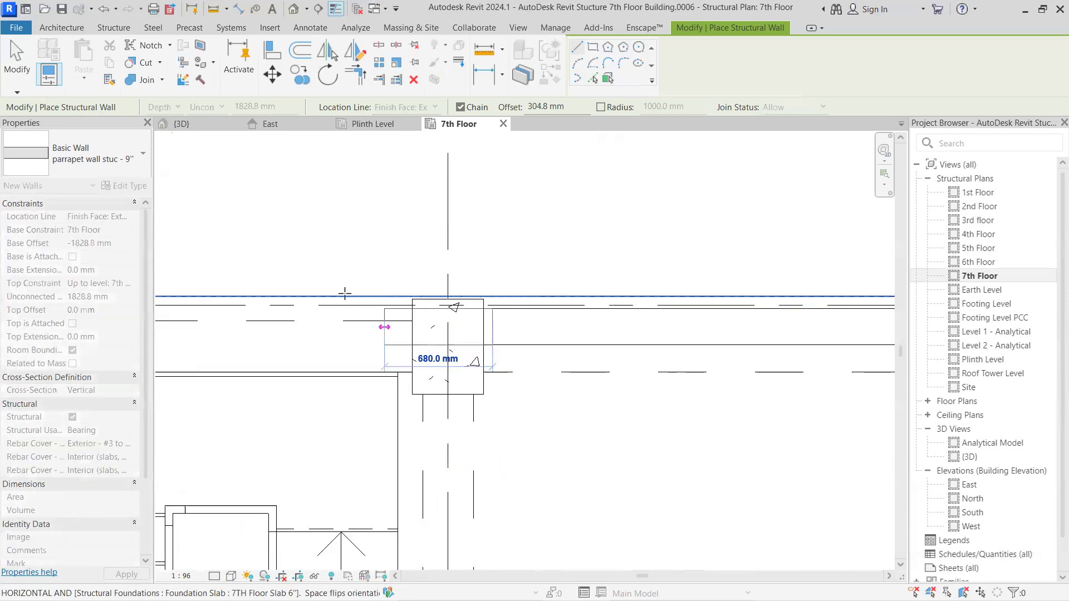
pyautogui.press('Escape')
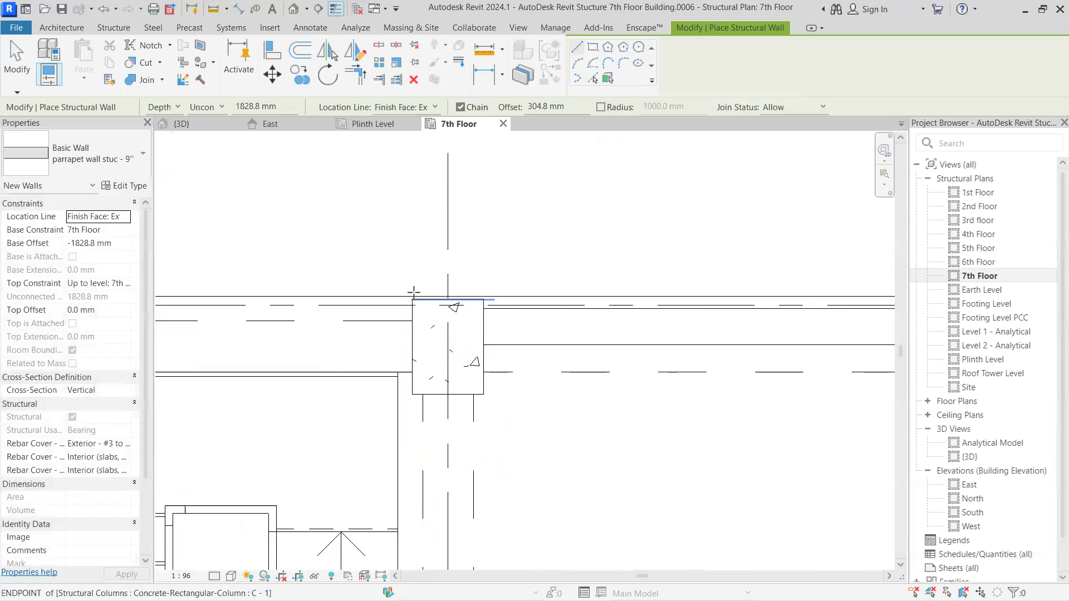
pyautogui.scroll(4, 414, 292)
pyautogui.click(411, 298)
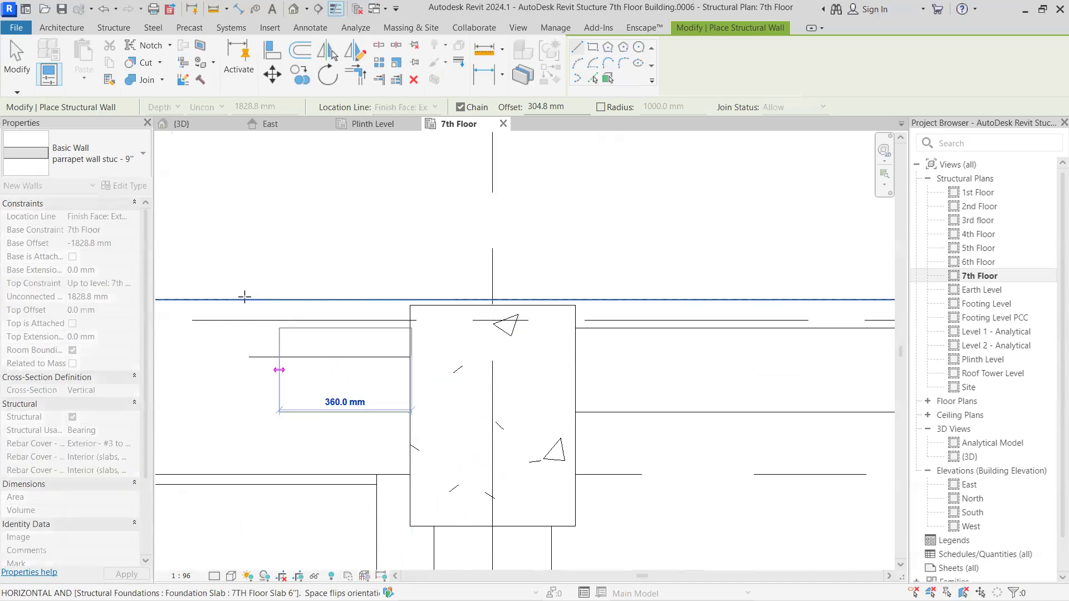
pyautogui.press('Escape')
pyautogui.scroll(1, 418, 303)
# Step: Draw the remaining north parapet wall from the stair column's west face to the northwest slab corner and leave the wall command
pyautogui.click(401, 304)
pyautogui.scroll(1, 401, 298)
pyautogui.press('Escape')
pyautogui.scroll(-2, 246, 292)
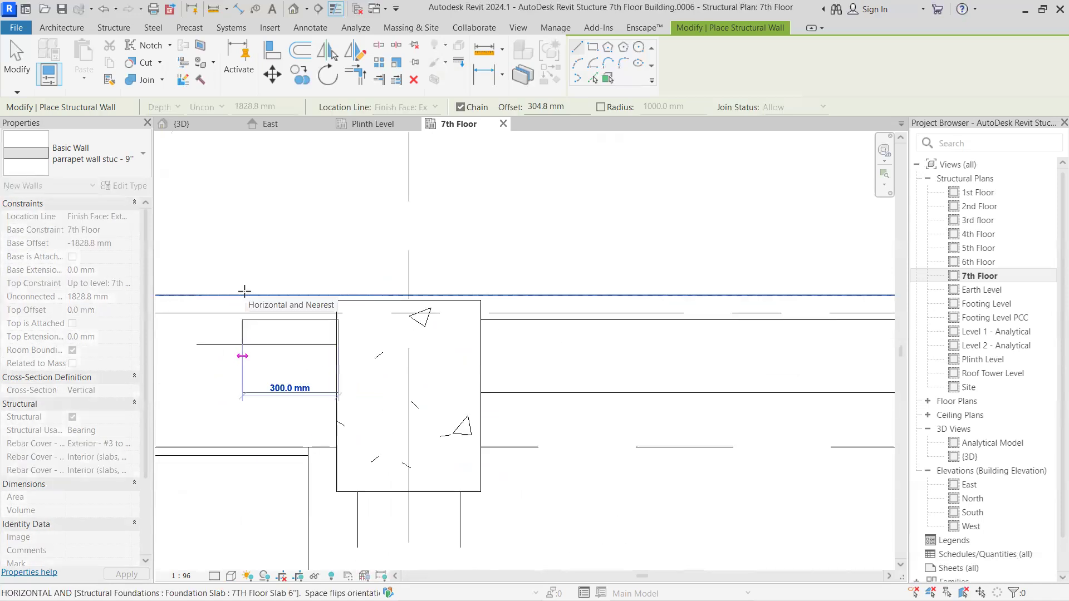
pyautogui.moveTo(264, 301); pyautogui.dragTo(830, 301, button='middle')
pyautogui.scroll(-3, 140, 284)
pyautogui.moveTo(248, 299); pyautogui.dragTo(480, 250, button='middle')
pyautogui.scroll(-2, 480, 250)
pyautogui.moveTo(251, 269); pyautogui.dragTo(604, 271, button='middle')
pyautogui.scroll(-2, 269, 291)
pyautogui.moveTo(269, 291); pyautogui.dragTo(721, 297, button='middle')
pyautogui.moveTo(368, 273); pyautogui.dragTo(820, 279, button='middle')
pyautogui.moveTo(477, 288); pyautogui.dragTo(803, 290, button='middle')
pyautogui.moveTo(411, 289); pyautogui.dragTo(782, 292, button='middle')
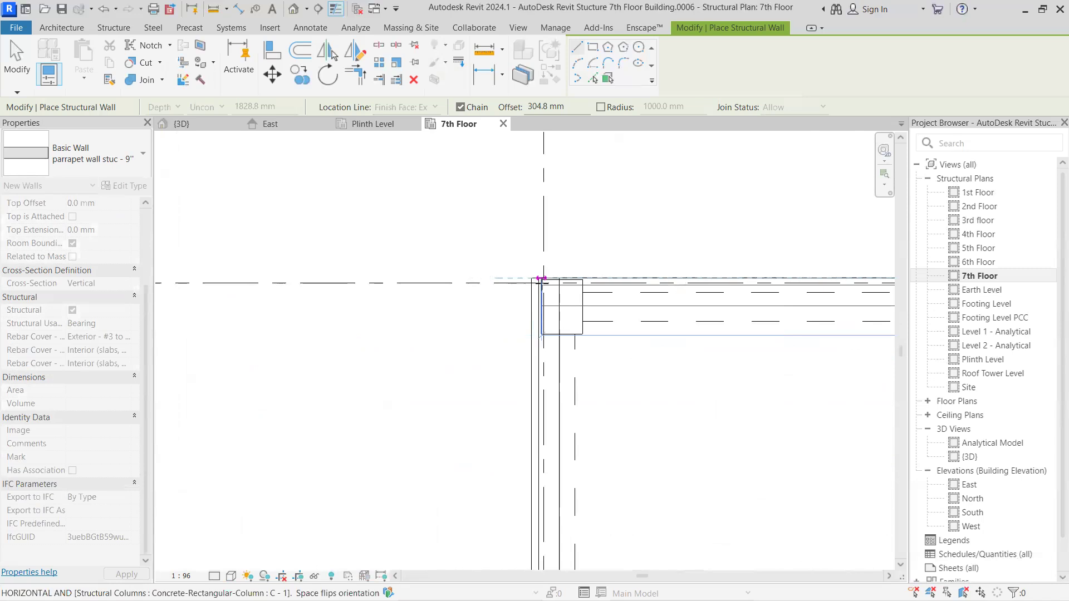
pyautogui.scroll(3, 526, 278)
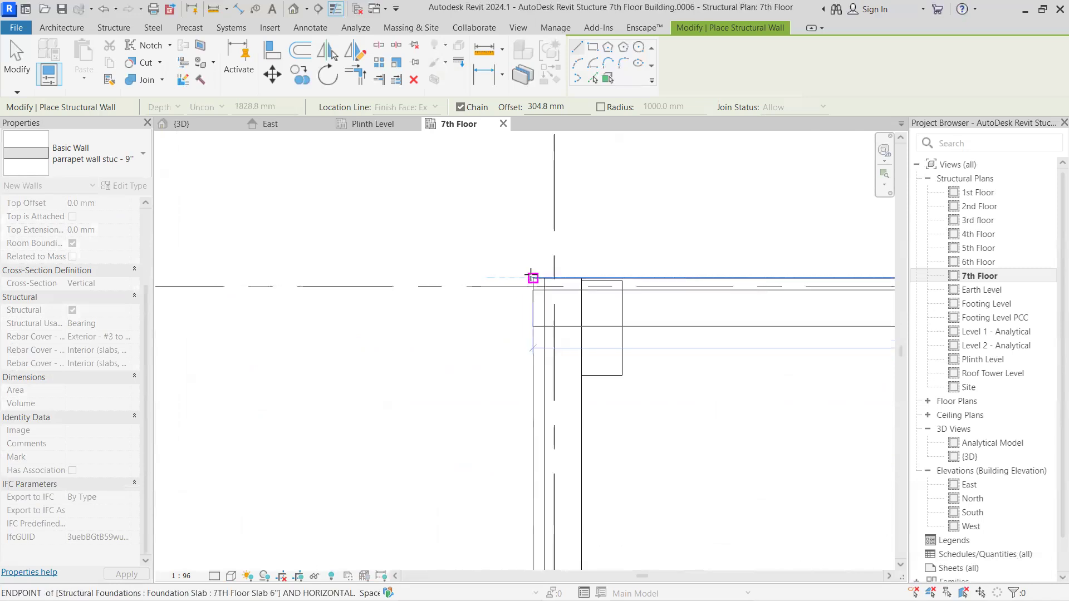
pyautogui.click(521, 276)
pyautogui.scroll(-4, 471, 312)
pyautogui.press('Escape')
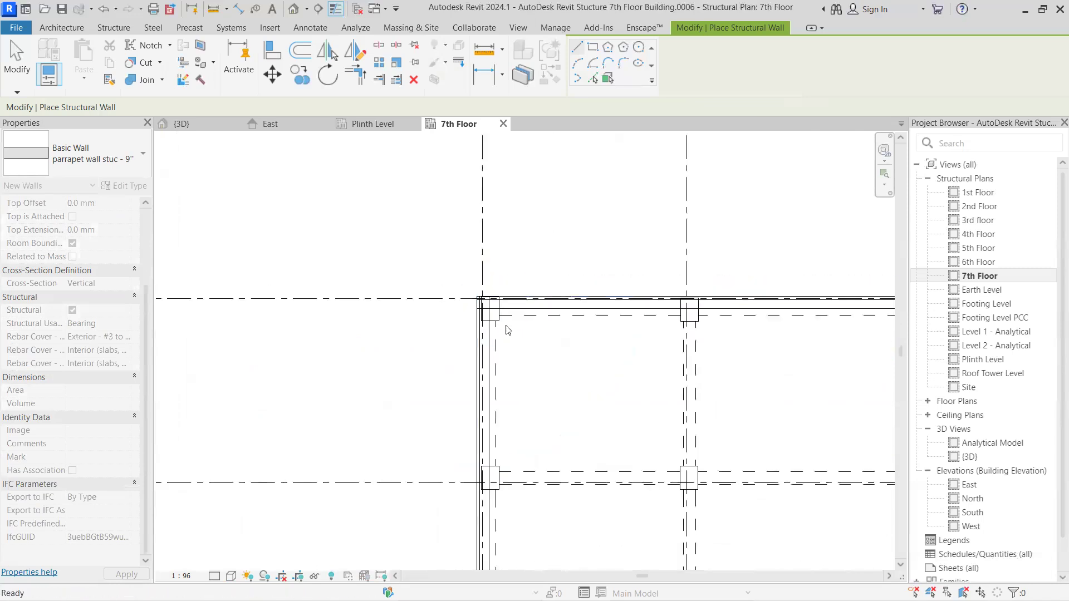
pyautogui.press('Escape')
pyautogui.scroll(-4, 508, 331)
pyautogui.moveTo(508, 335); pyautogui.dragTo(418, 298, button='middle')
# Step: Check the height and position of the parapet walls in the 3D view, the East elevation and the 7th floor plan
pyautogui.click(209, 128)
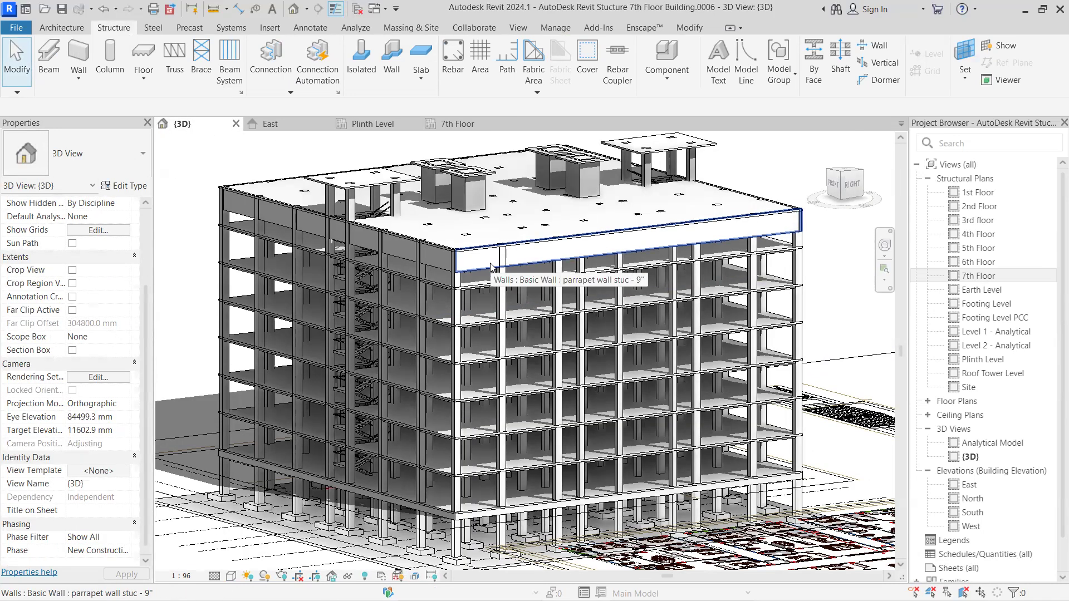
pyautogui.scroll(2, 441, 267)
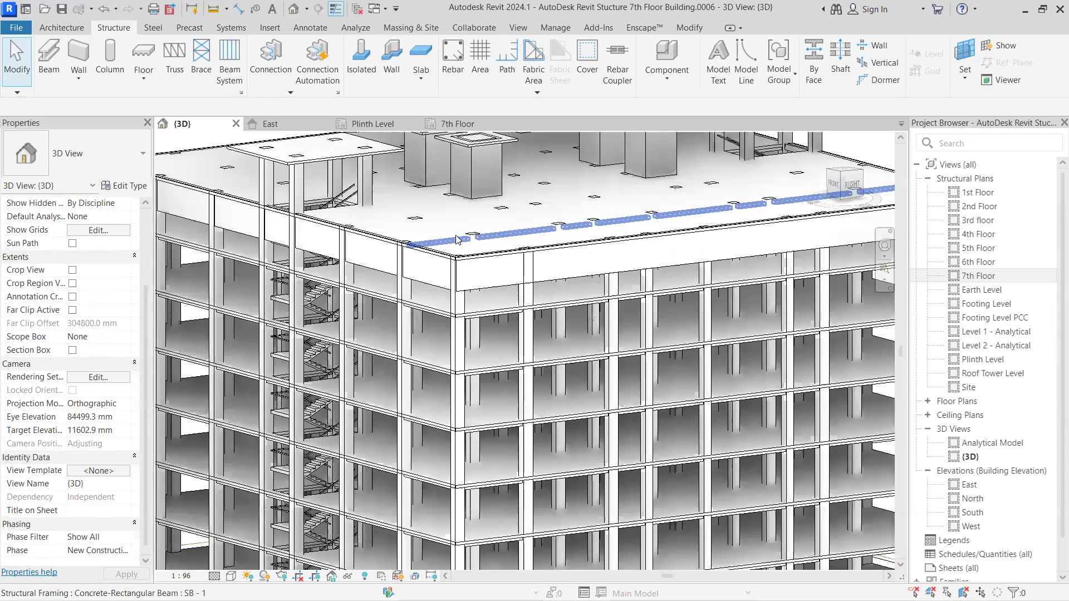
pyautogui.scroll(-3, 405, 257)
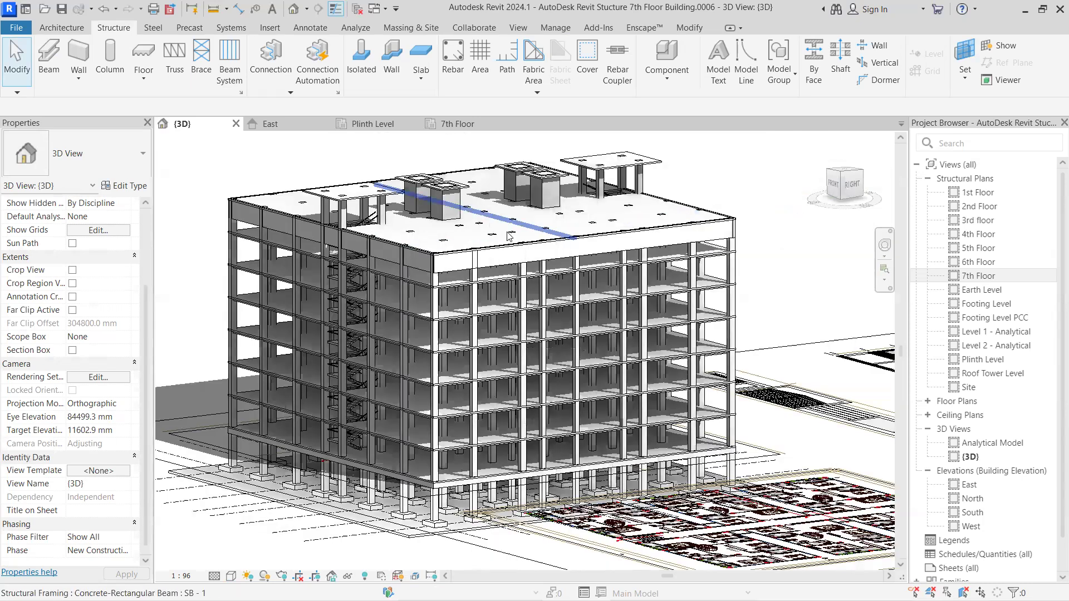
pyautogui.scroll(2, 440, 248)
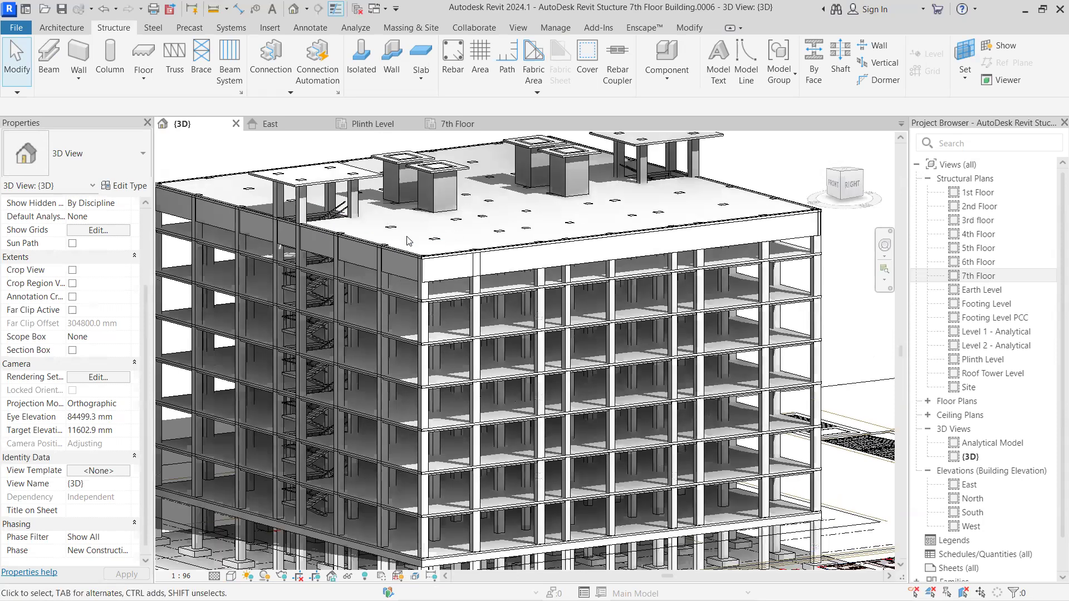
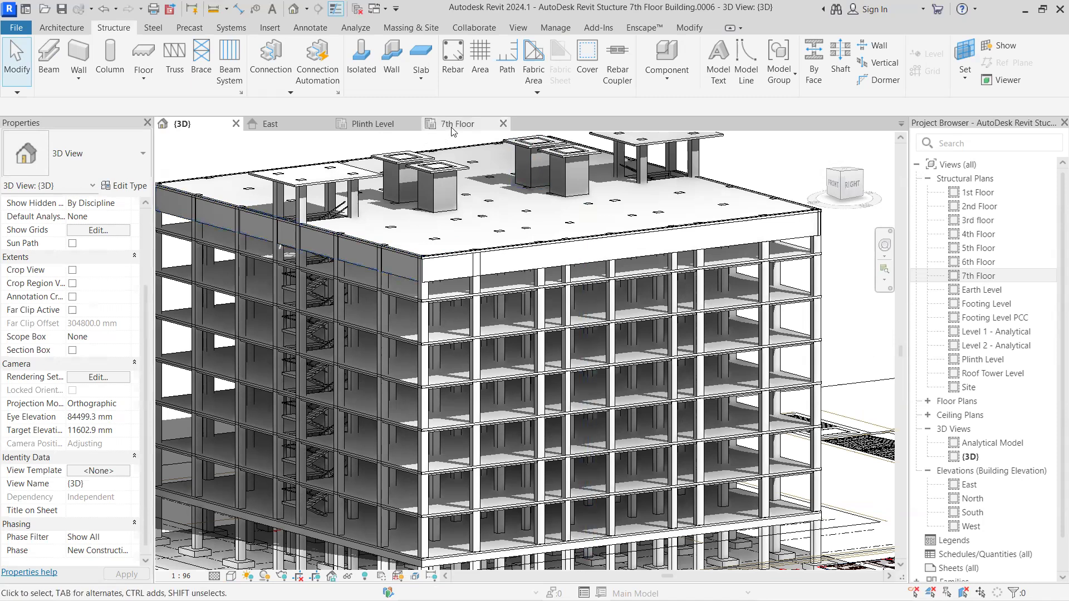
pyautogui.click(342, 126)
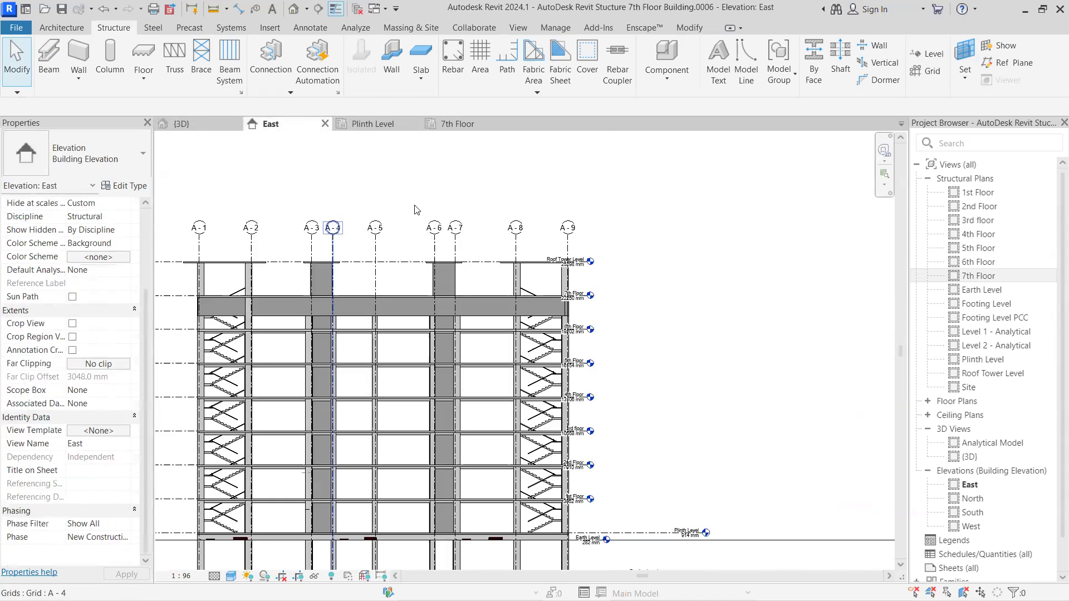
pyautogui.scroll(6, 660, 311)
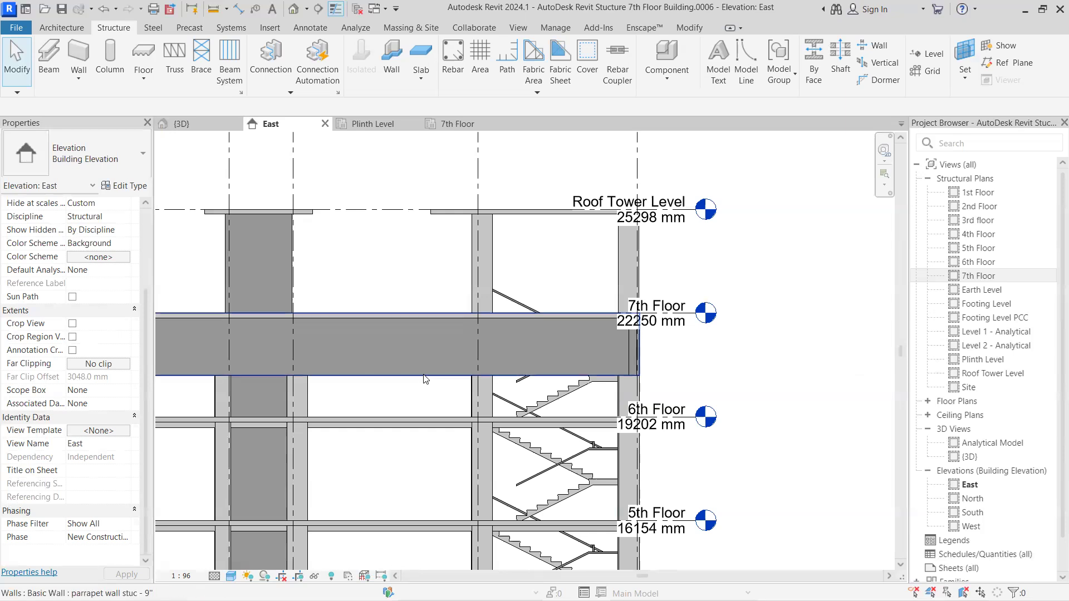
pyautogui.scroll(-2, 422, 374)
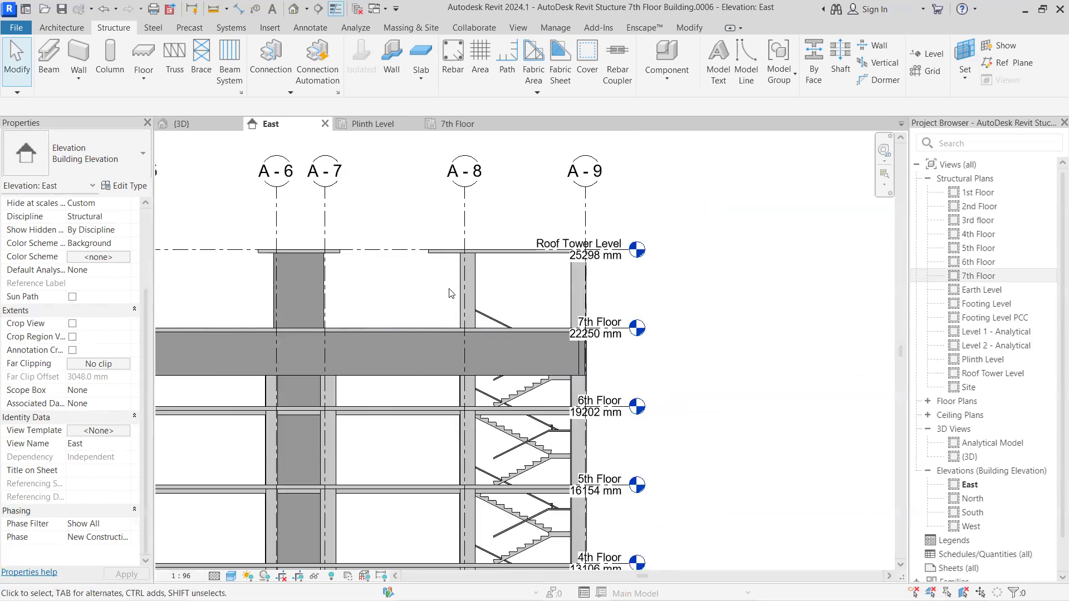
pyautogui.click(467, 128)
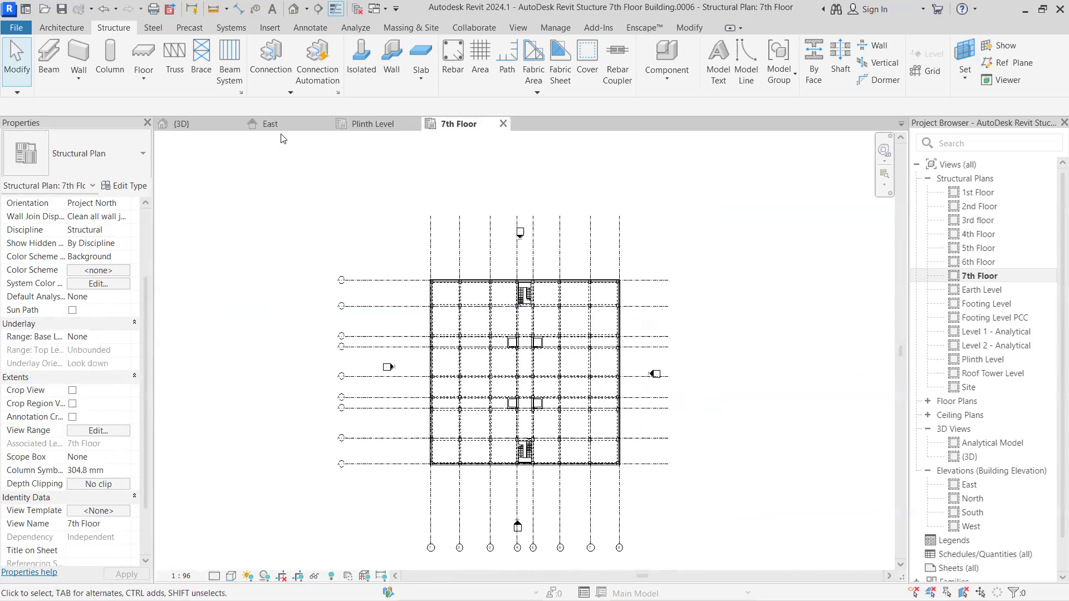
pyautogui.click(200, 124)
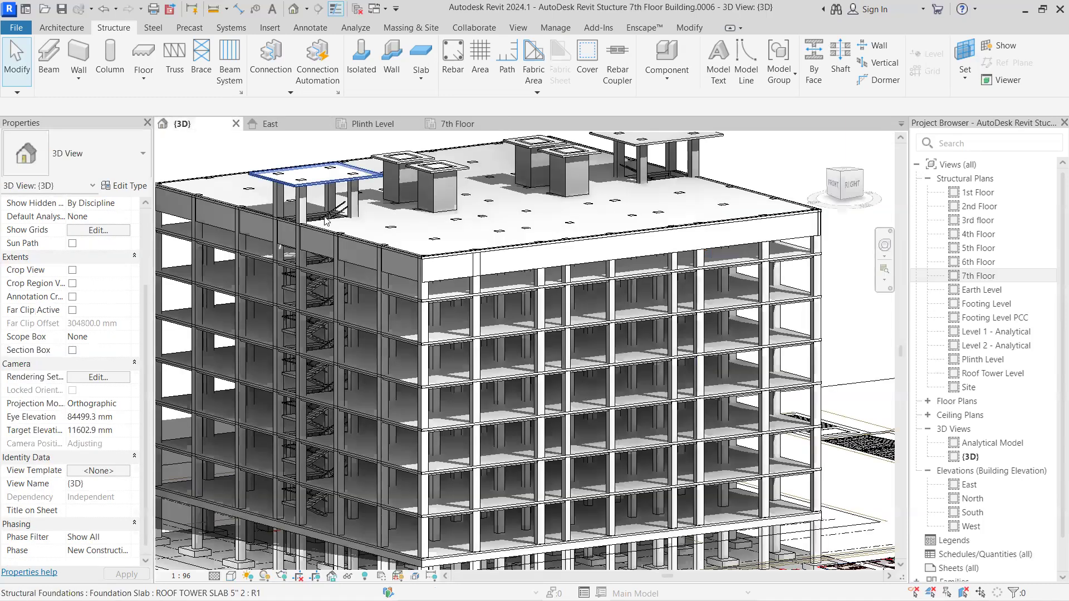
# Step: Select all parapet walls of the 9" type in the 3D model
pyautogui.click(451, 279)
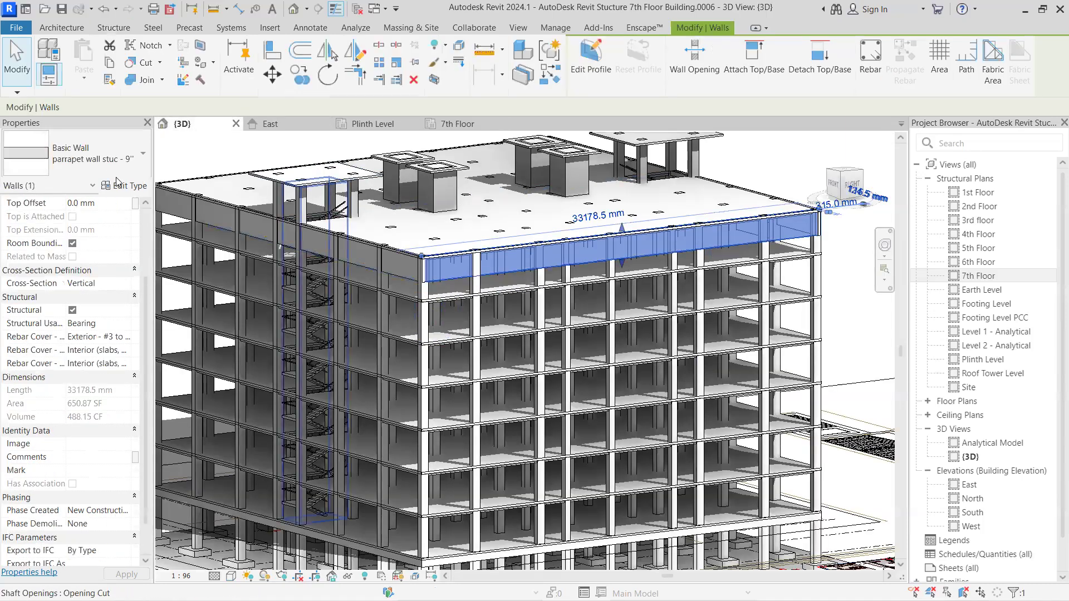
pyautogui.press('s')
pyautogui.press('a')
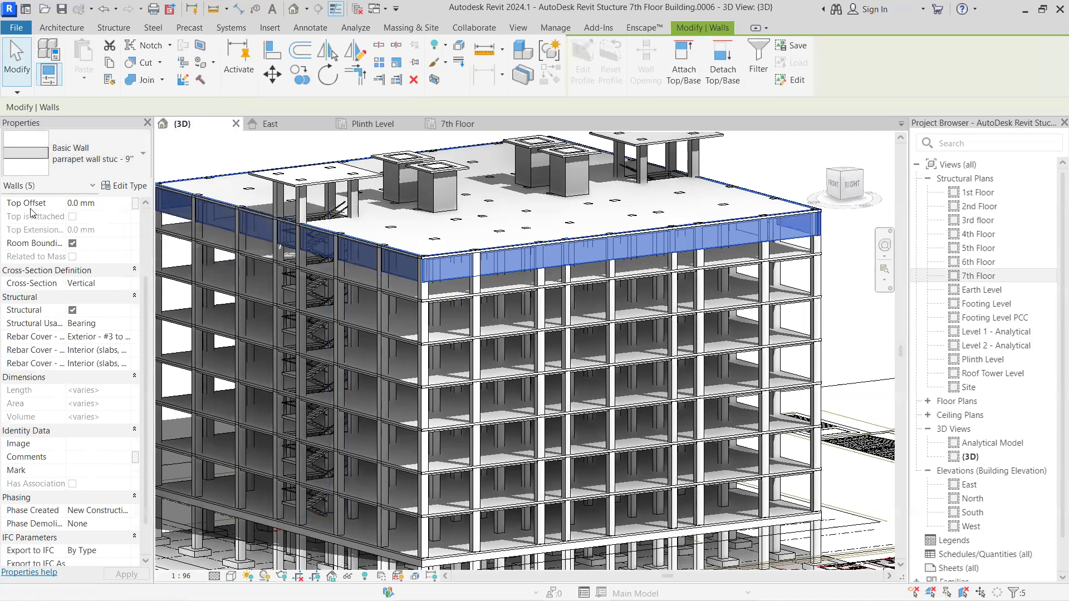
# Step: Try to apply a top offset of -6' to the selected parapet walls
pyautogui.click(103, 204)
pyautogui.write('-')
pyautogui.write("6'")
pyautogui.press('Return')
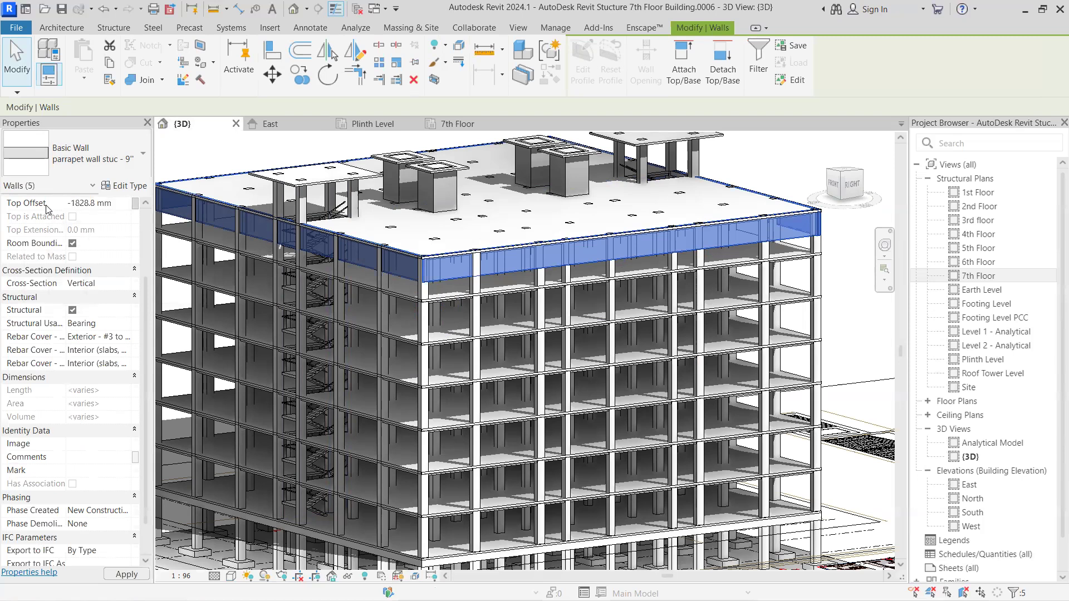
pyautogui.click(123, 574)
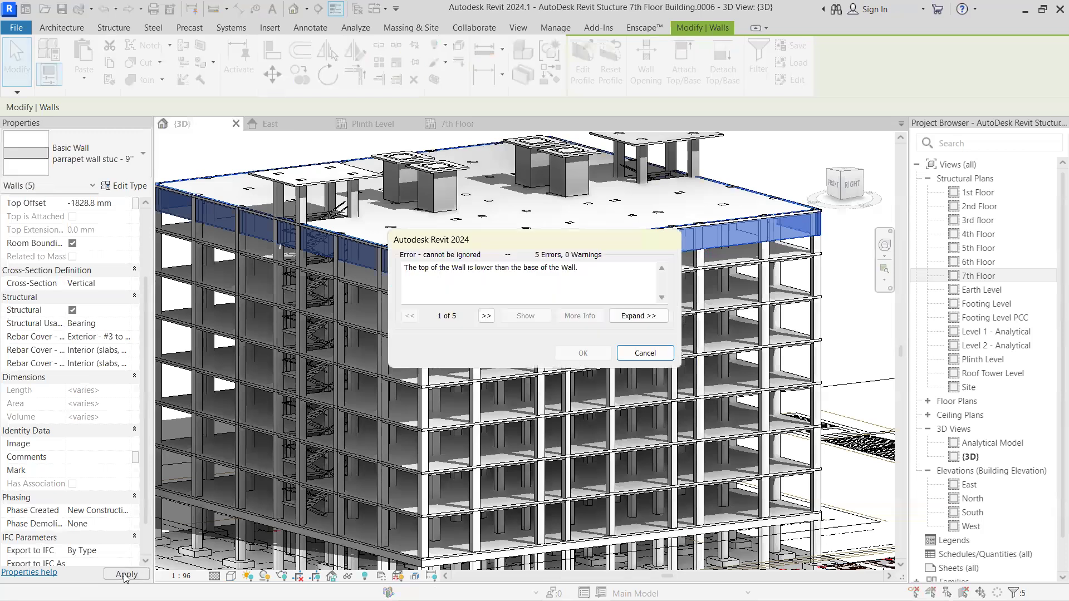
pyautogui.click(646, 353)
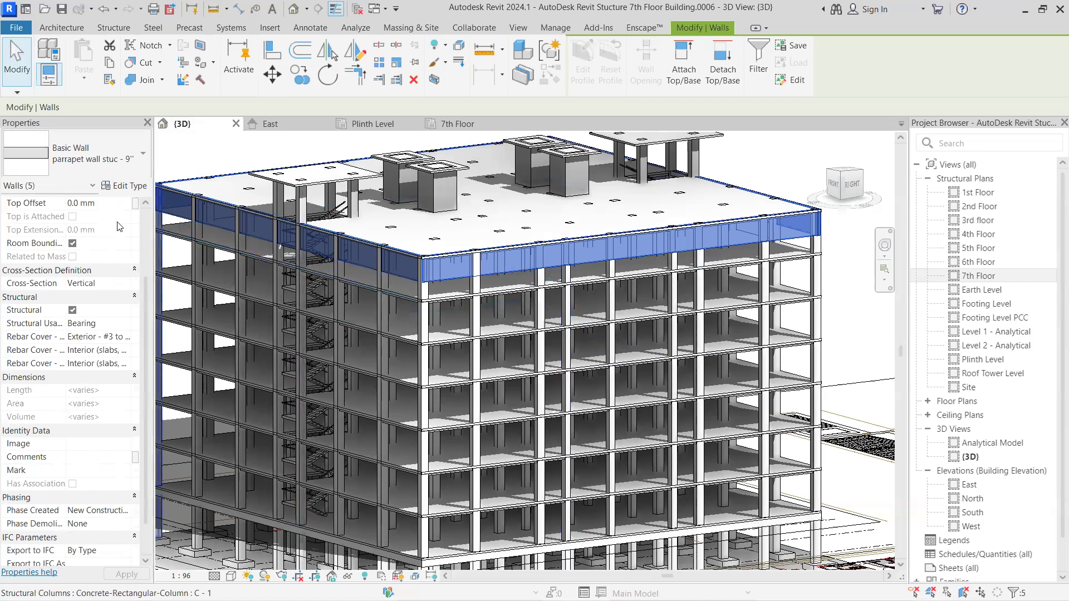
# Step: Open the base constraint level choices for the selected parapet walls
pyautogui.scroll(4, 118, 226)
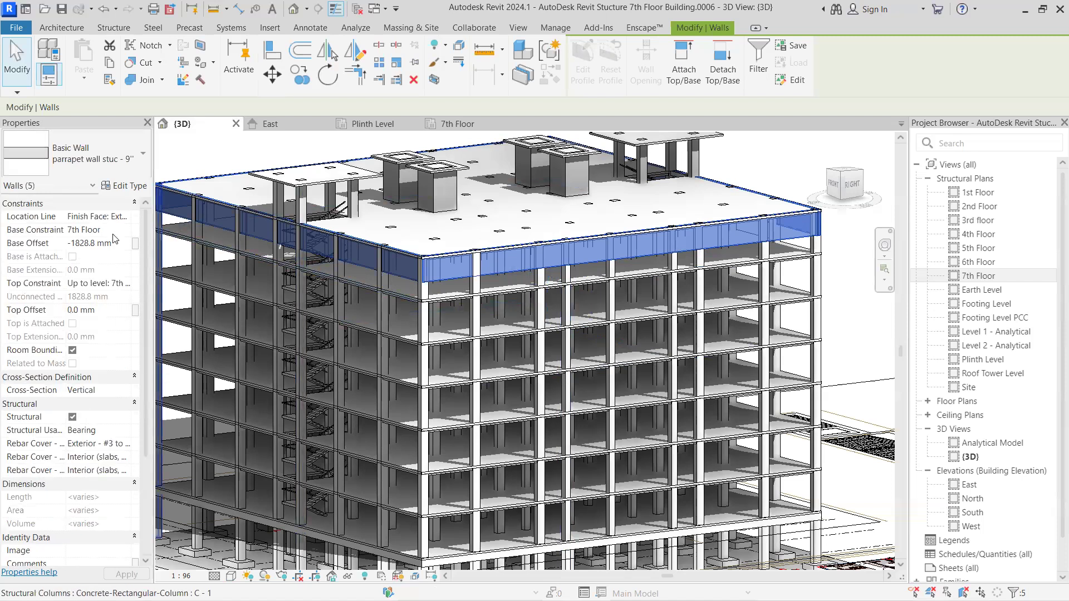
pyautogui.click(127, 232)
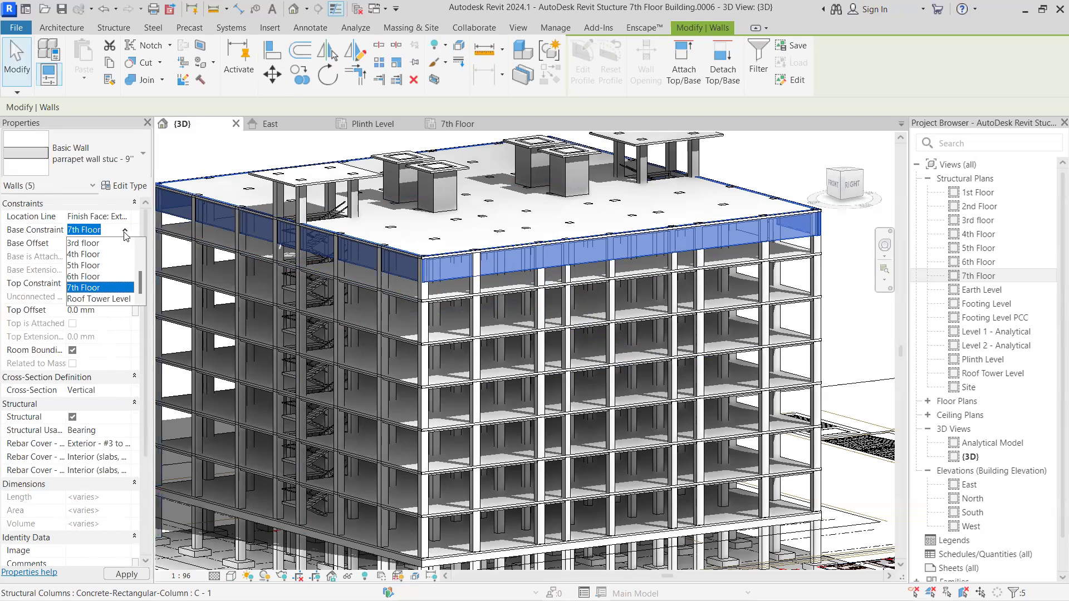
# Step: Try to set the base constraint of the five selected parapet walls to Roof Tower Level
pyautogui.click(105, 299)
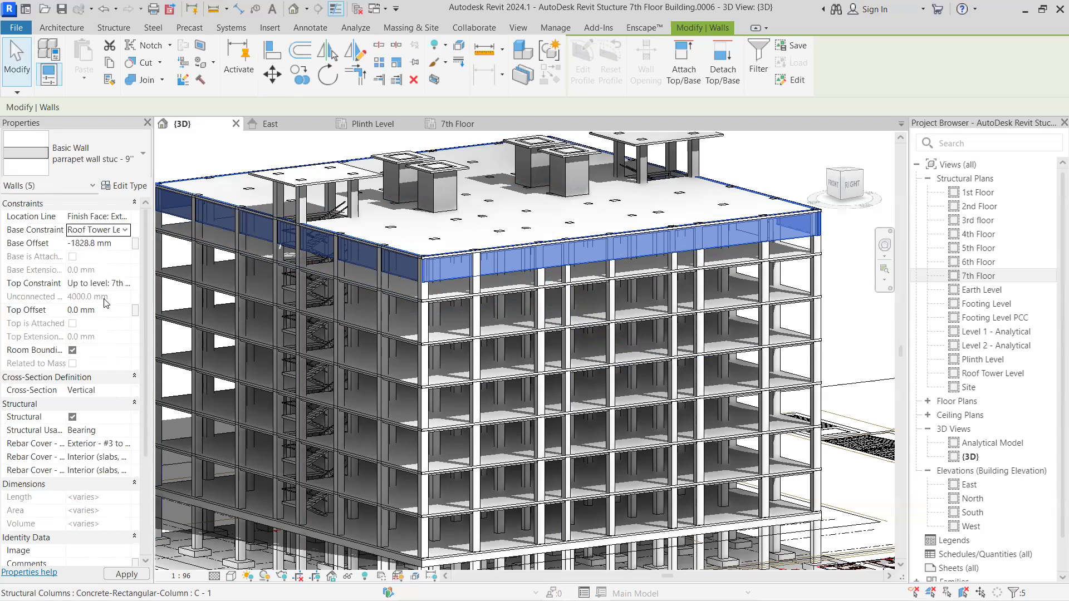
pyautogui.click(127, 574)
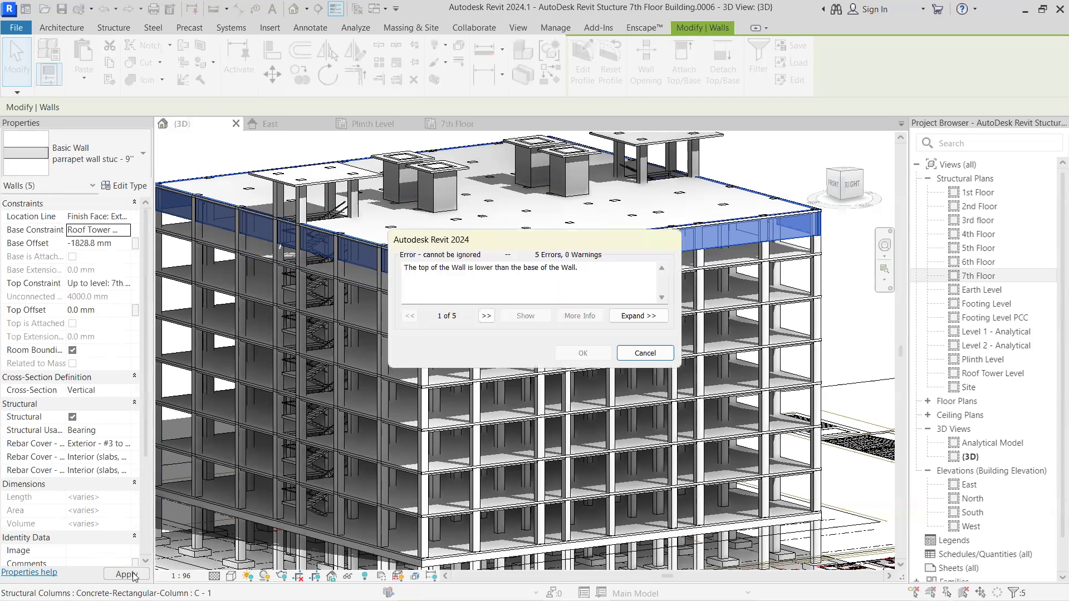
pyautogui.click(646, 353)
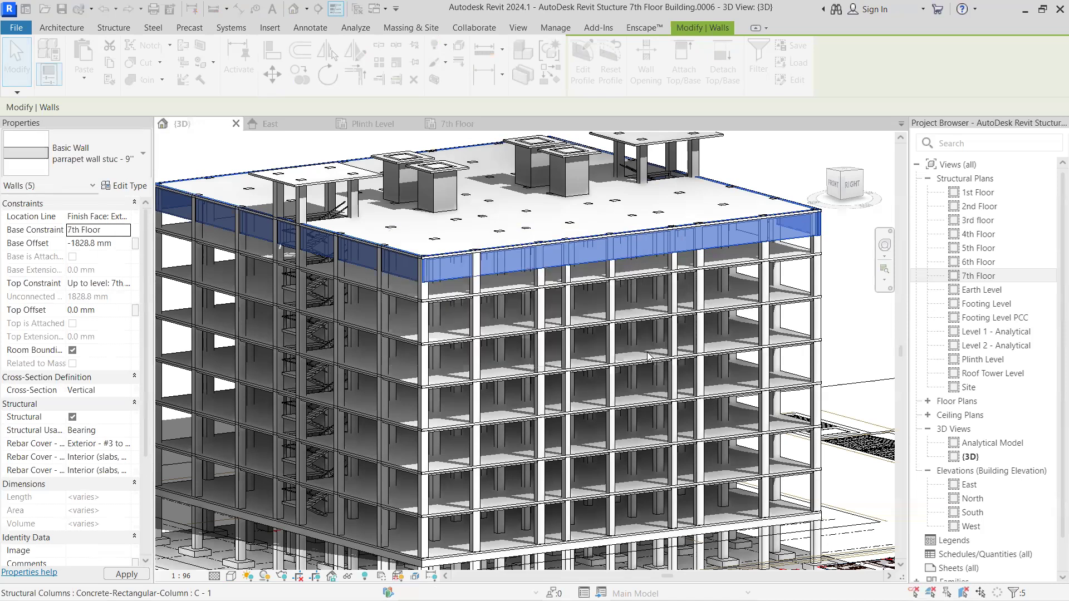
pyautogui.press('Escape')
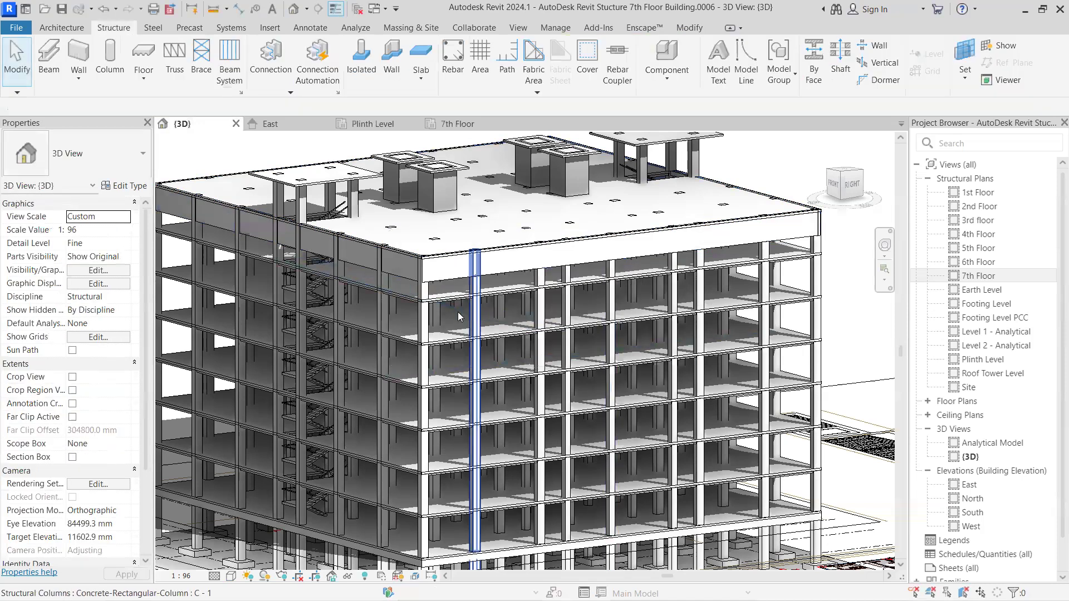
# Step: Try to set the base offset of the parapet wall on the building's right face to 0 mm
pyautogui.click(446, 278)
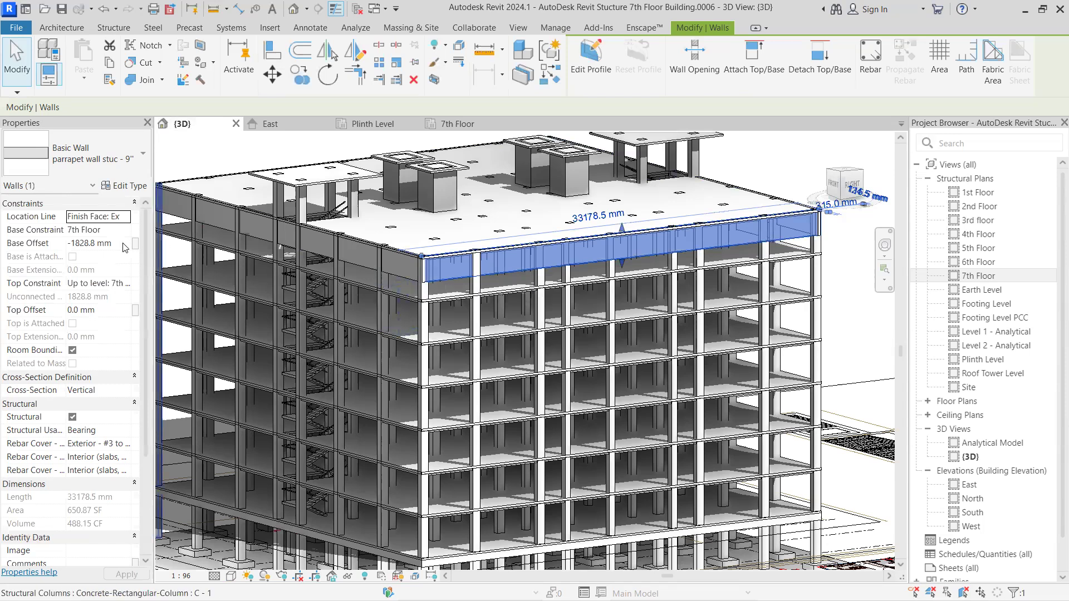
pyautogui.click(125, 247)
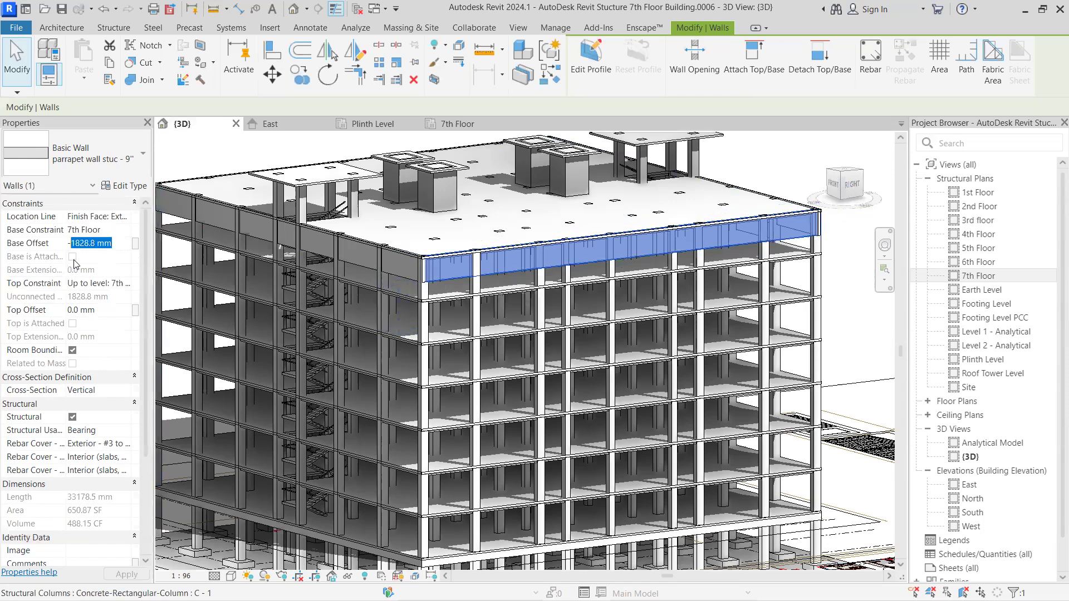
pyautogui.write('0')
pyautogui.press('Return')
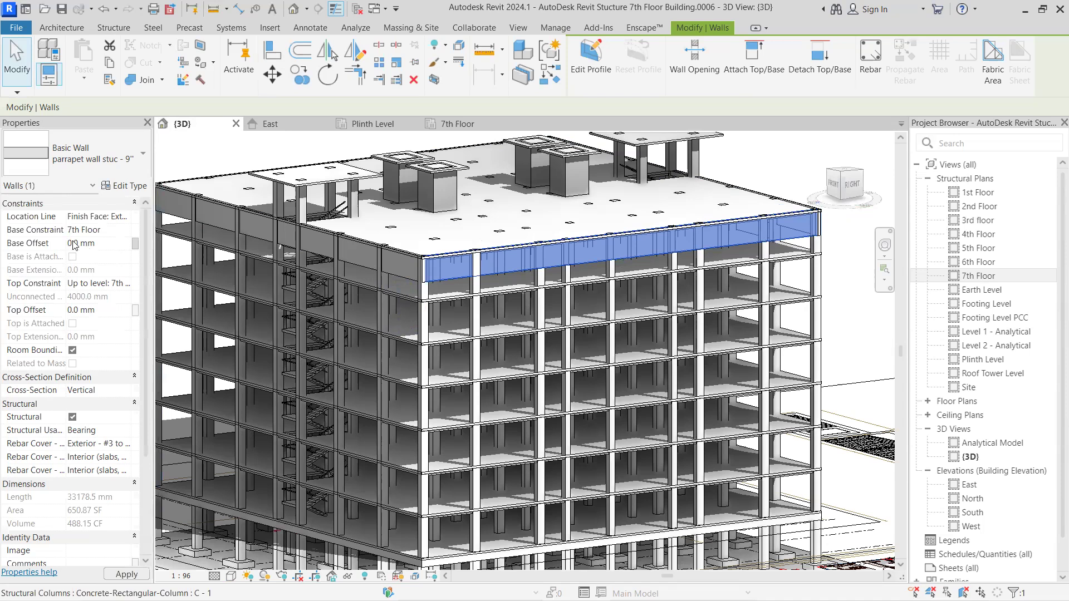
pyautogui.click(121, 578)
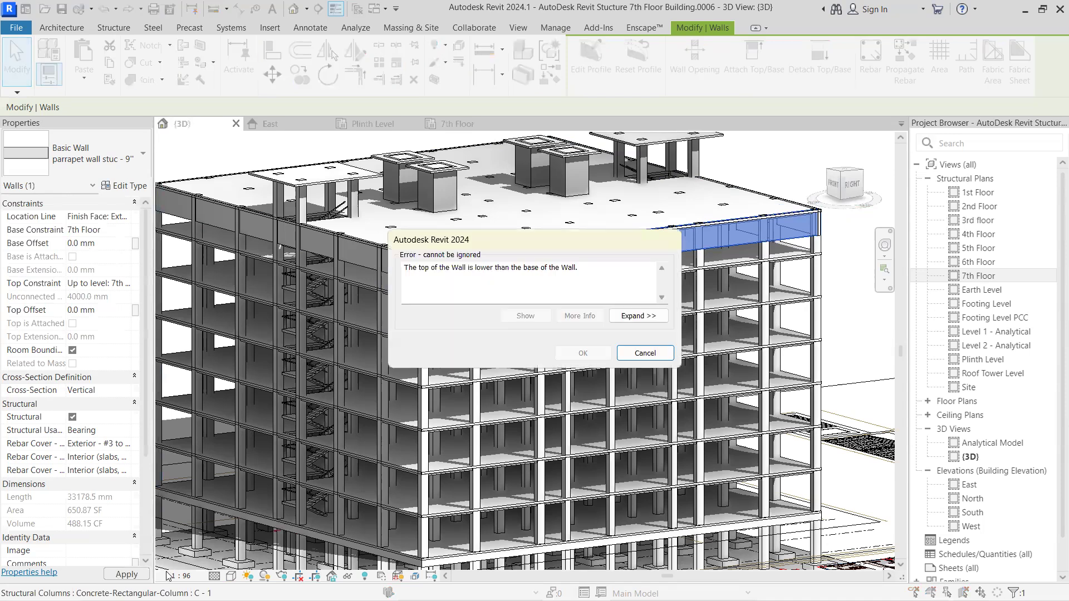
pyautogui.click(645, 353)
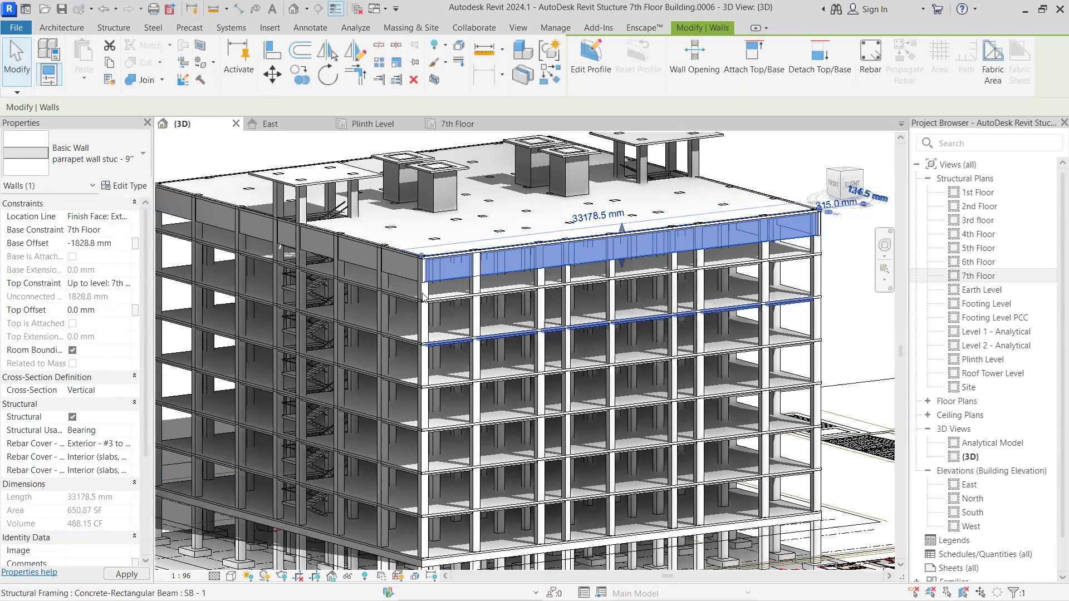
pyautogui.press('Escape')
# Step: Retry the 0 mm base offset on the same right-face parapet wall
pyautogui.click(448, 278)
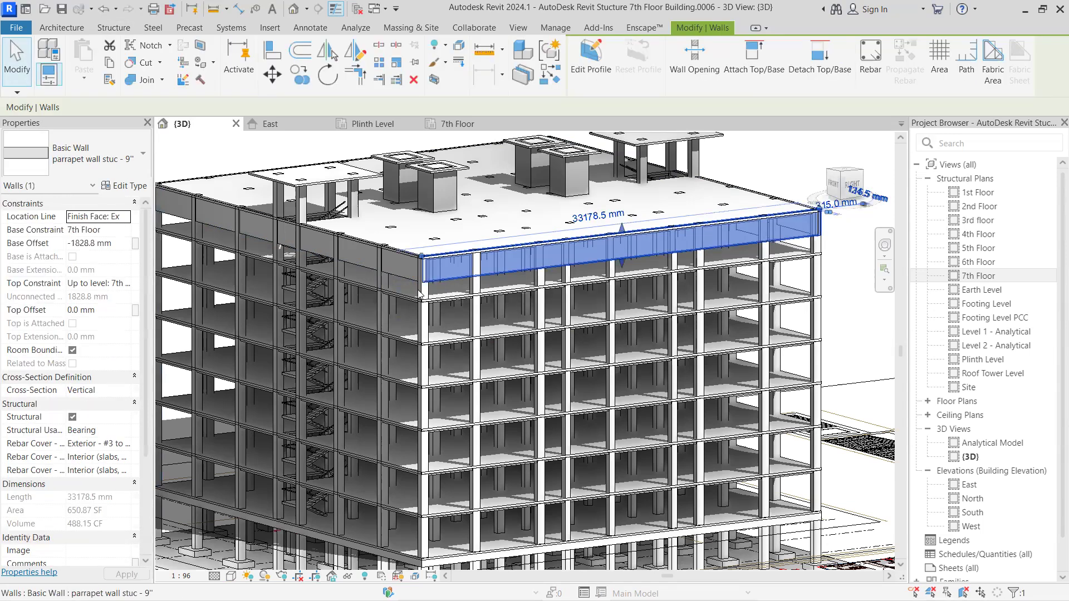
pyautogui.click(122, 243)
pyautogui.write('0')
pyautogui.press('Return')
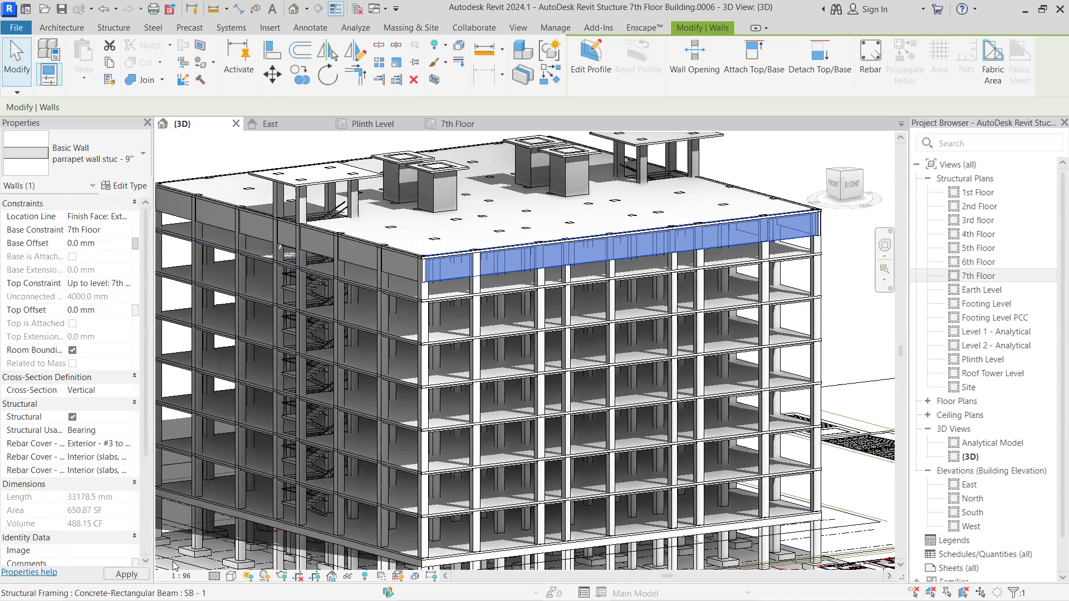
pyautogui.click(121, 574)
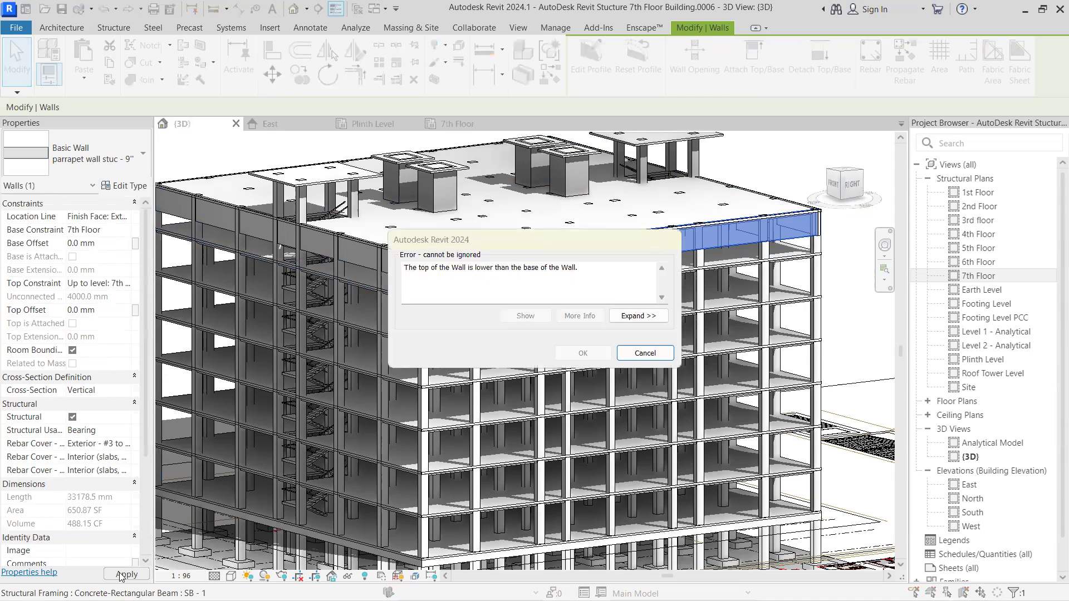
pyautogui.click(646, 353)
pyautogui.click(440, 274)
pyautogui.press('Escape')
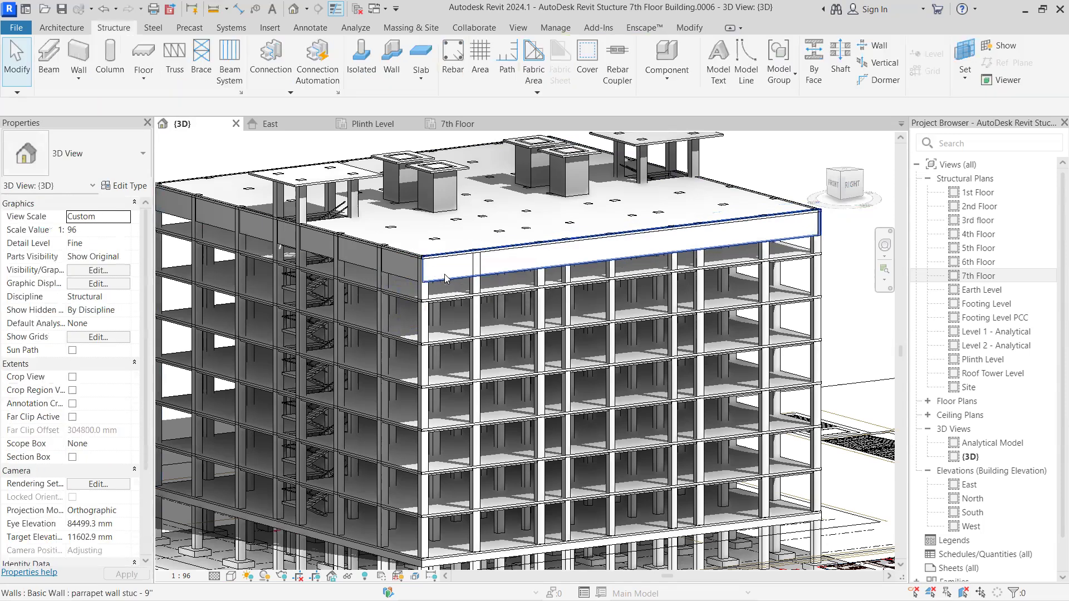
# Step: Examine the right-face parapet wall's height relative to the 7th Floor level in the East elevation
pyautogui.click(446, 279)
pyautogui.hotkey('ctrl', 'Tab')
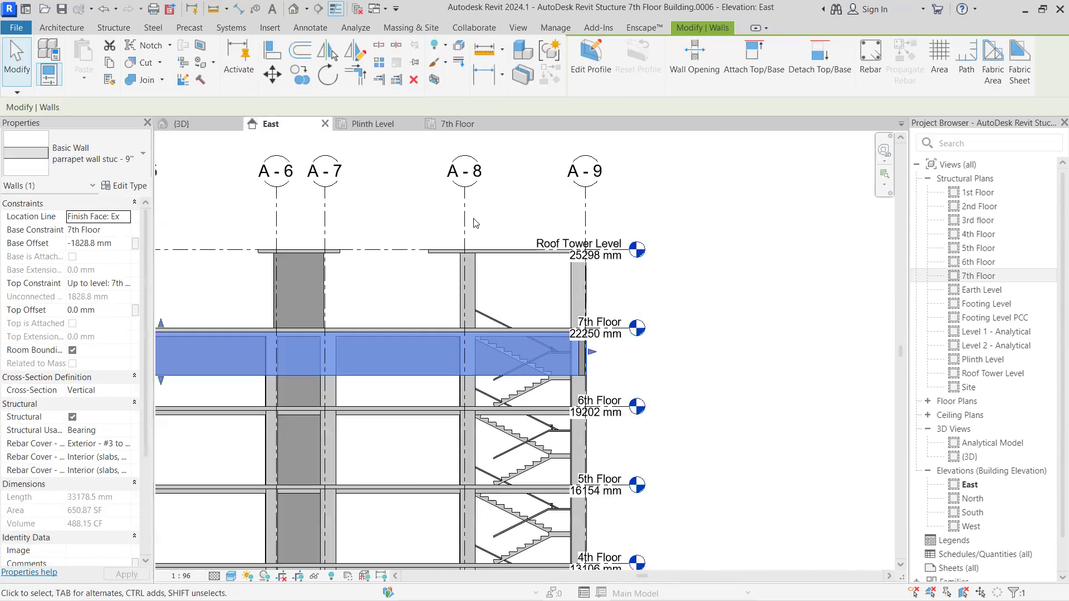
pyautogui.press('Escape')
pyautogui.scroll(-4, 436, 369)
pyautogui.moveTo(469, 373); pyautogui.dragTo(738, 361, button='middle')
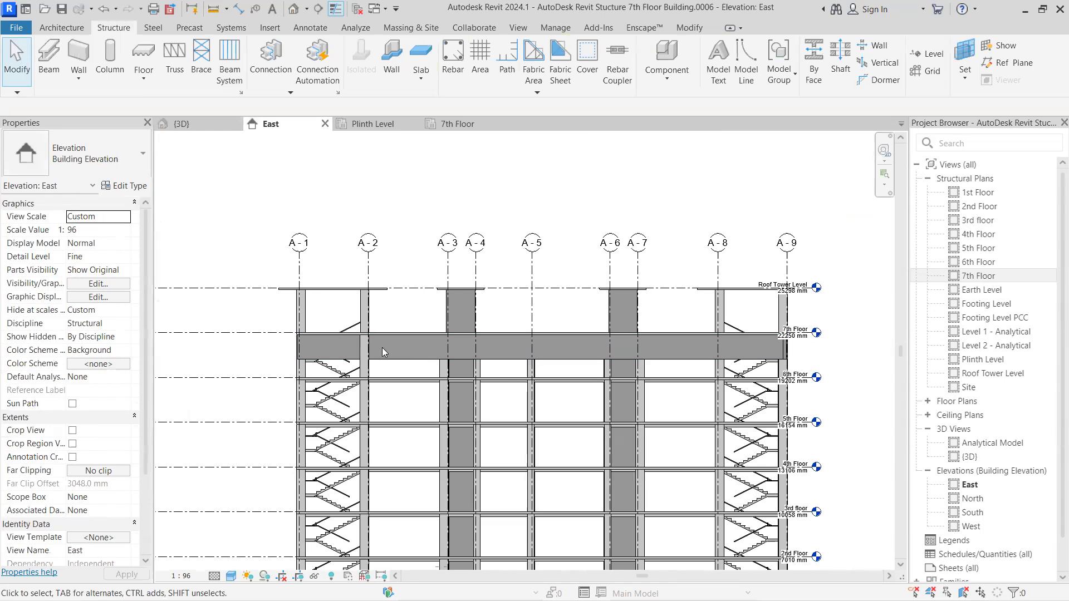
pyautogui.scroll(1, 382, 349)
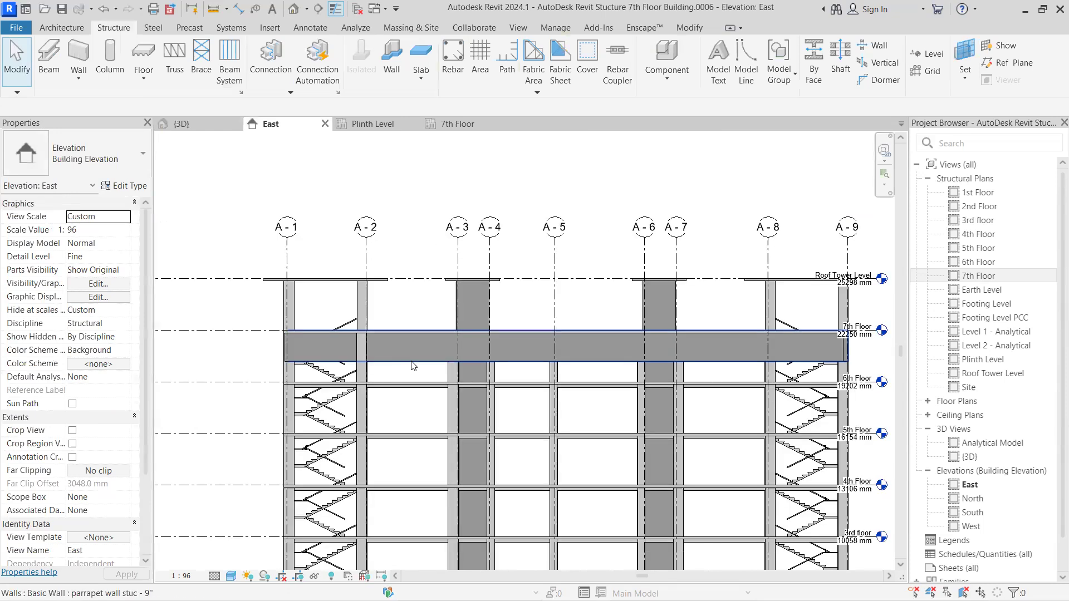
pyautogui.click(413, 365)
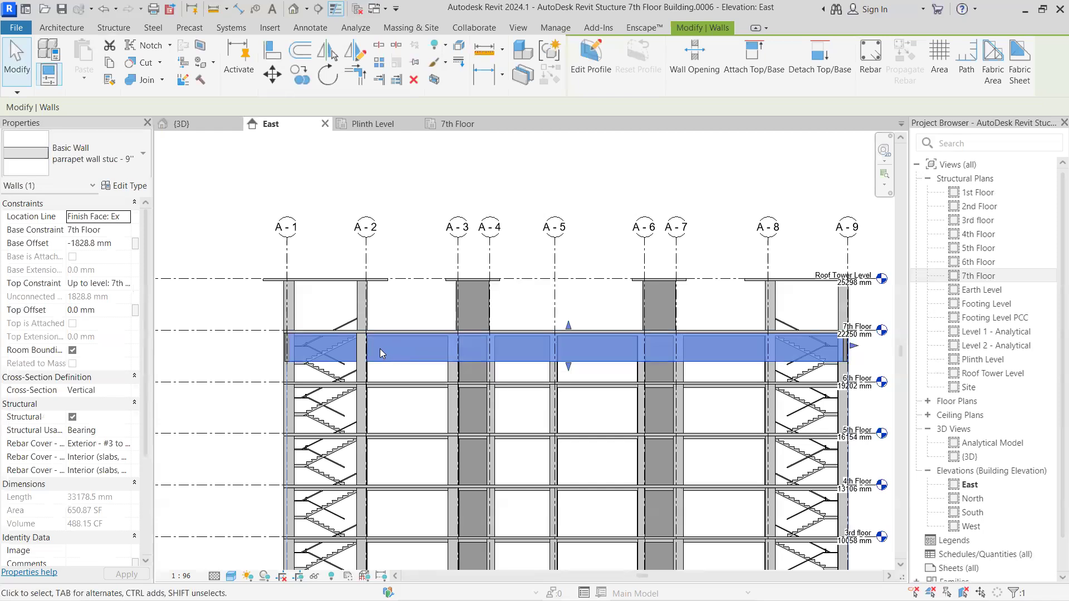
pyautogui.scroll(-2, 380, 348)
pyautogui.press('Escape')
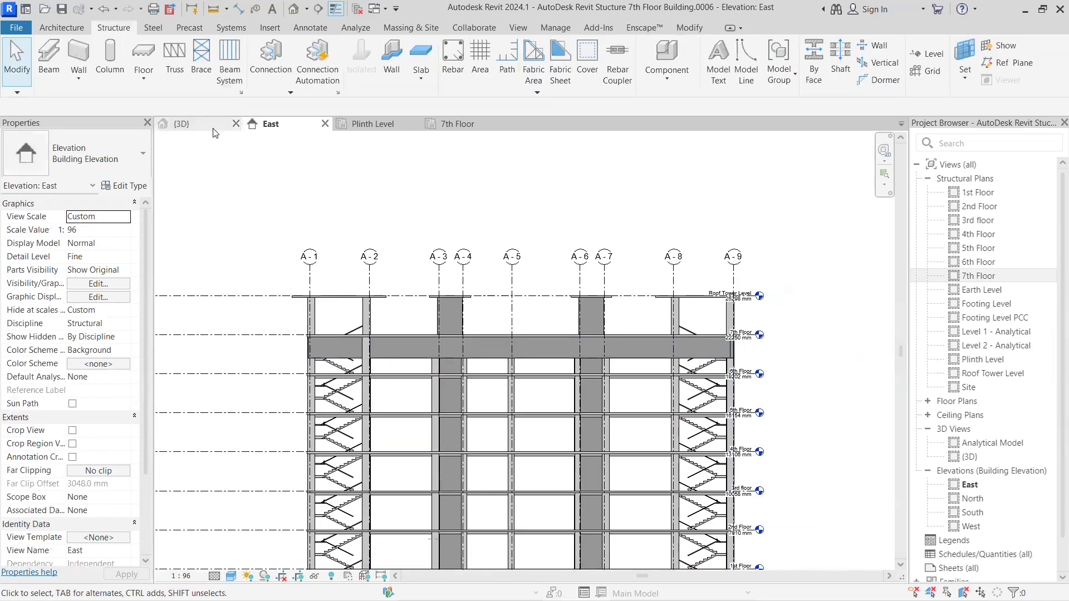
# Step: Inspect the right-face parapet wall and roof in the 3D view and compare the wall with the levels in the East elevation
pyautogui.click(214, 127)
pyautogui.scroll(4, 576, 258)
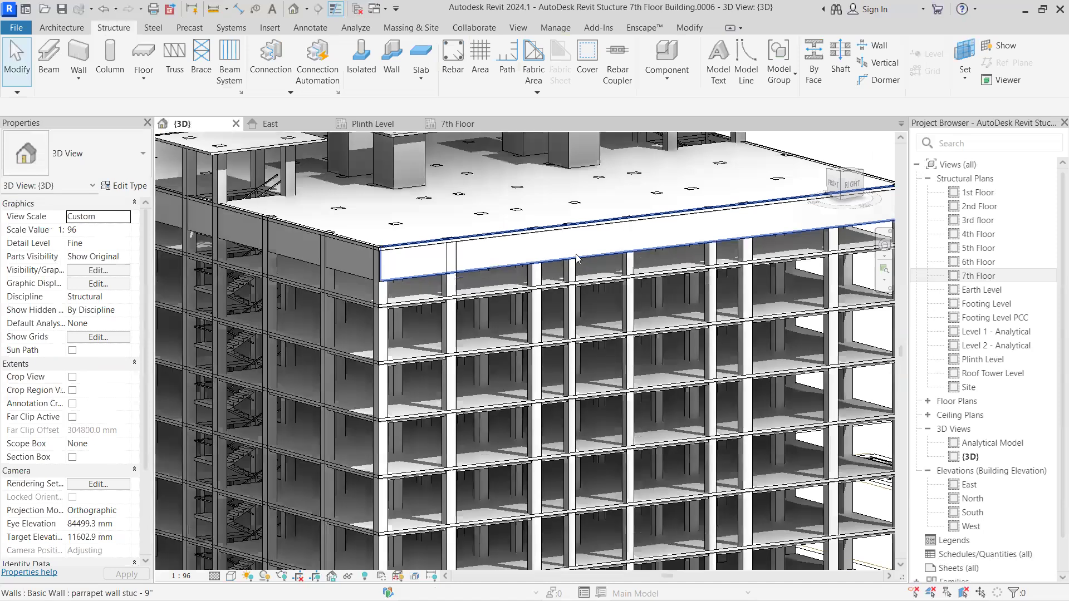
pyautogui.scroll(-4, 577, 258)
pyautogui.scroll(3, 452, 358)
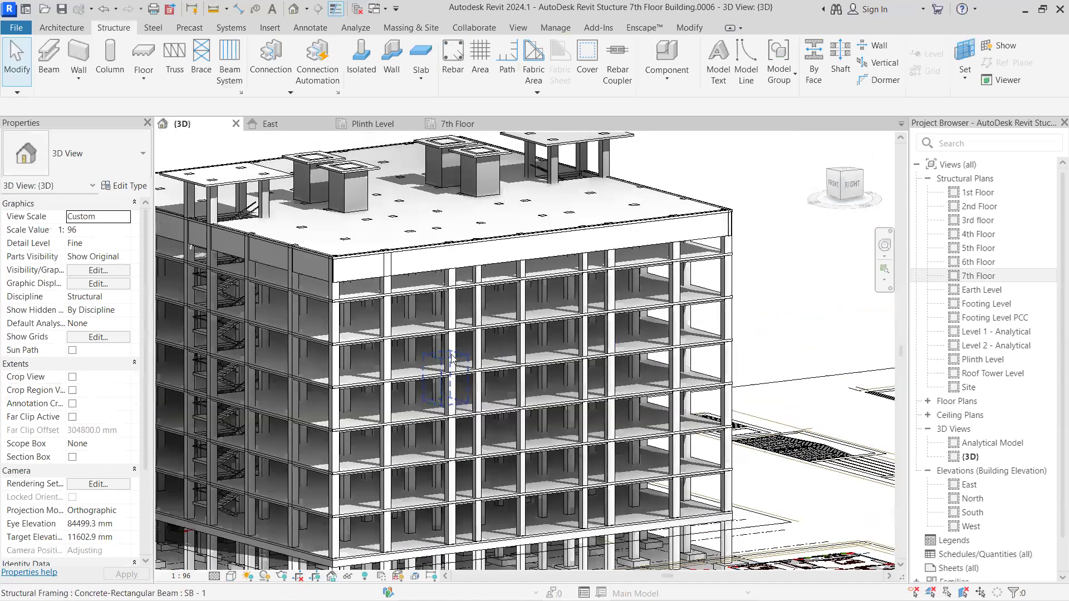
pyautogui.click(363, 279)
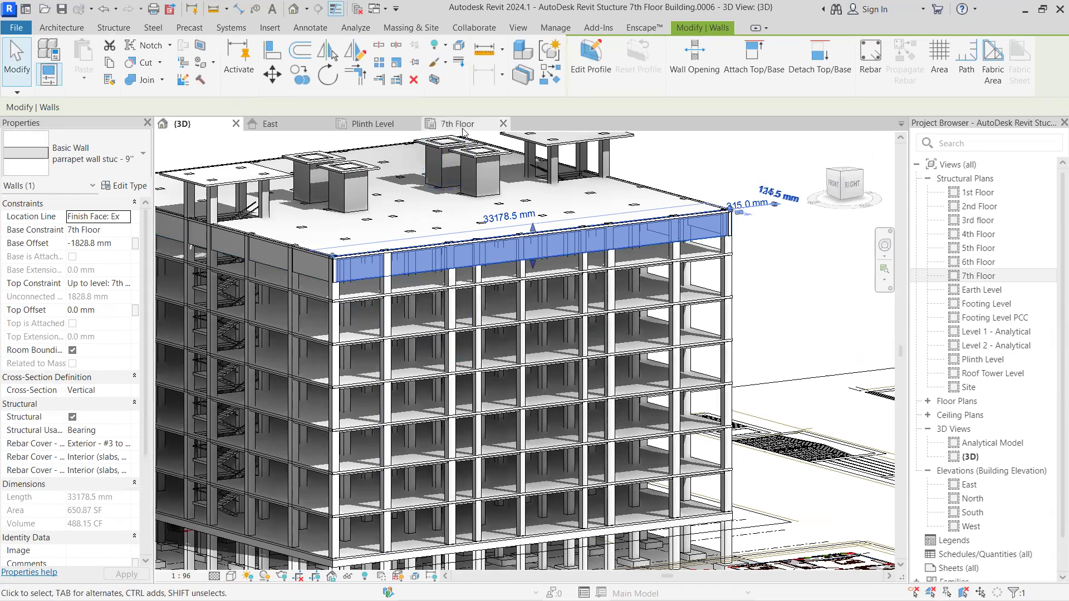
pyautogui.click(280, 128)
pyautogui.scroll(3, 751, 331)
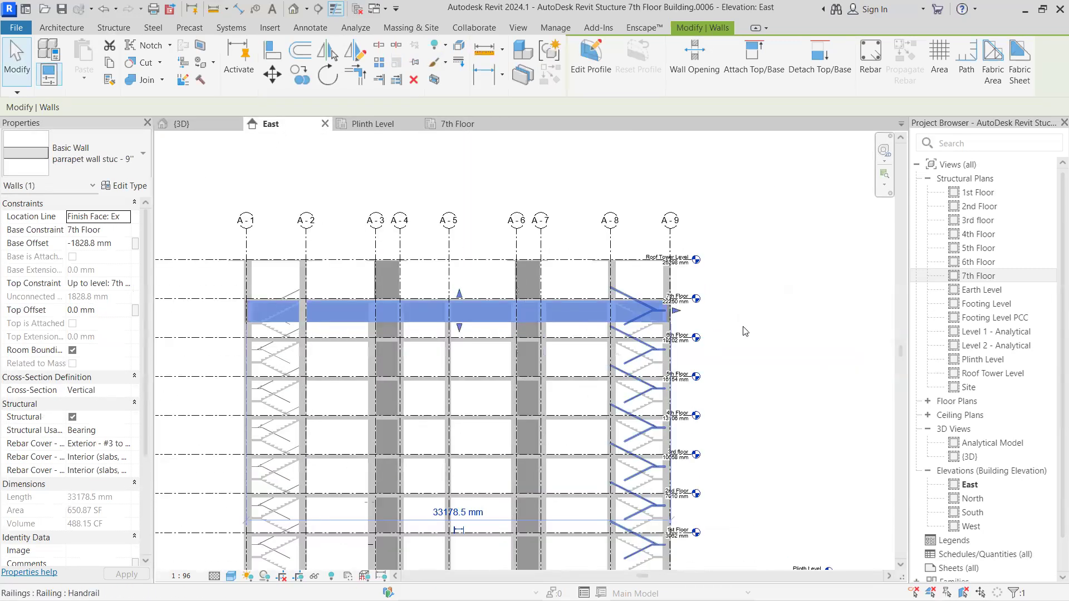
pyautogui.press('Escape')
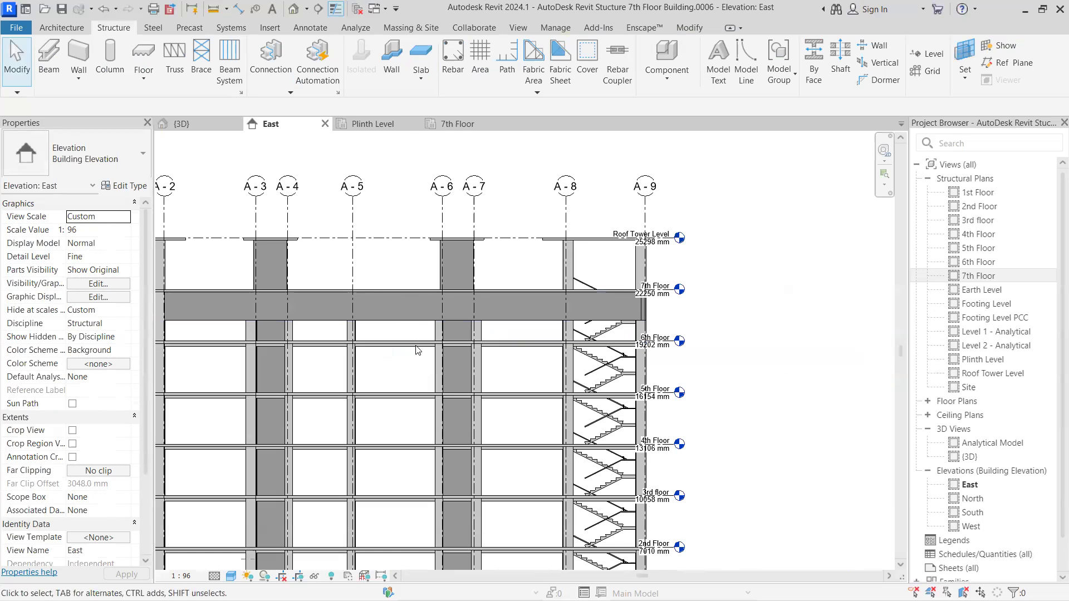
pyautogui.scroll(-4, 565, 350)
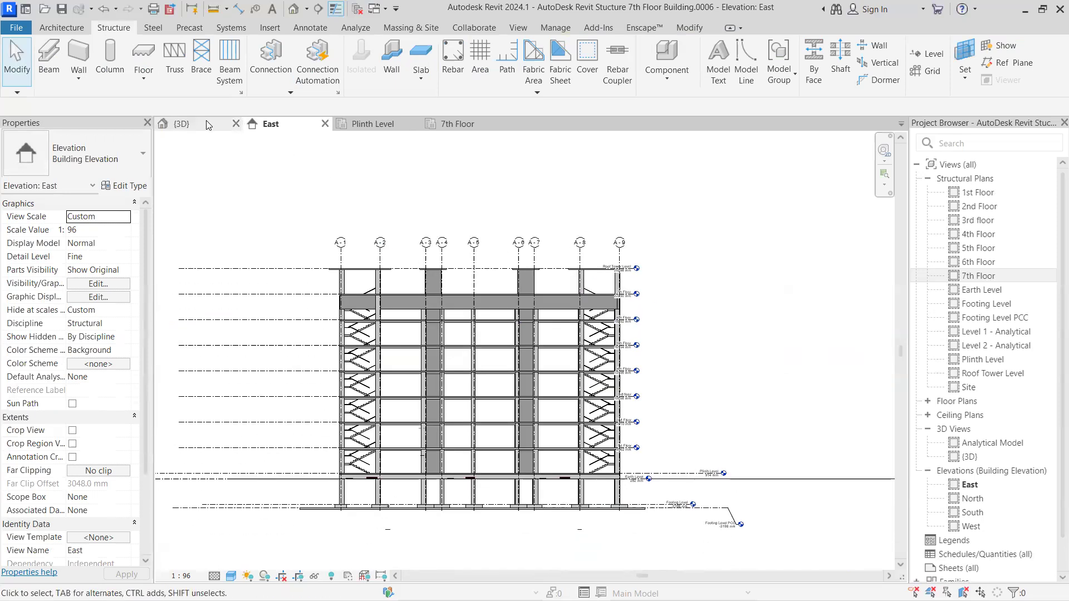
pyautogui.click(189, 123)
pyautogui.scroll(4, 387, 249)
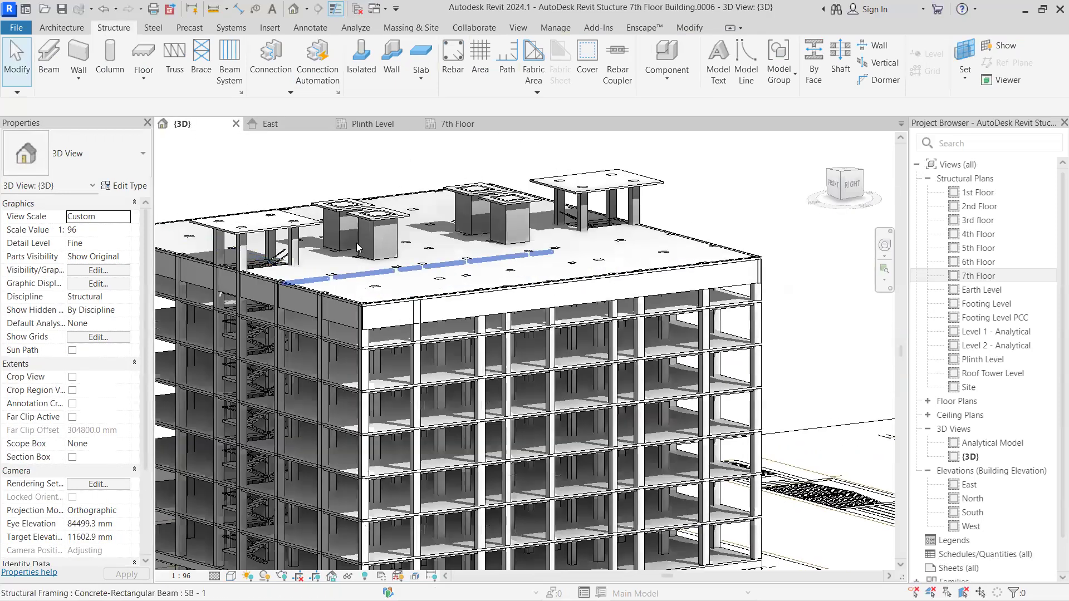
pyautogui.scroll(-3, 387, 243)
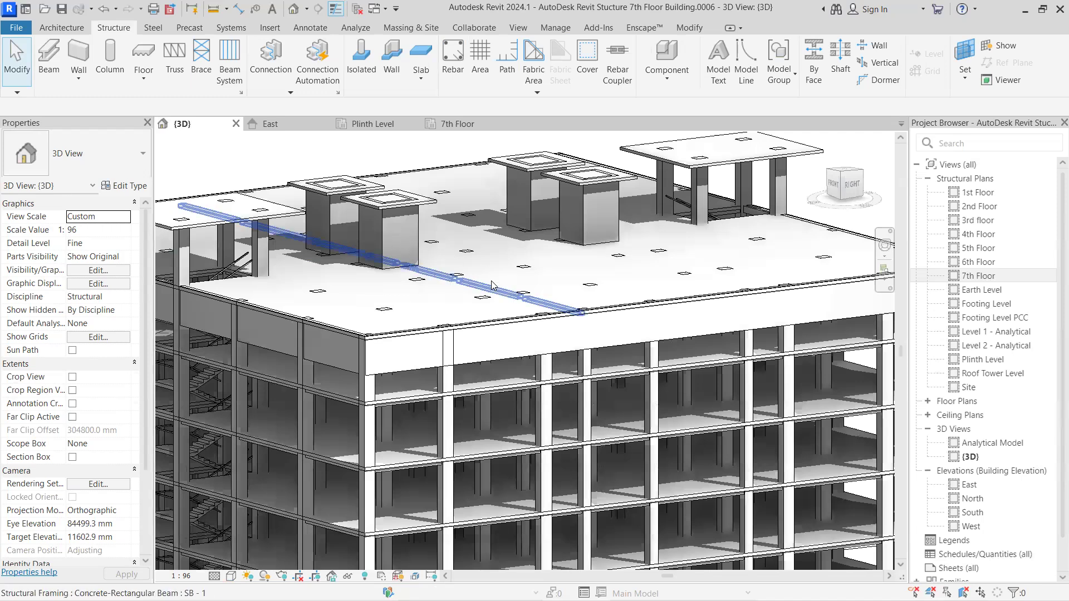
pyautogui.scroll(-2, 349, 245)
# Step: Examine the LIFT NO 1 and LIFT NO 2 model groups in the Plinth Level structural plan
pyautogui.click(372, 123)
pyautogui.click(454, 124)
pyautogui.click(402, 124)
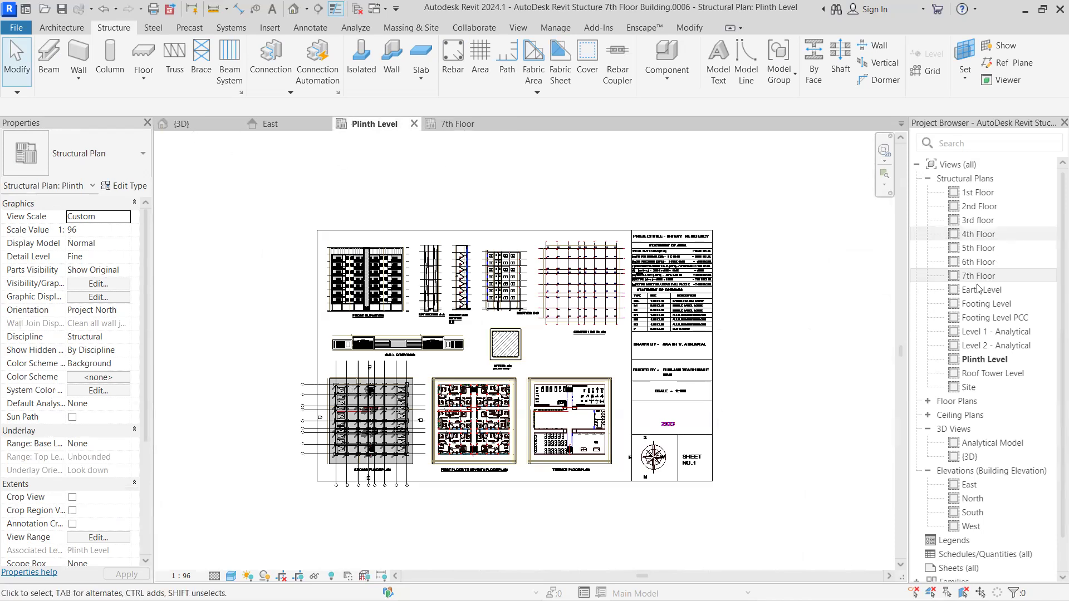
pyautogui.scroll(-2, 984, 334)
pyautogui.click(984, 327)
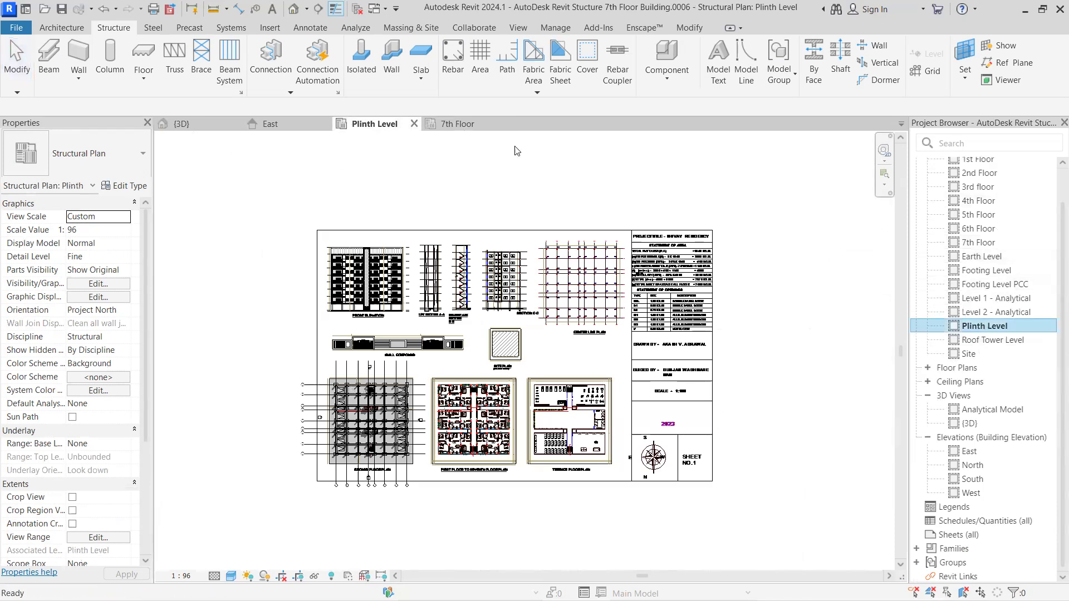
pyautogui.scroll(4, 393, 413)
pyautogui.scroll(5, 394, 413)
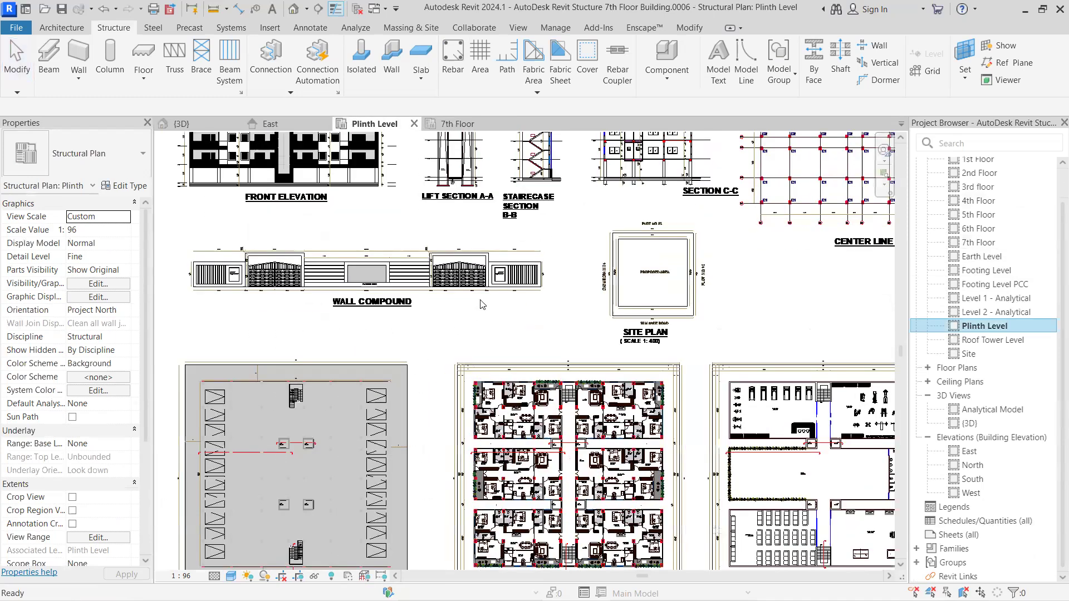
pyautogui.moveTo(456, 308); pyautogui.dragTo(628, 229, button='middle')
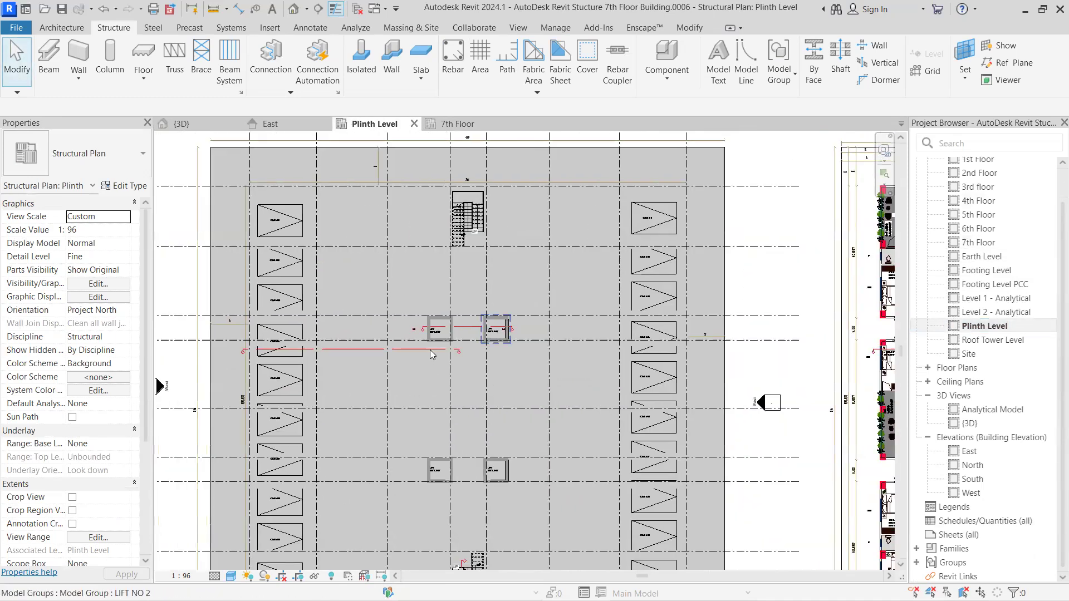
pyautogui.scroll(7, 430, 340)
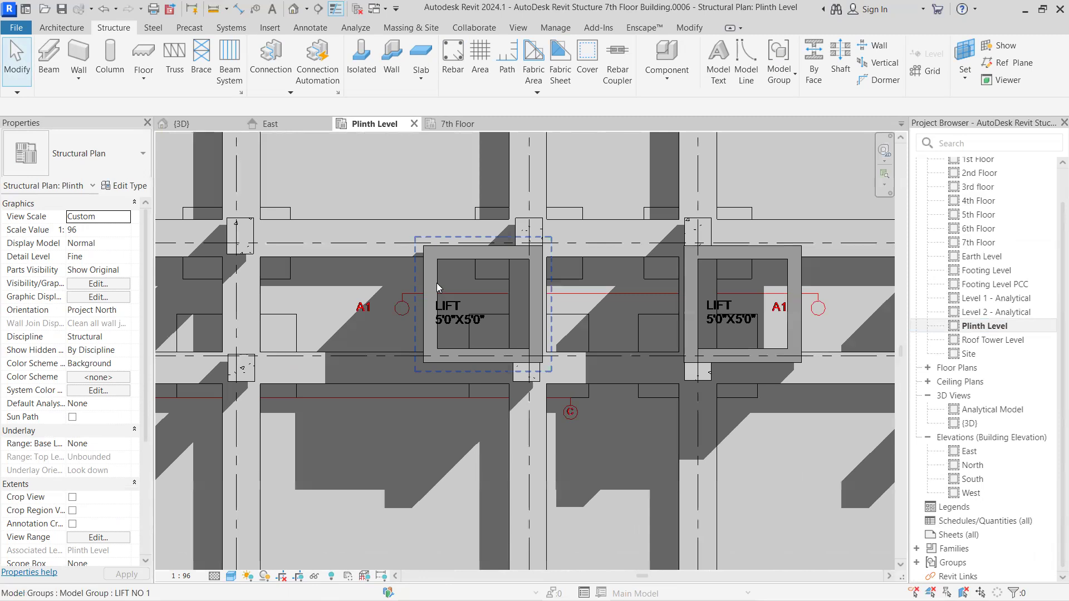
pyautogui.click(437, 283)
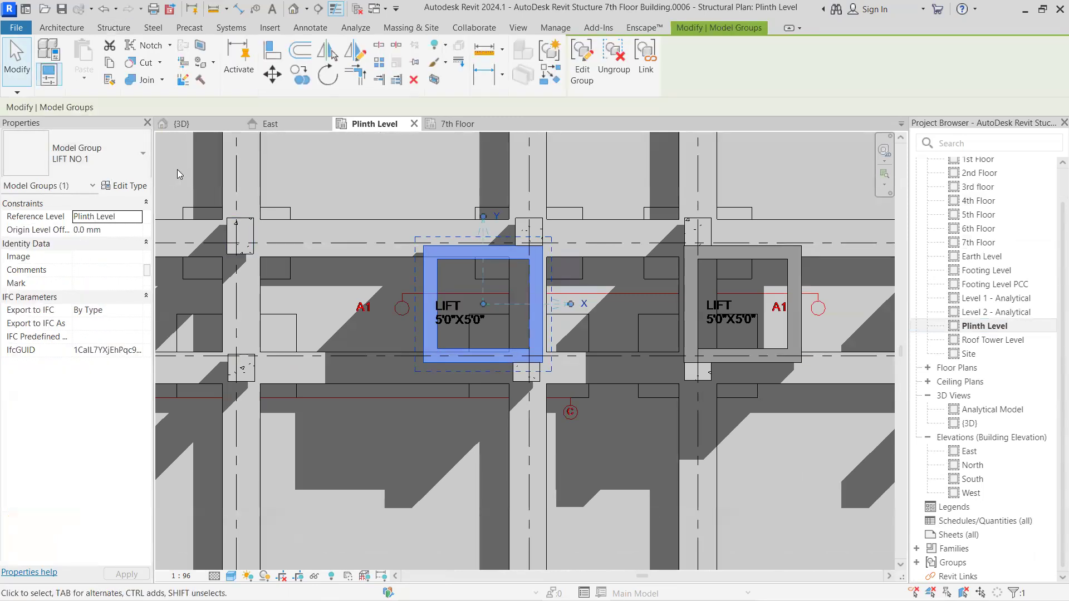
pyautogui.scroll(-2, 607, 251)
pyautogui.press('Escape')
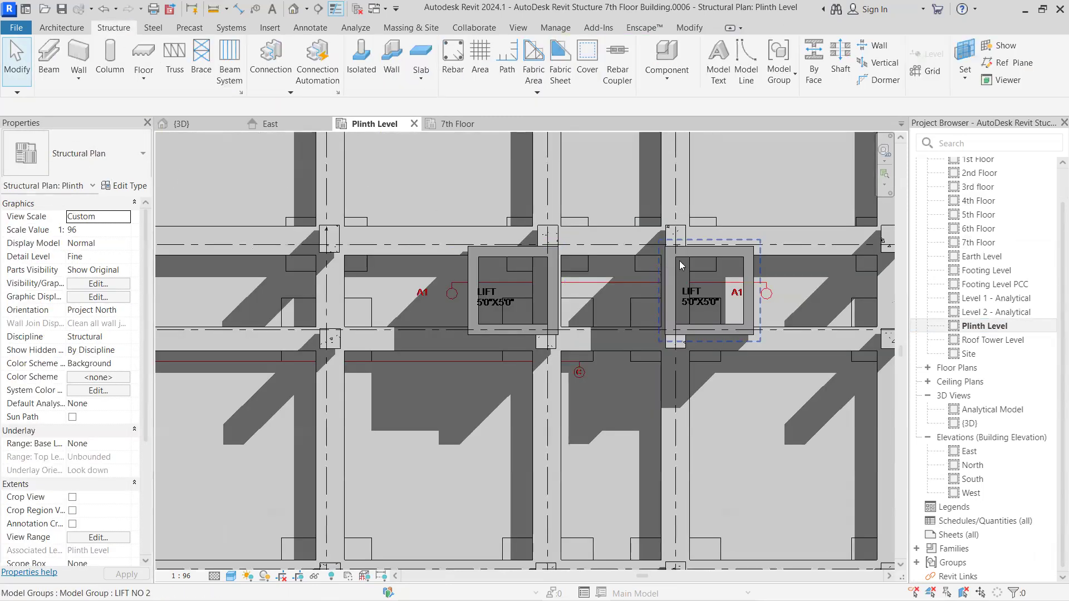
pyautogui.click(679, 261)
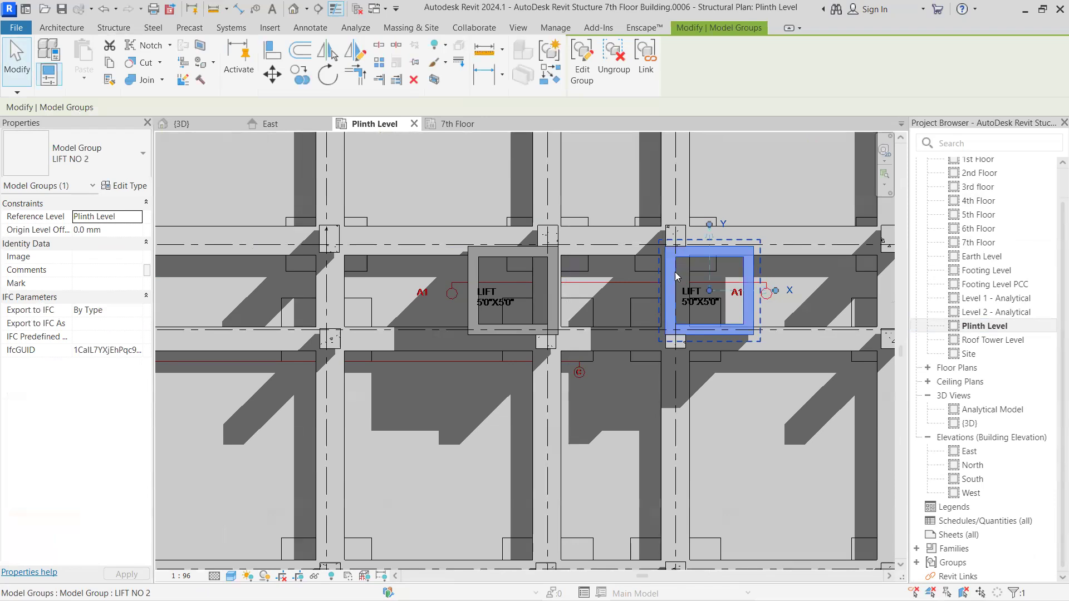
# Step: Select all instances of the parapet wall around the roof in the 3D view and delete them
pyautogui.click(459, 124)
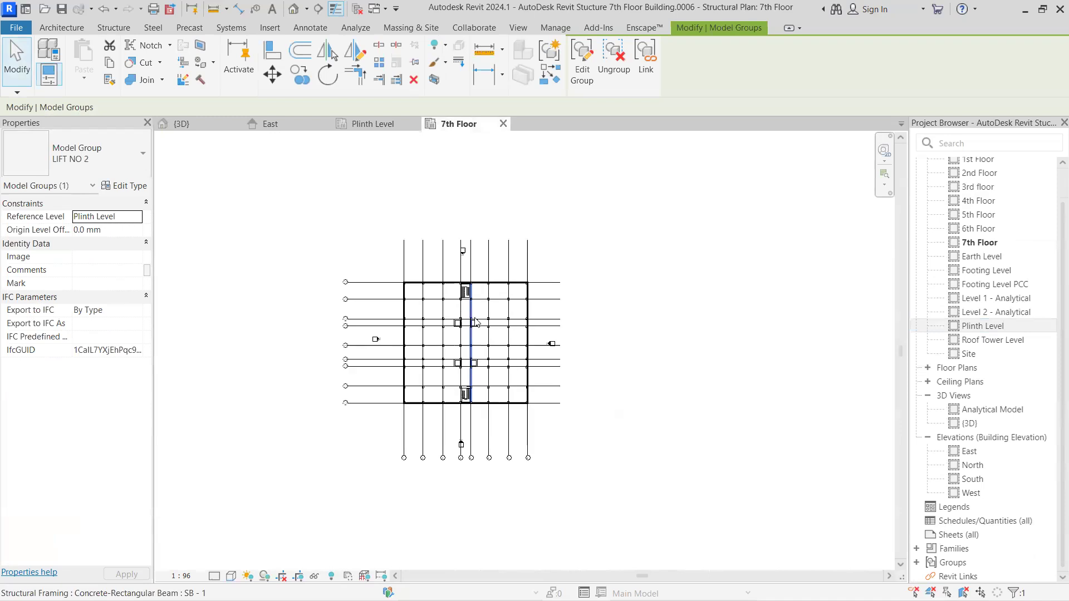
pyautogui.scroll(2, 475, 322)
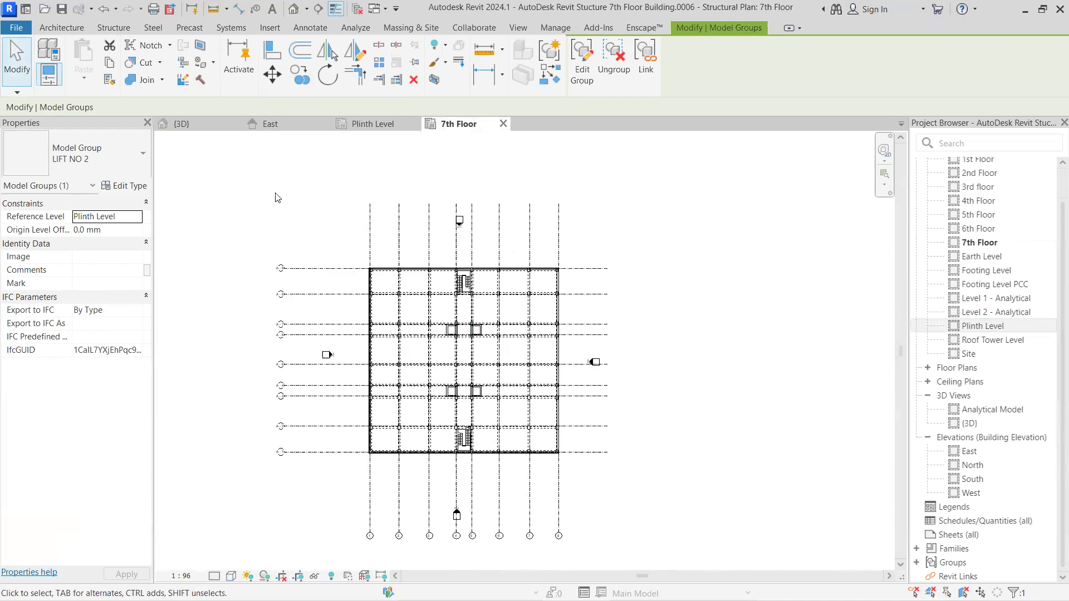
pyautogui.click(214, 128)
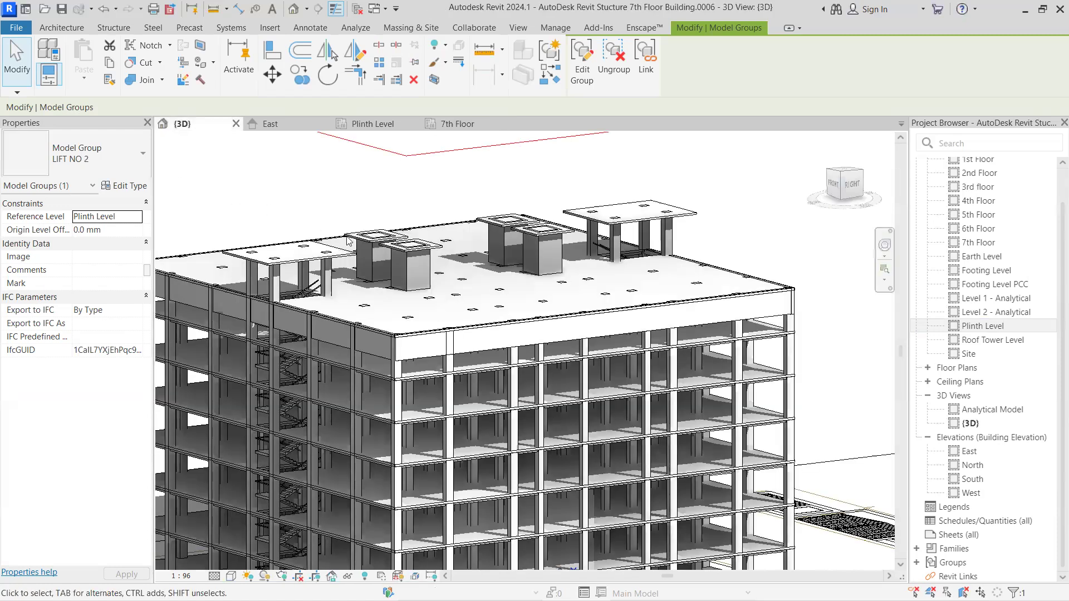
pyautogui.click(423, 355)
pyautogui.press('s')
pyautogui.press('a')
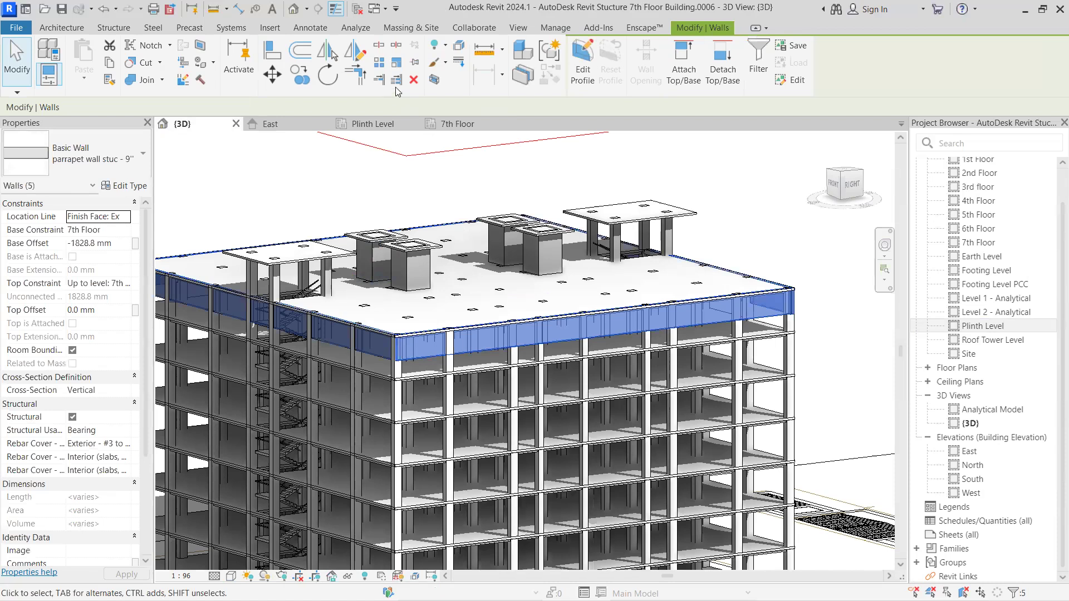
pyautogui.press('Escape')
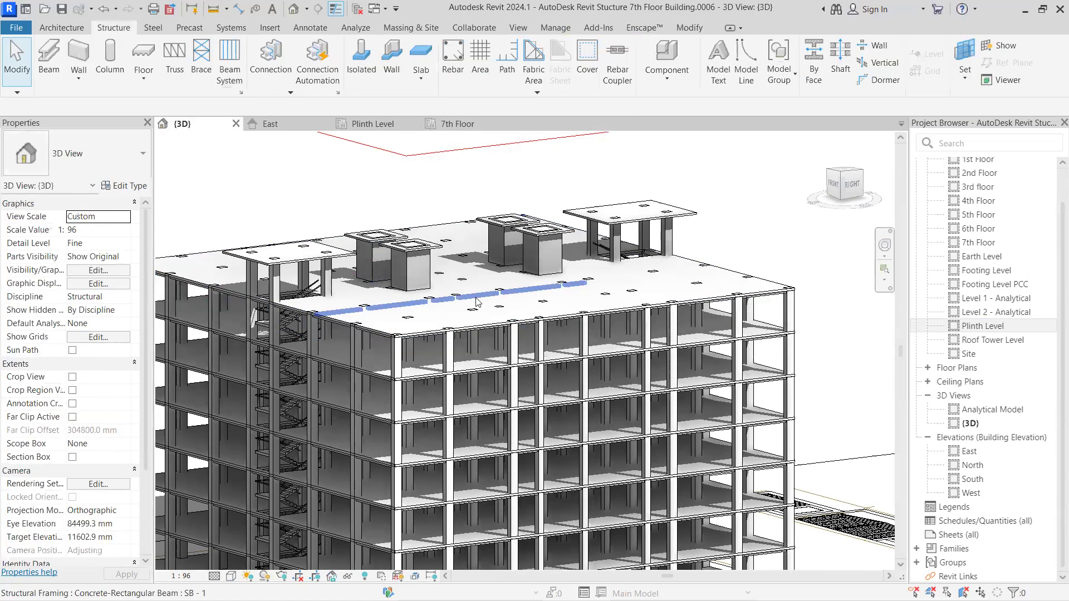
# Step: Start a structural wall of type parrapet wall stuc - 9'' in the 7th Floor plan, applying a 0 mm base offset and resetting the constraints
pyautogui.click(457, 123)
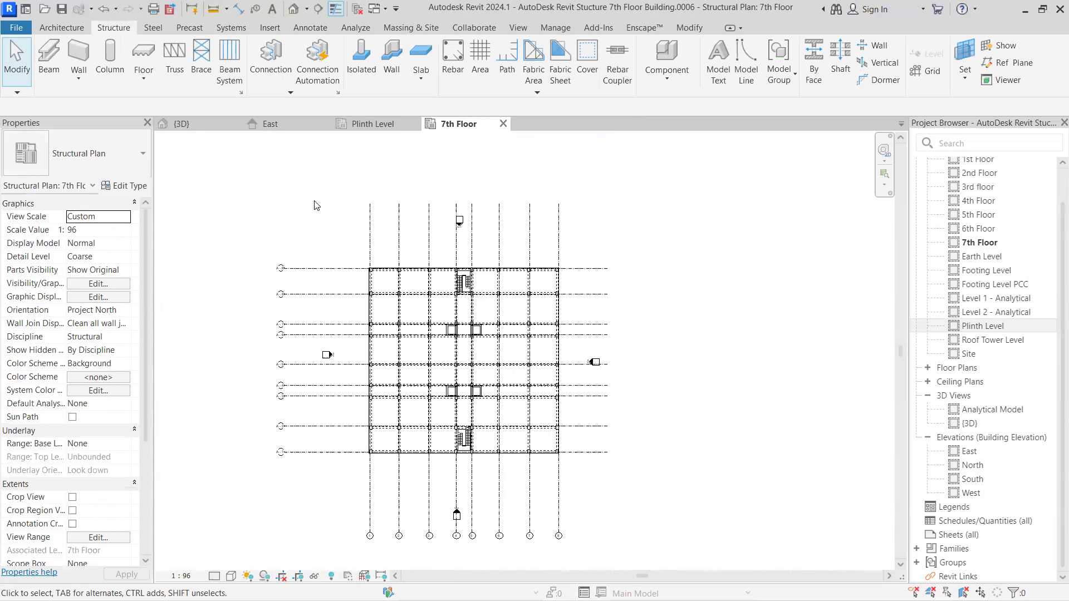
pyautogui.scroll(4, 418, 295)
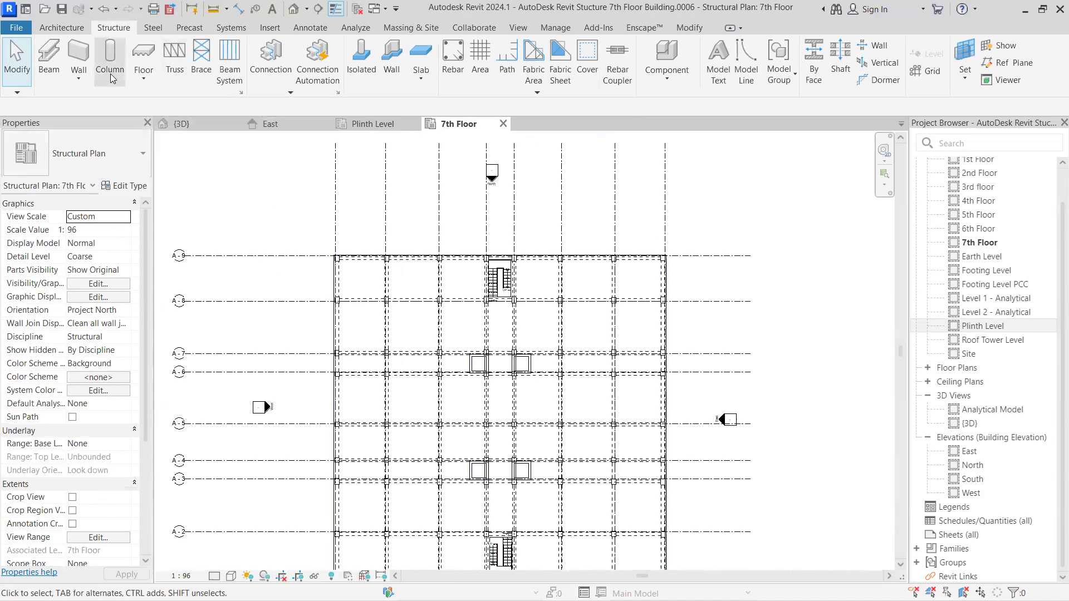
pyautogui.click(79, 72)
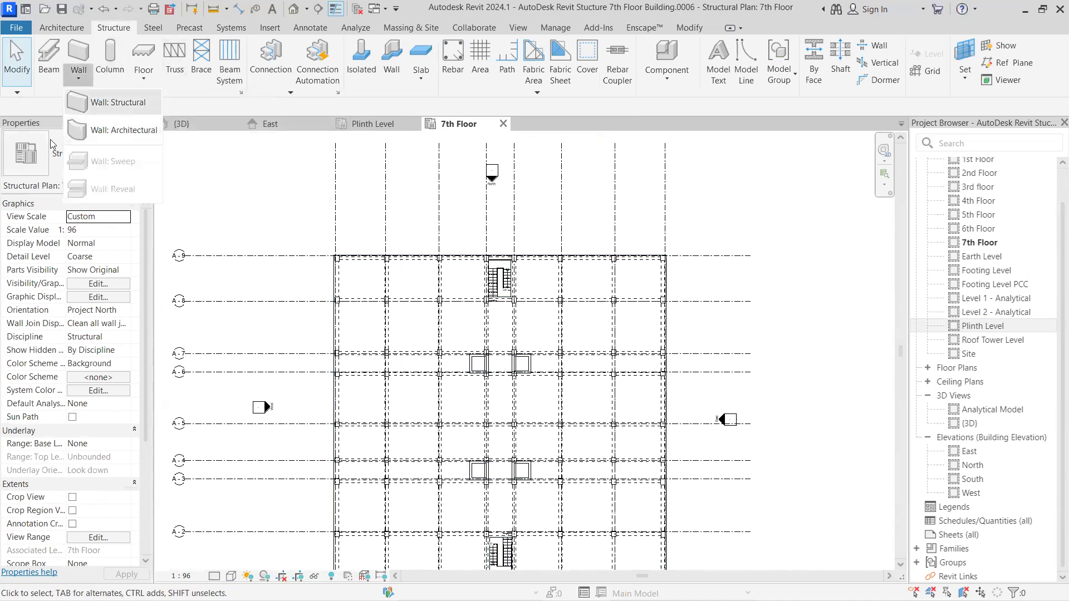
pyautogui.click(115, 102)
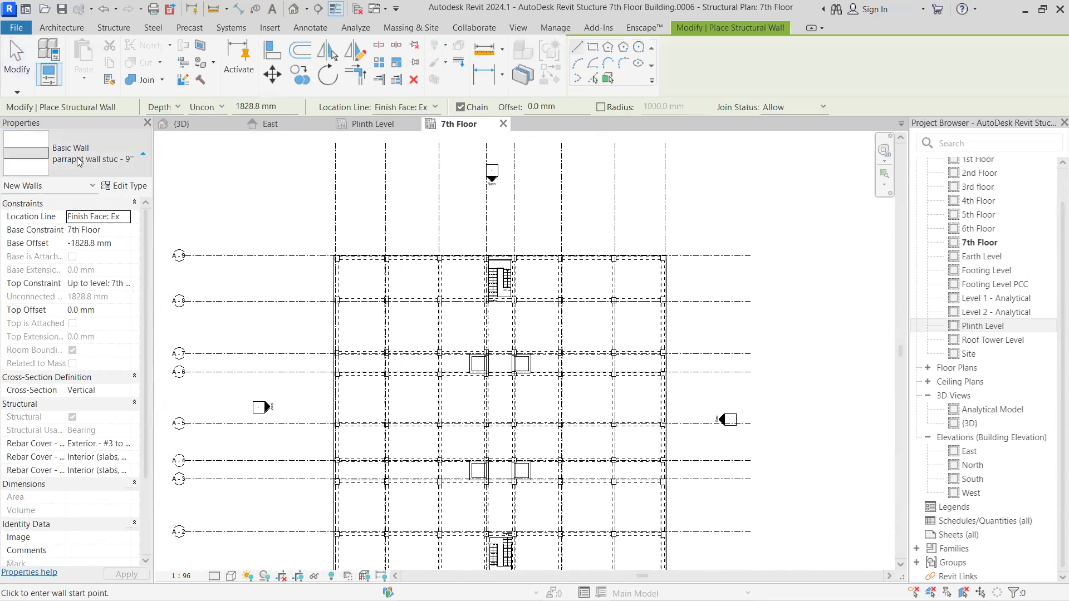
pyautogui.click(79, 161)
pyautogui.click(97, 270)
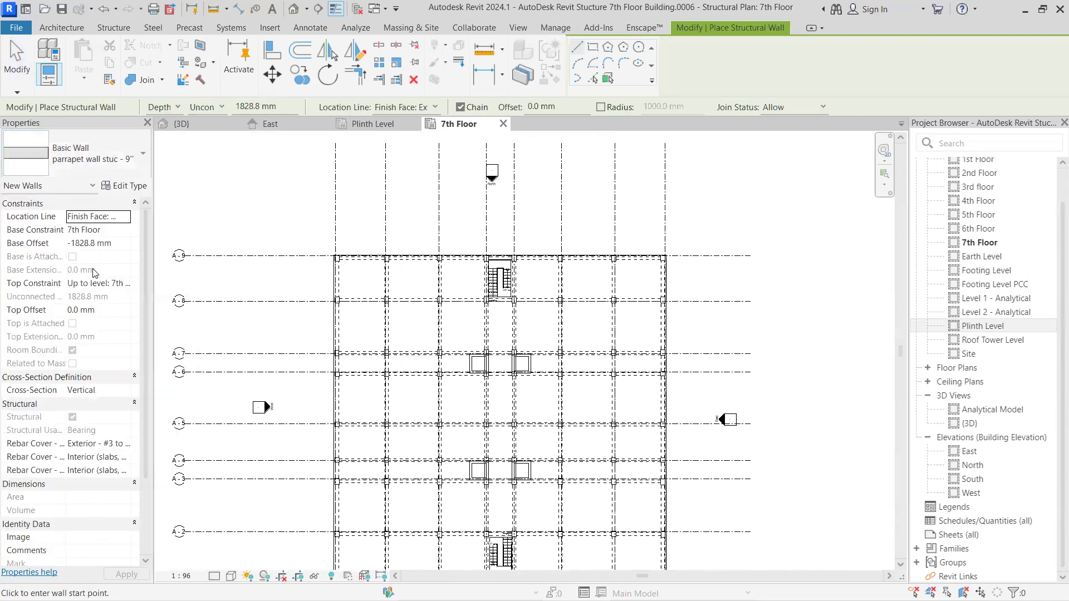
pyautogui.click(127, 243)
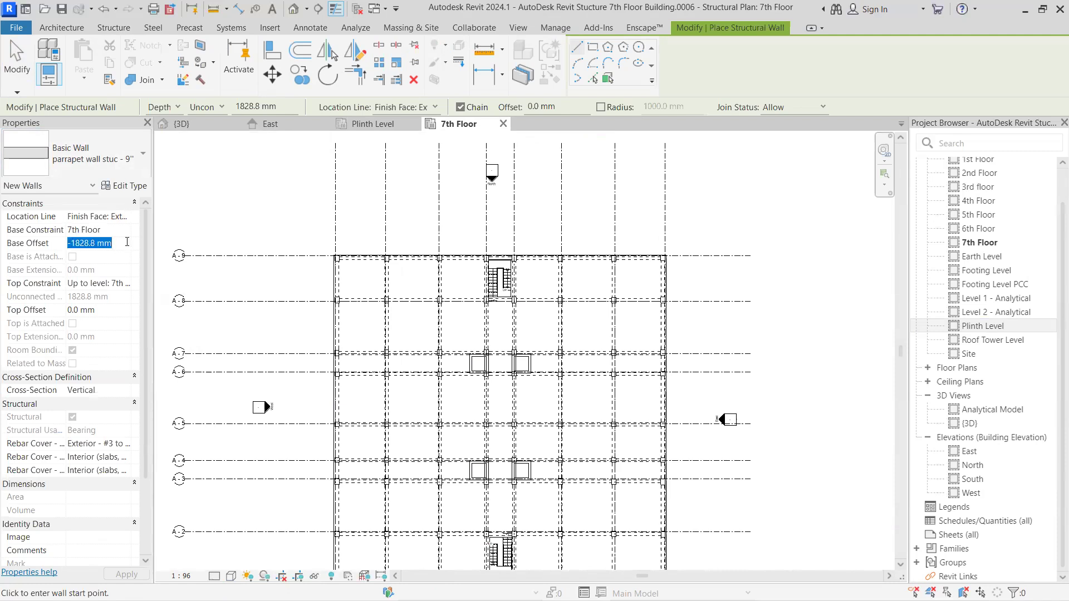
pyautogui.write('0')
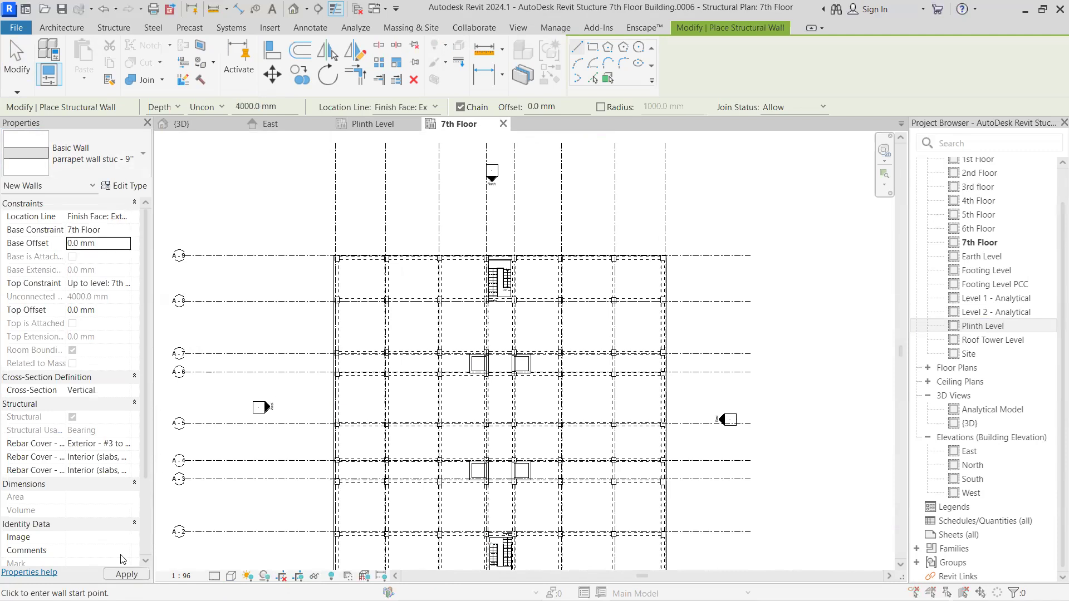
pyautogui.click(126, 574)
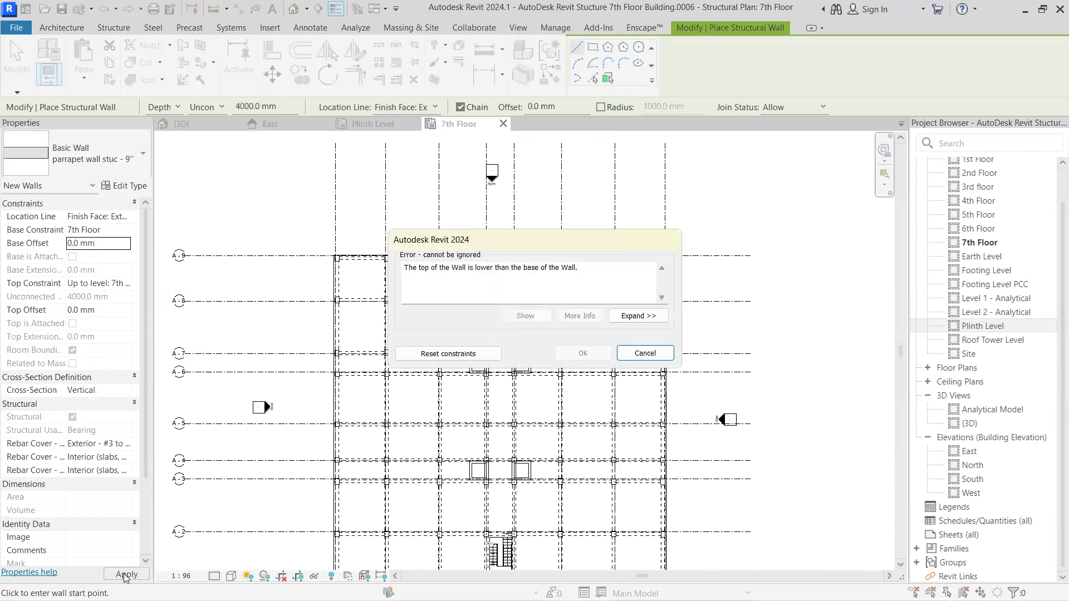
pyautogui.click(490, 357)
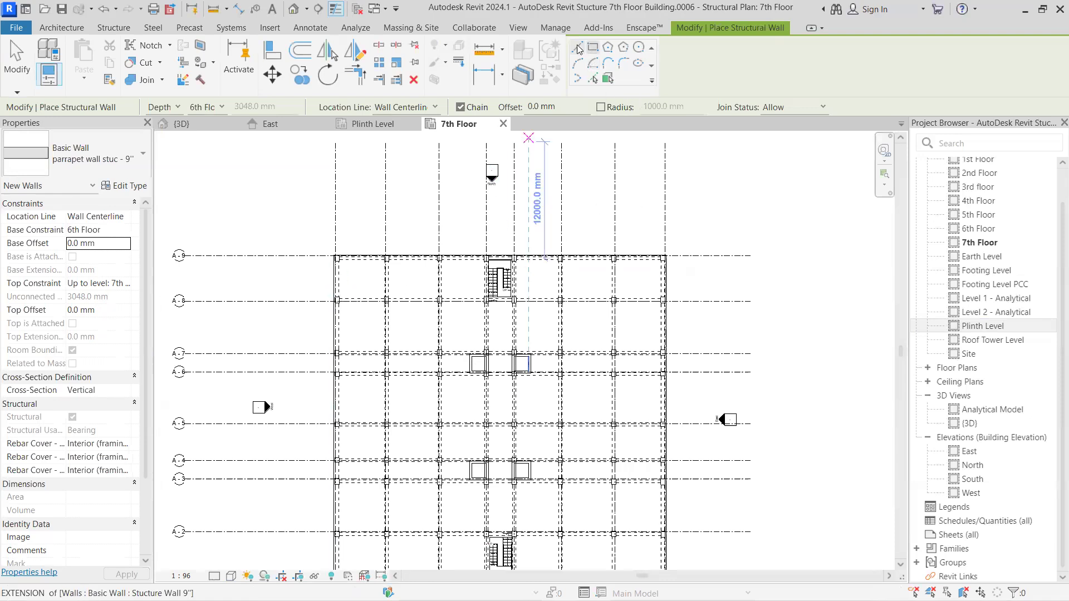
# Step: Set the new wall's location line to Finish Face: Exterior and its offset to 1'
pyautogui.click(433, 107)
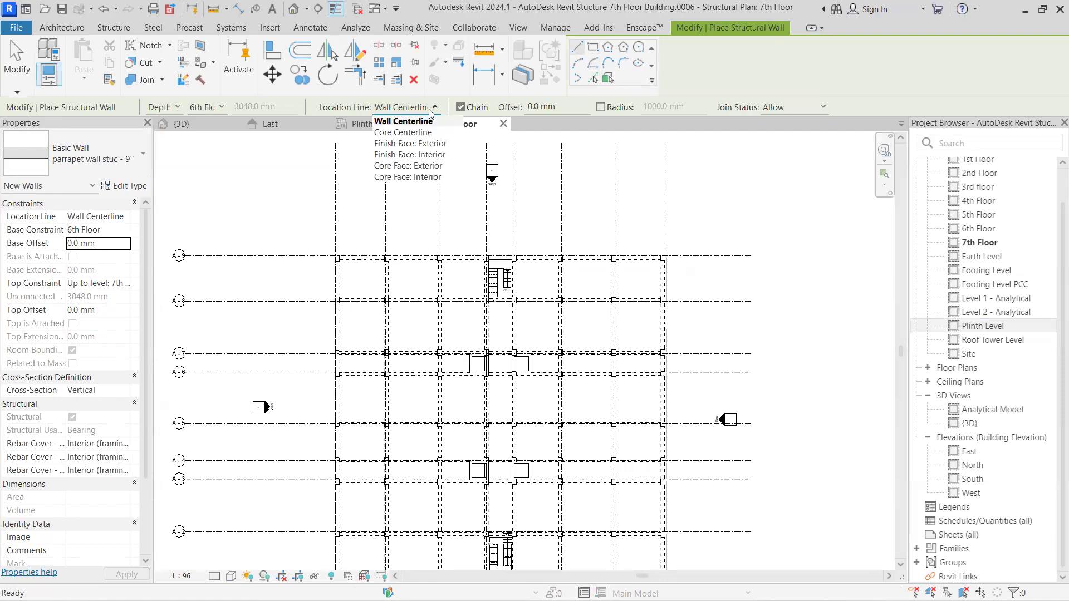
pyautogui.click(427, 146)
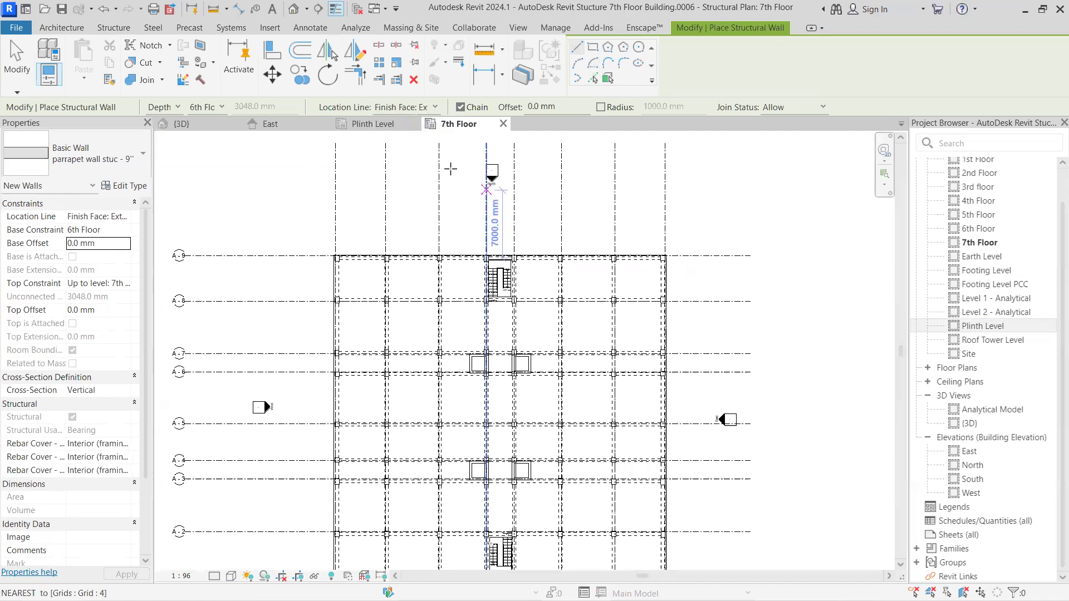
pyautogui.scroll(2, 357, 258)
pyautogui.scroll(2, 396, 264)
pyautogui.click(543, 107)
pyautogui.write('6"')
pyautogui.press('Return')
pyautogui.moveTo(713, 229); pyautogui.dragTo(640, 221, button='middle')
pyautogui.write("1'")
pyautogui.press('Return')
# Step: Draw the first parapet wall along the slab's upper edge, from the upper-right corner to the upper-left corner
pyautogui.scroll(1, 768, 260)
pyautogui.moveTo(767, 260); pyautogui.dragTo(305, 256, button='middle')
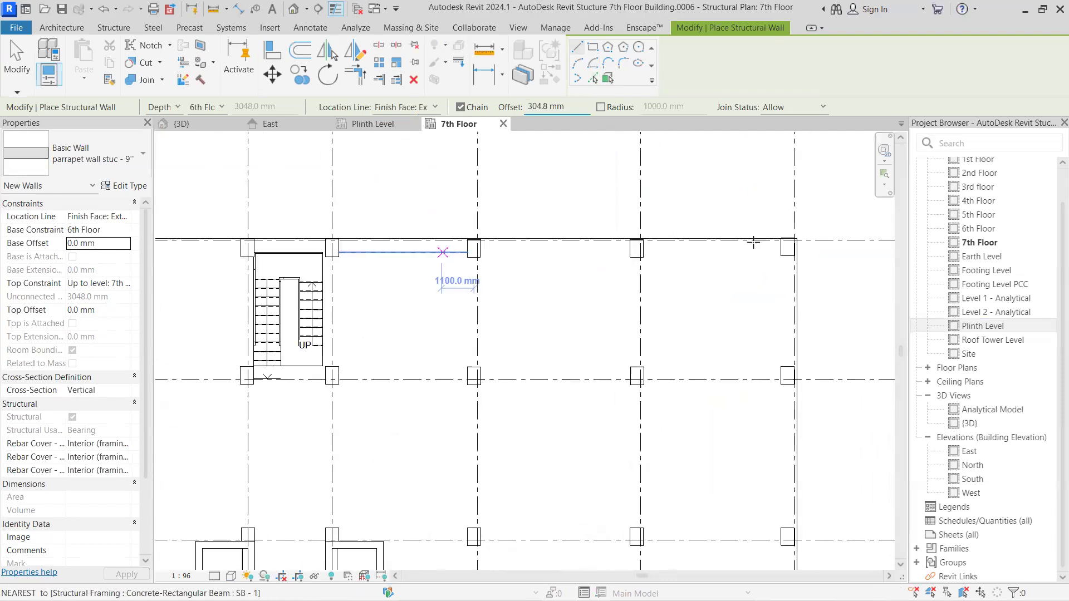
pyautogui.scroll(5, 807, 239)
pyautogui.click(802, 241)
pyautogui.scroll(-5, 502, 249)
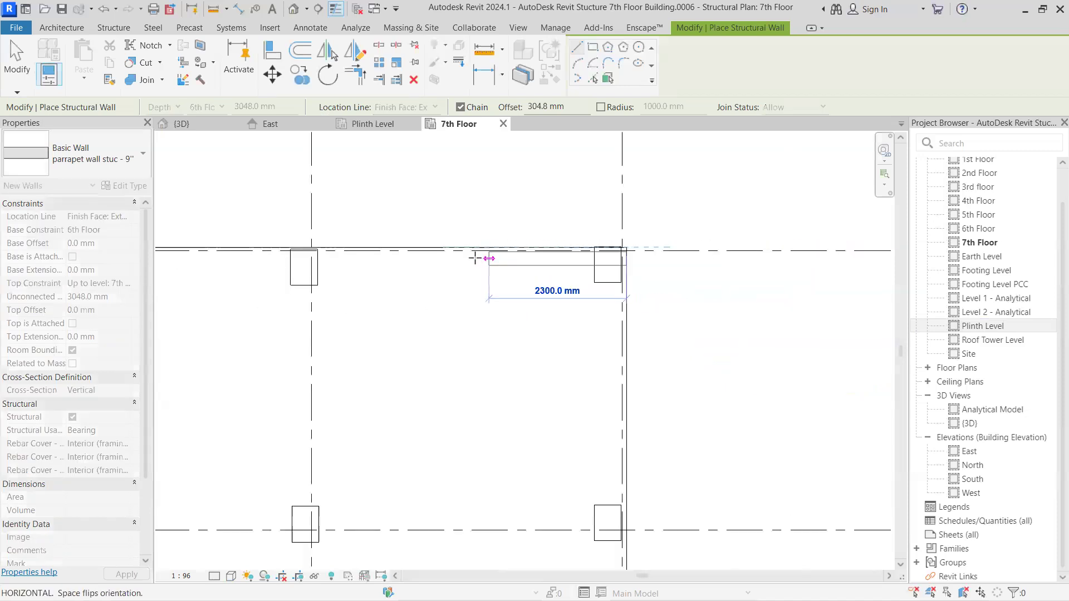
pyautogui.scroll(4, 696, 192)
pyautogui.scroll(5, 501, 223)
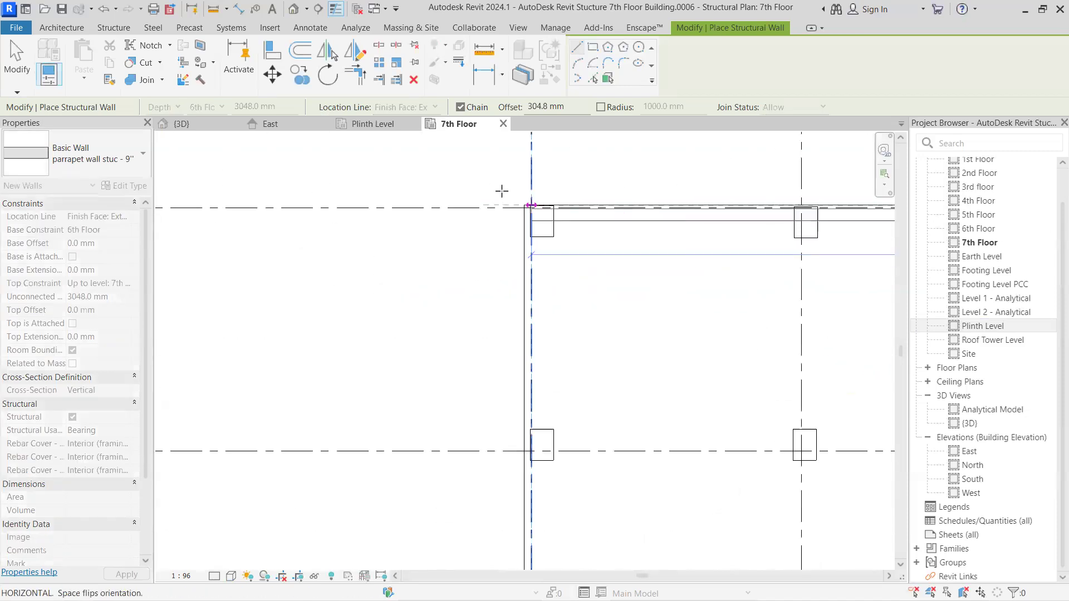
pyautogui.click(547, 237)
# Step: Continue the parapet wall down the slab's left edge to the lower-left corner
pyautogui.moveTo(549, 381); pyautogui.dragTo(500, 172, button='middle')
pyautogui.scroll(-3, 359, 268)
pyautogui.moveTo(368, 437); pyautogui.dragTo(366, 317, button='middle')
pyautogui.moveTo(479, 443); pyautogui.dragTo(430, 225, button='middle')
pyautogui.moveTo(415, 372); pyautogui.dragTo(419, 223, button='middle')
pyautogui.scroll(-2, 418, 223)
pyautogui.moveTo(422, 378); pyautogui.dragTo(440, 183, button='middle')
pyautogui.scroll(2, 451, 390)
pyautogui.moveTo(458, 327); pyautogui.dragTo(509, 223, button='middle')
pyautogui.scroll(-3, 438, 397)
pyautogui.moveTo(442, 415); pyautogui.dragTo(332, 260, button='middle')
pyautogui.moveTo(348, 416)
pyautogui.mouseDown(button='middle')
pyautogui.moveTo(388, 274)
pyautogui.moveTo(327, 310)
pyautogui.mouseUp(button='middle')
pyautogui.moveTo(308, 424); pyautogui.dragTo(298, 251, button='middle')
pyautogui.moveTo(328, 416); pyautogui.dragTo(332, 280, button='middle')
pyautogui.scroll(-2, 332, 440)
pyautogui.scroll(5, 317, 448)
pyautogui.click(292, 460)
# Step: Continue the parapet wall along the slab's lower edge to its lower-right corner
pyautogui.scroll(-2, 496, 465)
pyautogui.moveTo(503, 471); pyautogui.dragTo(188, 470, button='middle')
pyautogui.moveTo(640, 463); pyautogui.dragTo(175, 460, button='middle')
pyautogui.moveTo(518, 460); pyautogui.dragTo(112, 446, button='middle')
pyautogui.moveTo(474, 473); pyautogui.dragTo(299, 472, button='middle')
pyautogui.scroll(3, 563, 453)
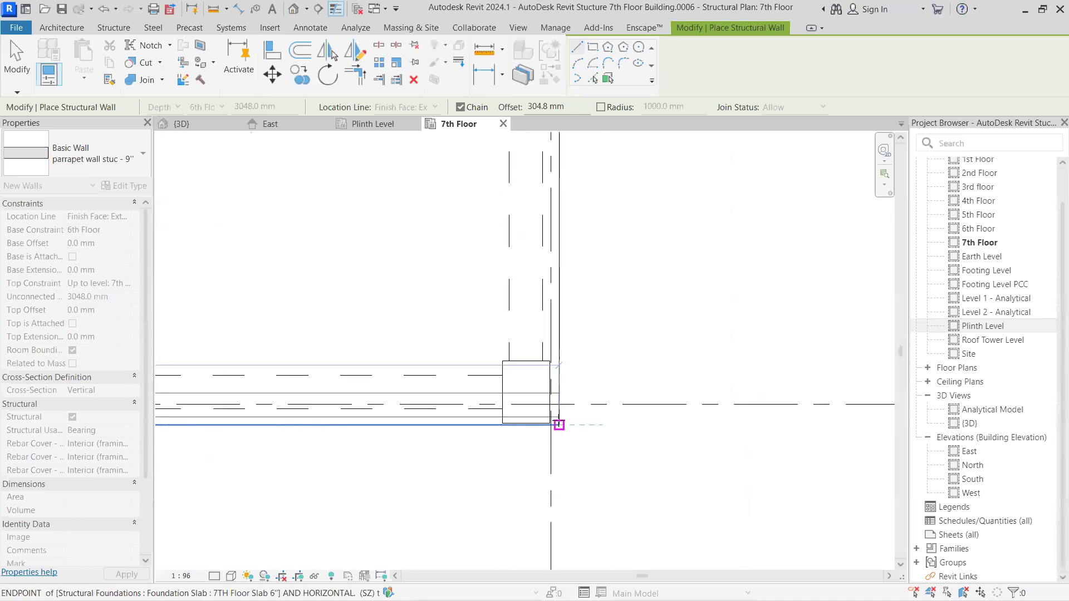
pyautogui.click(559, 424)
# Step: Close the parapet loop with a wall up the slab's right edge to the starting corner and end the wall command
pyautogui.moveTo(565, 254)
pyautogui.mouseDown(button='middle')
pyautogui.moveTo(583, 341)
pyautogui.moveTo(579, 499)
pyautogui.mouseUp(button='middle')
pyautogui.moveTo(579, 252); pyautogui.dragTo(622, 485, button='middle')
pyautogui.moveTo(604, 274); pyautogui.dragTo(620, 429, button='middle')
pyautogui.moveTo(625, 240)
pyautogui.mouseDown(button='middle')
pyautogui.moveTo(644, 351)
pyautogui.moveTo(648, 529)
pyautogui.mouseUp(button='middle')
pyautogui.scroll(1, 622, 268)
pyautogui.moveTo(623, 265)
pyautogui.mouseDown(button='middle')
pyautogui.moveTo(636, 457)
pyautogui.moveTo(664, 499)
pyautogui.mouseUp(button='middle')
pyautogui.moveTo(666, 346); pyautogui.dragTo(671, 507, button='middle')
pyautogui.moveTo(687, 245)
pyautogui.mouseDown(button='middle')
pyautogui.moveTo(687, 390)
pyautogui.moveTo(669, 474)
pyautogui.mouseUp(button='middle')
pyautogui.moveTo(677, 356); pyautogui.dragTo(650, 509, button='middle')
pyautogui.moveTo(648, 232); pyautogui.dragTo(696, 443, button='middle')
pyautogui.moveTo(668, 256)
pyautogui.mouseDown(button='middle')
pyautogui.moveTo(661, 389)
pyautogui.moveTo(686, 434)
pyautogui.mouseUp(button='middle')
pyautogui.moveTo(673, 279); pyautogui.dragTo(675, 450, button='middle')
pyautogui.moveTo(709, 230); pyautogui.dragTo(717, 401, button='middle')
pyautogui.moveTo(692, 205); pyautogui.dragTo(704, 360, button='middle')
pyautogui.moveTo(725, 220)
pyautogui.mouseDown(button='middle')
pyautogui.moveTo(740, 282)
pyautogui.moveTo(731, 362)
pyautogui.moveTo(735, 279)
pyautogui.mouseUp(button='middle')
pyautogui.scroll(5, 723, 309)
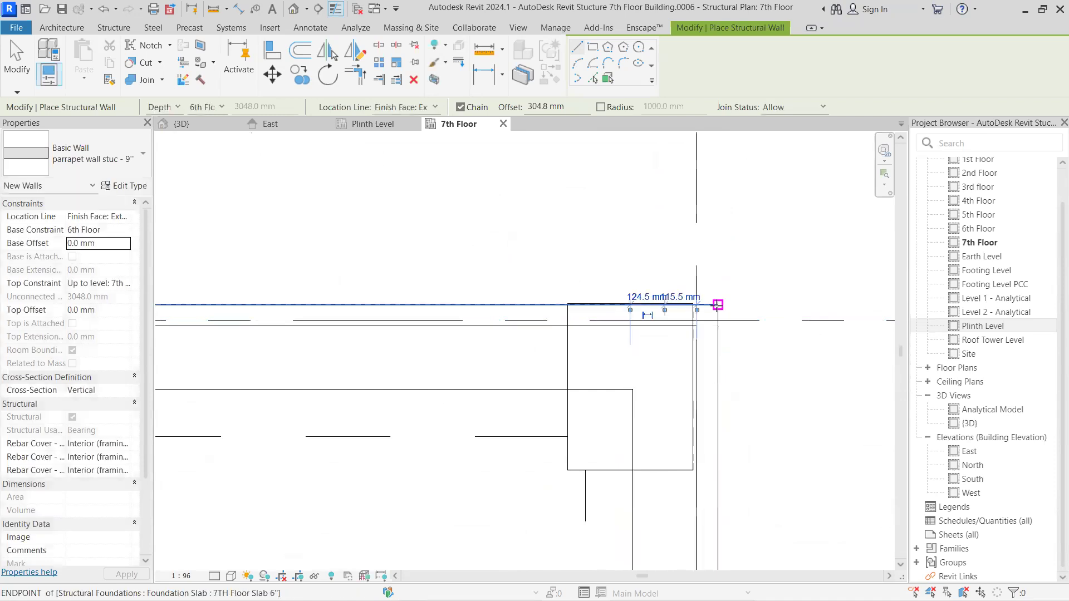
pyautogui.press('Escape')
pyautogui.press('Escape')
# Step: Try Roof Tower Level as the top constraint of the four chained parapet walls in the 3D view, and undo it
pyautogui.click(222, 123)
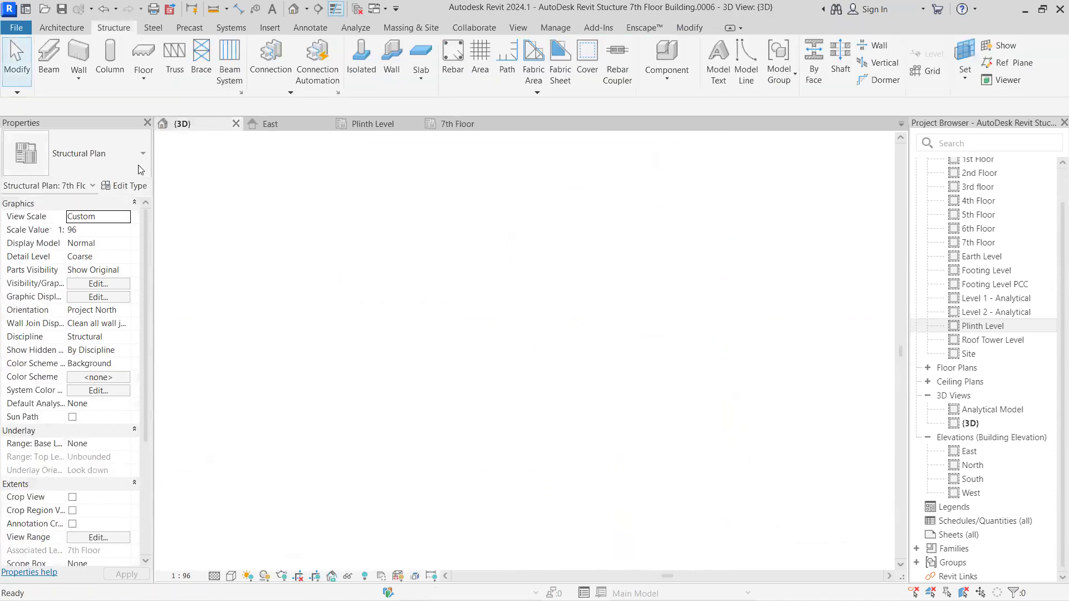
pyautogui.scroll(-2, 518, 334)
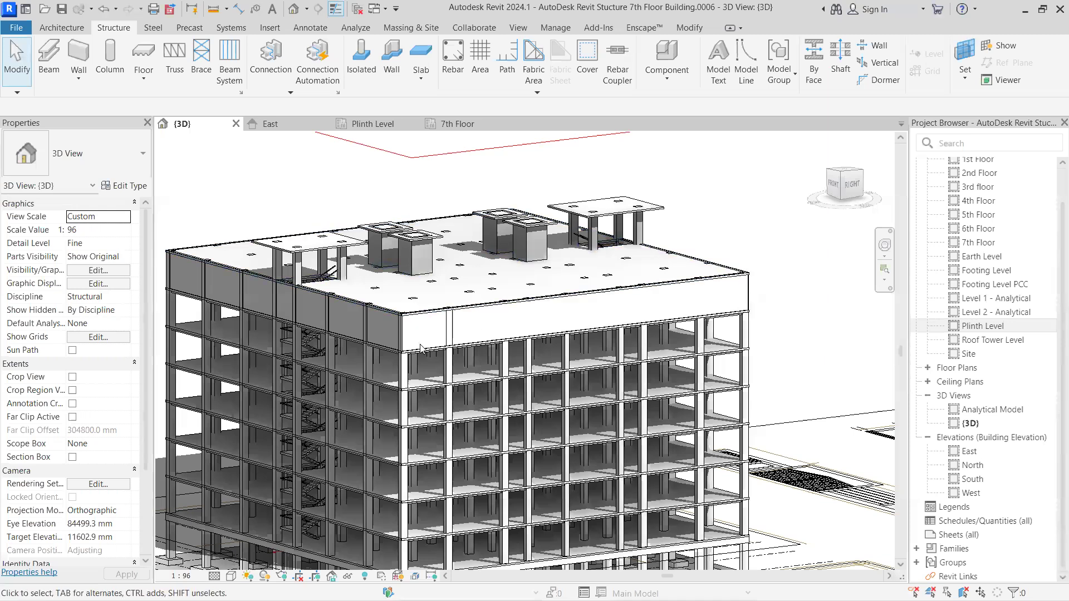
pyautogui.click(513, 338)
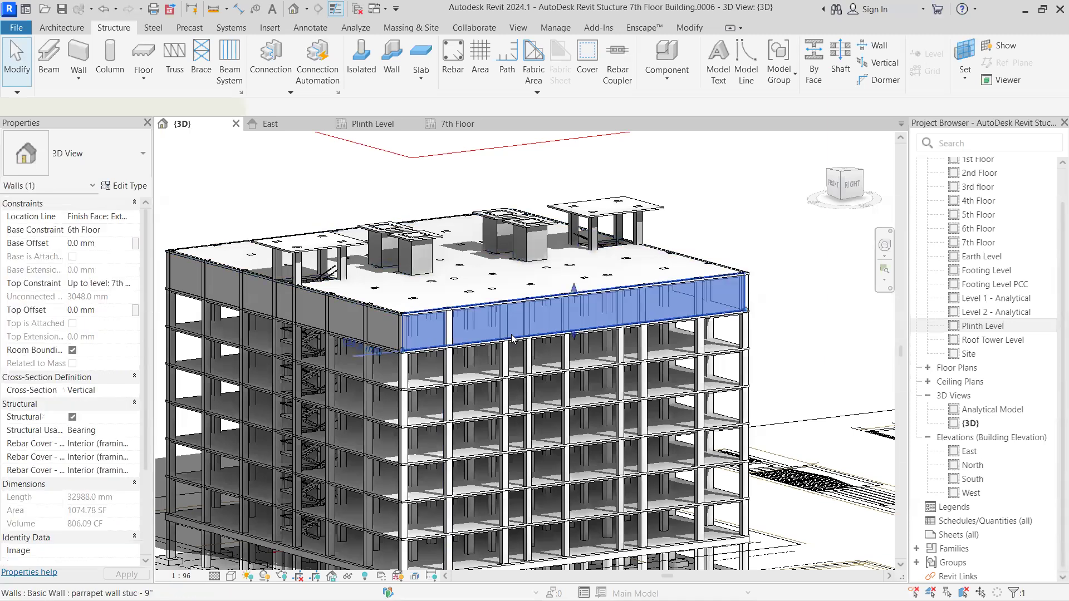
pyautogui.press('Tab')
pyautogui.click(513, 338)
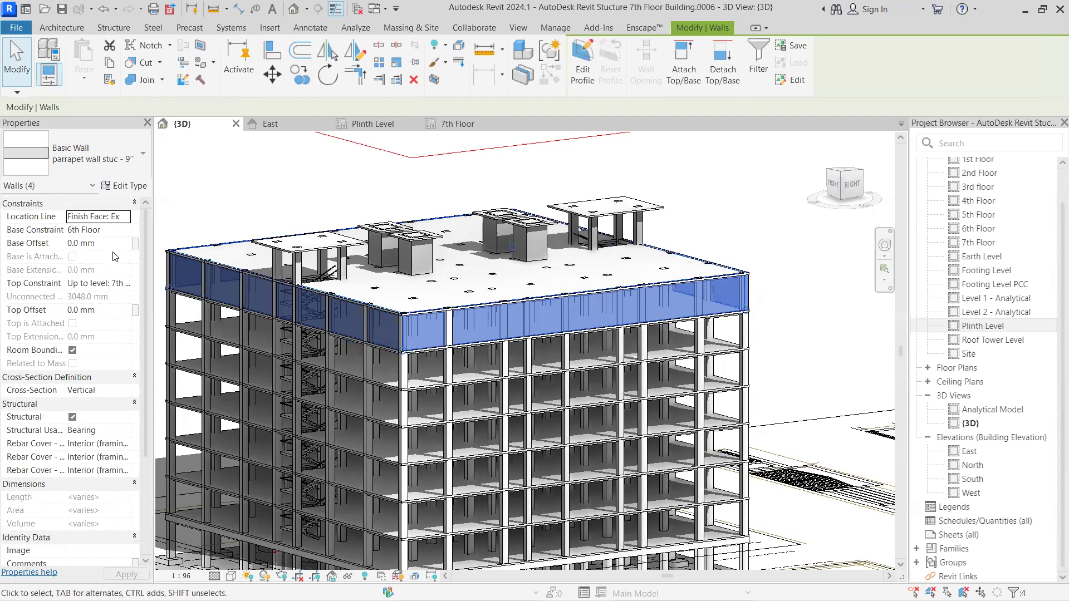
pyautogui.click(127, 233)
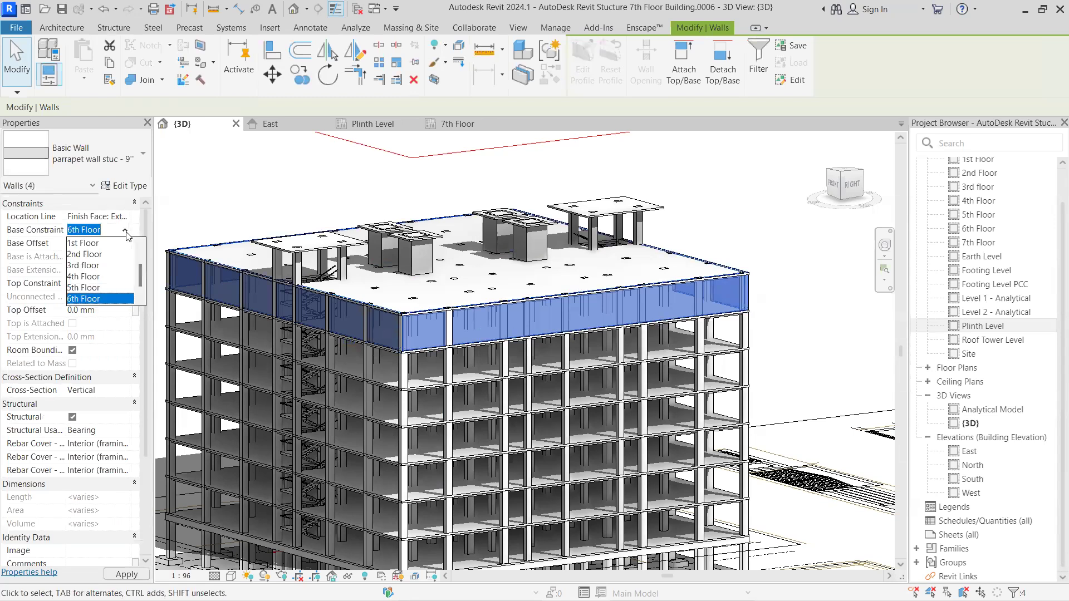
pyautogui.click(126, 232)
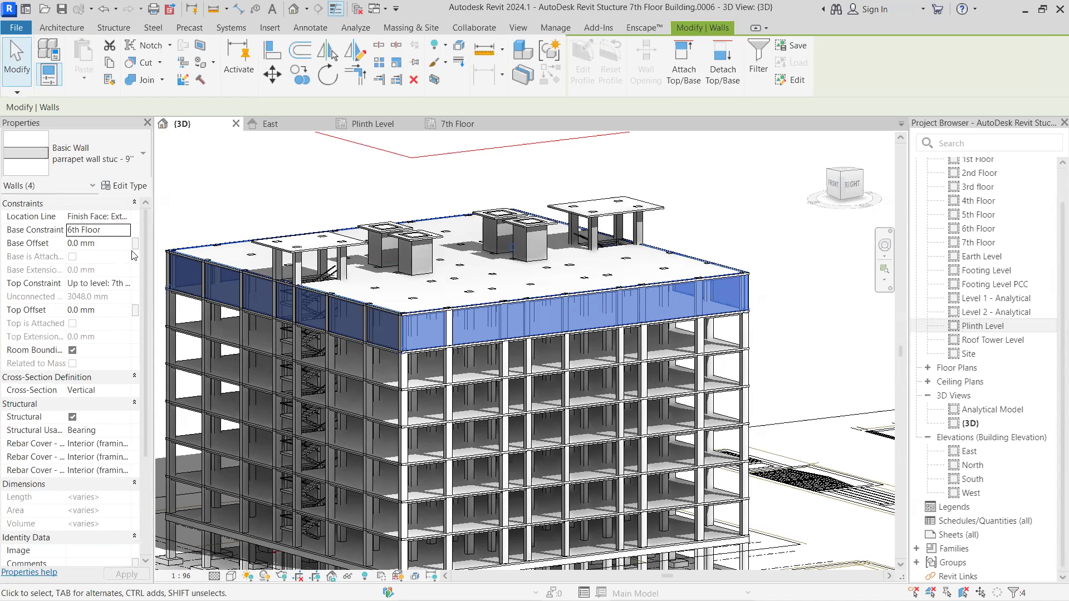
pyautogui.click(126, 284)
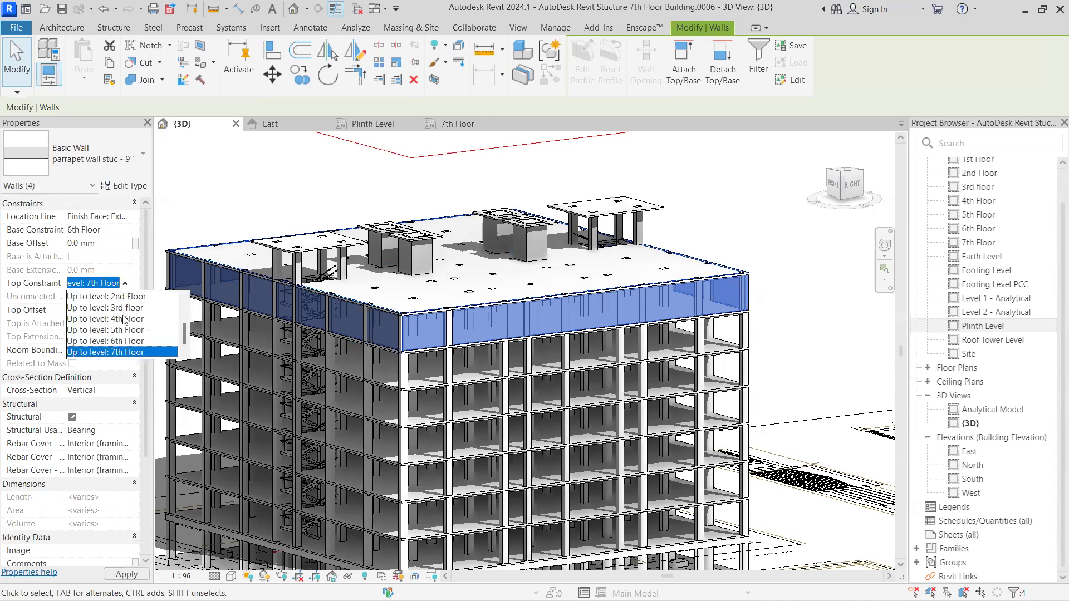
pyautogui.scroll(-1, 122, 324)
pyautogui.click(124, 352)
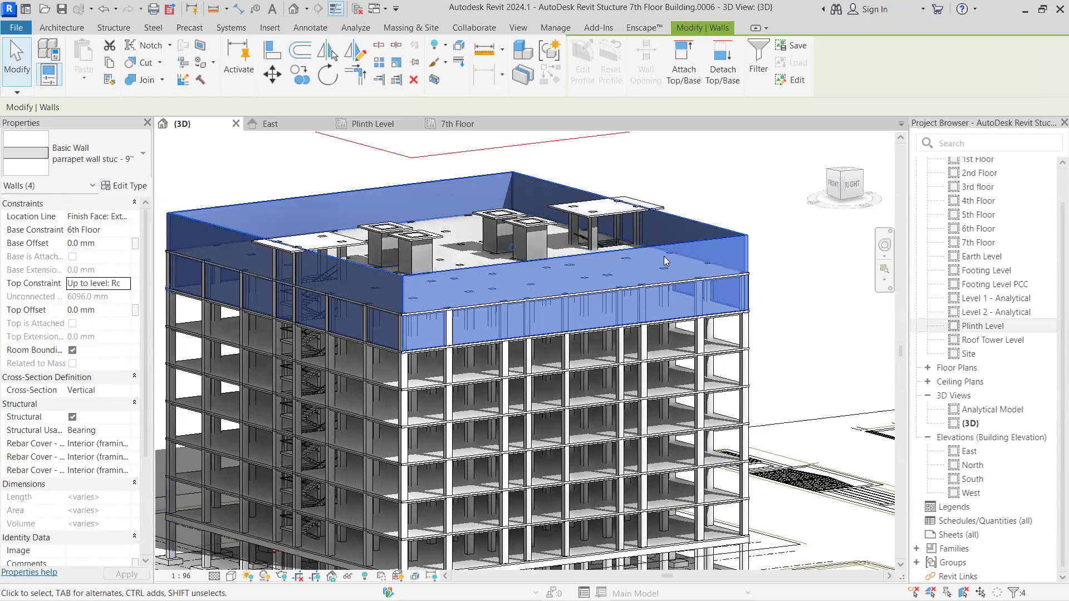
pyautogui.press('Escape')
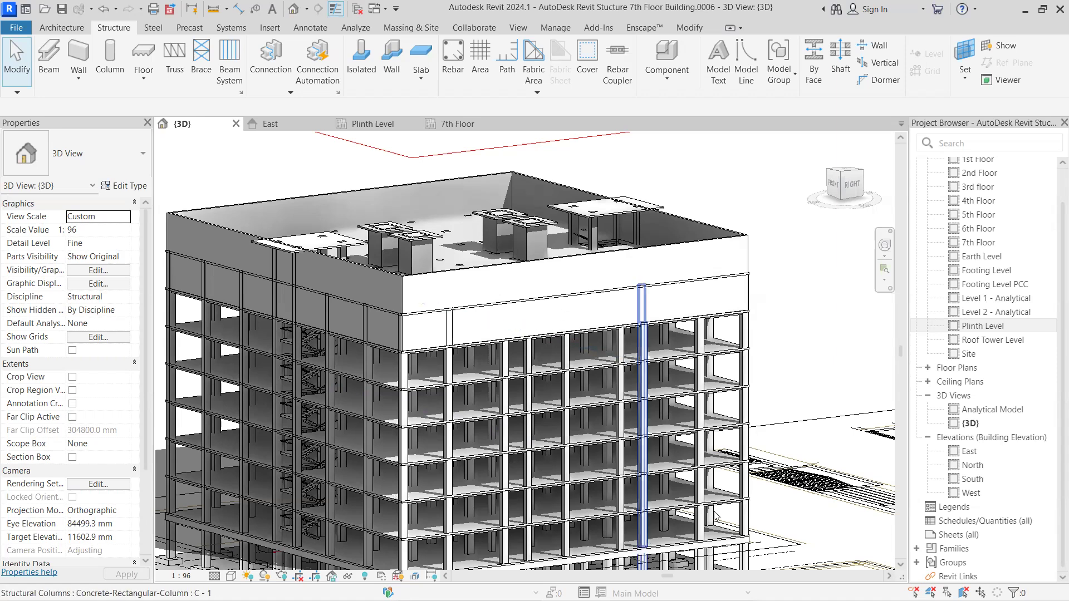
pyautogui.click(491, 340)
pyautogui.press('Delete')
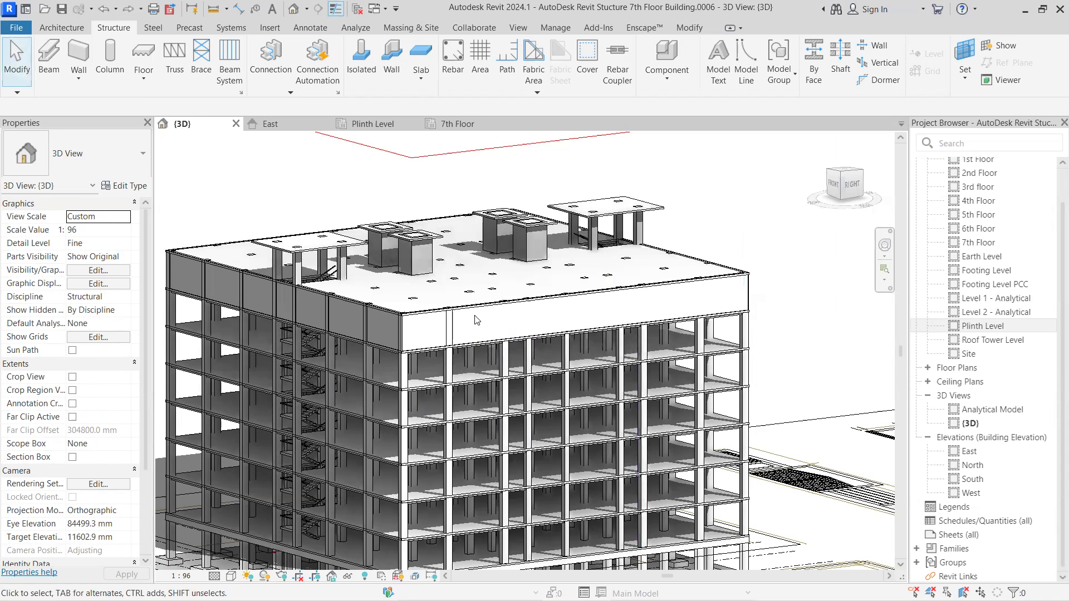
# Step: Try to set the base constraint of the four chained parapet walls to 7th Floor
pyautogui.click(480, 342)
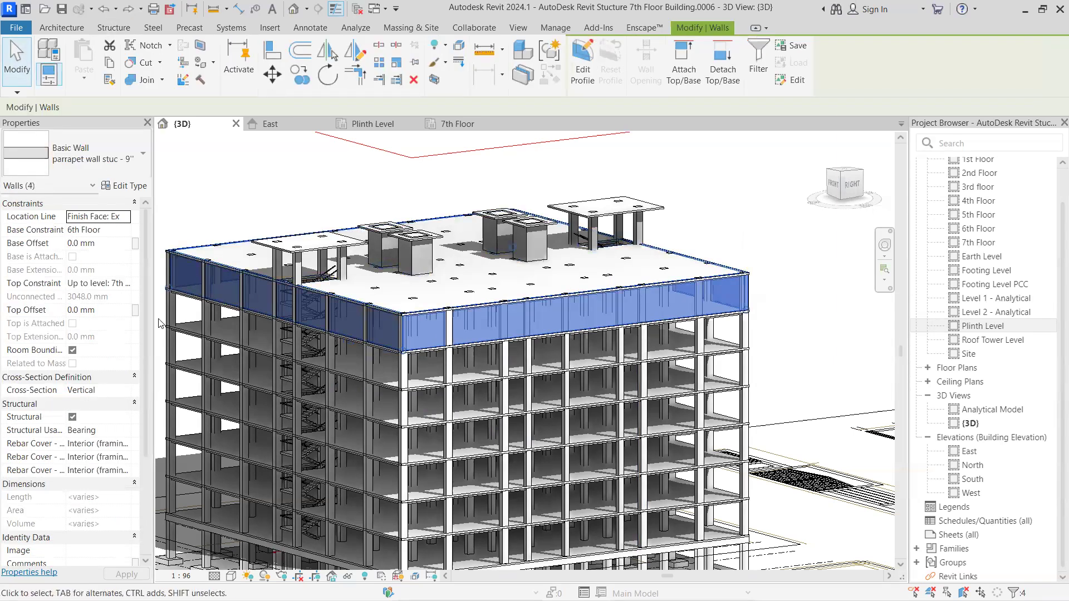
pyautogui.click(127, 233)
pyautogui.click(127, 234)
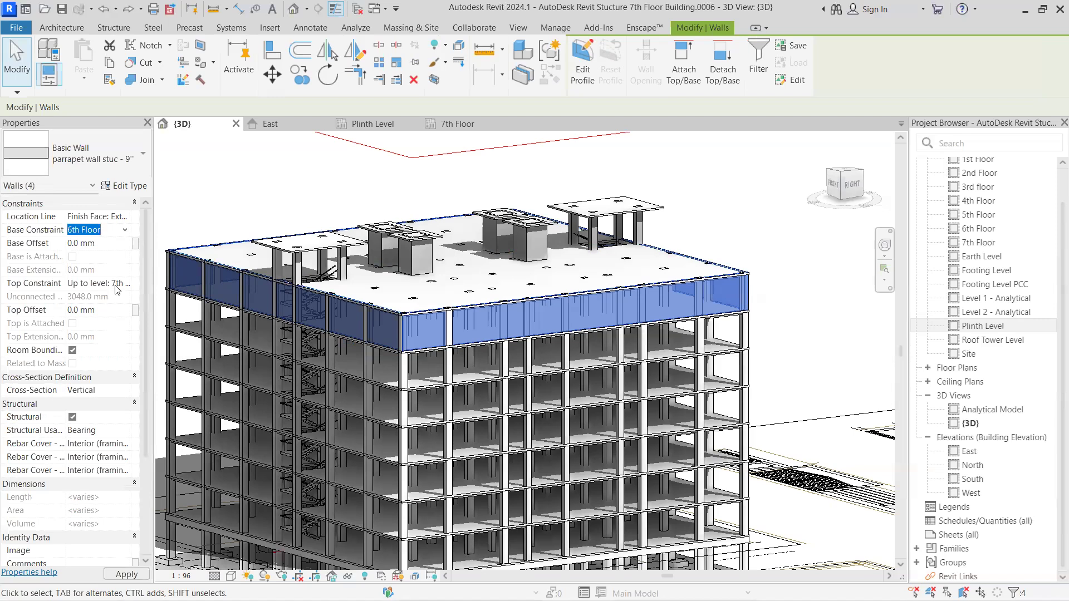
pyautogui.click(127, 232)
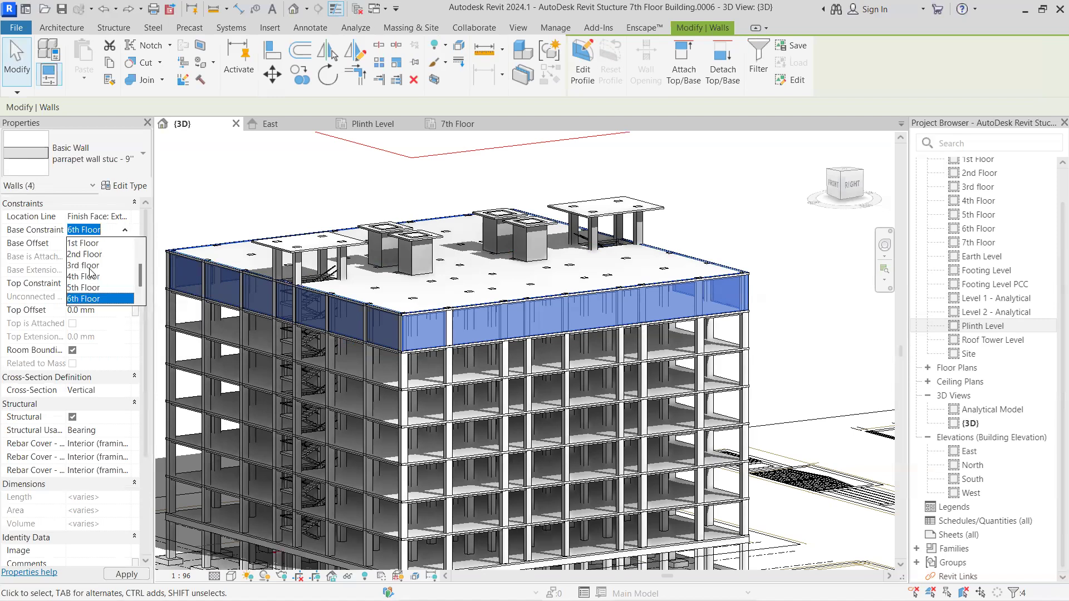
pyautogui.scroll(-1, 89, 295)
pyautogui.click(83, 287)
pyautogui.click(131, 577)
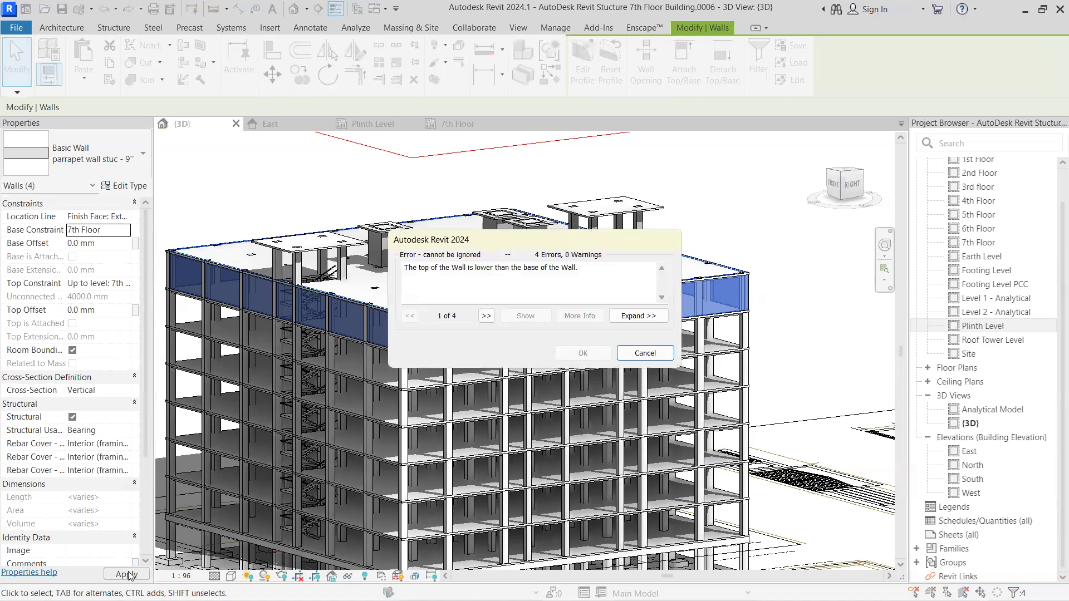
pyautogui.click(645, 353)
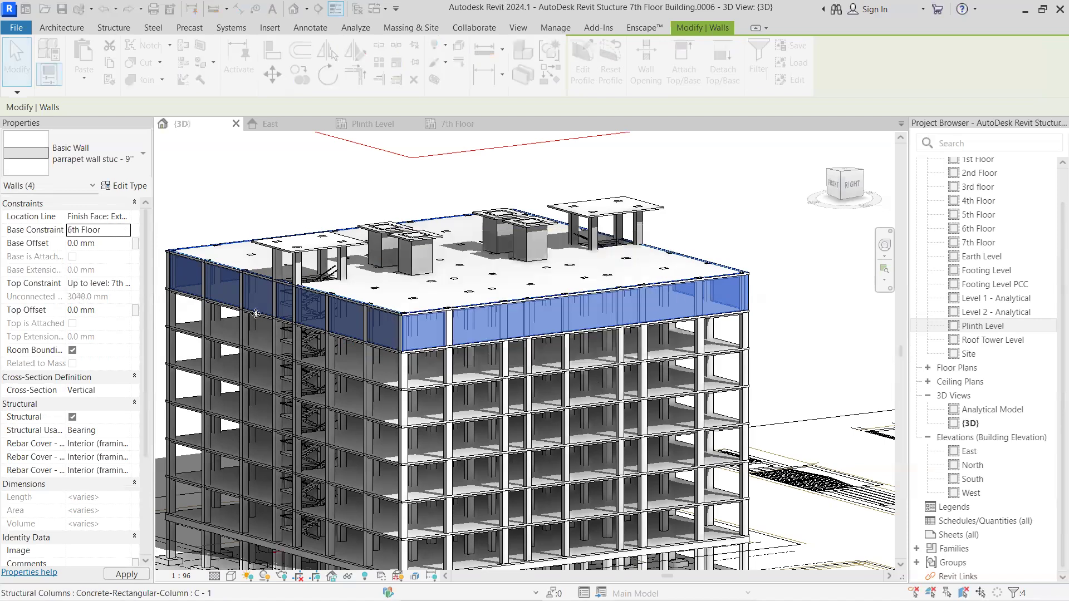
# Step: Set the top constraint of the four selected parapet walls to Roof Tower Level
pyautogui.click(127, 284)
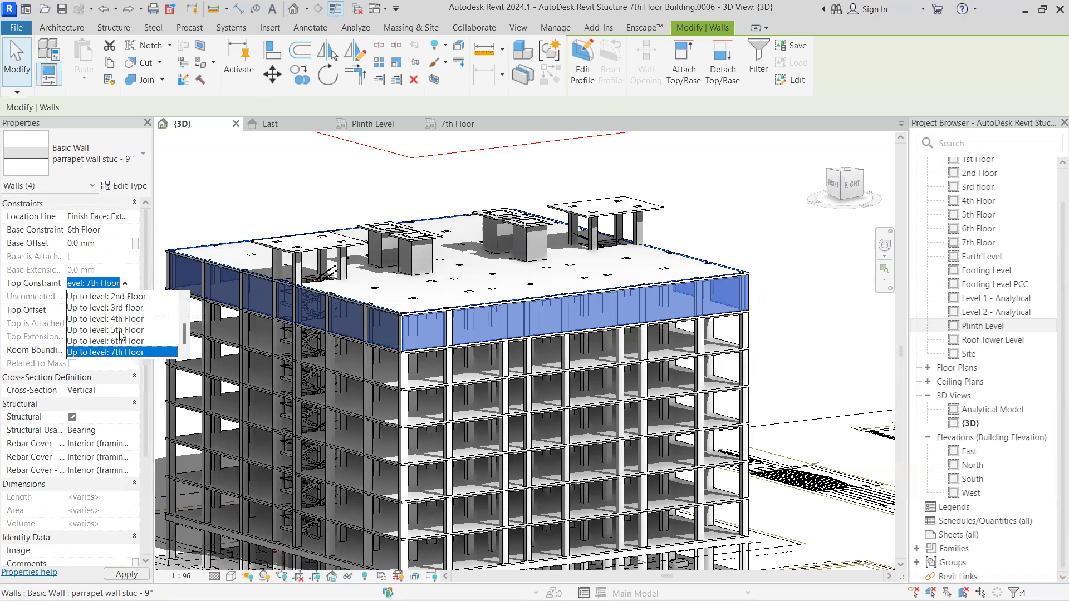
pyautogui.scroll(-1, 124, 338)
pyautogui.click(124, 352)
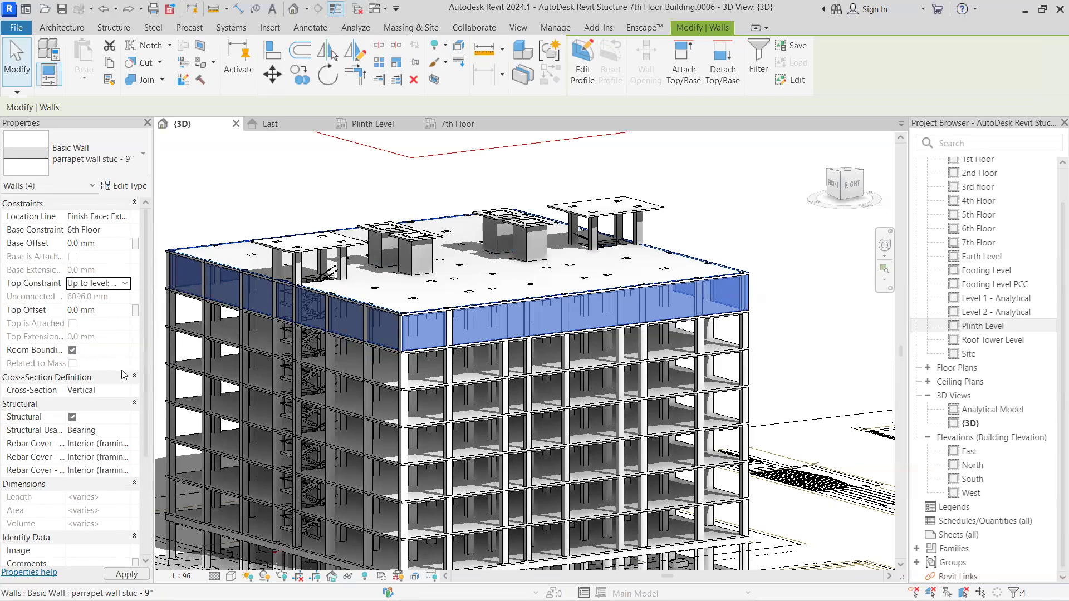
pyautogui.click(119, 575)
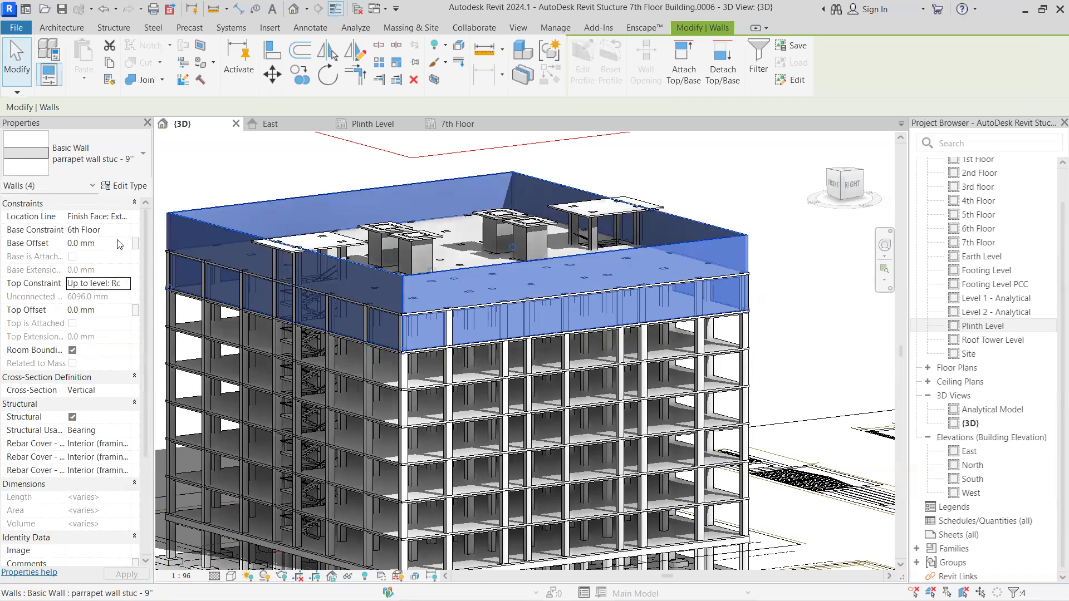
# Step: Set the base constraint of the four parapet walls to 7th Floor and clear the selection
pyautogui.click(125, 217)
pyautogui.click(125, 216)
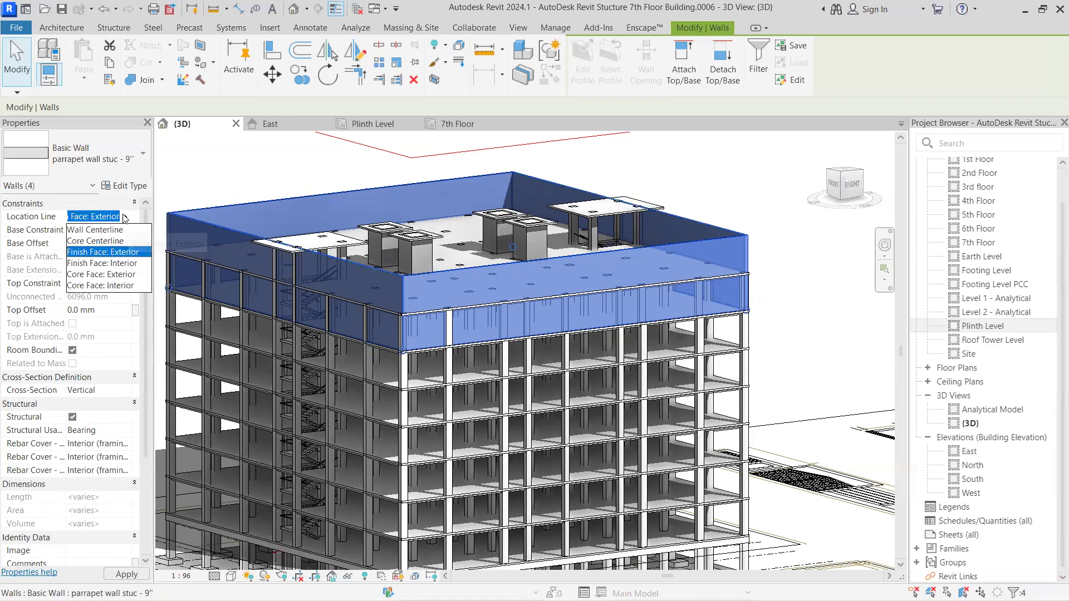
pyautogui.click(124, 235)
pyautogui.click(124, 231)
pyautogui.click(125, 230)
pyautogui.scroll(-2, 90, 288)
pyautogui.click(89, 288)
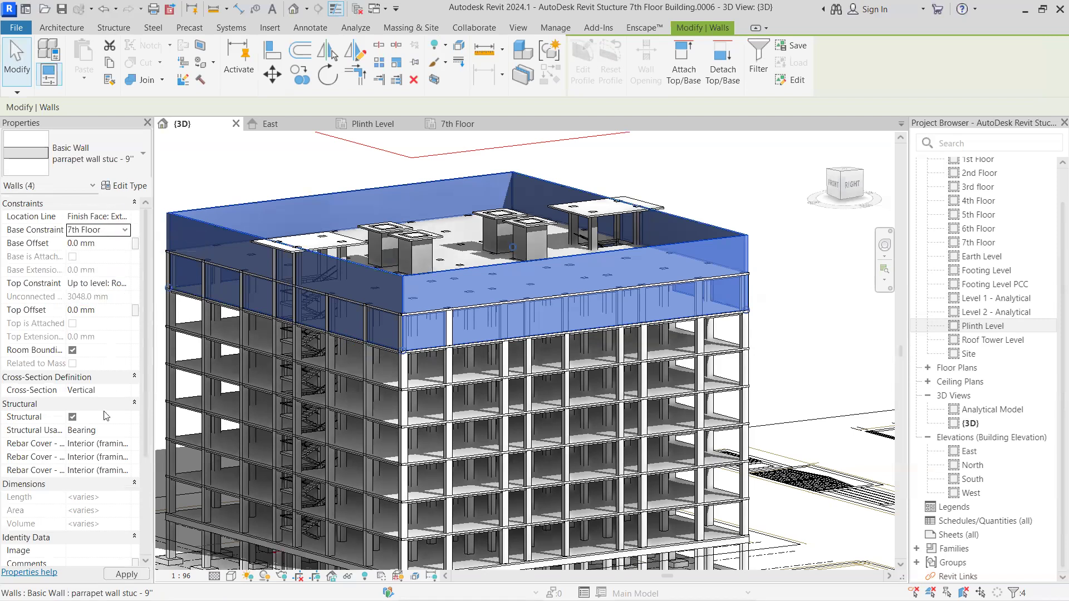
pyautogui.click(134, 574)
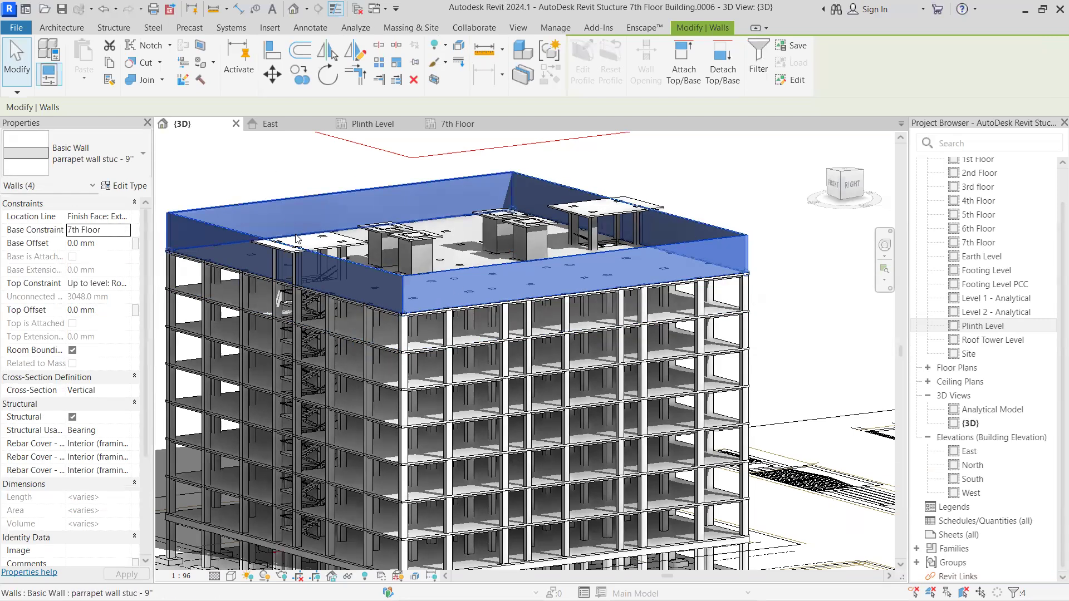
pyautogui.press('Escape')
# Step: Make the top constraint of the four parapet walls Unconnected with an unconnected height of 6'
pyautogui.click(357, 264)
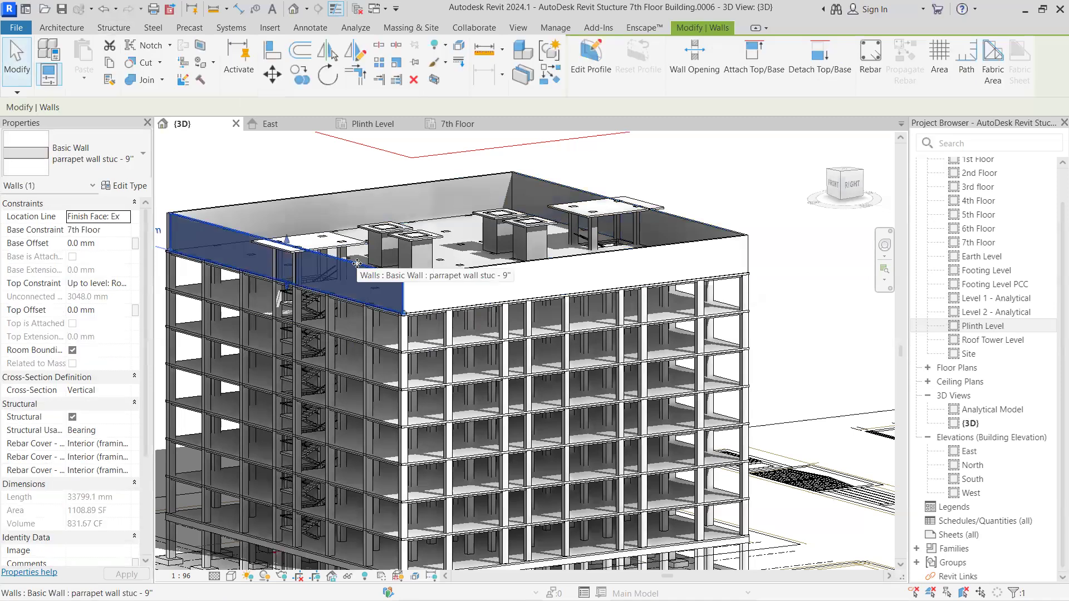
pyautogui.press('Tab')
pyautogui.click(357, 263)
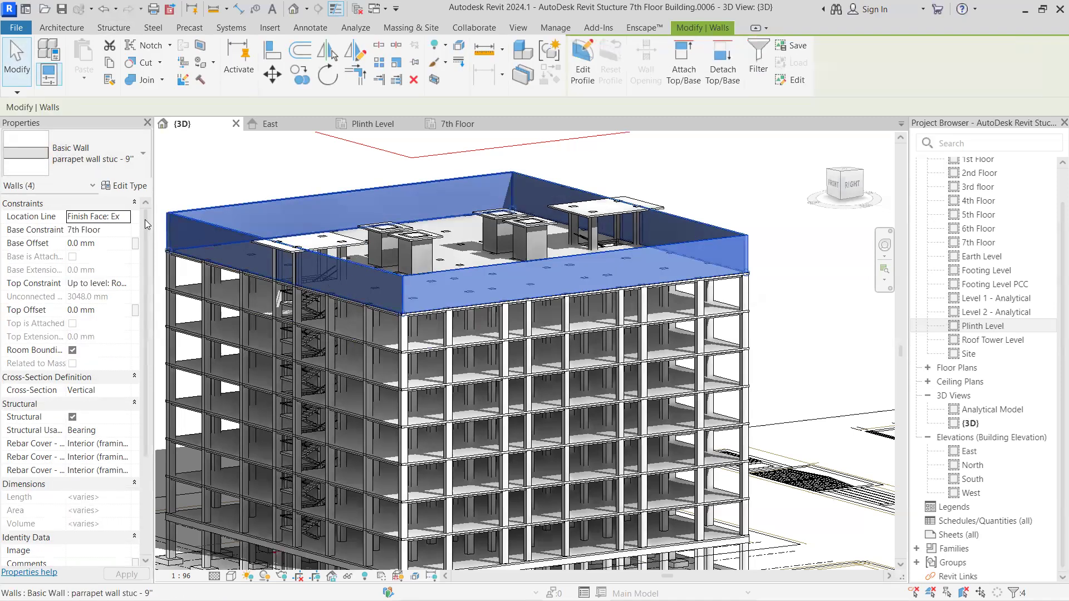
pyautogui.click(123, 285)
pyautogui.click(125, 284)
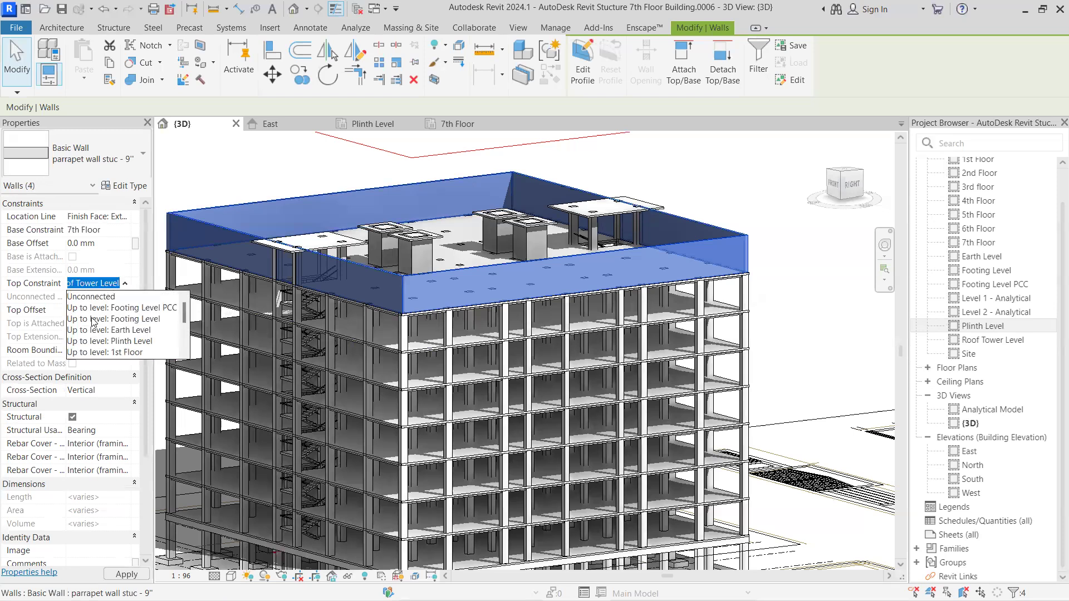
pyautogui.click(91, 296)
pyautogui.moveTo(110, 297); pyautogui.dragTo(38, 301)
pyautogui.click(107, 299)
pyautogui.write("6'")
pyautogui.press('Return')
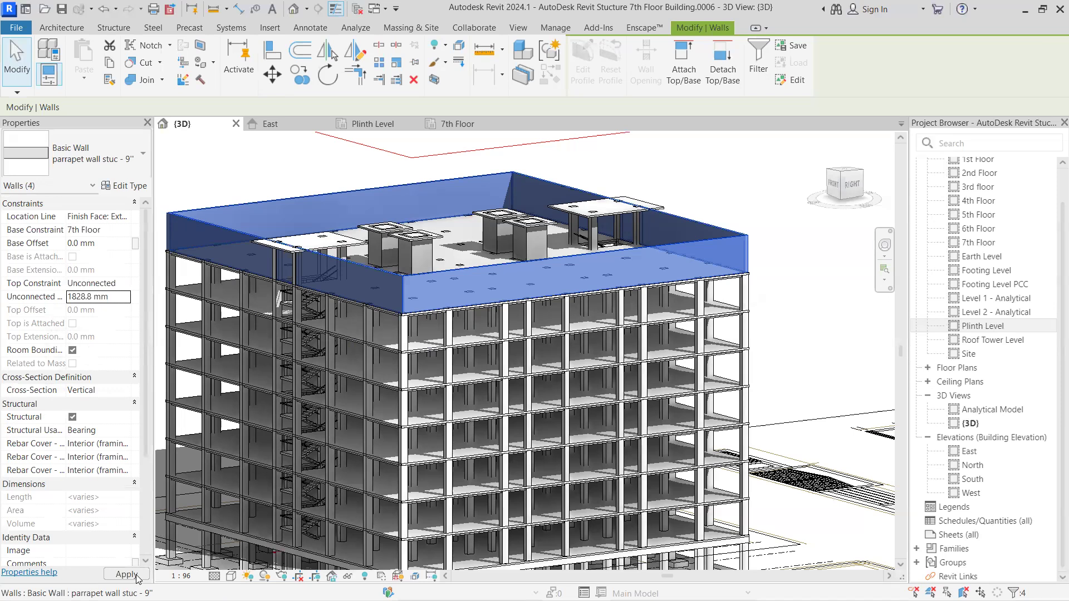
pyautogui.press('Escape')
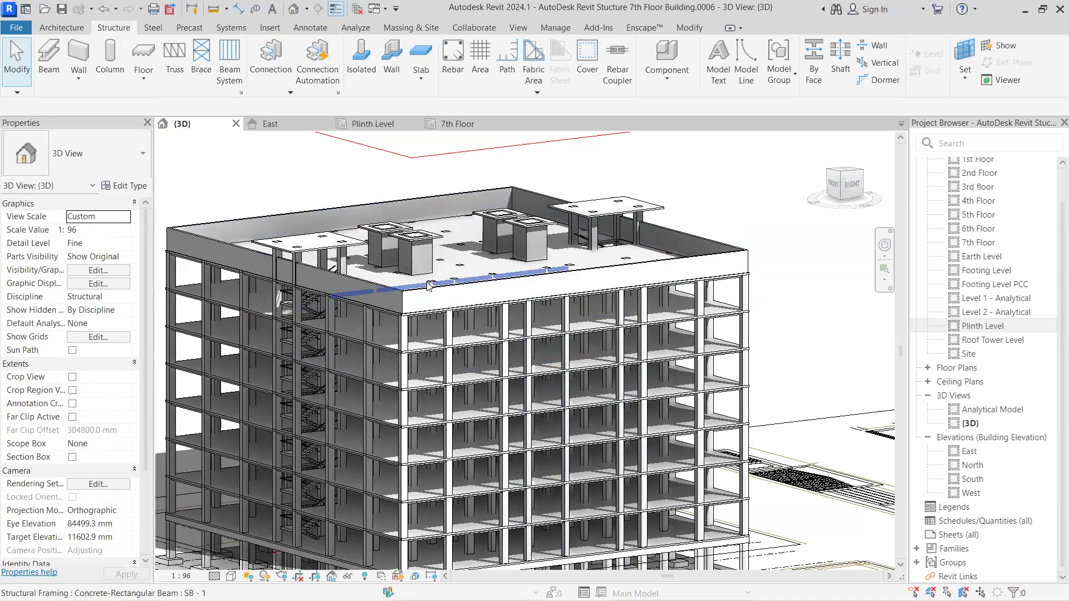
pyautogui.scroll(1, 428, 286)
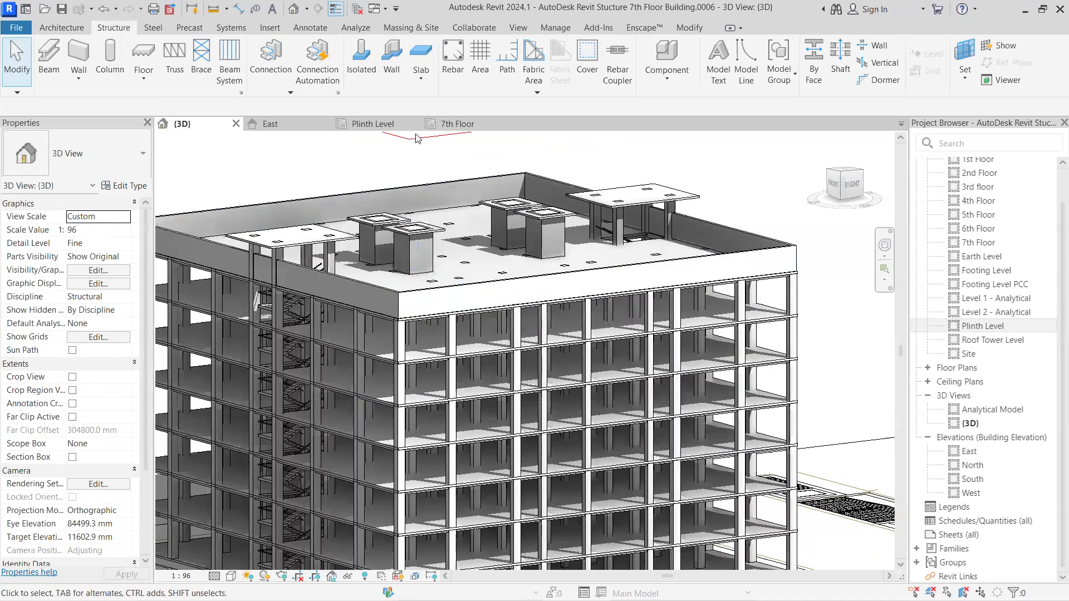
# Step: Close the 7th Floor view and examine the terrace floor plan in the Plinth Level view and the parapet height in the East elevation
pyautogui.click(503, 126)
pyautogui.click(319, 125)
pyautogui.click(372, 123)
pyautogui.scroll(-5, 555, 374)
pyautogui.scroll(-3, 555, 374)
pyautogui.scroll(4, 730, 240)
pyautogui.scroll(2, 730, 240)
pyautogui.scroll(-3, 579, 238)
pyautogui.scroll(4, 368, 259)
pyautogui.scroll(1, 366, 260)
pyautogui.scroll(-4, 398, 281)
pyautogui.moveTo(532, 329); pyautogui.dragTo(604, 338, button='middle')
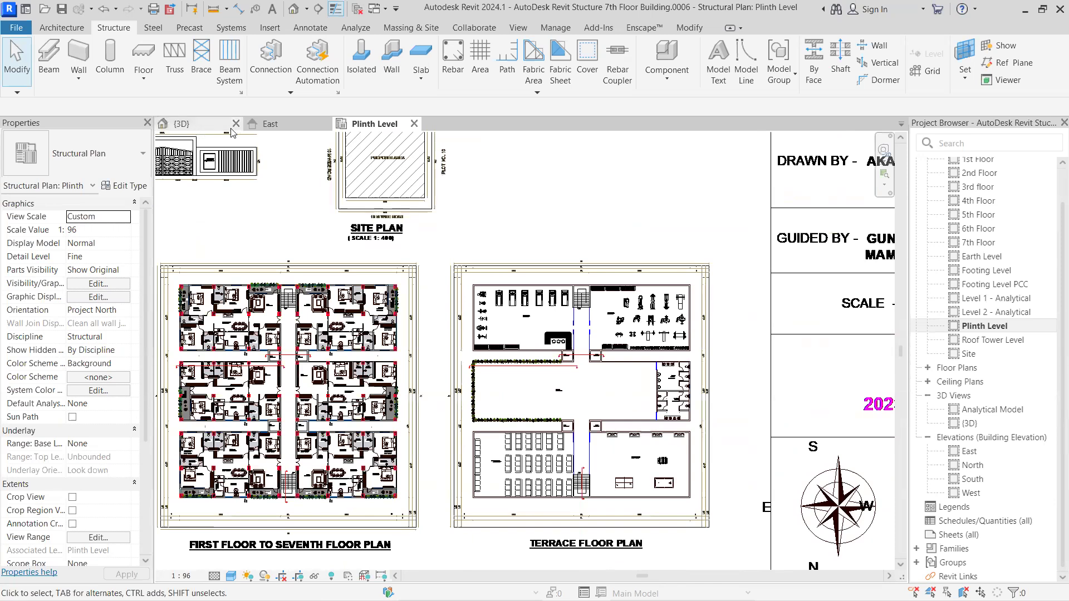
pyautogui.click(270, 127)
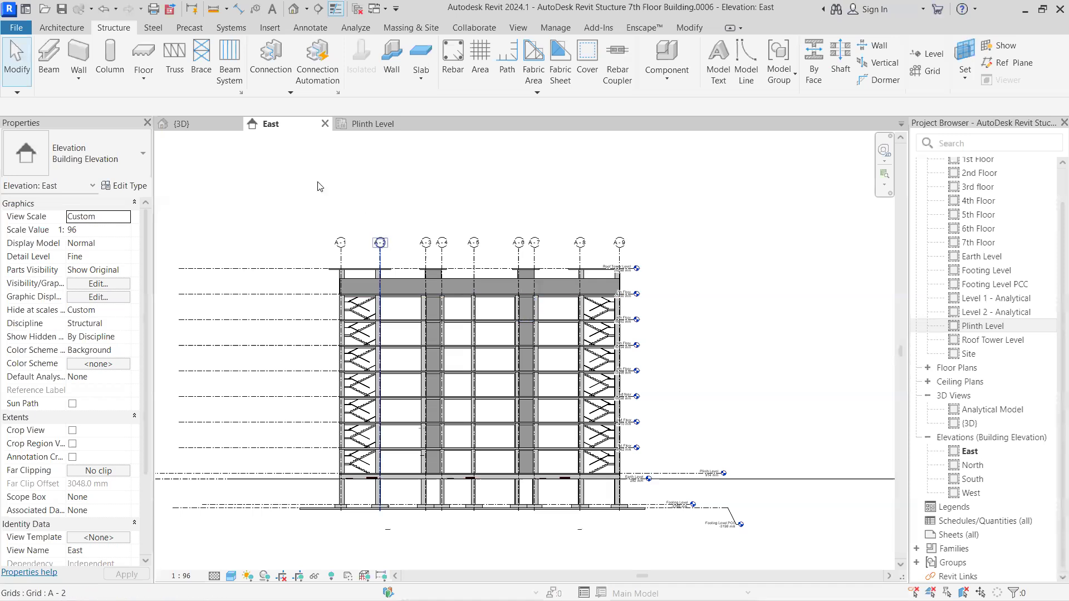
# Step: Constrain the top of all four chained parapet walls to Roof Tower Level in the 3D view
pyautogui.click(201, 132)
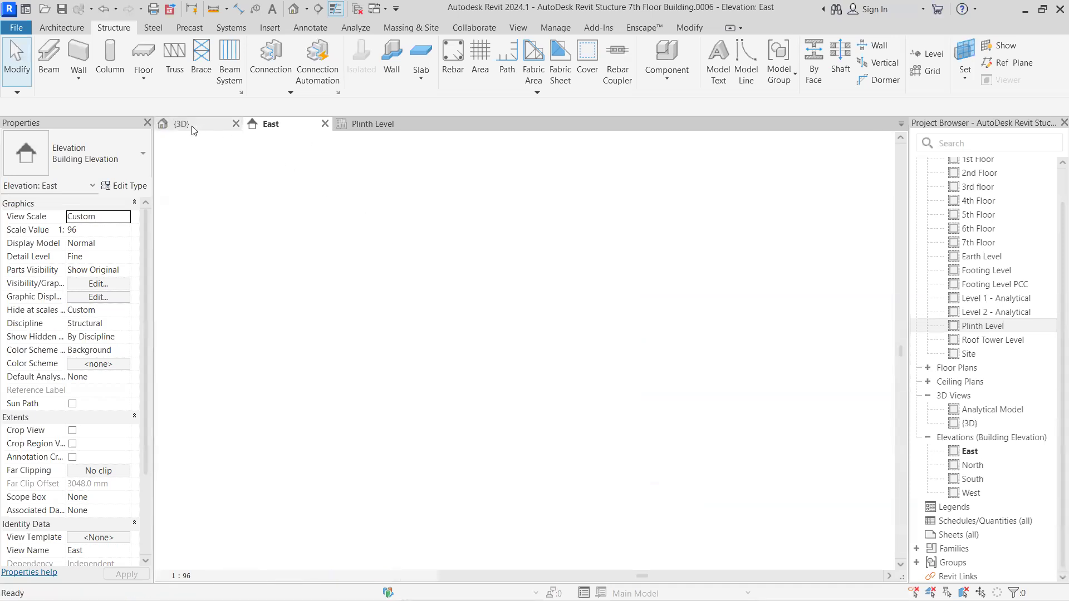
pyautogui.click(368, 286)
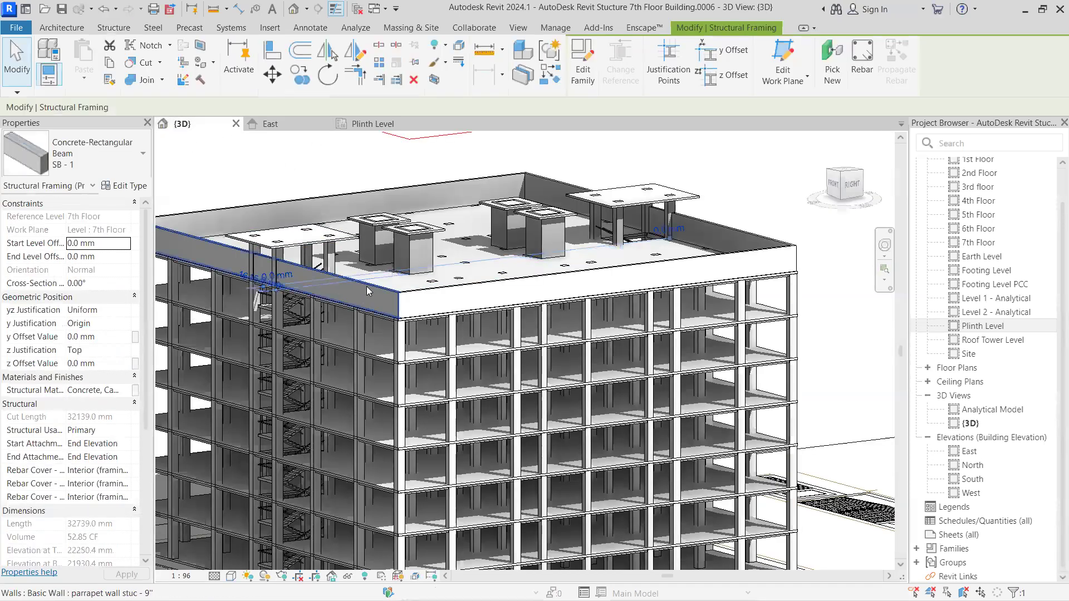
pyautogui.press('Escape')
pyautogui.click(370, 287)
pyautogui.press('Tab')
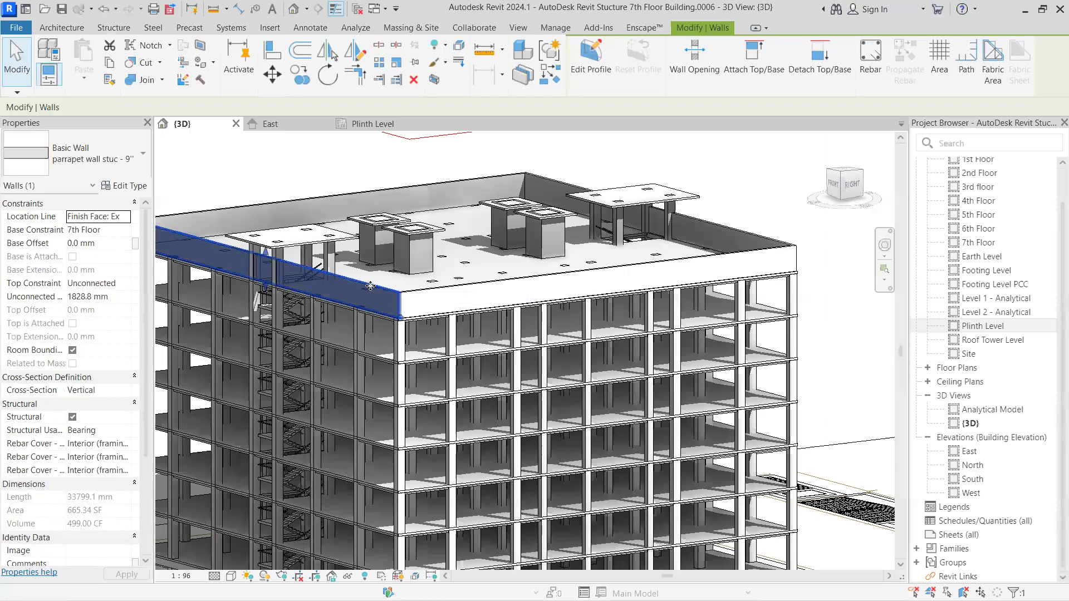
pyautogui.click(370, 286)
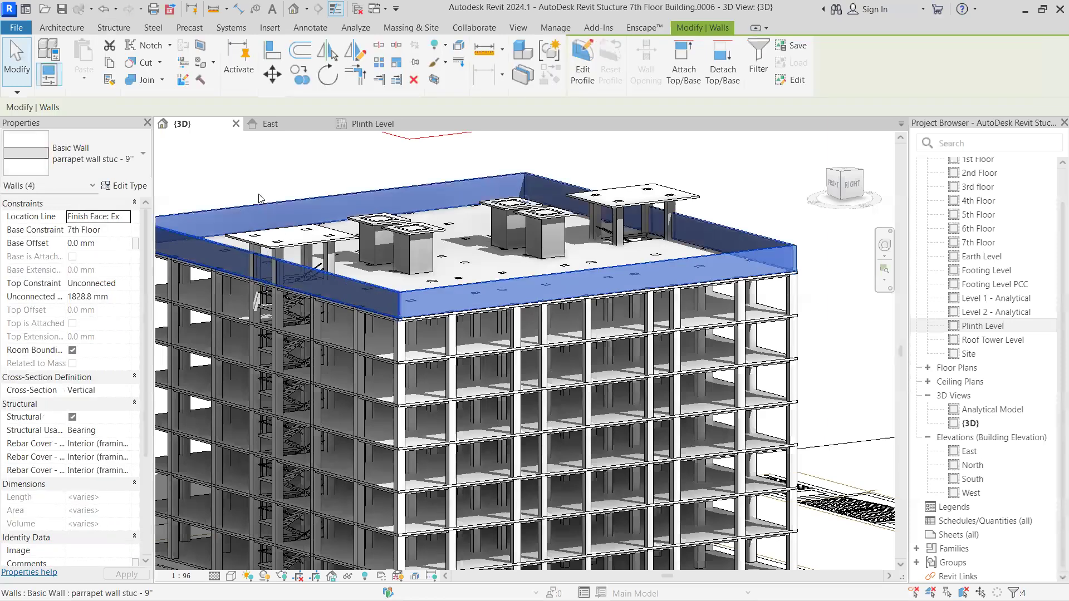
pyautogui.click(124, 283)
pyautogui.click(113, 353)
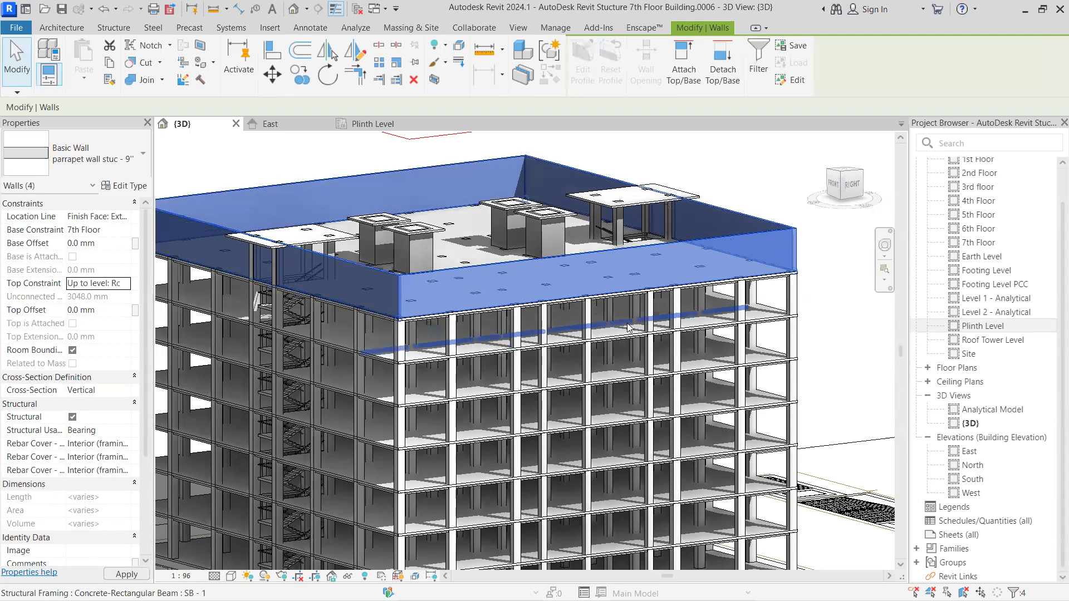
pyautogui.press('Escape')
# Step: Examine in the 3D view how the parapet wall meets the stair tower columns and roof slab
pyautogui.scroll(1, 639, 212)
pyautogui.scroll(-2, 288, 315)
pyautogui.moveTo(334, 315); pyautogui.dragTo(445, 311, button='middle')
pyautogui.scroll(3, 298, 260)
pyautogui.scroll(2, 245, 285)
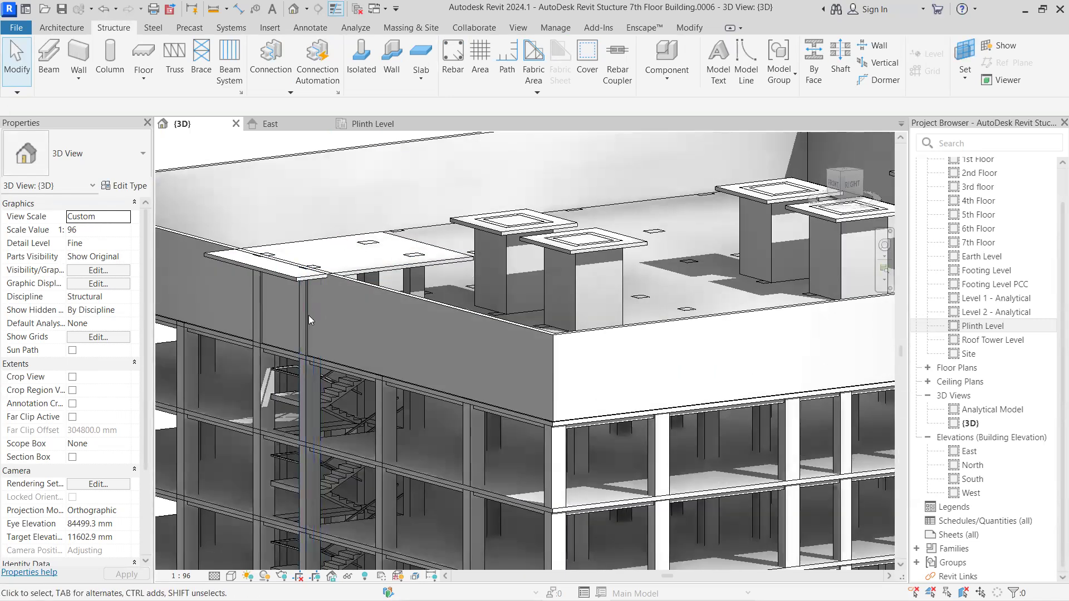
pyautogui.scroll(5, 309, 315)
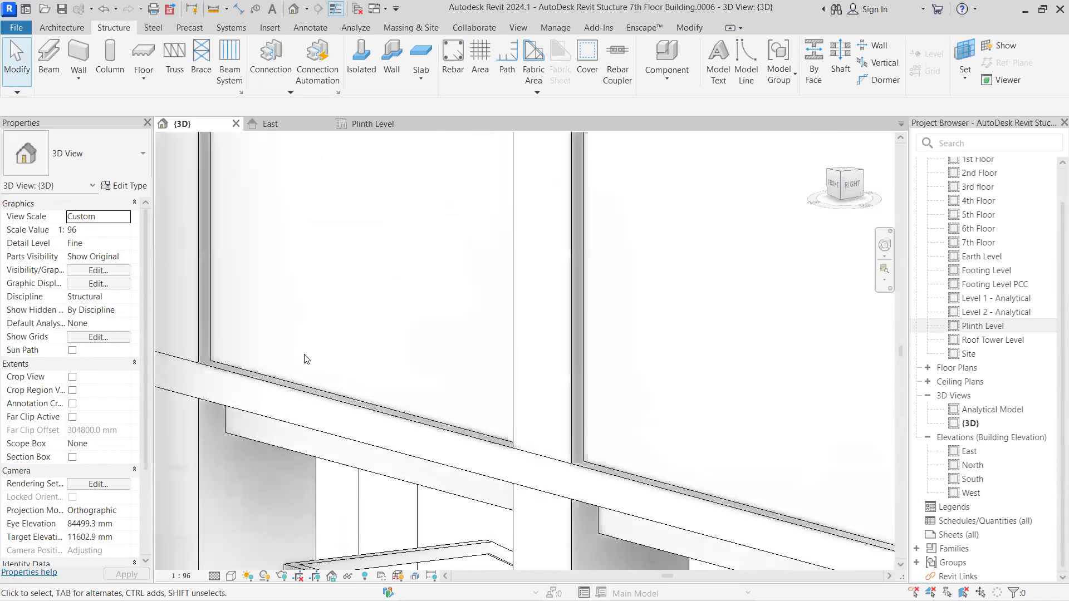
pyautogui.scroll(-8, 307, 356)
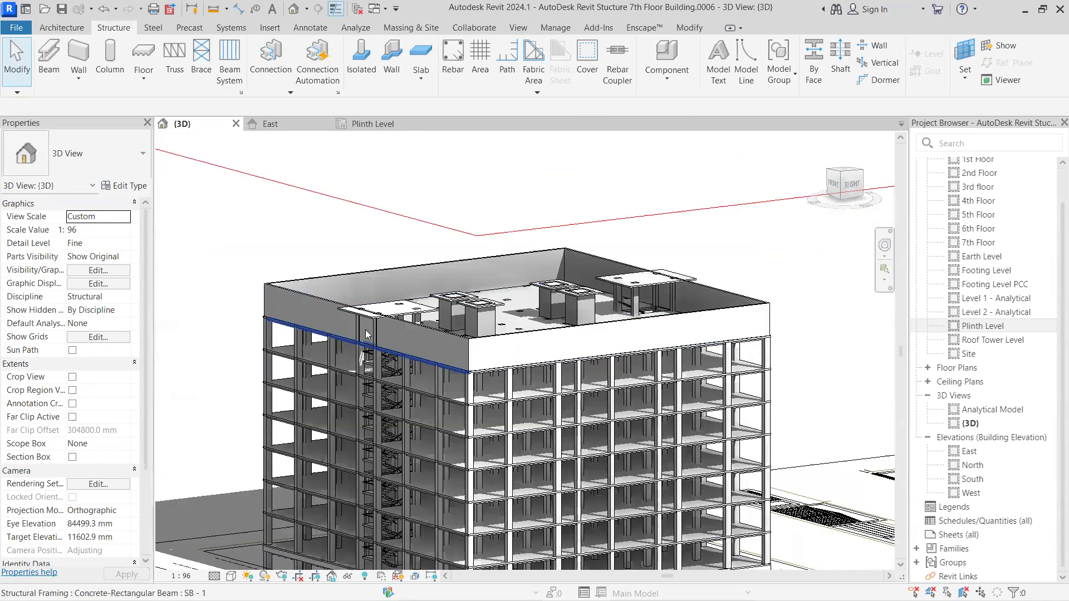
pyautogui.scroll(5, 365, 330)
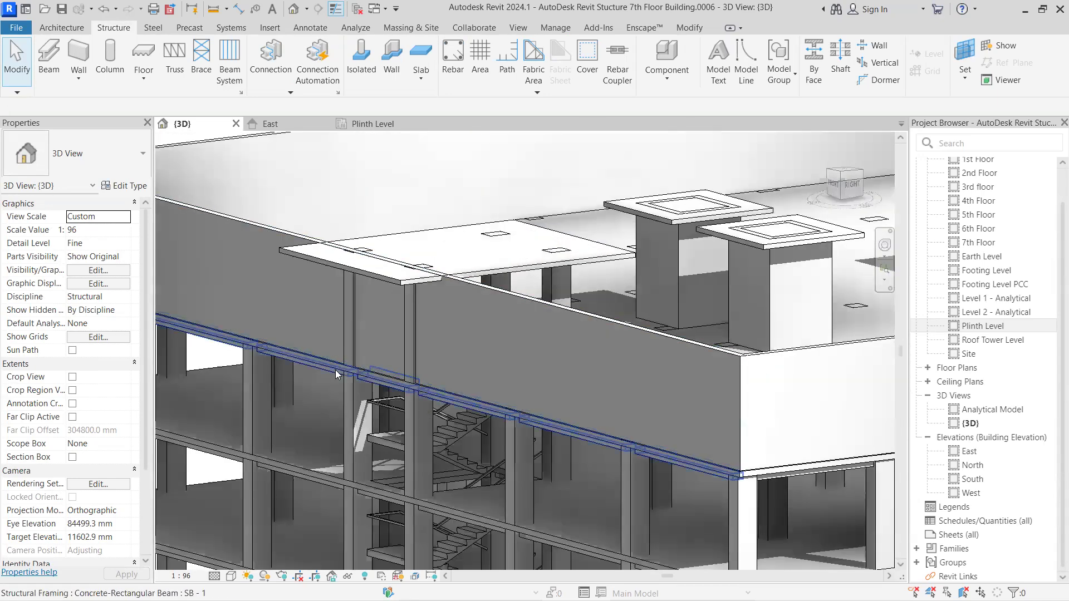
pyautogui.scroll(-6, 367, 368)
pyautogui.keyDown('shift'); pyautogui.moveTo(396, 372); pyautogui.dragTo(383, 352, button='middle'); pyautogui.keyUp('shift')
pyautogui.scroll(-3, 358, 377)
pyautogui.scroll(-4, 383, 353)
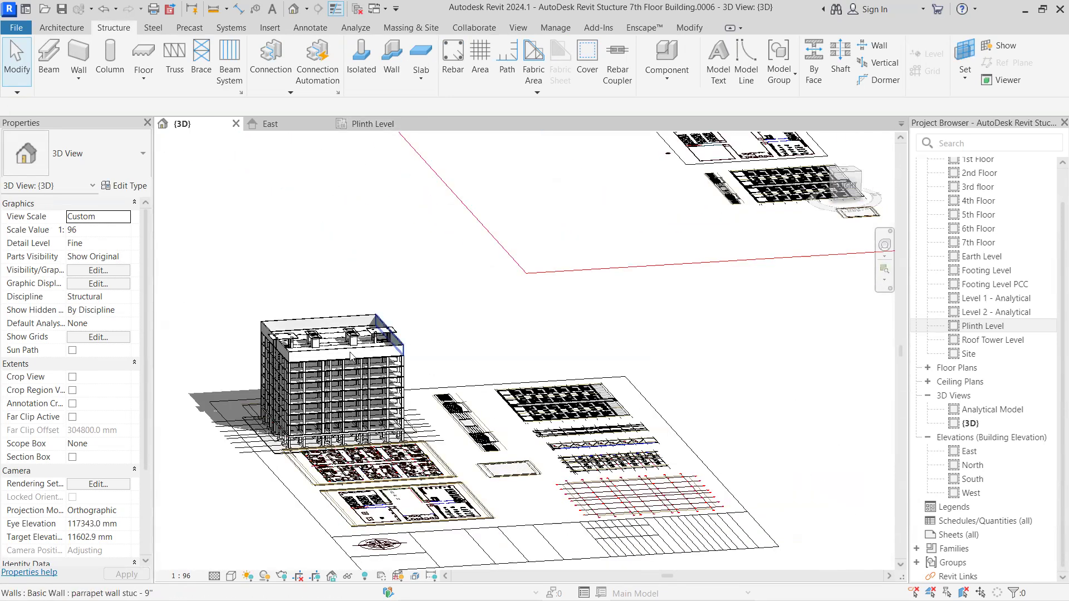
pyautogui.scroll(2, 351, 357)
pyautogui.scroll(1, 989, 262)
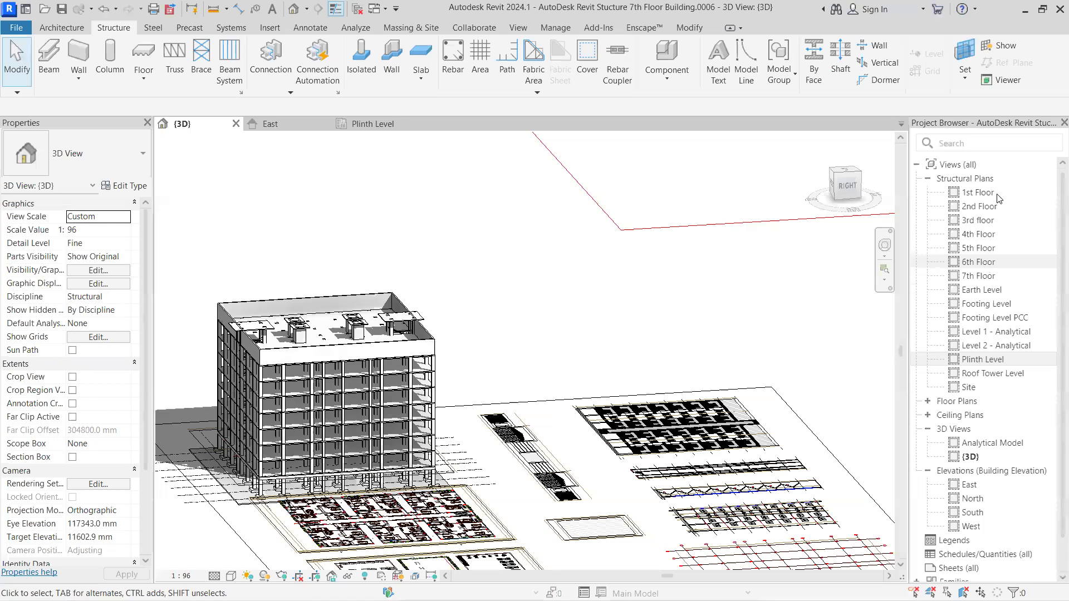
# Step: Open the 7th Floor structural plan and split the north parapet wall at the inner faces of the two staircase columns
pyautogui.click(979, 276)
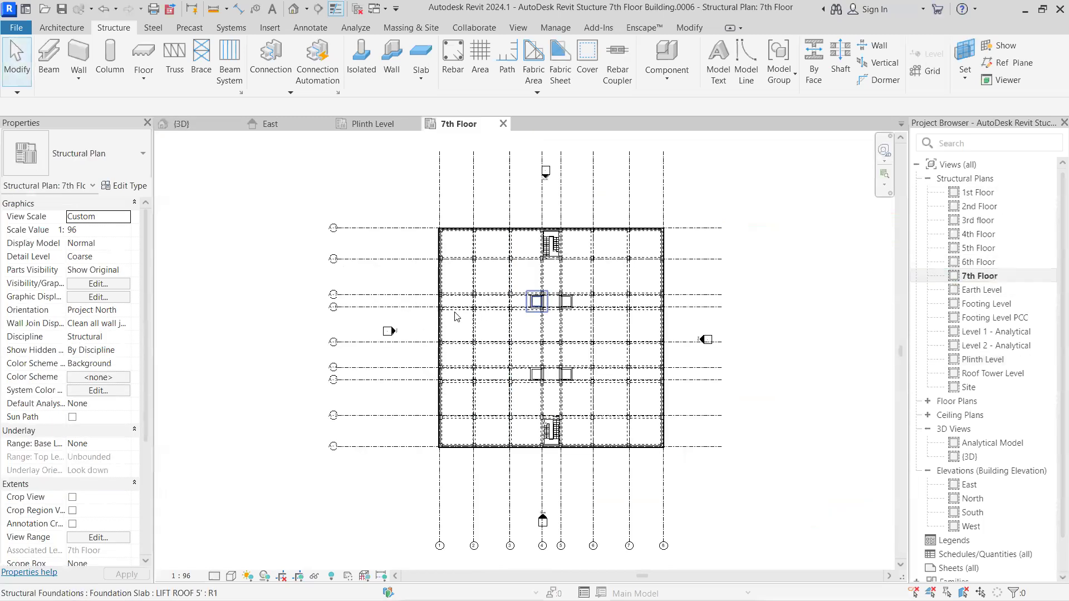
pyautogui.scroll(3, 567, 223)
pyautogui.scroll(6, 567, 216)
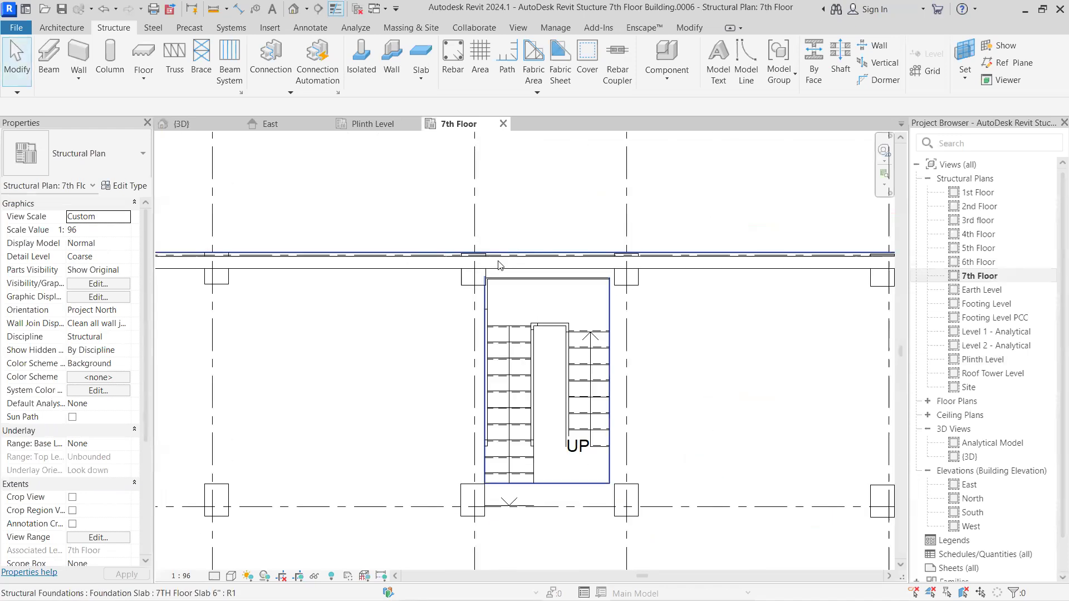
pyautogui.moveTo(482, 277); pyautogui.dragTo(369, 341, button='middle')
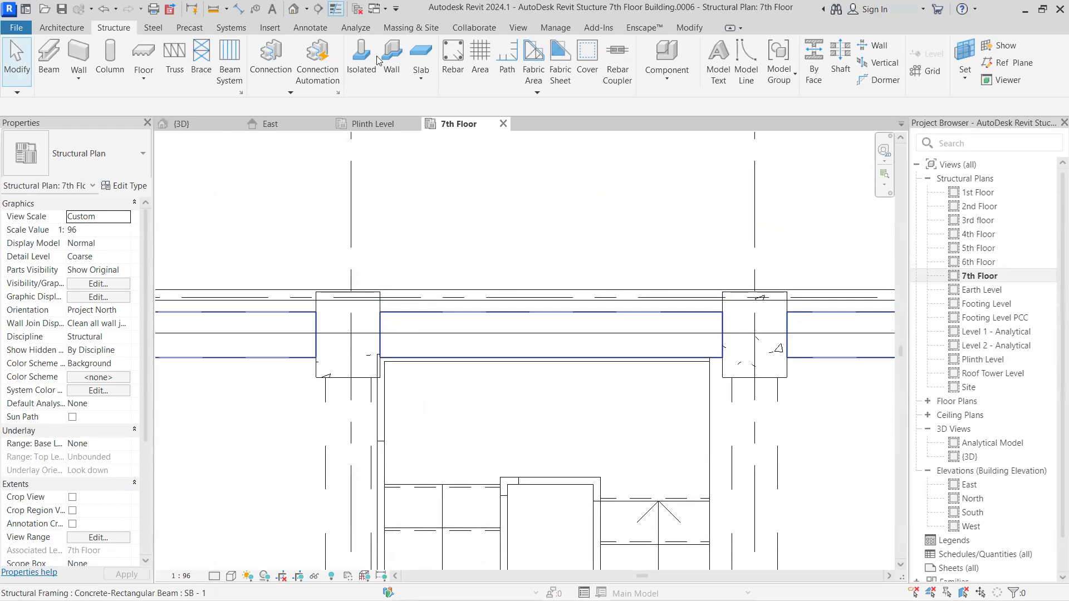
pyautogui.click(690, 29)
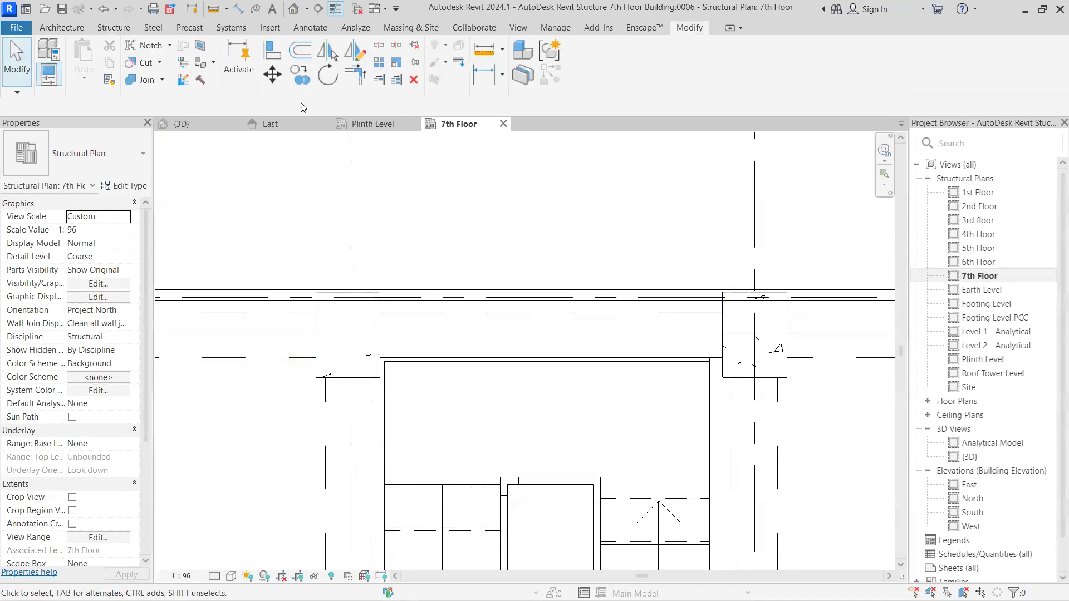
pyautogui.click(378, 44)
pyautogui.scroll(2, 337, 304)
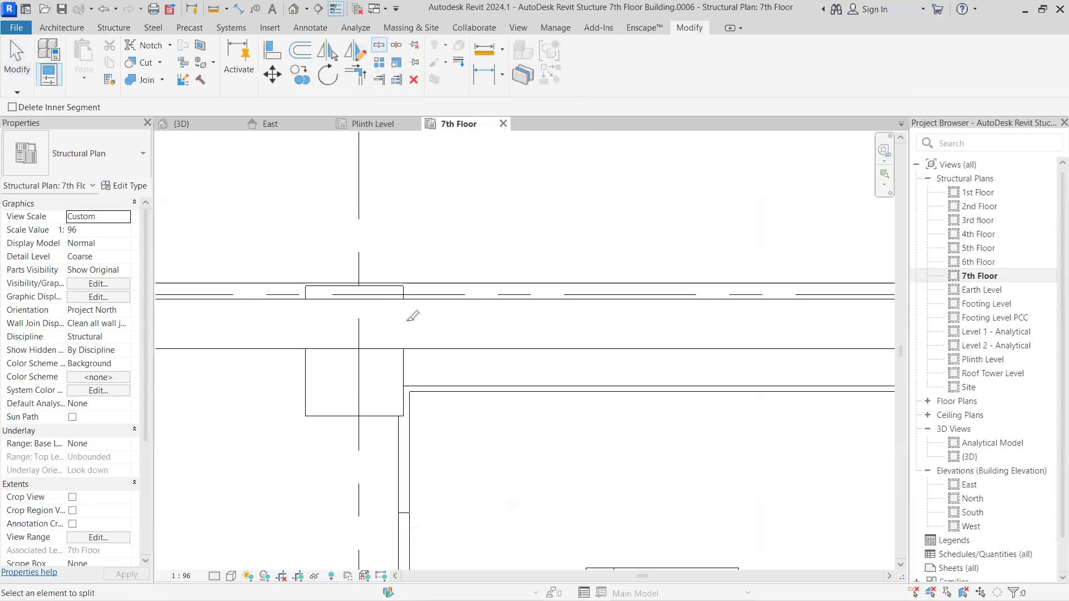
pyautogui.scroll(-3, 477, 317)
pyautogui.moveTo(477, 318); pyautogui.dragTo(256, 312, button='middle')
pyautogui.scroll(3, 434, 307)
pyautogui.click(492, 285)
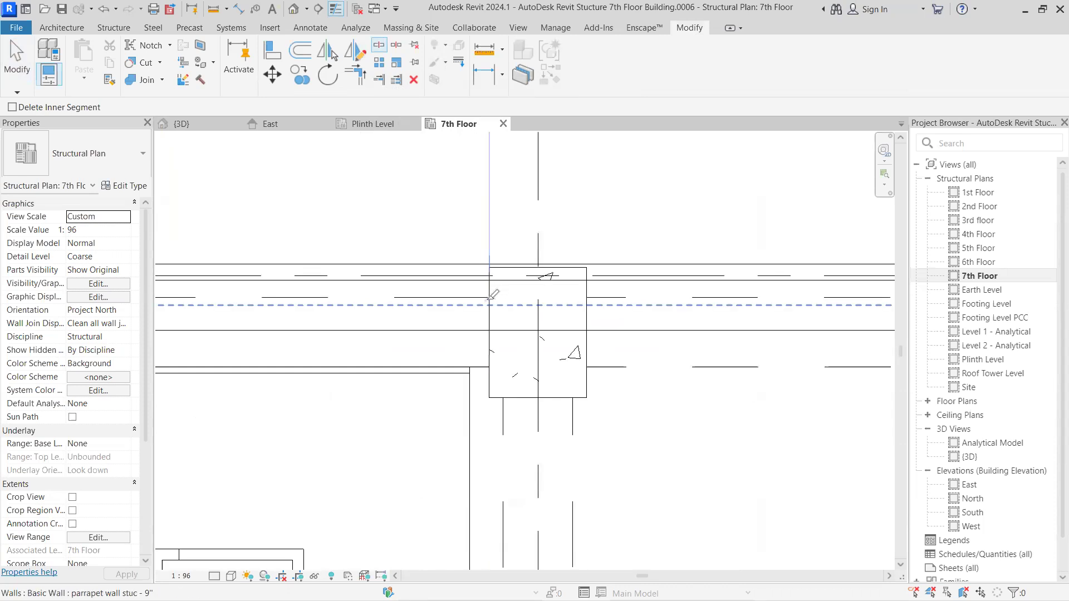
pyautogui.scroll(-3, 429, 309)
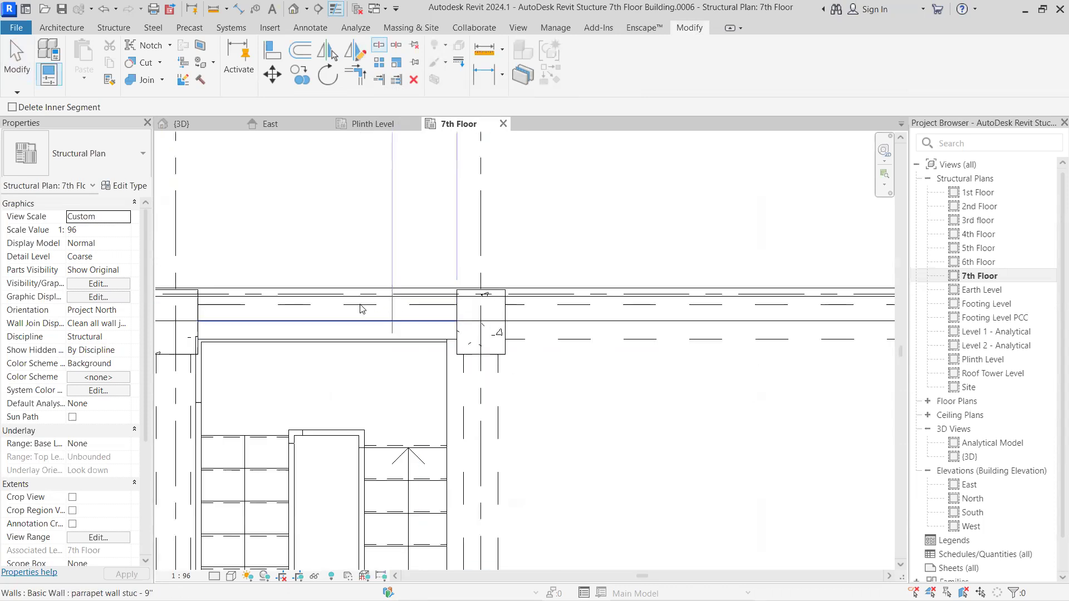
pyautogui.press('Escape')
pyautogui.click(359, 306)
pyautogui.press('Escape')
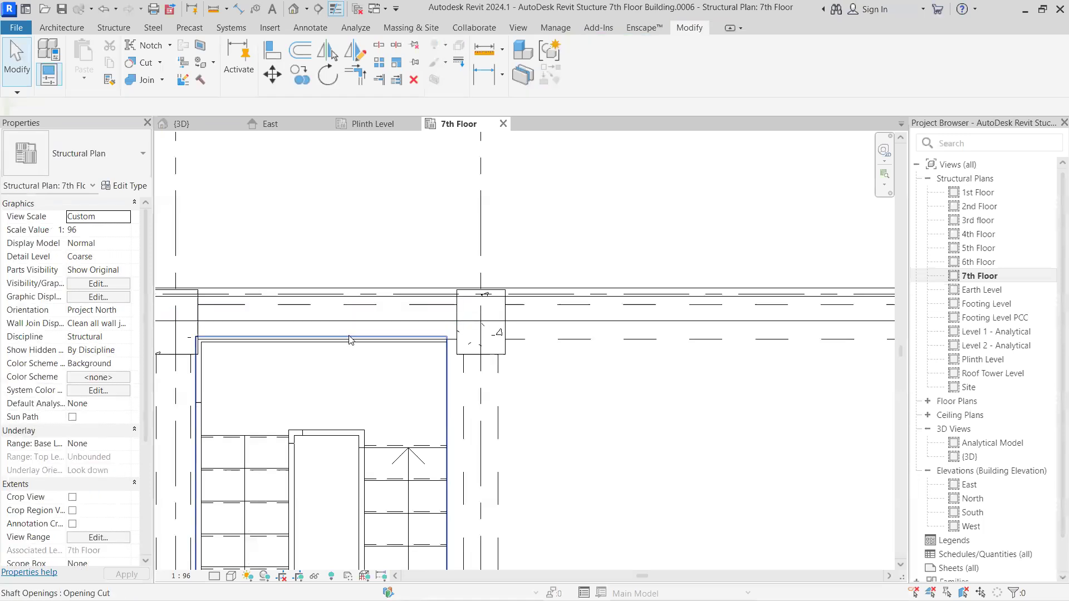
pyautogui.click(357, 320)
pyautogui.moveTo(357, 320); pyautogui.dragTo(457, 334, button='middle')
pyautogui.click(271, 52)
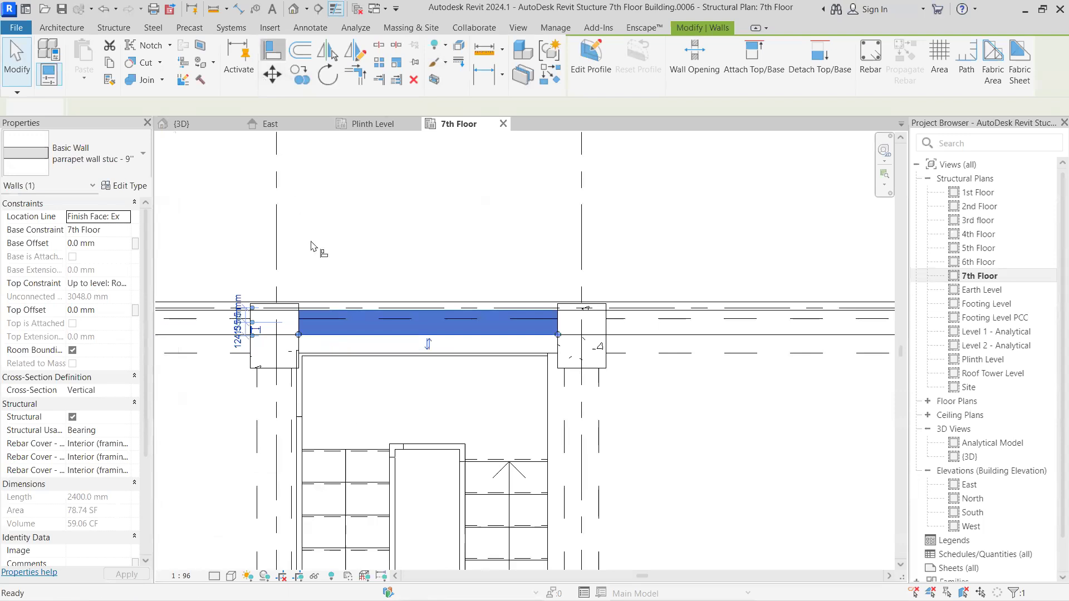
pyautogui.scroll(2, 329, 292)
pyautogui.click(363, 334)
pyautogui.scroll(-4, 362, 334)
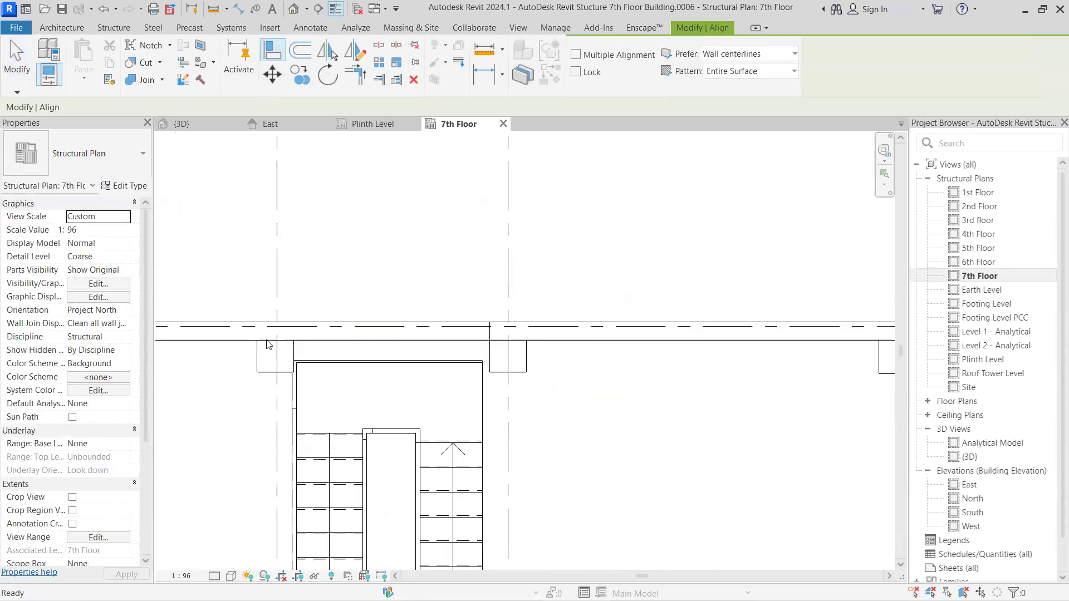
pyautogui.press('Escape')
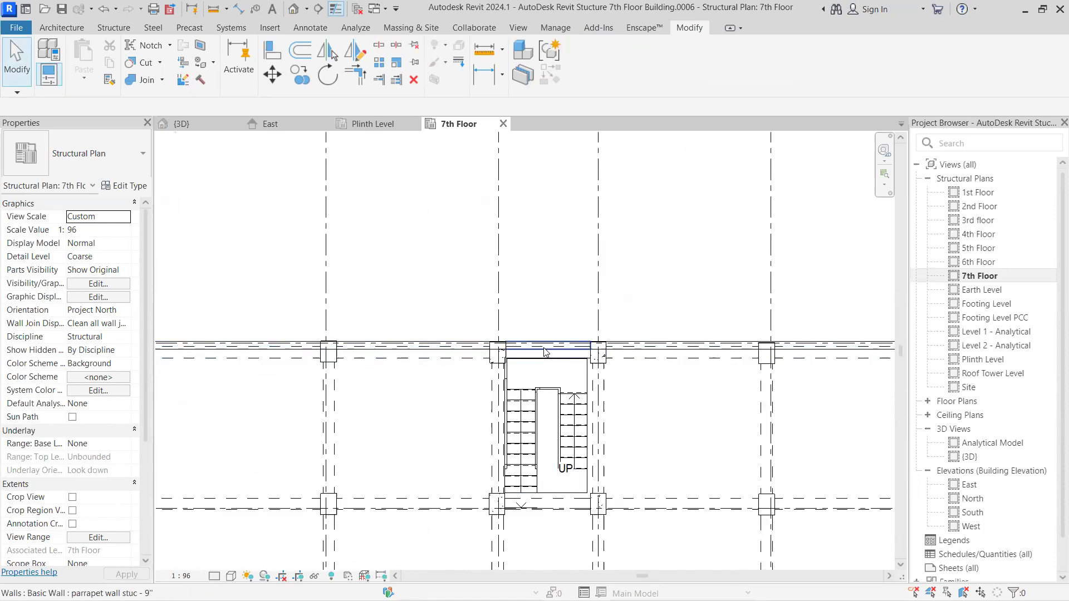
# Step: Examine in the 3D view how the split parapet segment sits beneath the stair tower roof slab and between its columns
pyautogui.click(239, 126)
pyautogui.scroll(3, 302, 345)
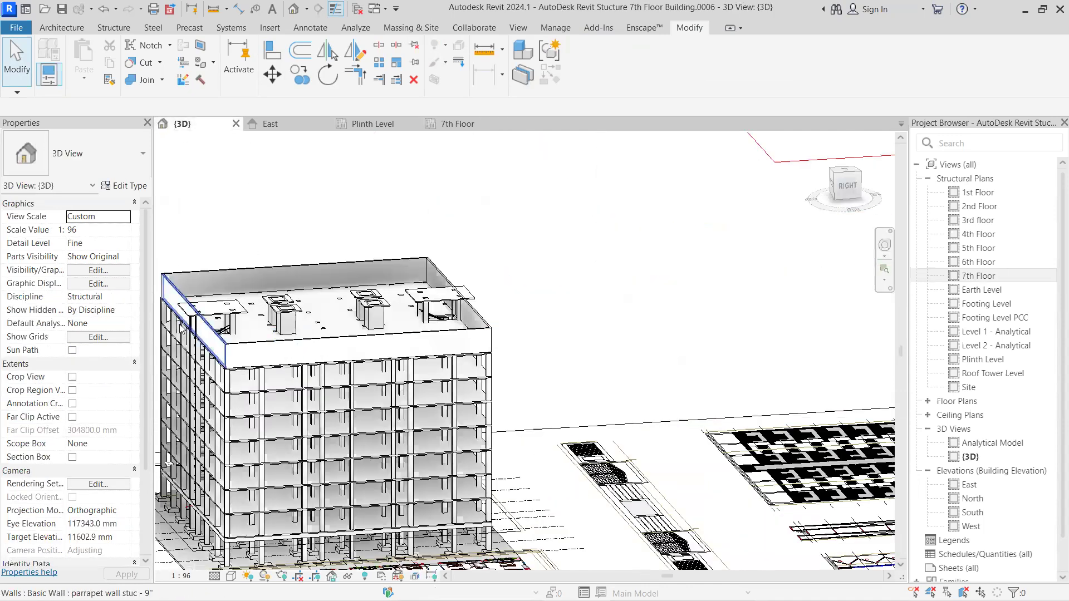
pyautogui.scroll(2, 174, 313)
pyautogui.scroll(-2, 450, 333)
pyautogui.keyDown('shift'); pyautogui.moveTo(627, 346); pyautogui.dragTo(668, 315, button='middle'); pyautogui.keyUp('shift')
pyautogui.scroll(3, 598, 248)
pyautogui.scroll(1, 532, 308)
pyautogui.moveTo(529, 308); pyautogui.dragTo(587, 413, button='middle')
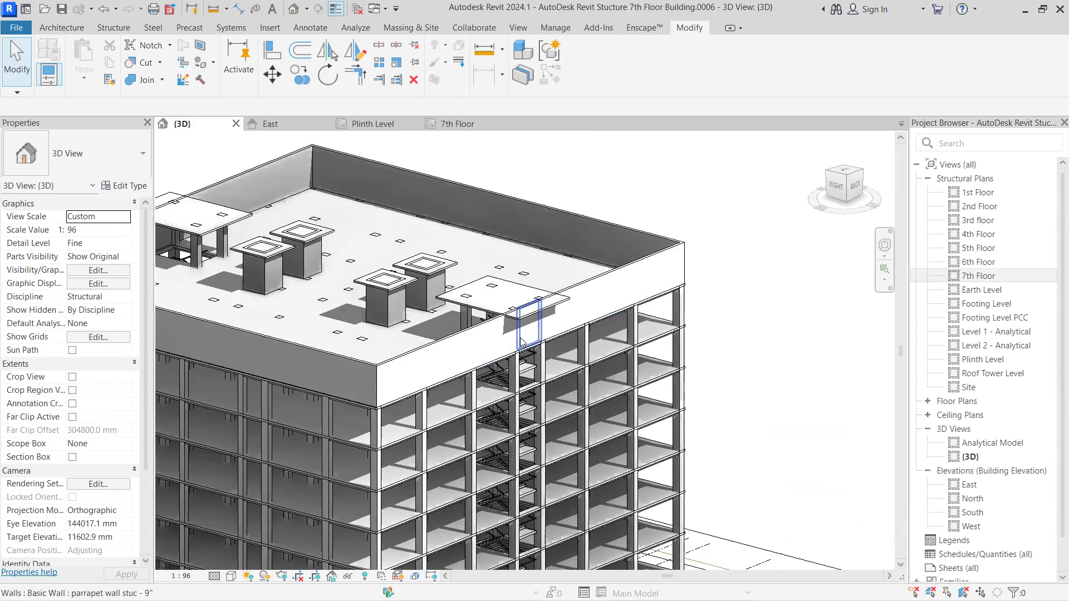
pyautogui.scroll(6, 456, 376)
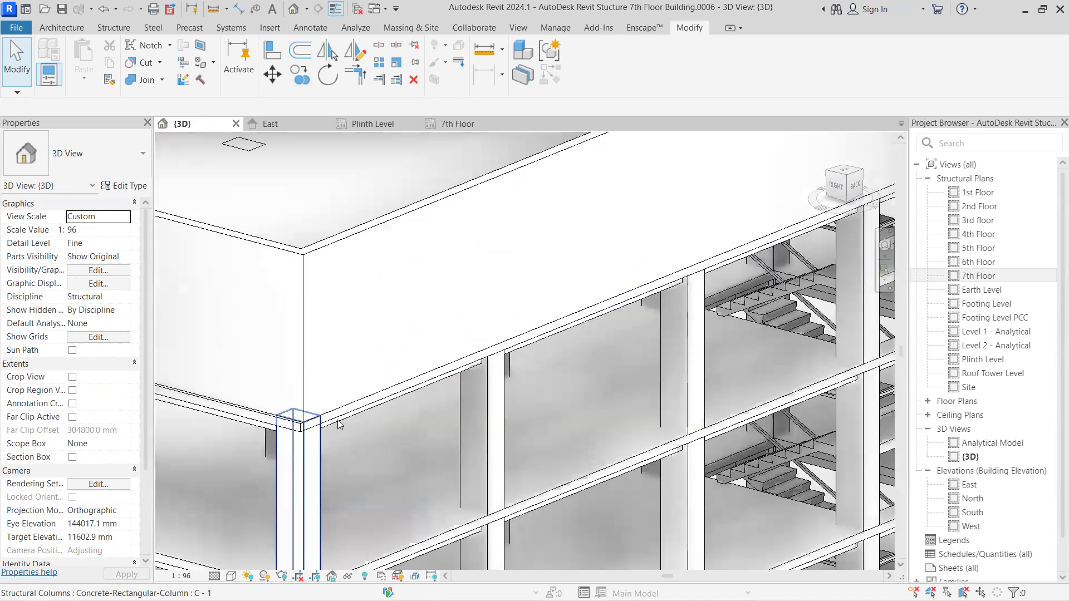
pyautogui.scroll(-2, 689, 286)
pyautogui.moveTo(690, 289); pyautogui.dragTo(608, 438, button='middle')
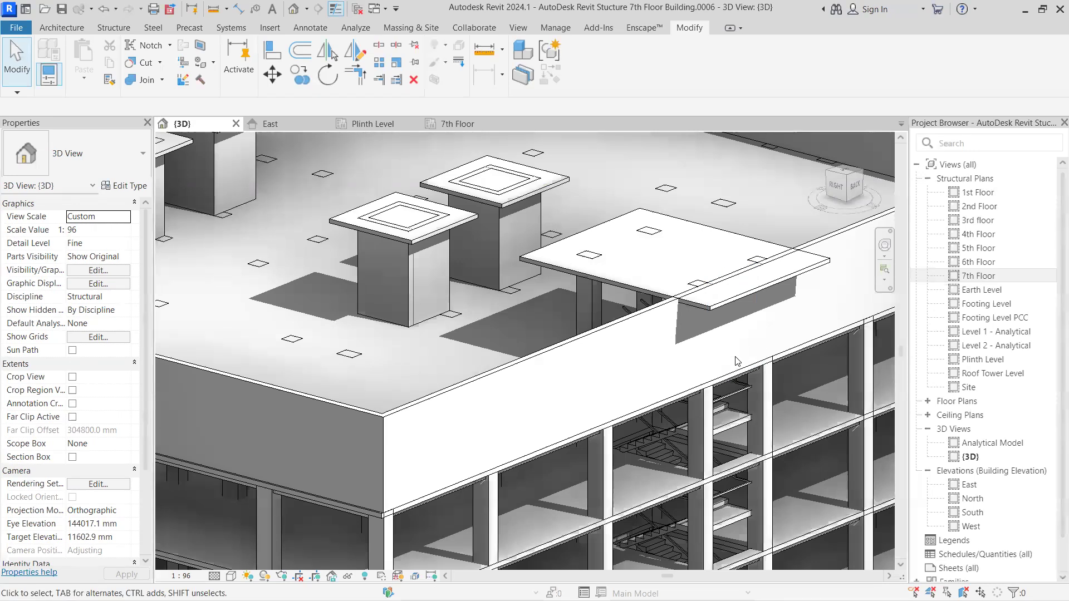
pyautogui.click(732, 280)
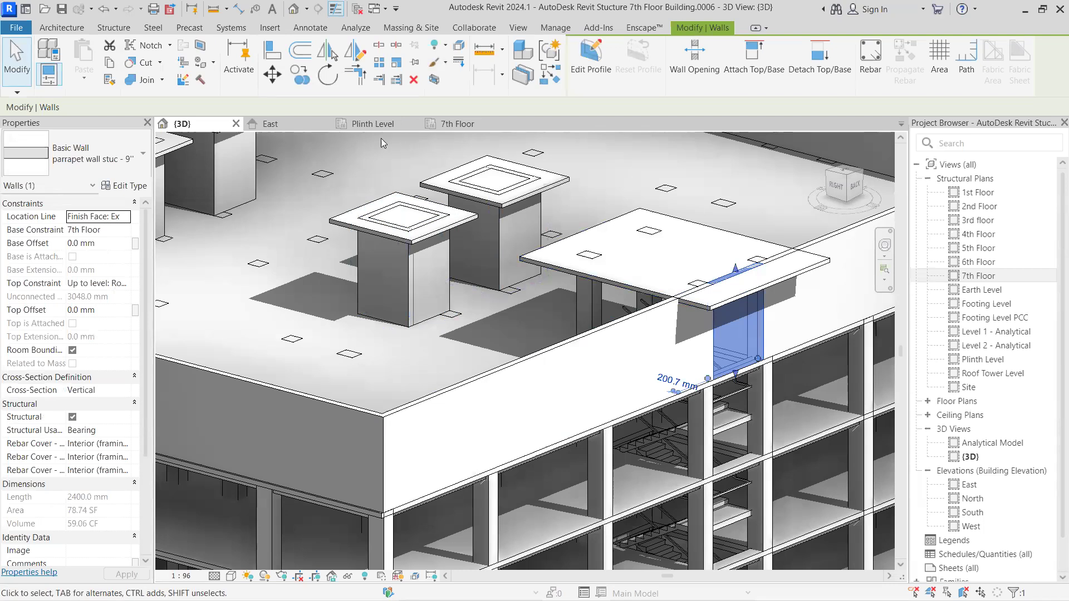
pyautogui.click(450, 136)
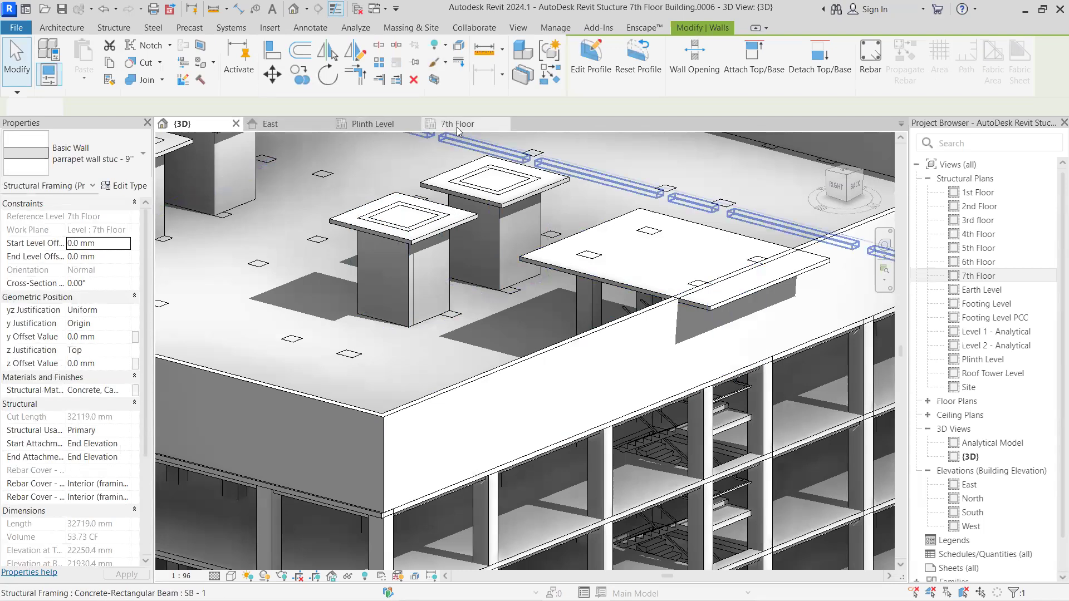
# Step: Nudge the parapet segment between the staircase columns outward in the 7th Floor plan and undo the excess nudging
pyautogui.click(463, 124)
pyautogui.scroll(-3, 539, 379)
pyautogui.scroll(3, 566, 418)
pyautogui.scroll(-2, 557, 421)
pyautogui.scroll(2, 613, 365)
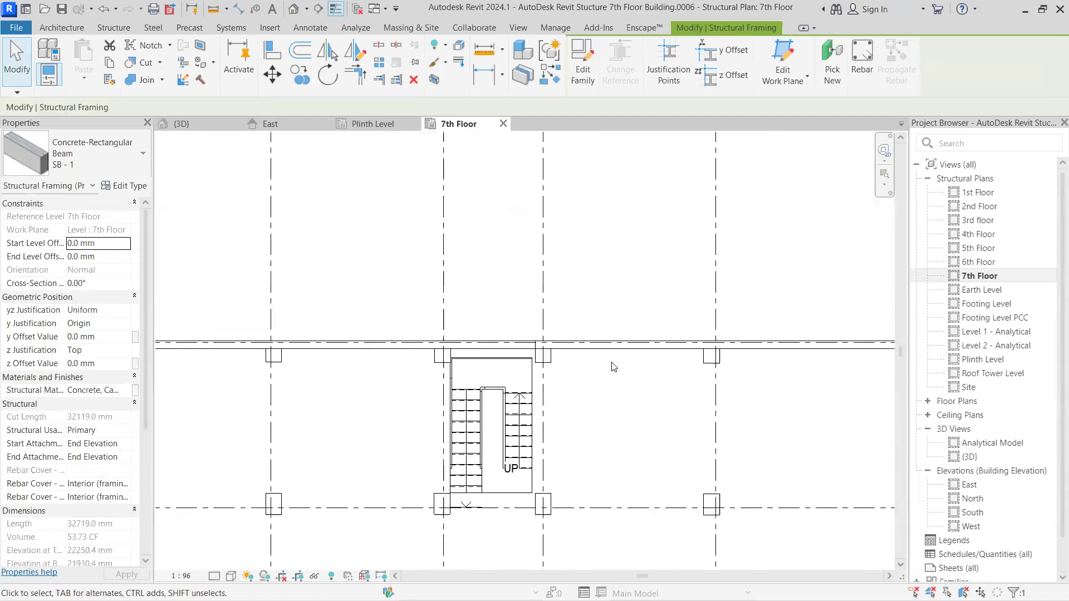
pyautogui.press('Escape')
pyautogui.scroll(4, 498, 345)
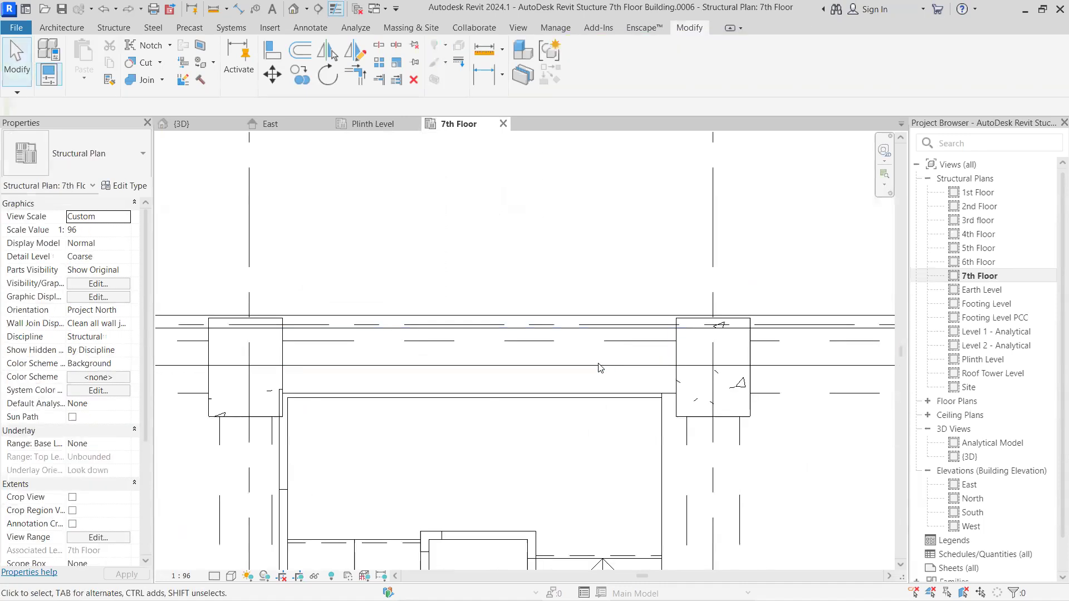
pyautogui.click(569, 334)
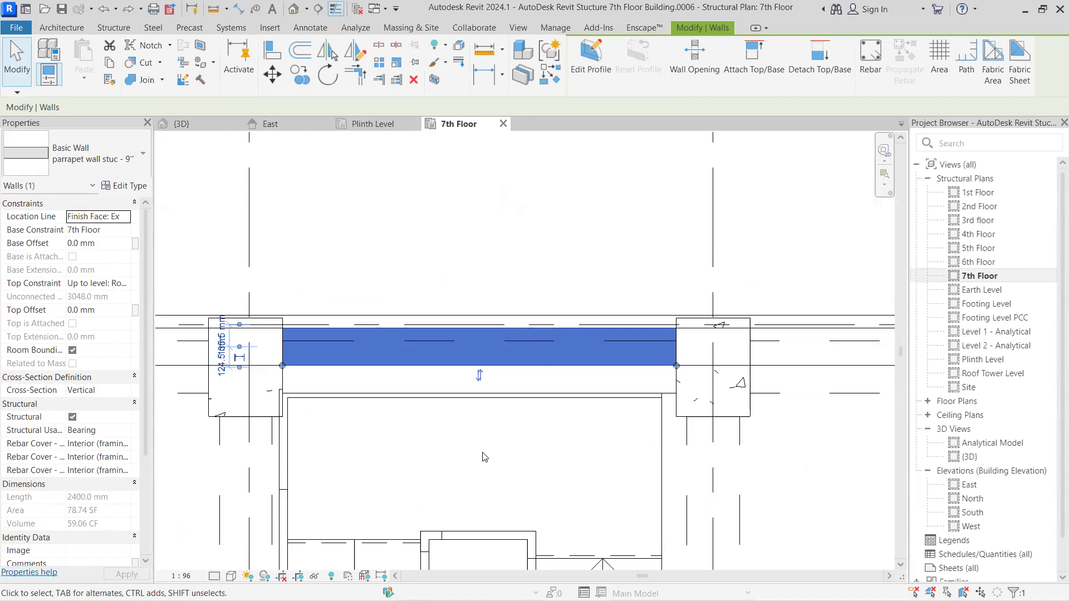
pyautogui.press('Up')
pyautogui.press('Up')
pyautogui.press('Up')
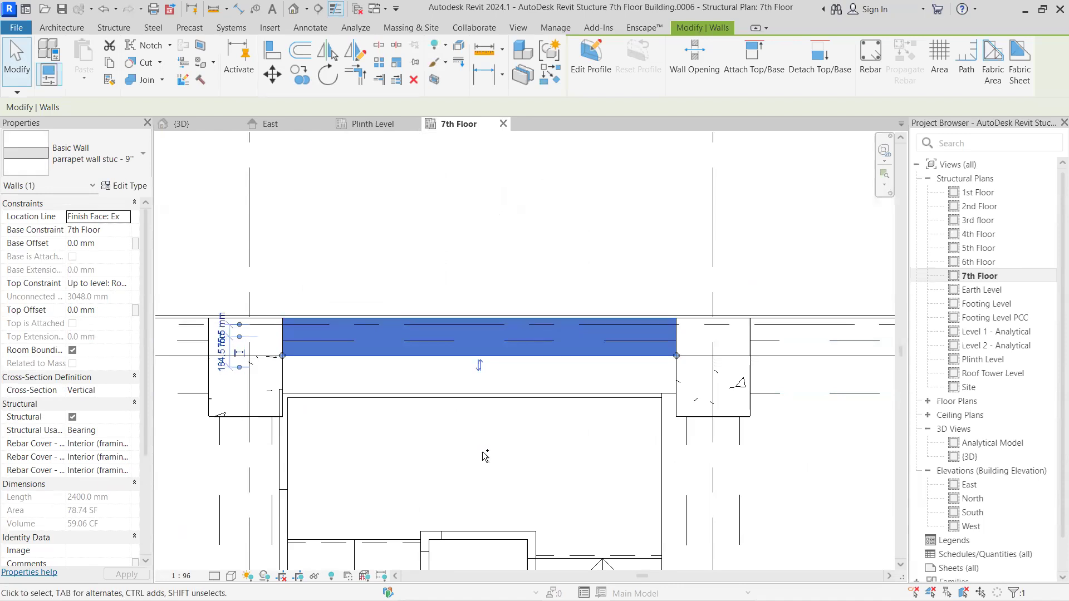
pyautogui.press('Escape')
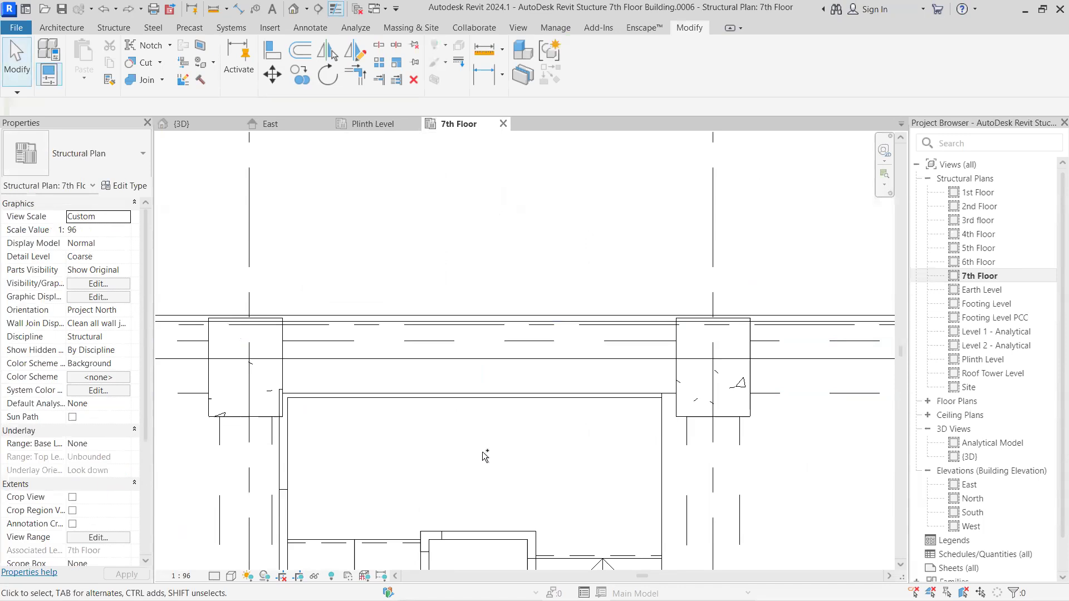
pyautogui.hotkey('ctrl', 'z')
pyautogui.scroll(-3, 485, 457)
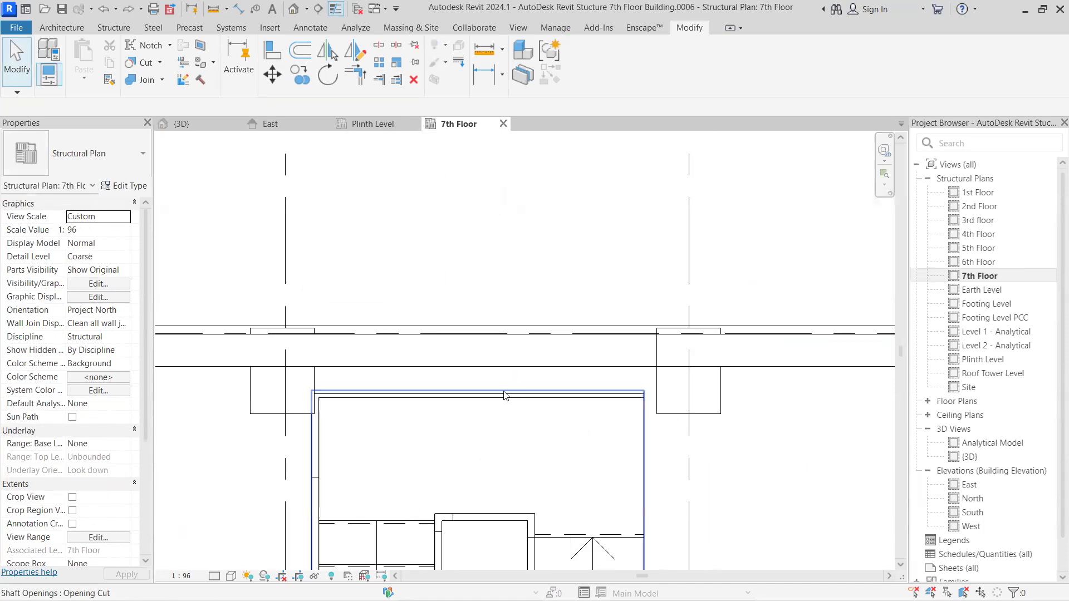
# Step: Select the nudged parapet segment and check its alignment with the adjoining parapet walls in the 3D view
pyautogui.click(480, 367)
pyautogui.scroll(-2, 480, 367)
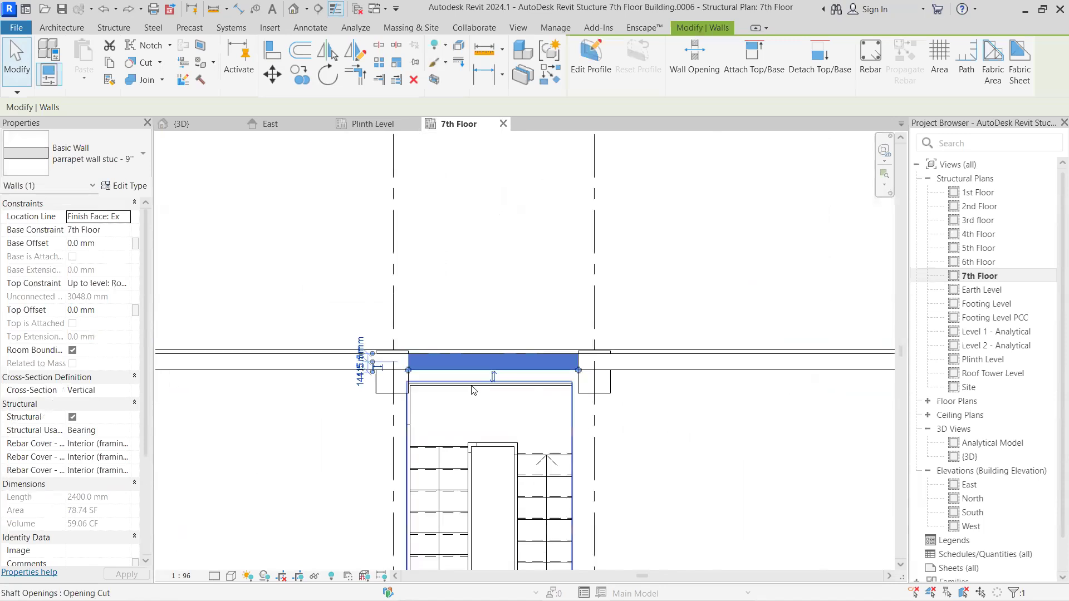
pyautogui.scroll(3, 511, 382)
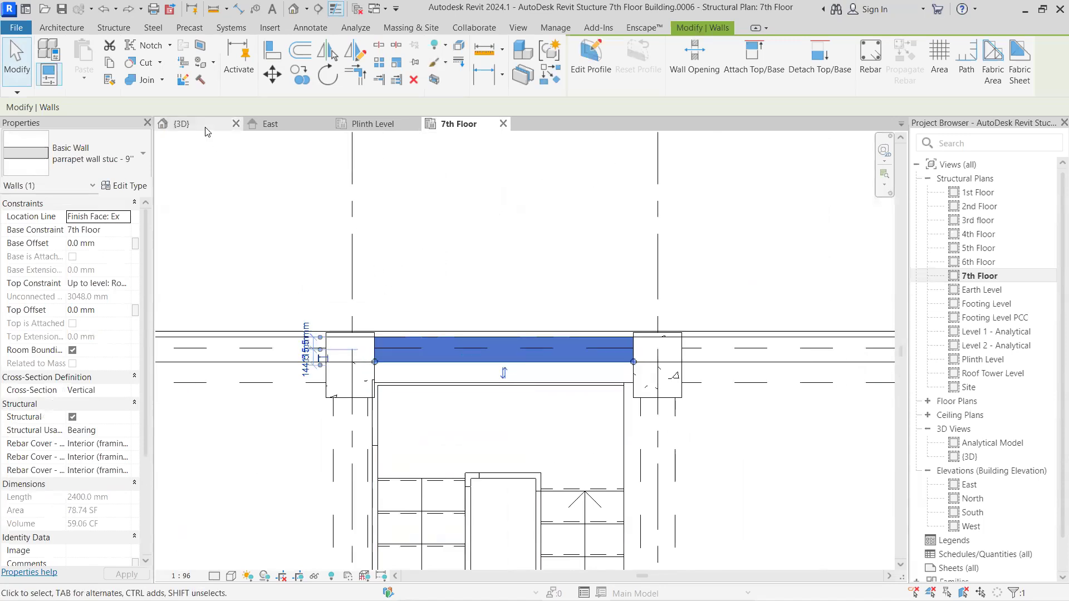
pyautogui.click(184, 124)
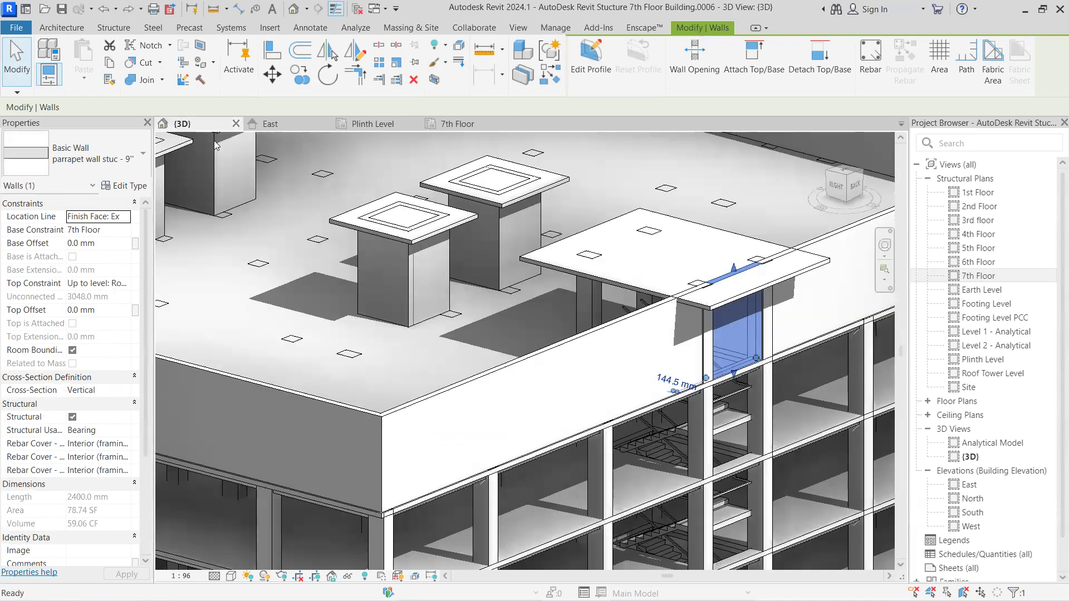
pyautogui.scroll(6, 362, 545)
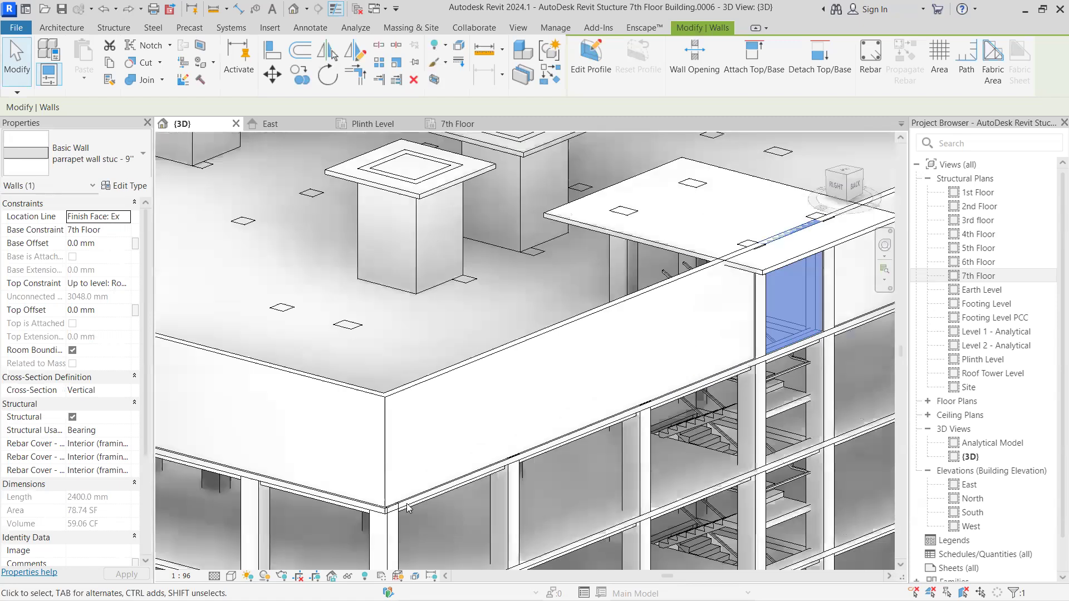
pyautogui.scroll(-5, 365, 510)
pyautogui.scroll(-5, 575, 500)
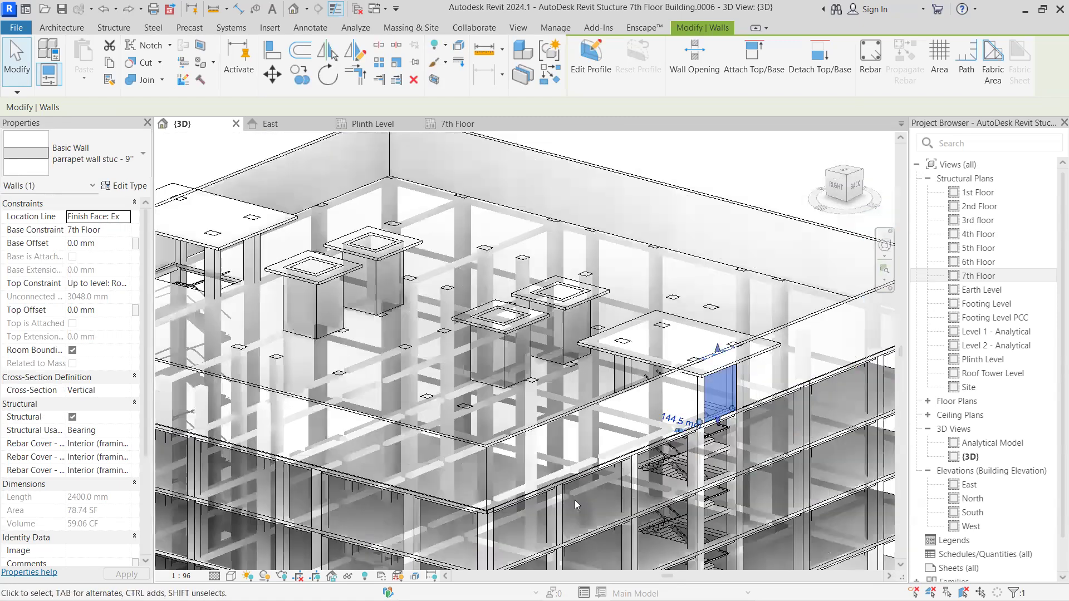
pyautogui.scroll(2, 574, 500)
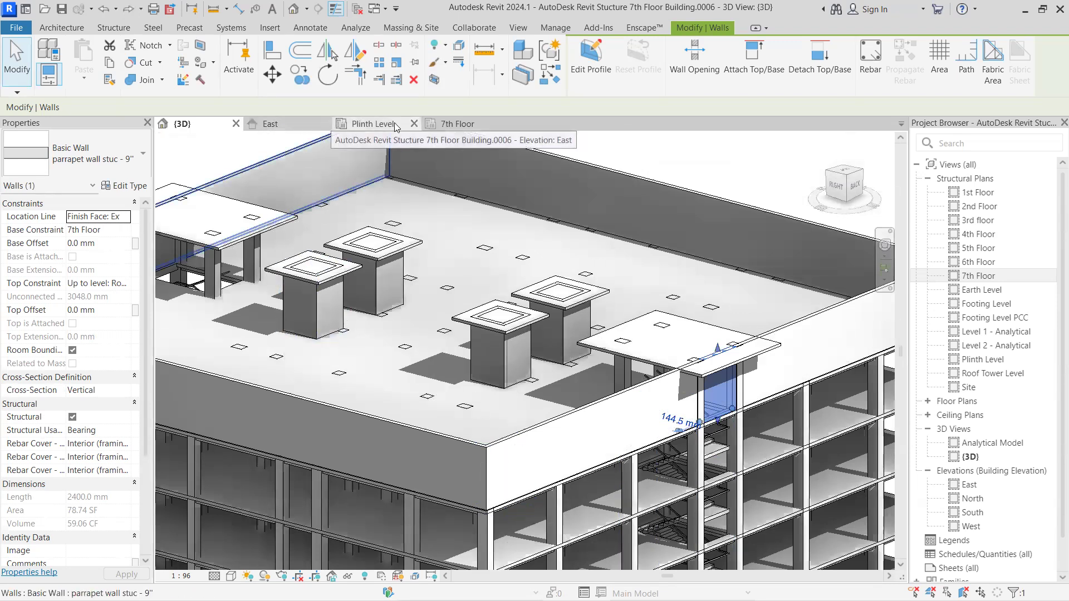
# Step: In the 7th Floor plan, move the parapet segment between the staircase columns outward until its outer face meets the slab edge
pyautogui.click(480, 126)
pyautogui.scroll(5, 498, 354)
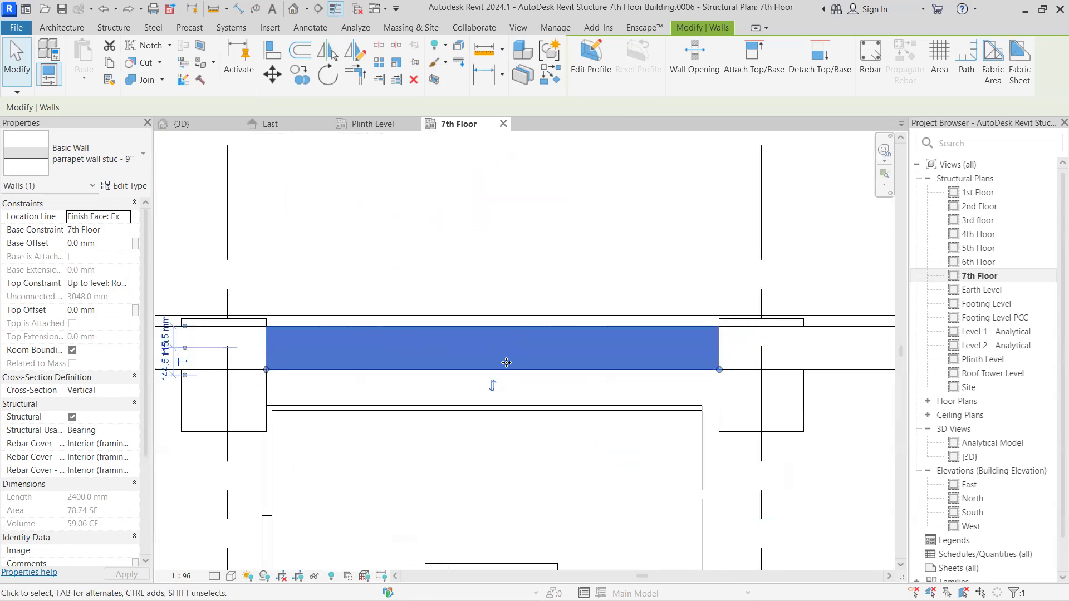
pyautogui.click(479, 325)
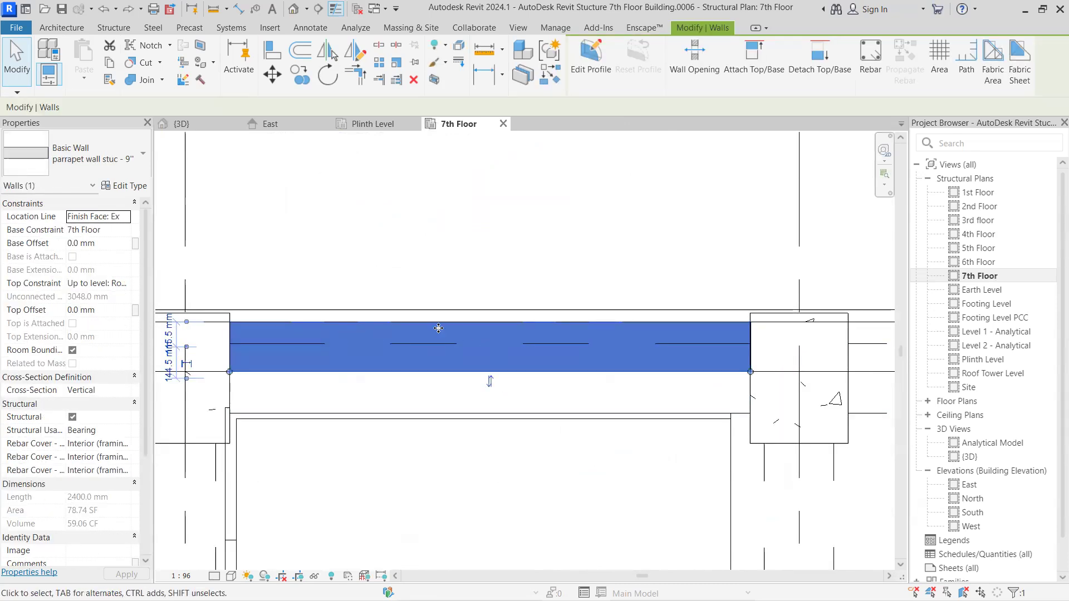
pyautogui.click(278, 81)
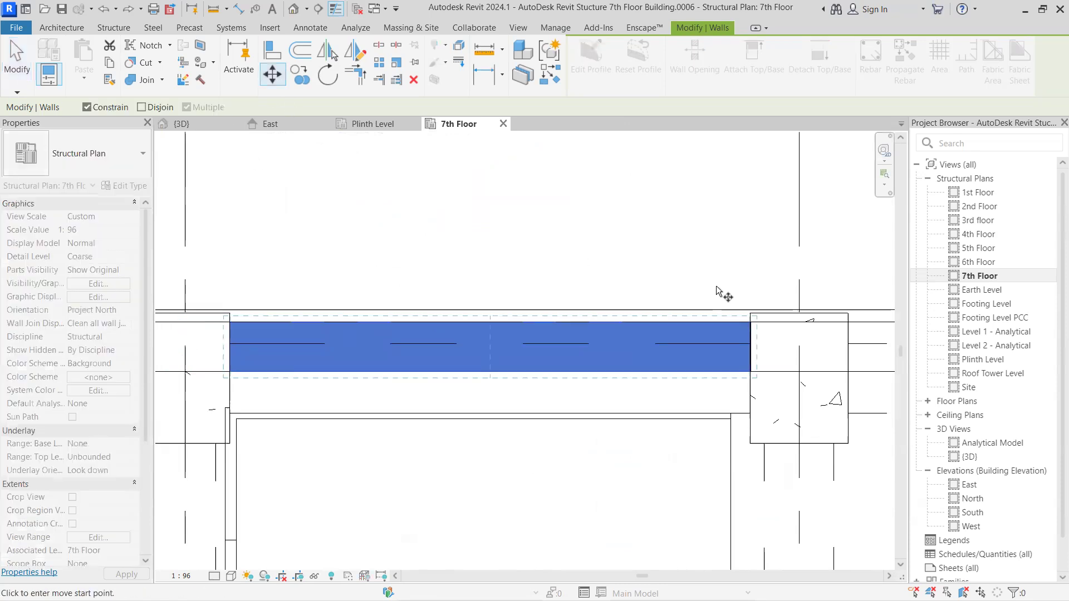
pyautogui.click(751, 312)
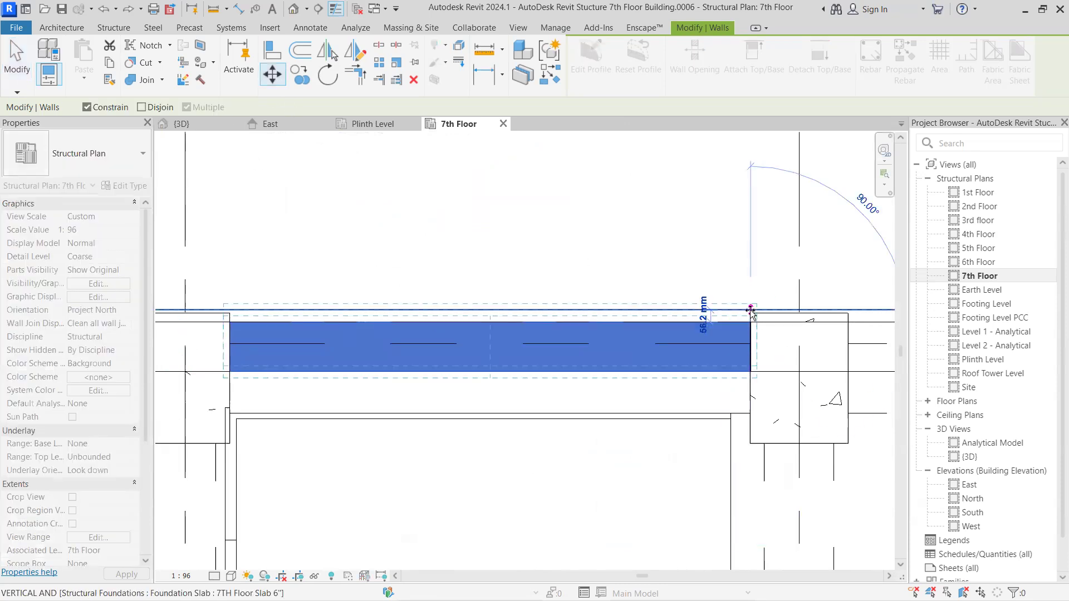
pyautogui.click(750, 309)
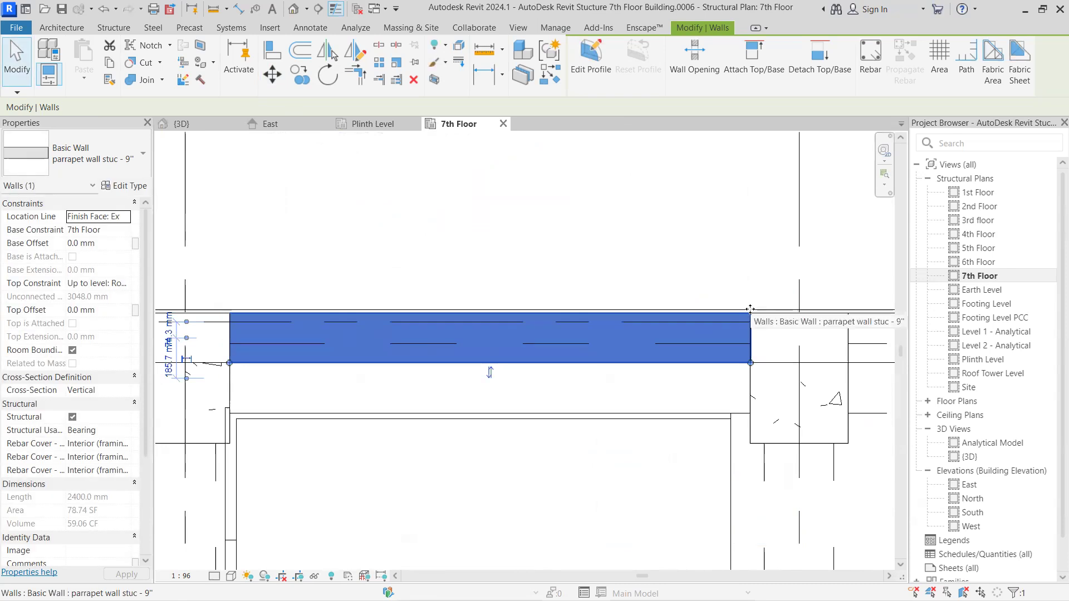
pyautogui.click(273, 75)
pyautogui.scroll(5, 754, 333)
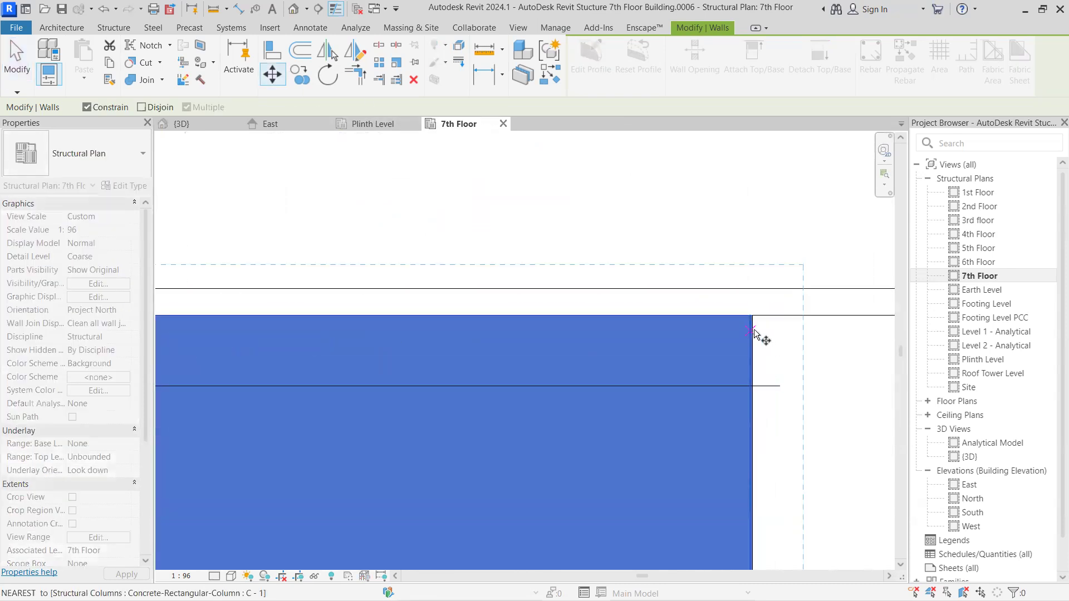
pyautogui.click(750, 319)
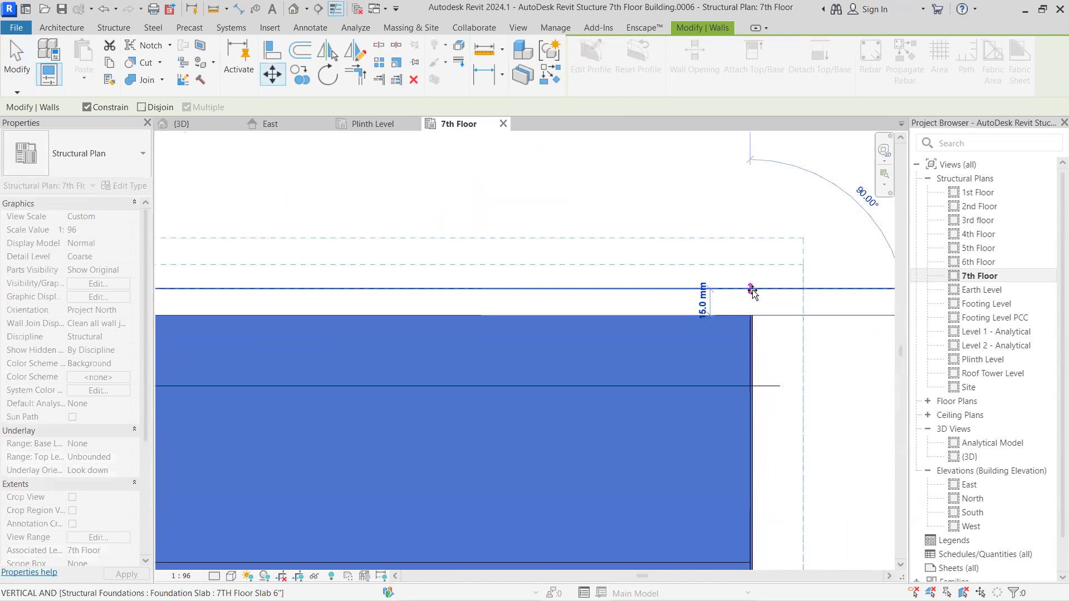
pyautogui.click(751, 289)
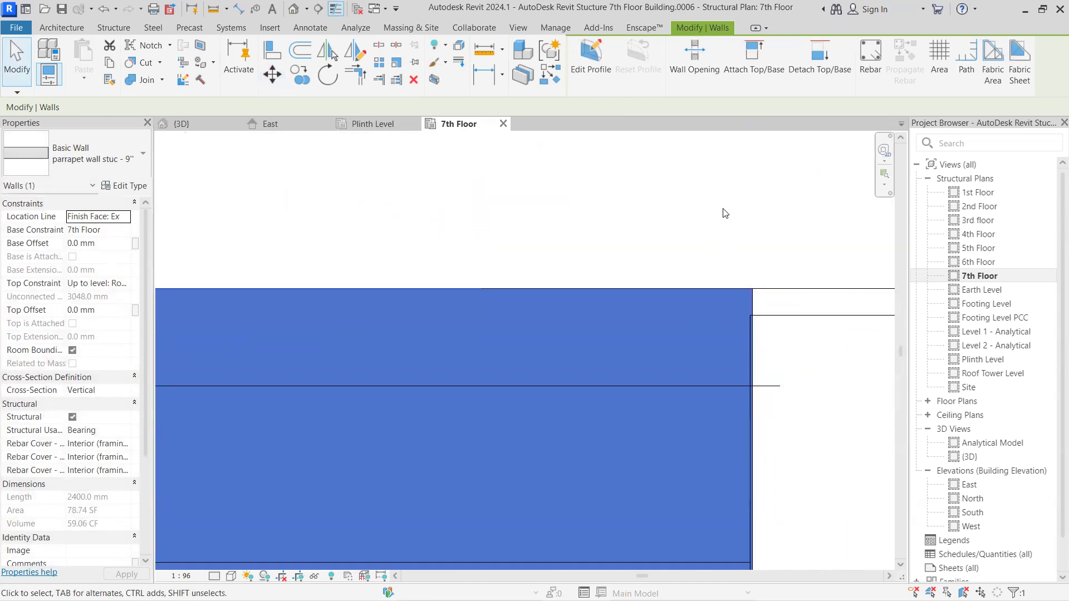
pyautogui.scroll(-5, 666, 387)
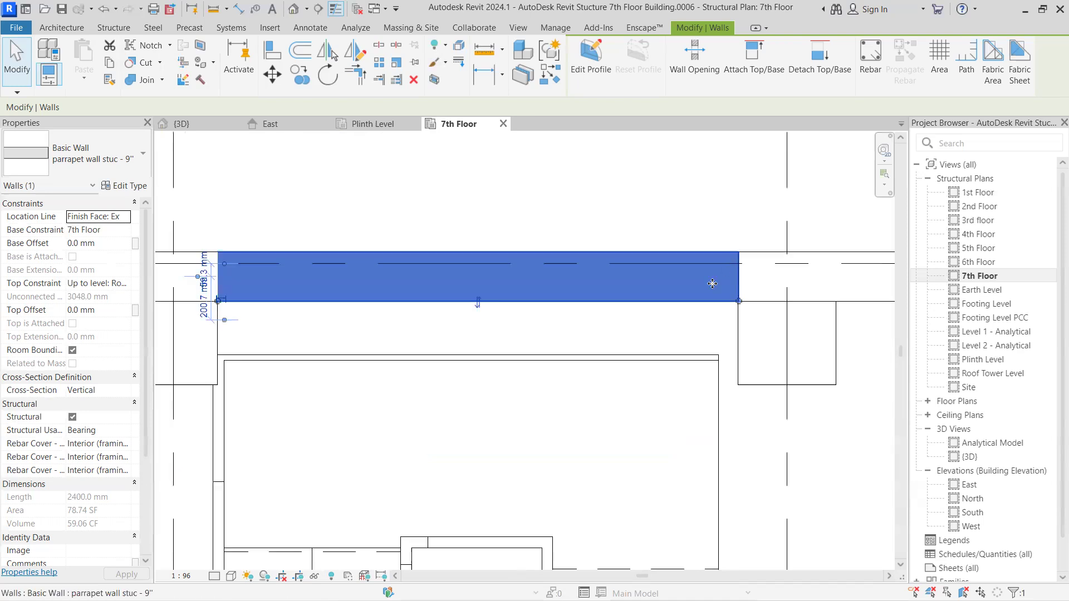
pyautogui.click(348, 331)
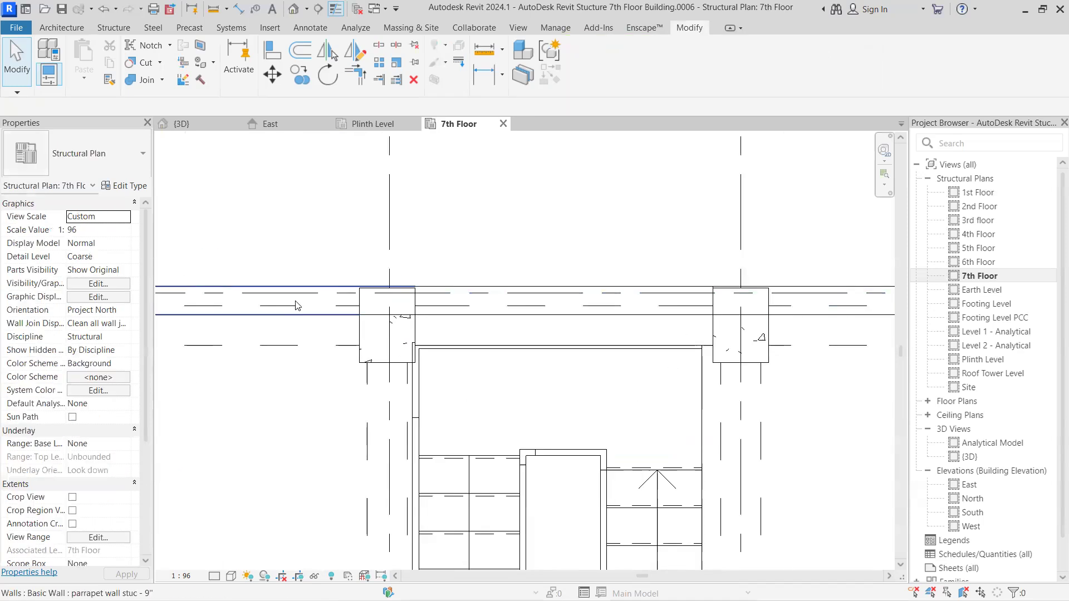
# Step: Examine the parapet walls adjoining the stair tower in the plan and the 3D view, checking their alignment with the segment between the columns
pyautogui.click(321, 311)
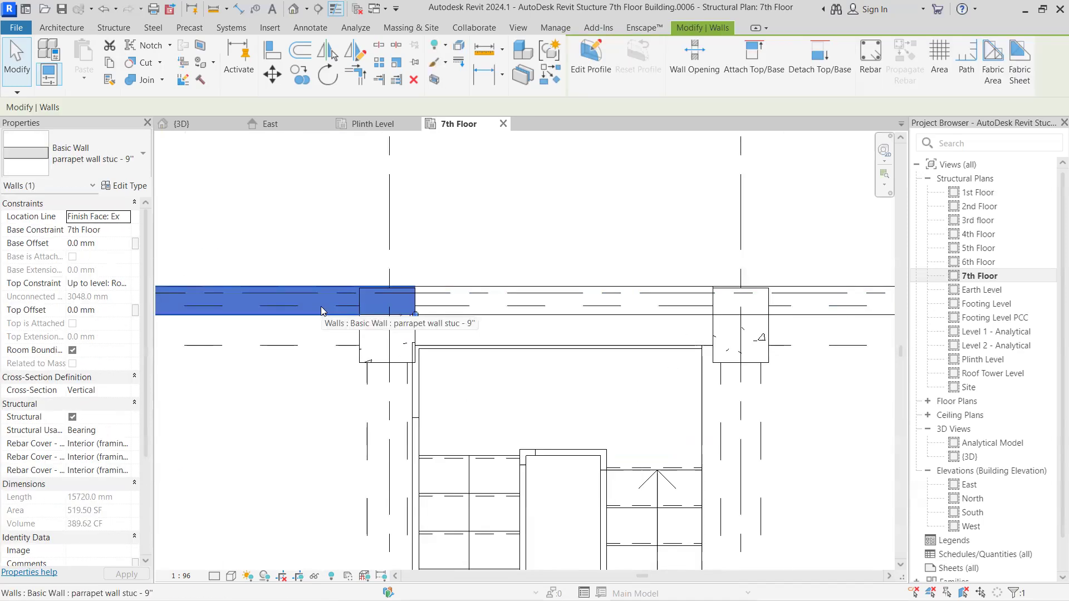
pyautogui.click(335, 344)
pyautogui.scroll(-5, 334, 344)
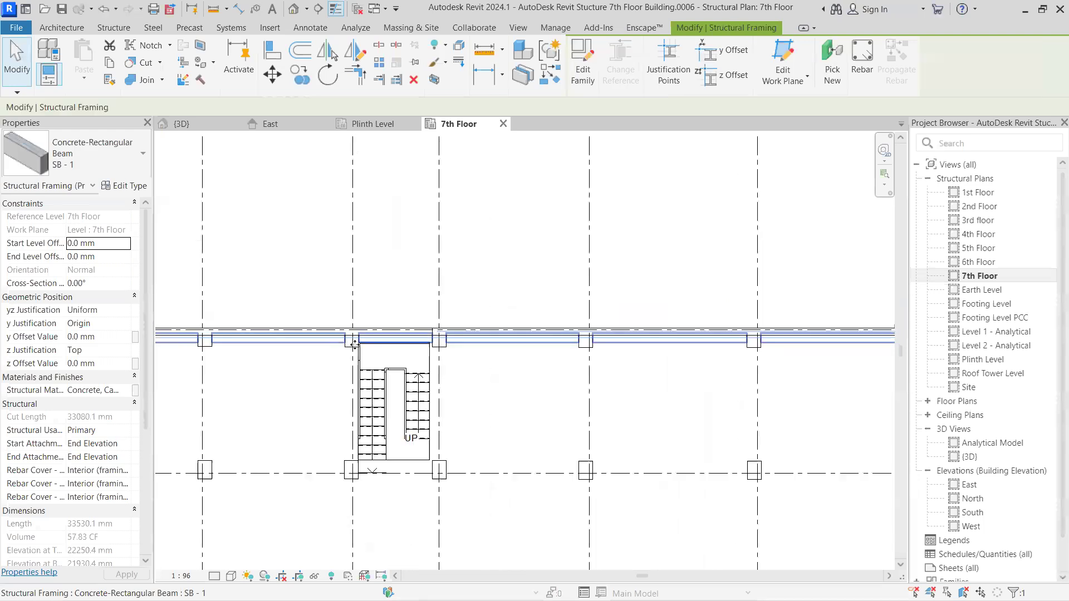
pyautogui.moveTo(651, 361); pyautogui.dragTo(426, 362, button='middle')
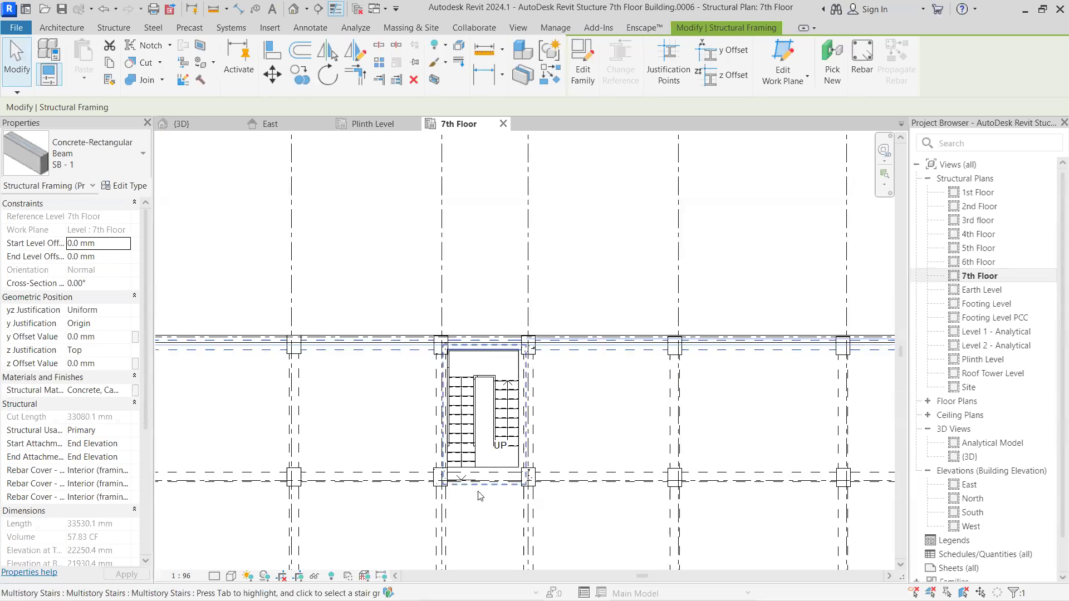
pyautogui.click(182, 124)
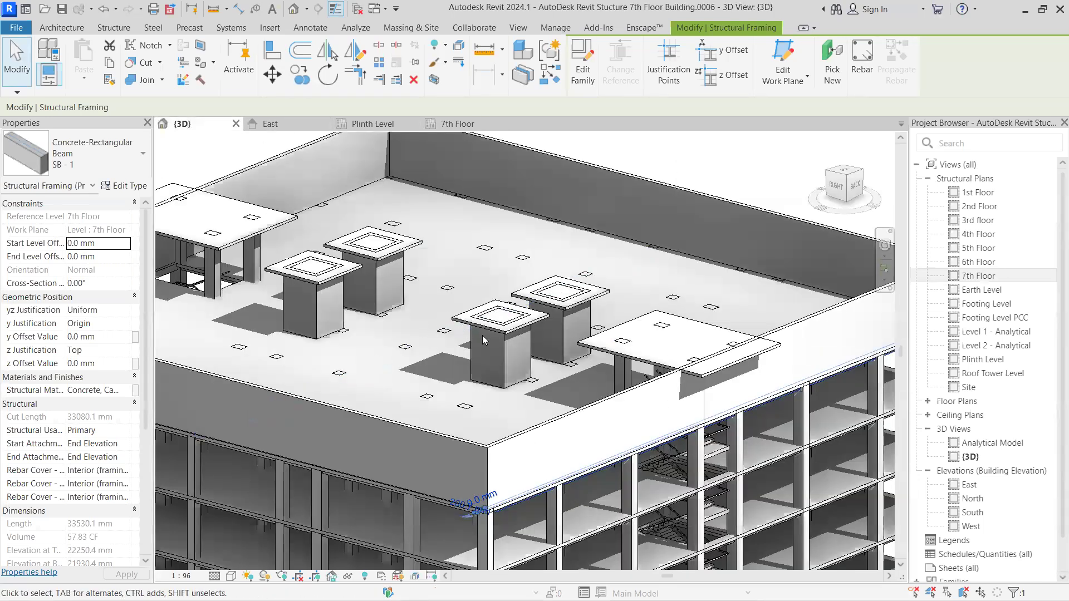
pyautogui.scroll(3, 573, 322)
pyautogui.scroll(2, 574, 322)
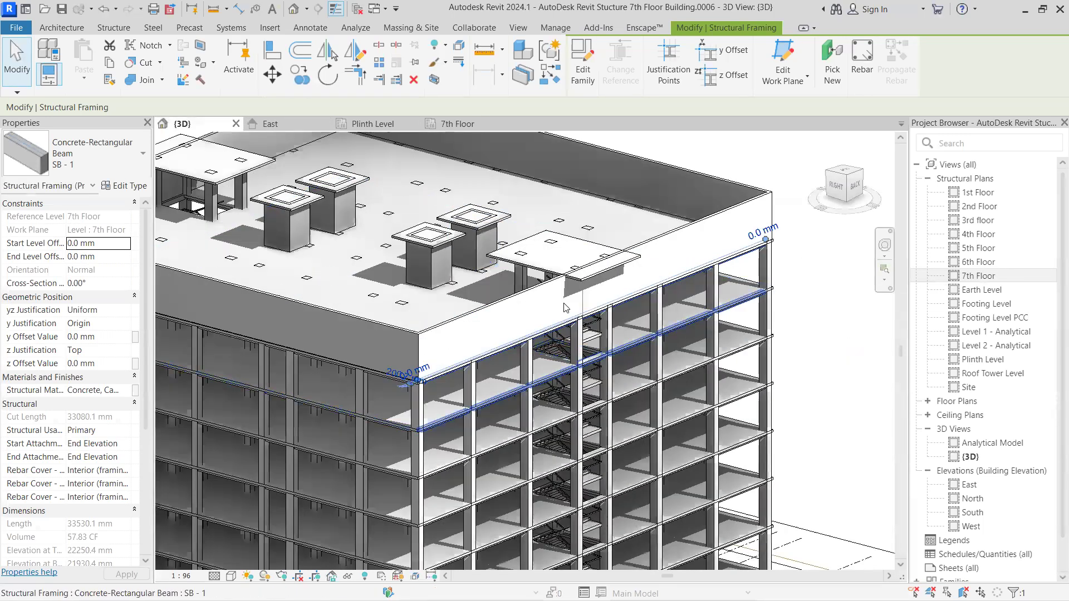
pyautogui.scroll(5, 595, 328)
pyautogui.scroll(-3, 595, 323)
pyautogui.scroll(2, 644, 312)
pyautogui.scroll(-3, 640, 314)
pyautogui.moveTo(526, 319); pyautogui.dragTo(436, 362, button='middle')
pyautogui.scroll(-3, 518, 312)
pyautogui.scroll(2, 517, 313)
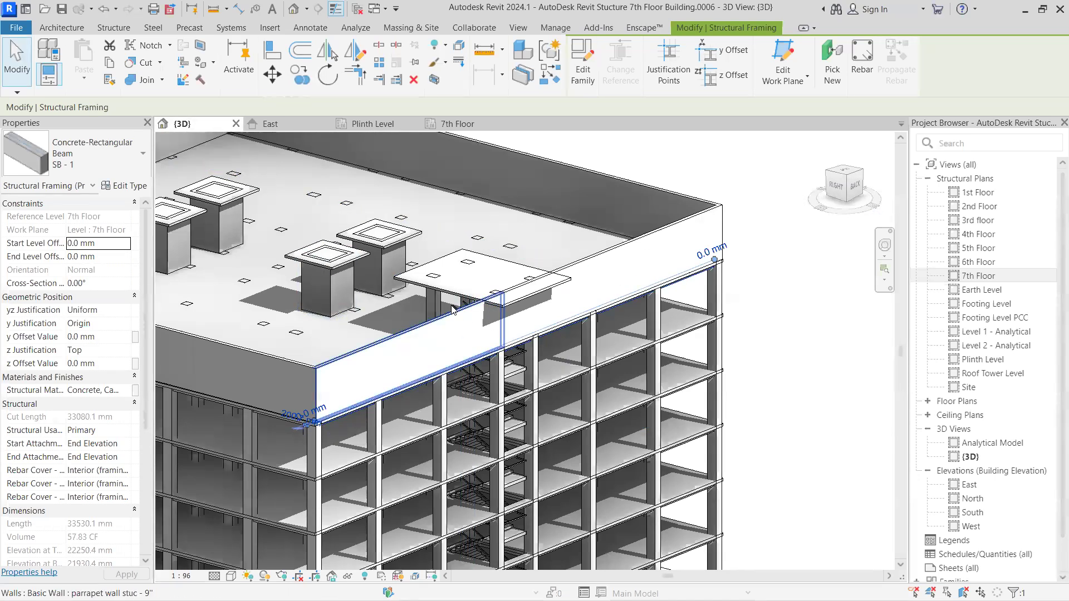
pyautogui.click(439, 328)
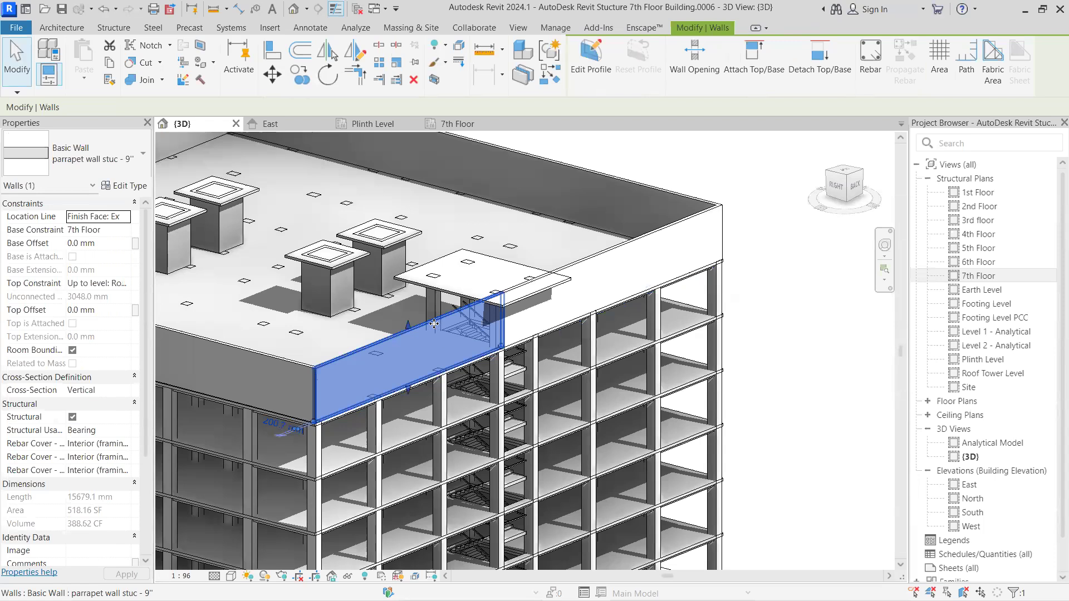
pyautogui.click(552, 304)
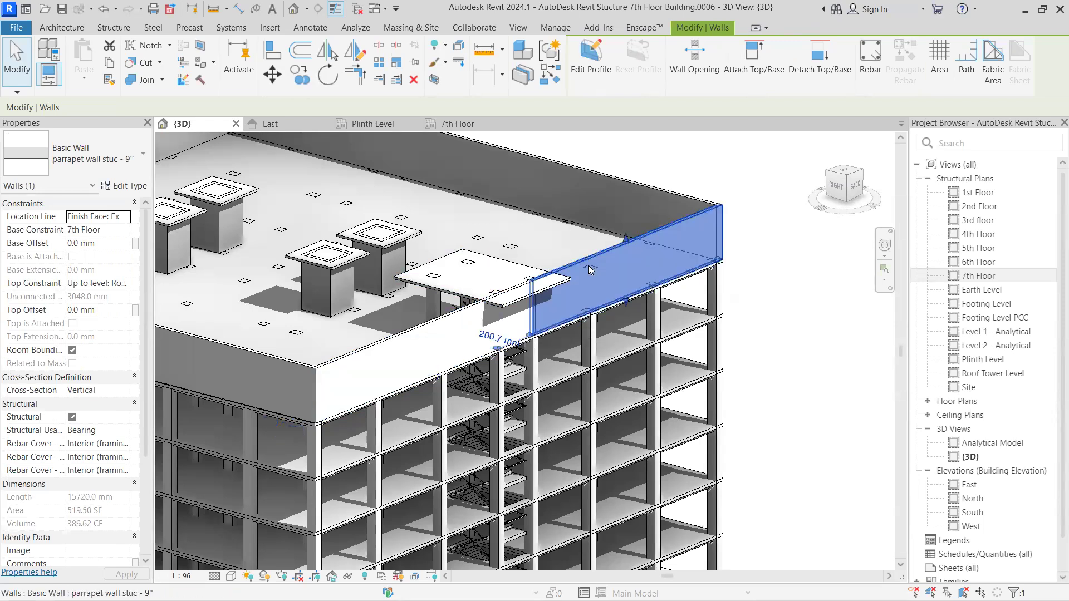
pyautogui.press('Escape')
# Step: Return to the 7th Floor plan and undo the parapet segment's moves and its split at the east staircase column
pyautogui.click(454, 123)
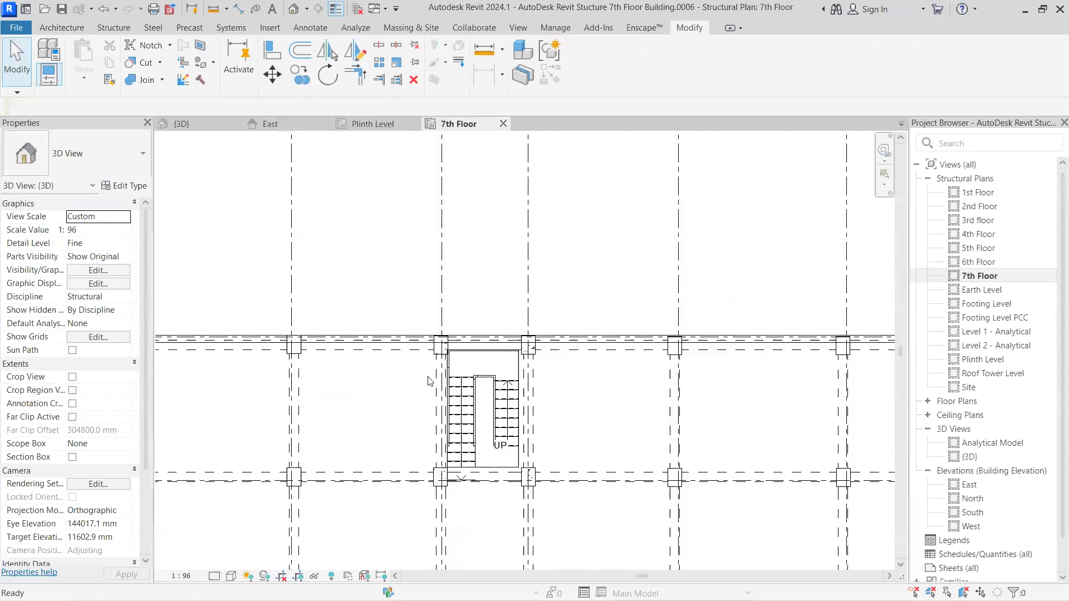
pyautogui.scroll(5, 506, 410)
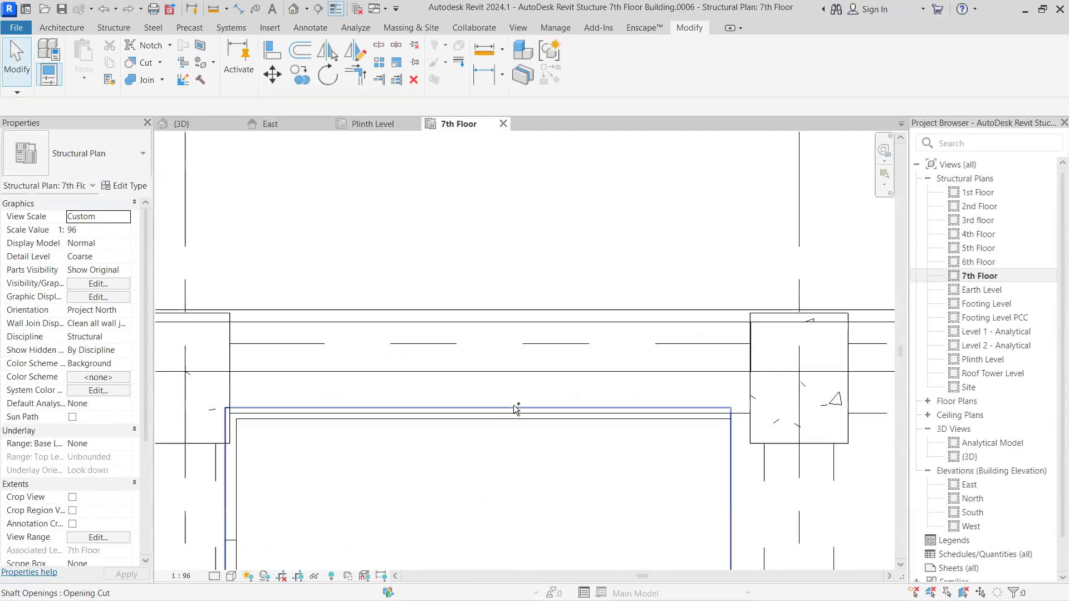
pyautogui.scroll(-4, 513, 409)
pyautogui.click(443, 361)
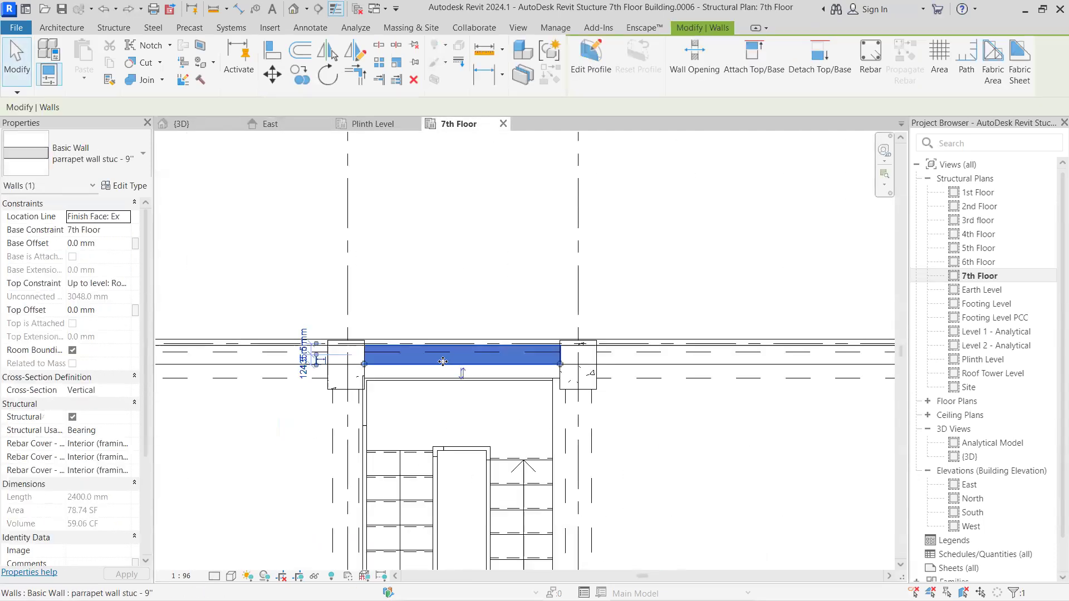
pyautogui.scroll(4, 436, 359)
pyautogui.press('Escape')
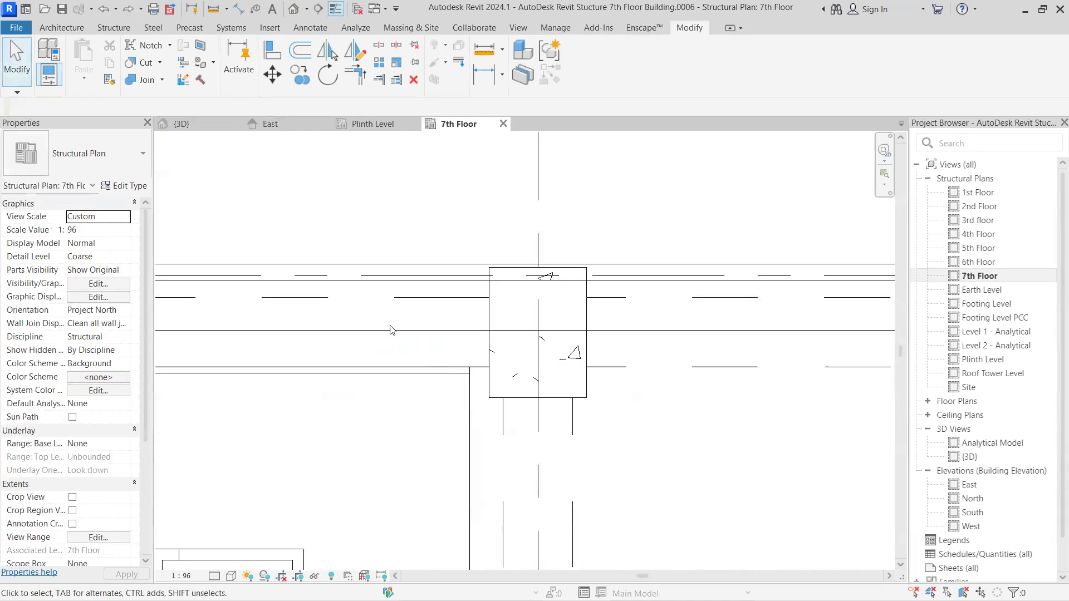
pyautogui.click(372, 318)
pyautogui.scroll(-5, 372, 318)
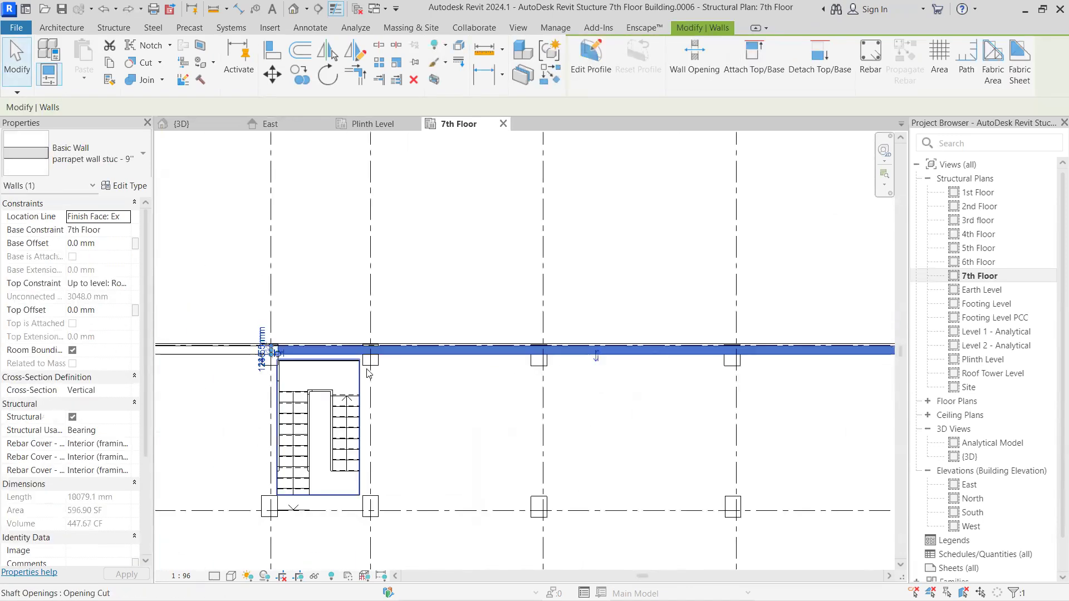
pyautogui.scroll(-3, 540, 383)
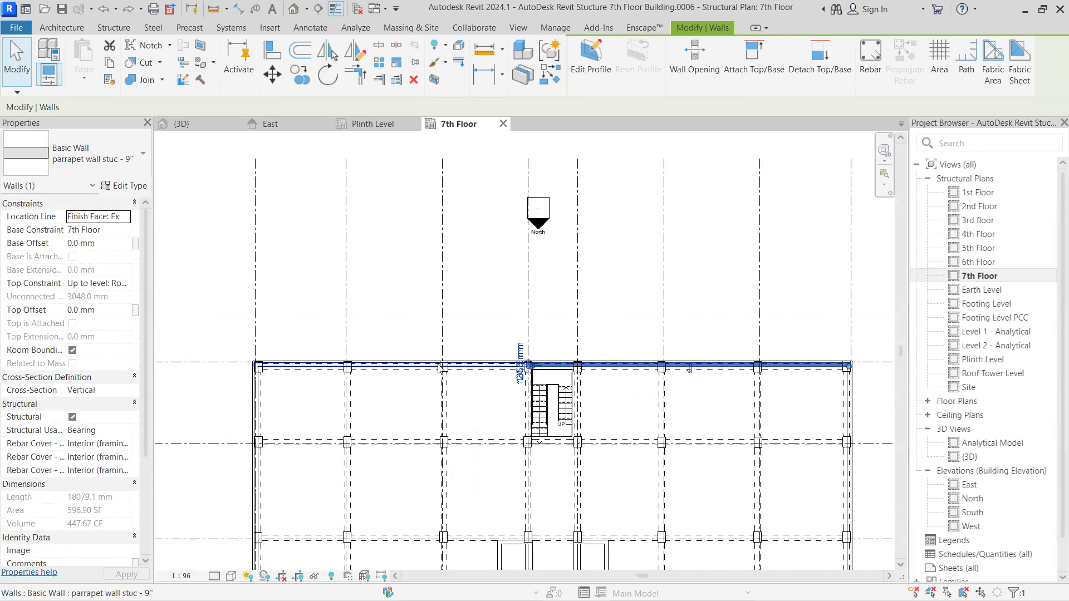
pyautogui.scroll(6, 562, 379)
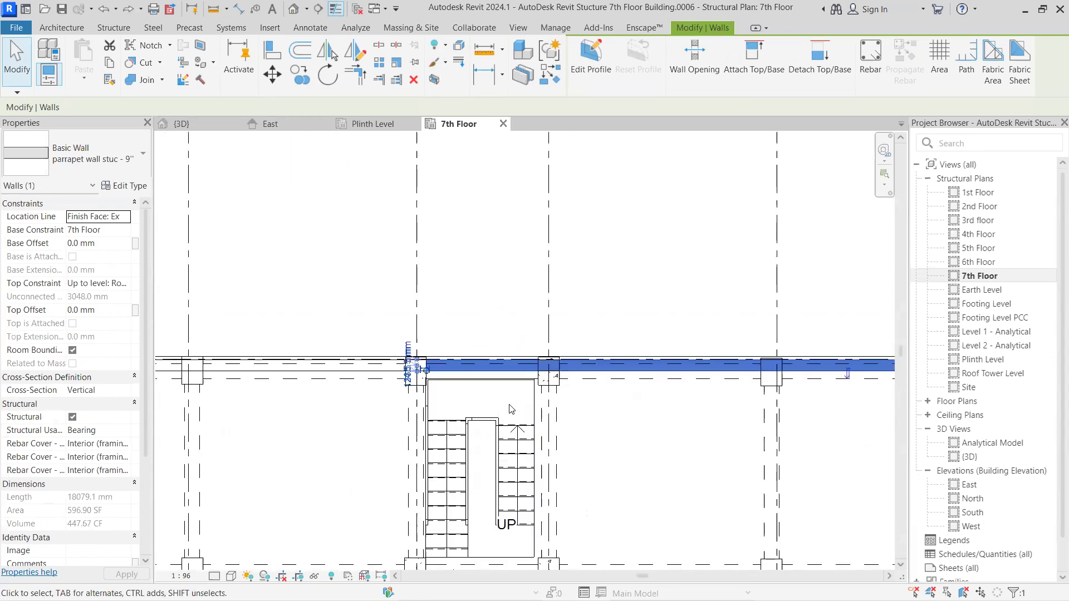
pyautogui.click(515, 410)
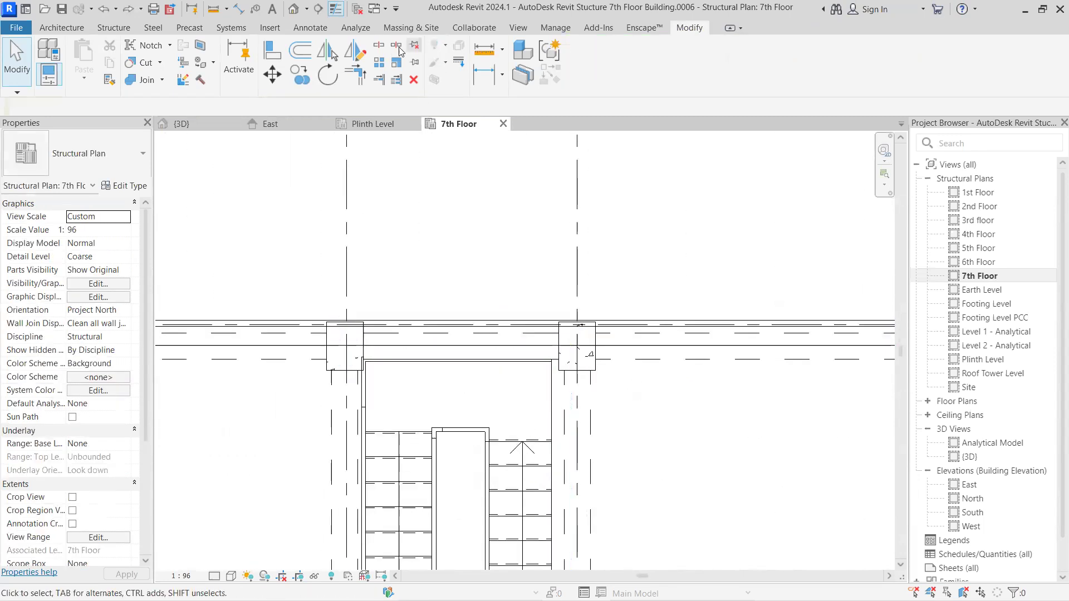
# Step: Split the north parapet wall beside the inner face of the east staircase column and select the segment between the two columns
pyautogui.click(381, 46)
pyautogui.scroll(2, 558, 344)
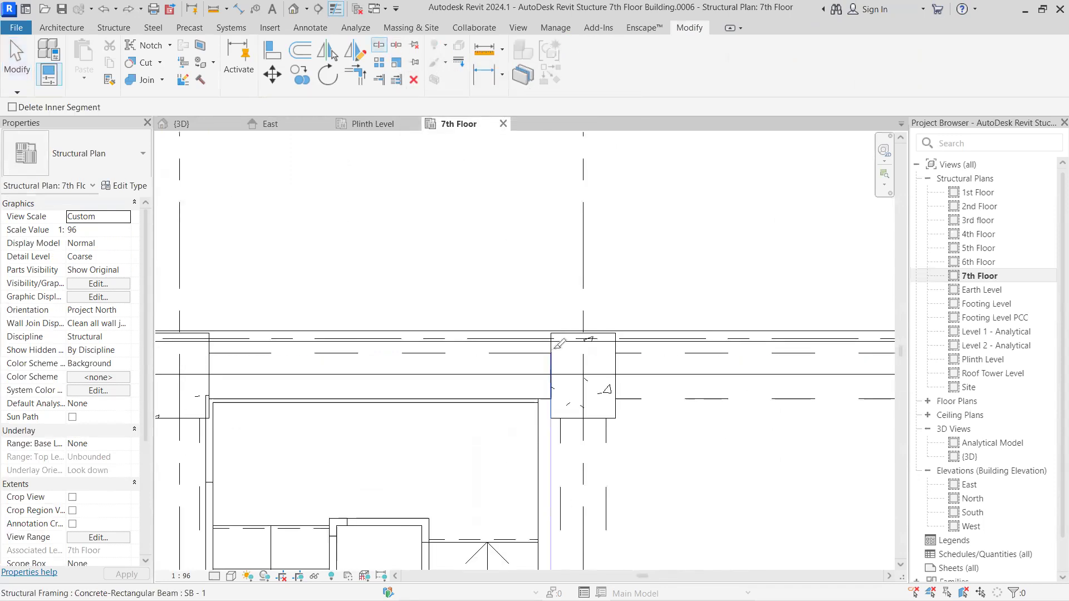
pyautogui.scroll(1, 554, 341)
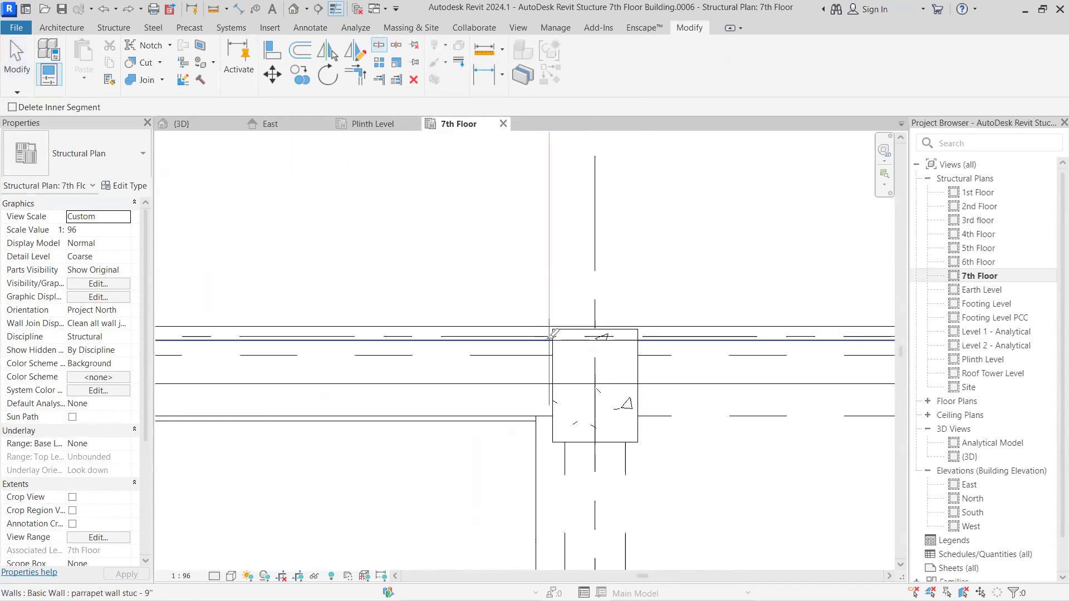
pyautogui.moveTo(424, 367); pyautogui.dragTo(572, 360, button='middle')
pyautogui.scroll(-2, 568, 360)
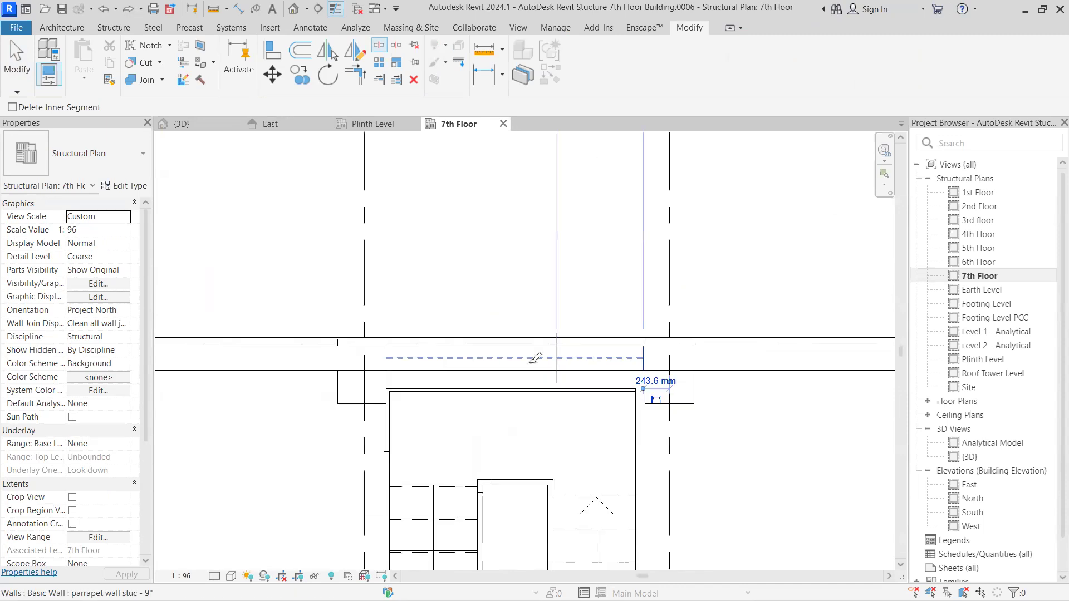
pyautogui.click(384, 351)
pyautogui.press('Escape')
pyautogui.scroll(1, 394, 349)
pyautogui.click(399, 351)
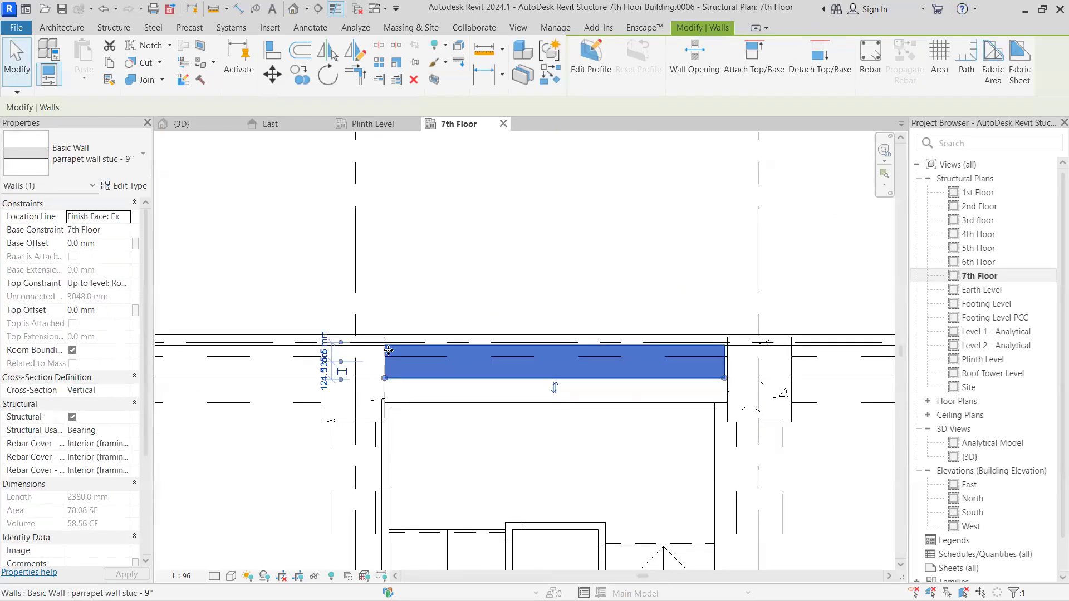
pyautogui.press('Escape')
pyautogui.scroll(-2, 391, 348)
pyautogui.click(456, 367)
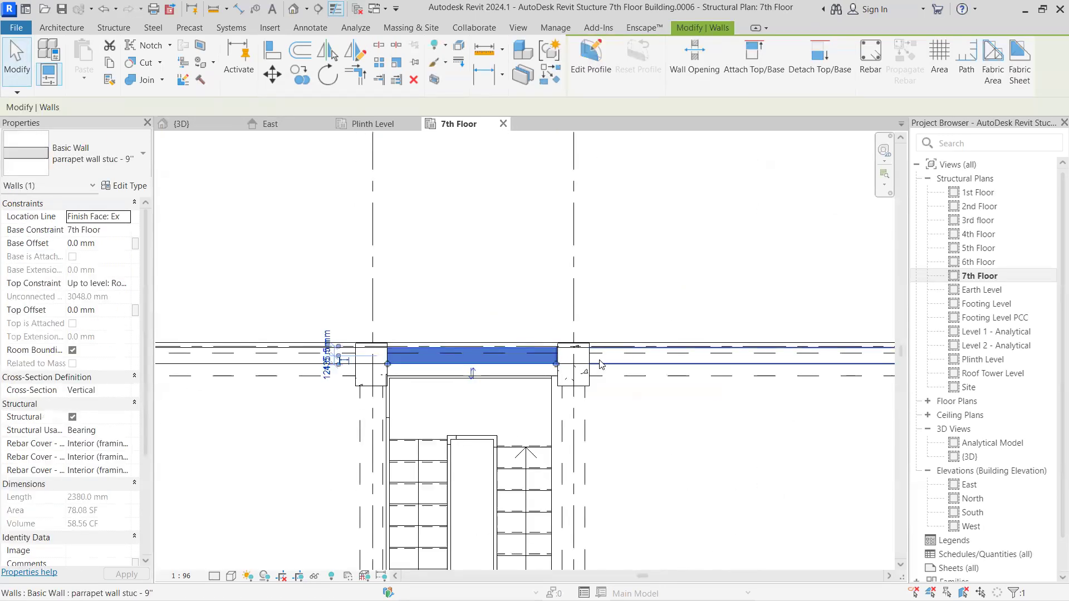
# Step: Shorten the eastern parapet wall so that it starts at the outer face of the east staircase column
pyautogui.click(641, 356)
pyautogui.scroll(1, 595, 359)
pyautogui.scroll(1, 552, 368)
pyautogui.moveTo(547, 362); pyautogui.dragTo(602, 364)
pyautogui.press('Escape')
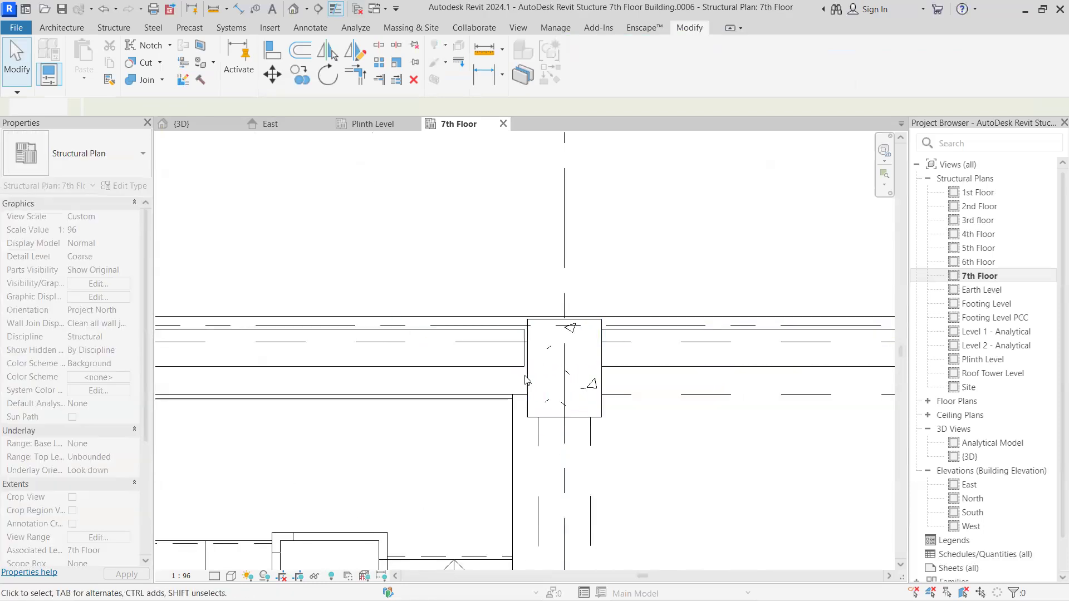
# Step: Extend the parapet segment between the staircase columns to the inner face of the east column, making it 2400 mm long
pyautogui.scroll(-2, 513, 374)
pyautogui.click(513, 369)
pyautogui.scroll(2, 525, 378)
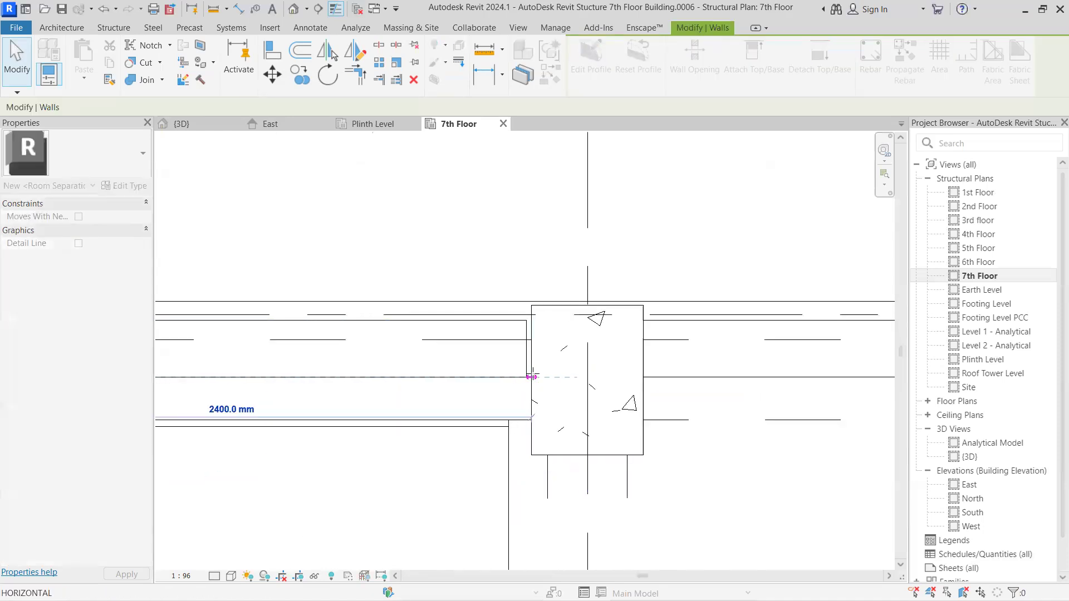
pyautogui.moveTo(532, 377); pyautogui.dragTo(531, 378)
# Step: Select the parapet wall at the west staircase column and examine how far it runs past the column
pyautogui.scroll(-4, 496, 383)
pyautogui.moveTo(572, 401); pyautogui.dragTo(789, 400, button='middle')
pyautogui.scroll(1, 437, 397)
pyautogui.moveTo(437, 394); pyautogui.dragTo(610, 392, button='middle')
pyautogui.scroll(-3, 517, 378)
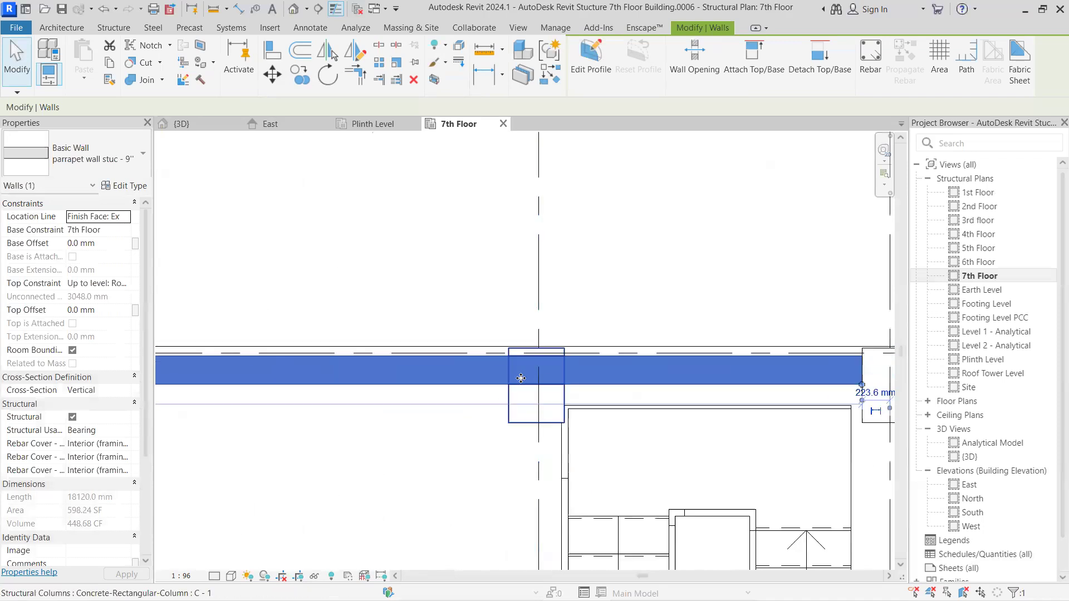
pyautogui.press('Escape')
pyautogui.click(562, 376)
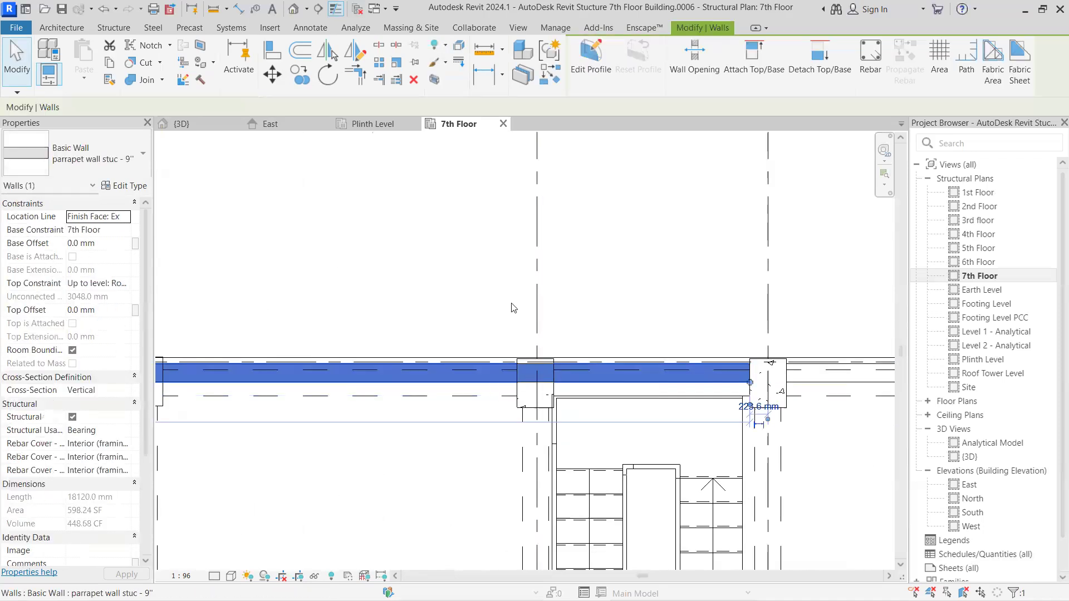
# Step: Split the north parapet wall beside the inner face of the west staircase column
pyautogui.click(379, 44)
pyautogui.scroll(1, 590, 389)
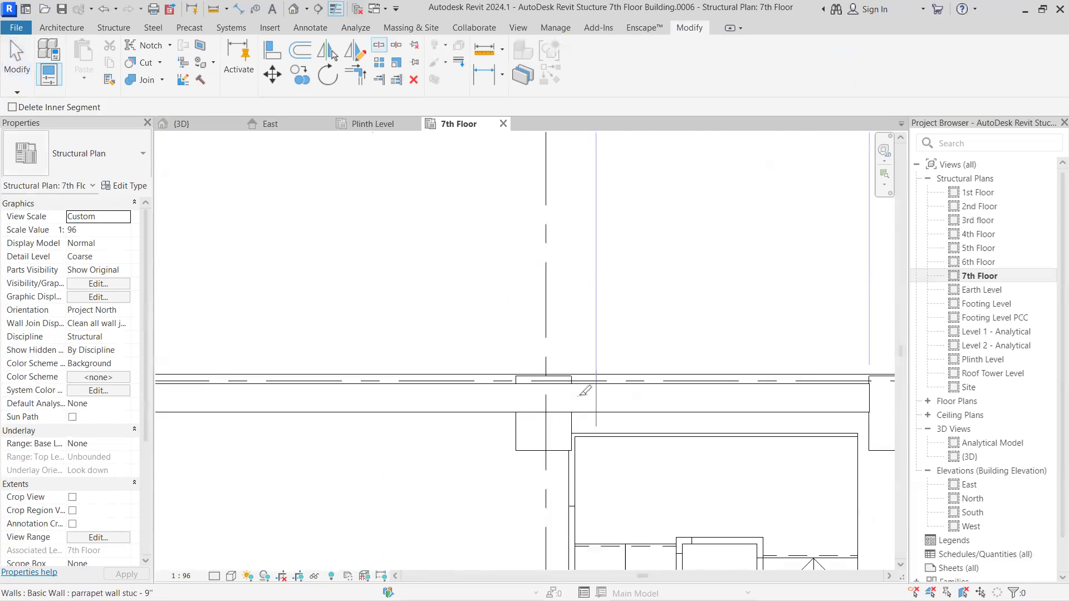
pyautogui.click(589, 410)
pyautogui.press('Escape')
pyautogui.click(600, 412)
pyautogui.press('Escape')
# Step: Shorten the western part of the north parapet wall so that it ends at the outer face of the west staircase column
pyautogui.click(495, 411)
pyautogui.moveTo(585, 413); pyautogui.dragTo(516, 412)
pyautogui.press('Escape')
# Step: Extend the north parapet segment between the staircase columns to the inner face of the west column, making it 2399.5 mm long
pyautogui.scroll(-2, 540, 408)
pyautogui.moveTo(484, 406); pyautogui.dragTo(330, 398, button='middle')
pyautogui.click(419, 398)
pyautogui.scroll(3, 409, 410)
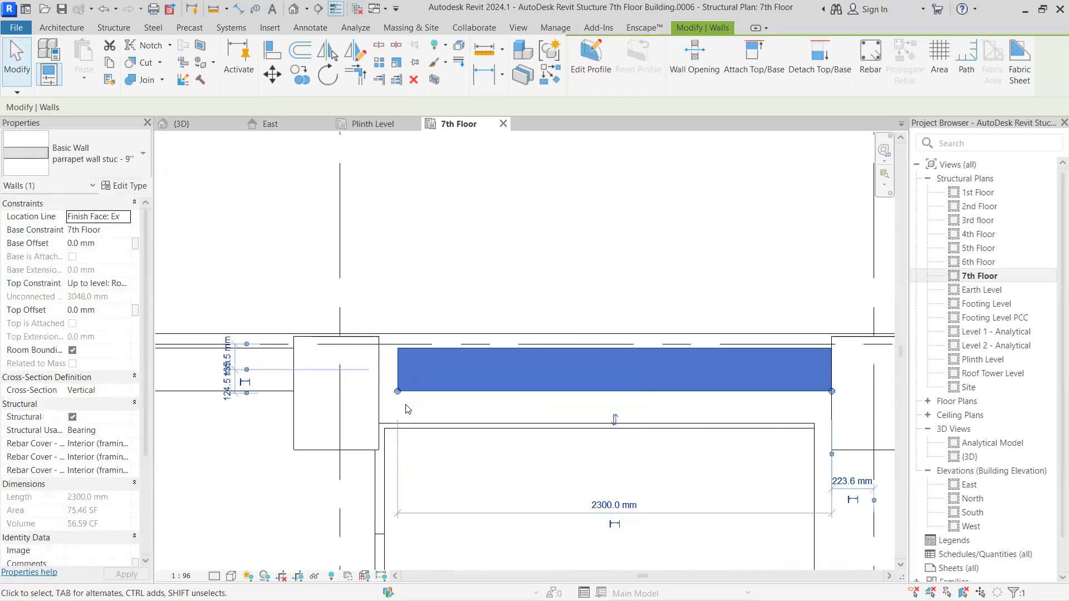
pyautogui.moveTo(397, 391); pyautogui.dragTo(378, 391)
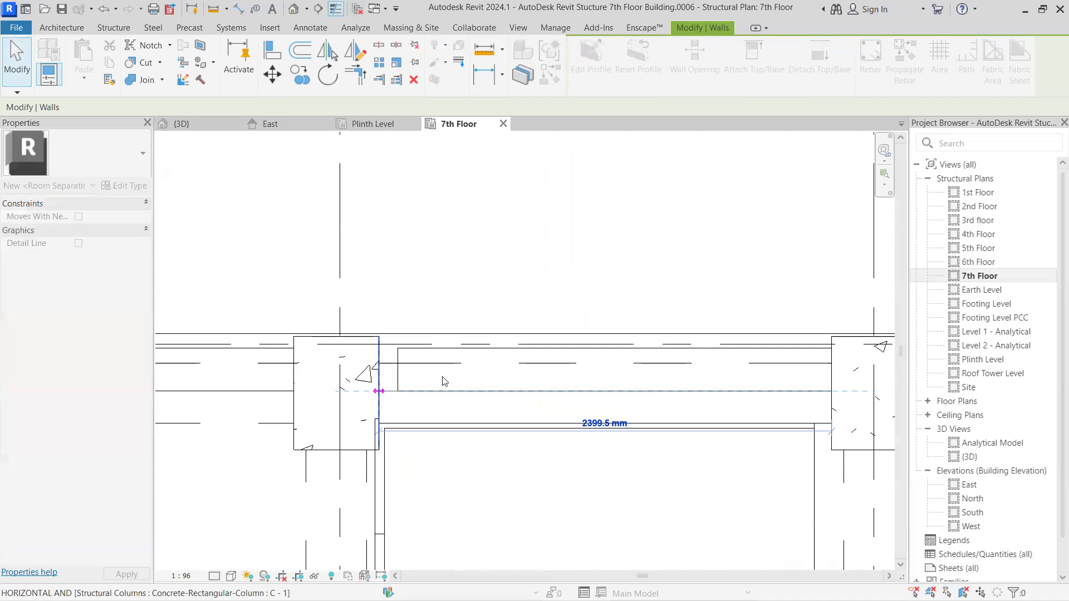
pyautogui.moveTo(444, 381); pyautogui.dragTo(472, 363)
pyautogui.press('Escape')
# Step: Align the outer face of the north parapet segment between the staircase columns with the 7th floor slab edge
pyautogui.click(478, 358)
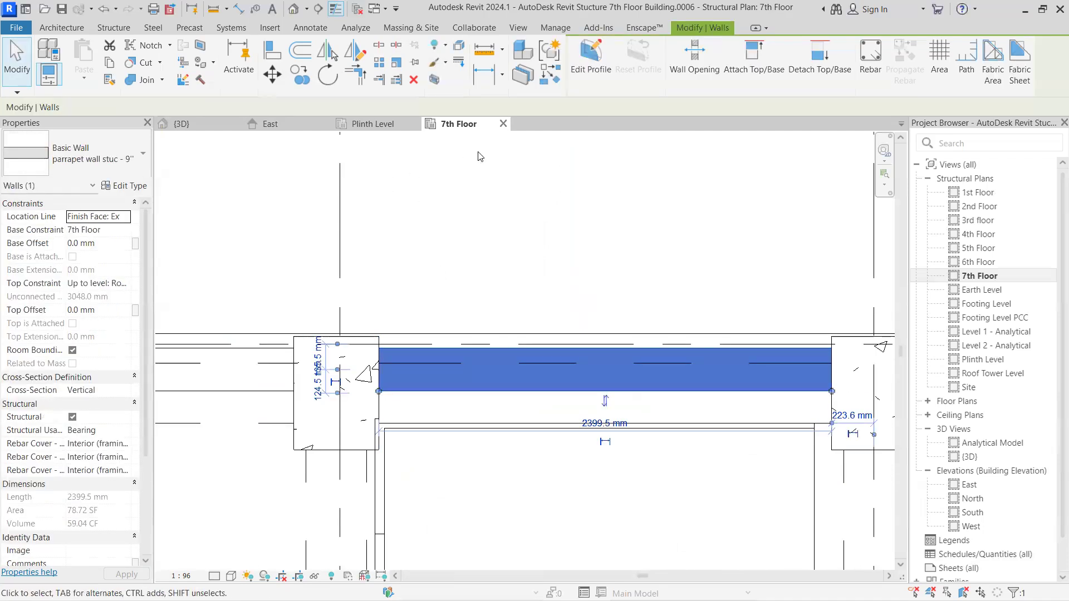
pyautogui.click(272, 50)
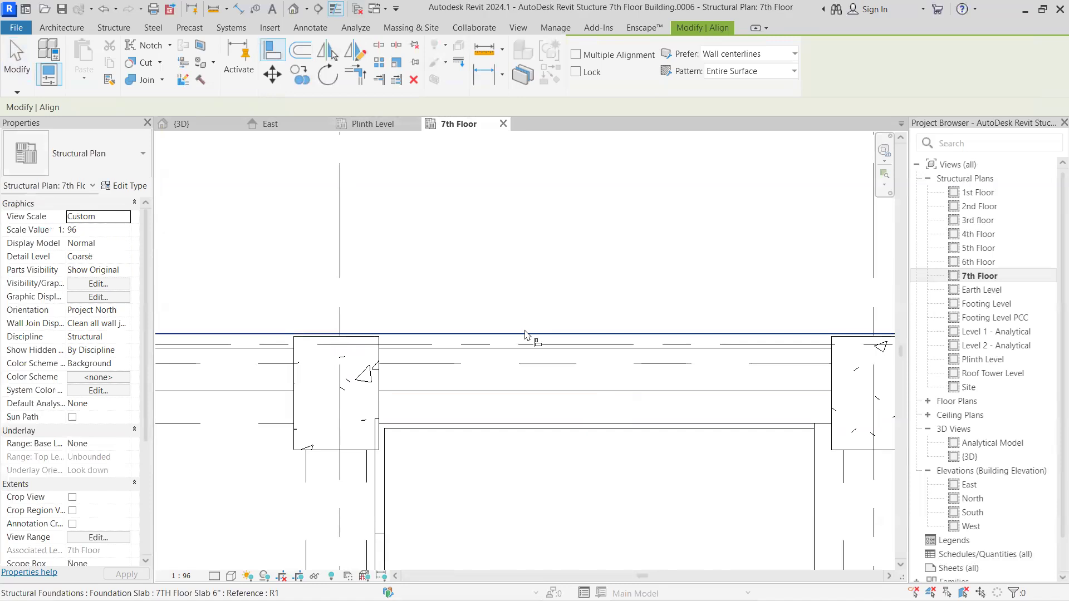
pyautogui.click(510, 350)
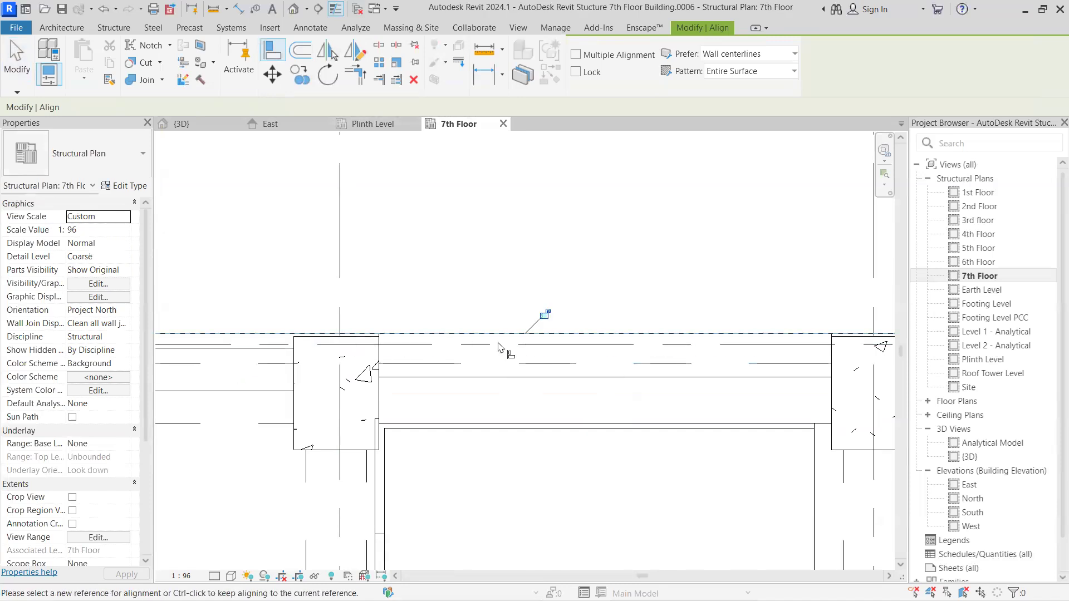
pyautogui.press('Escape')
pyautogui.press('Escape')
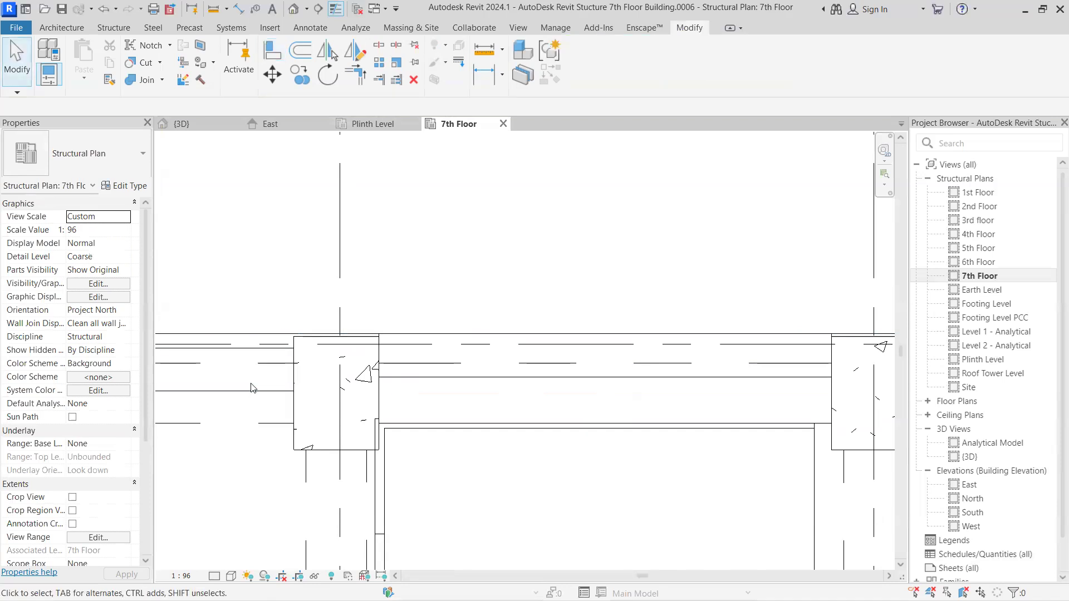
# Step: Compare the aligned north parapet segment with the adjoining walls in plan, and examine the parapet around the staircase tower in the 3D view
pyautogui.click(262, 388)
pyautogui.press('Escape')
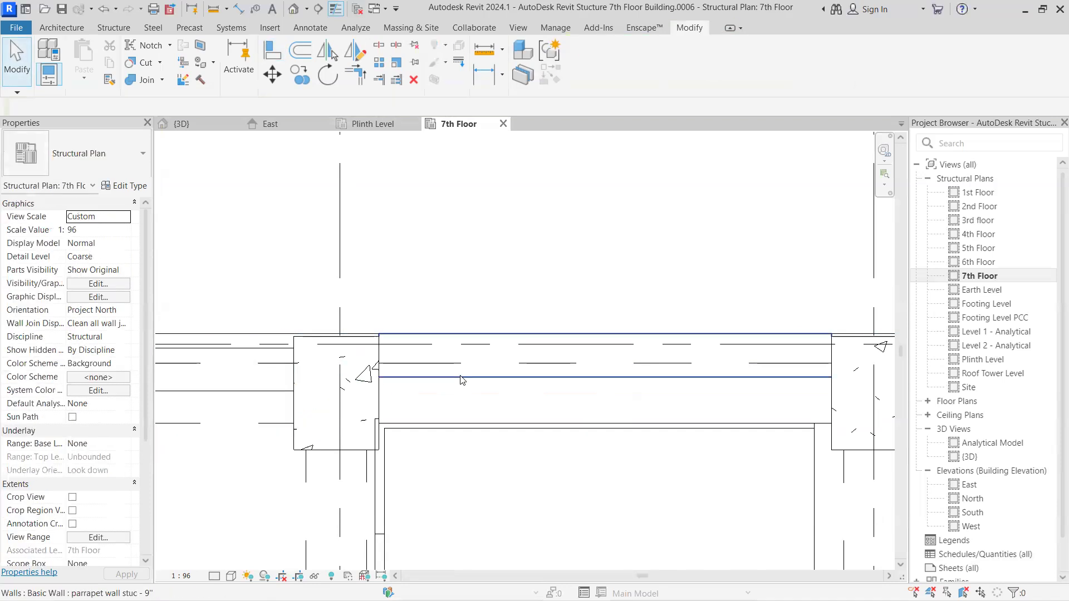
pyautogui.click(468, 378)
pyautogui.moveTo(802, 370); pyautogui.dragTo(415, 369, button='middle')
pyautogui.press('Escape')
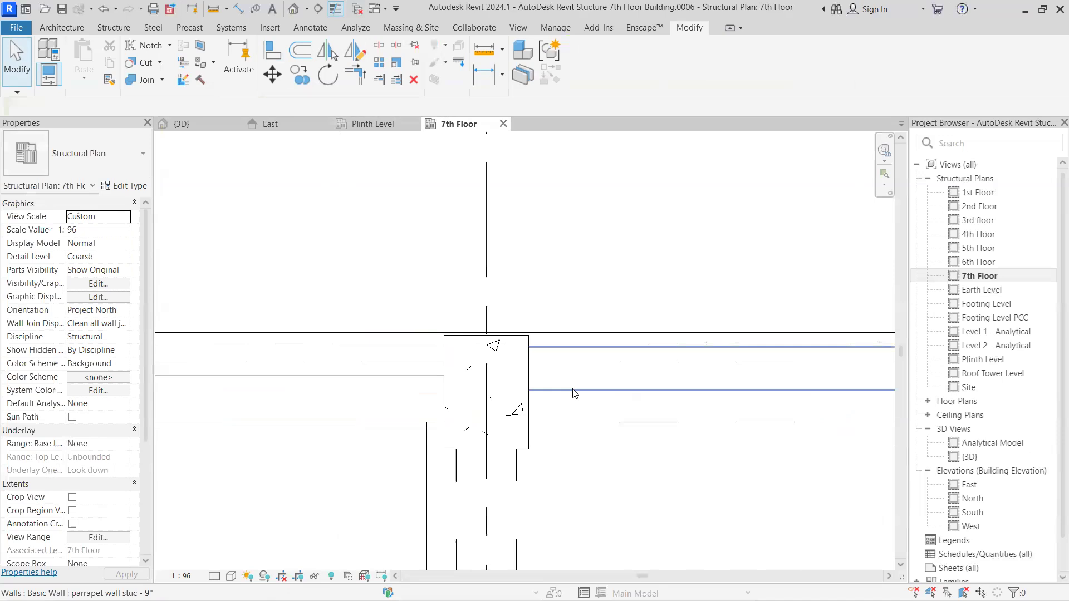
pyautogui.click(207, 124)
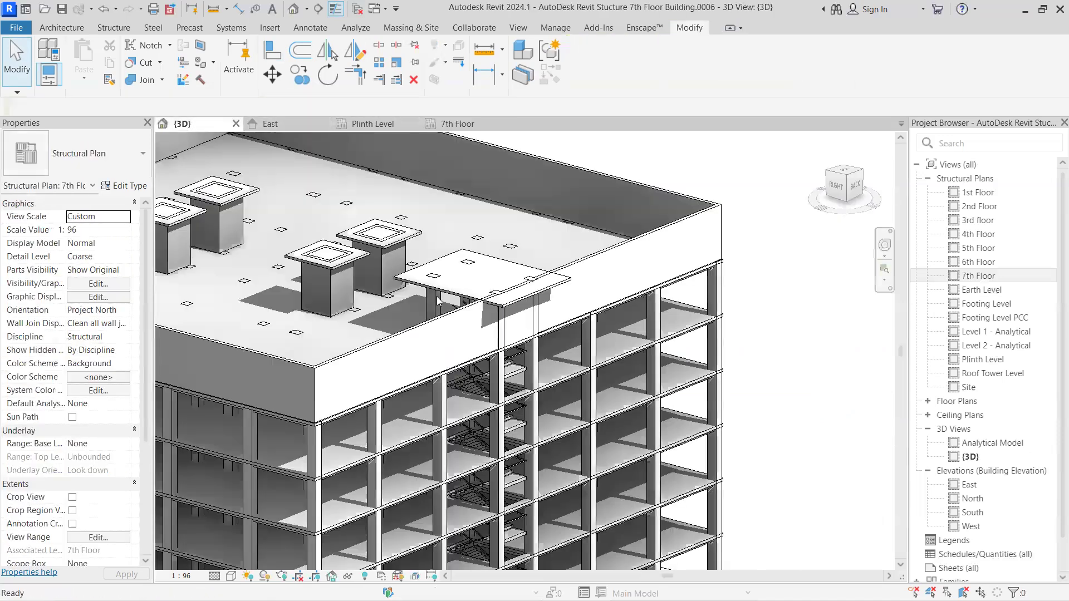
pyautogui.scroll(8, 527, 335)
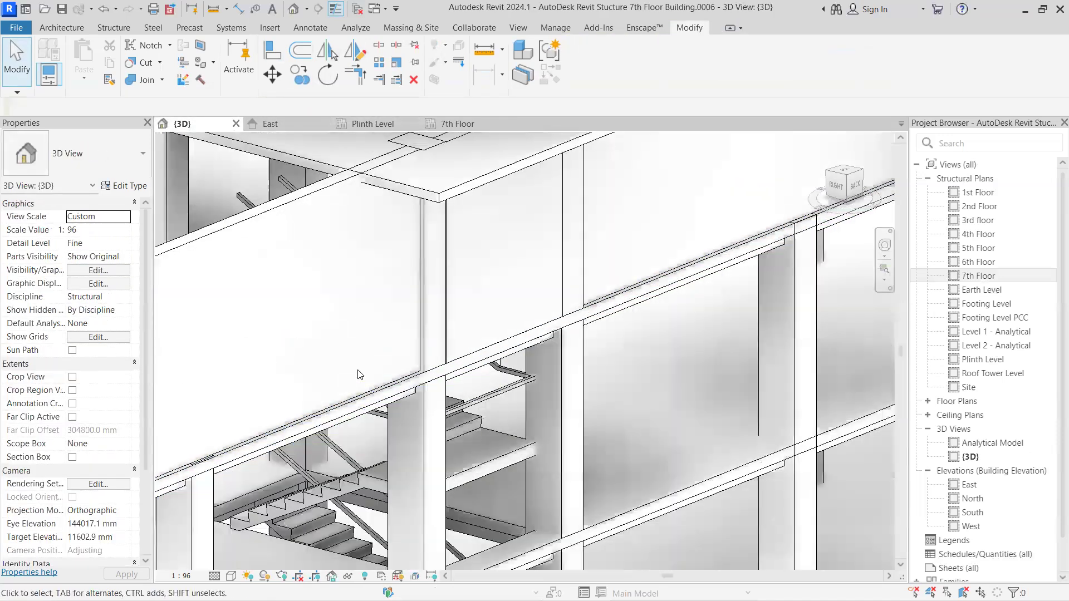
pyautogui.scroll(6, 447, 373)
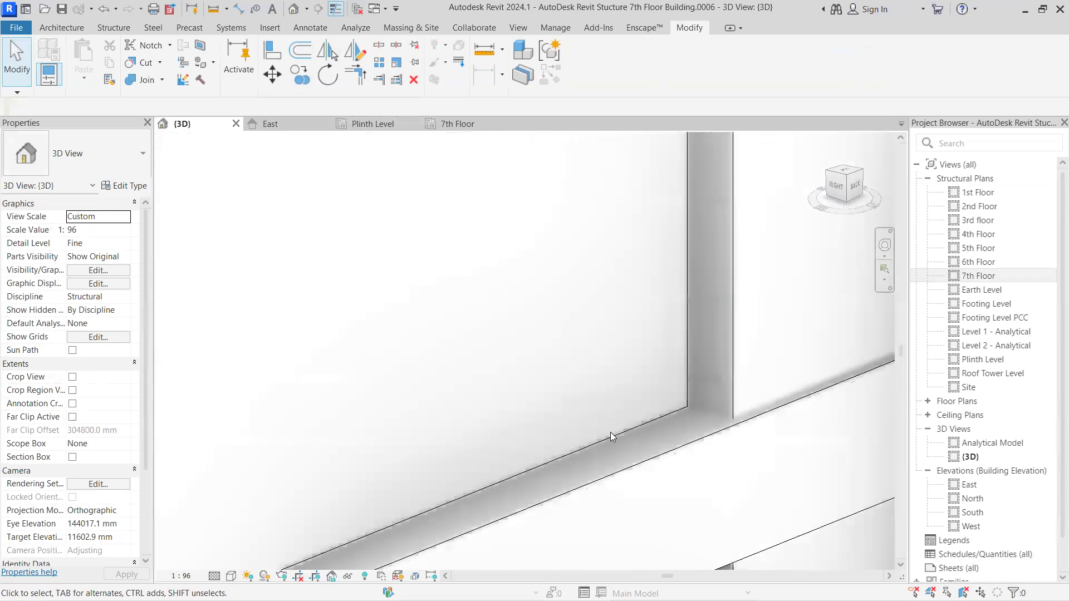
pyautogui.scroll(-2, 640, 439)
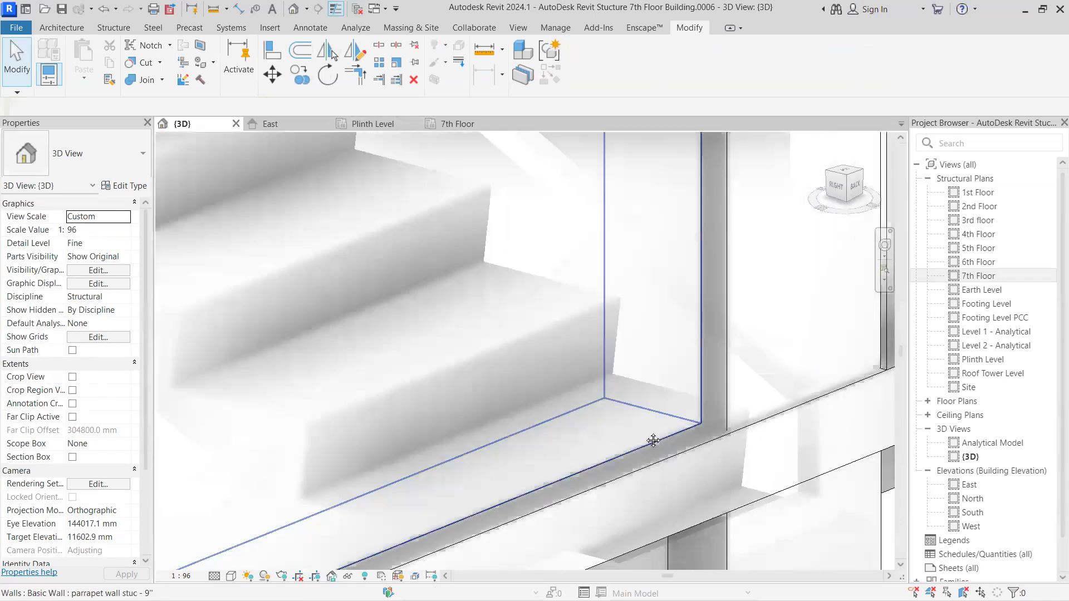
pyautogui.moveTo(652, 439); pyautogui.dragTo(309, 493, button='middle')
pyautogui.scroll(1, 580, 403)
pyautogui.scroll(-5, 444, 399)
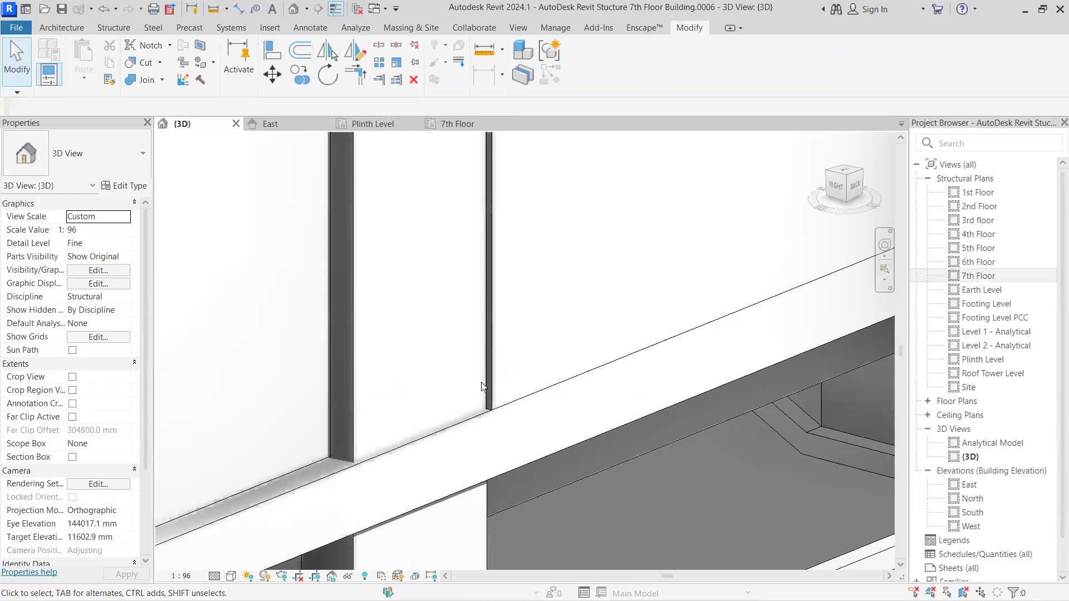
pyautogui.moveTo(618, 292); pyautogui.dragTo(437, 381, button='middle')
pyautogui.scroll(-5, 479, 318)
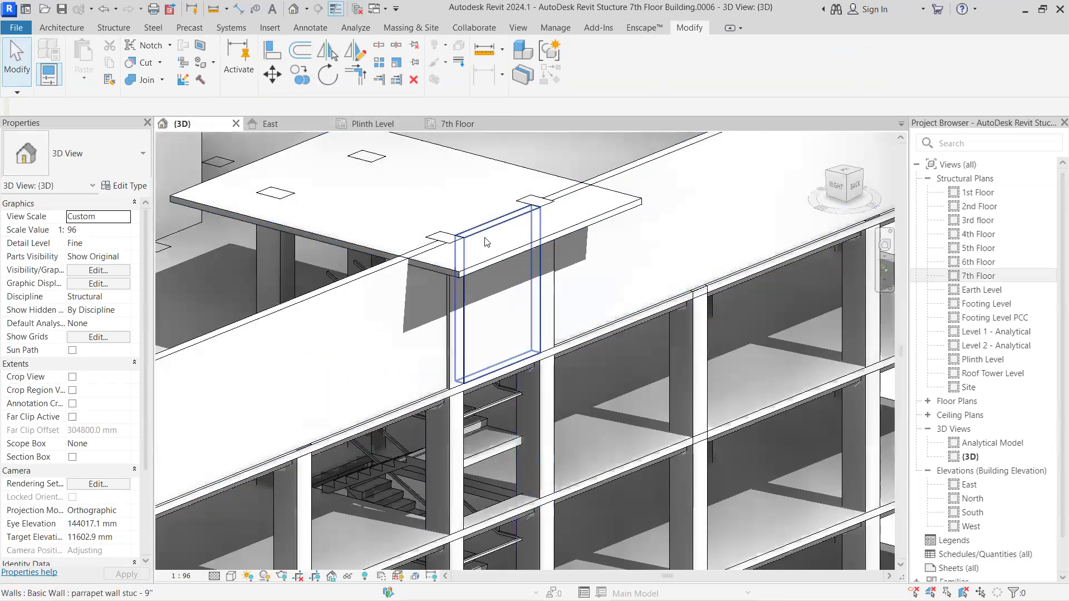
pyautogui.scroll(-2, 490, 245)
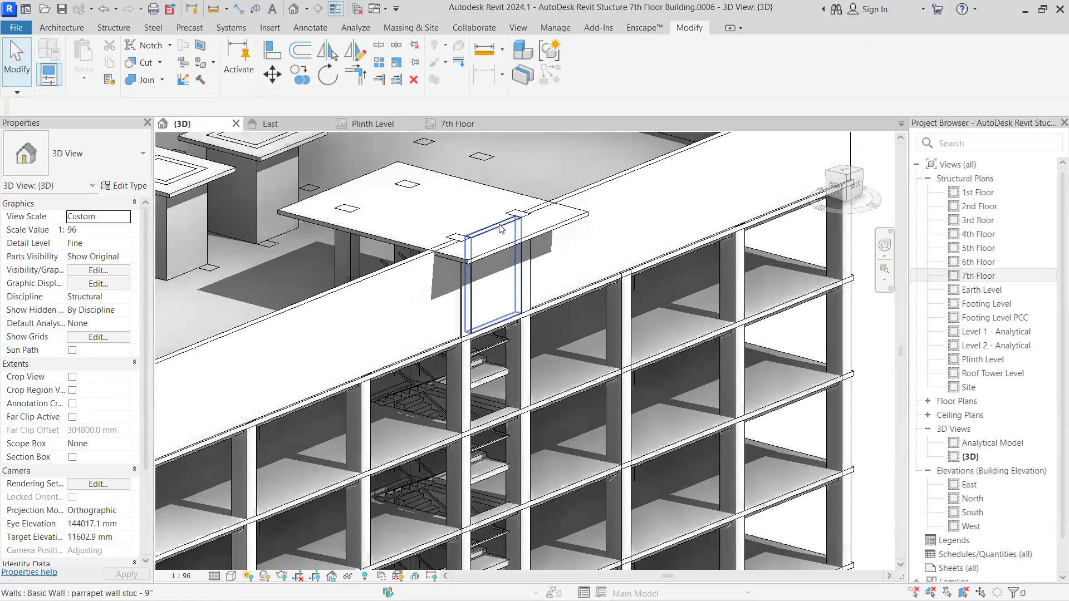
pyautogui.scroll(-2, 500, 228)
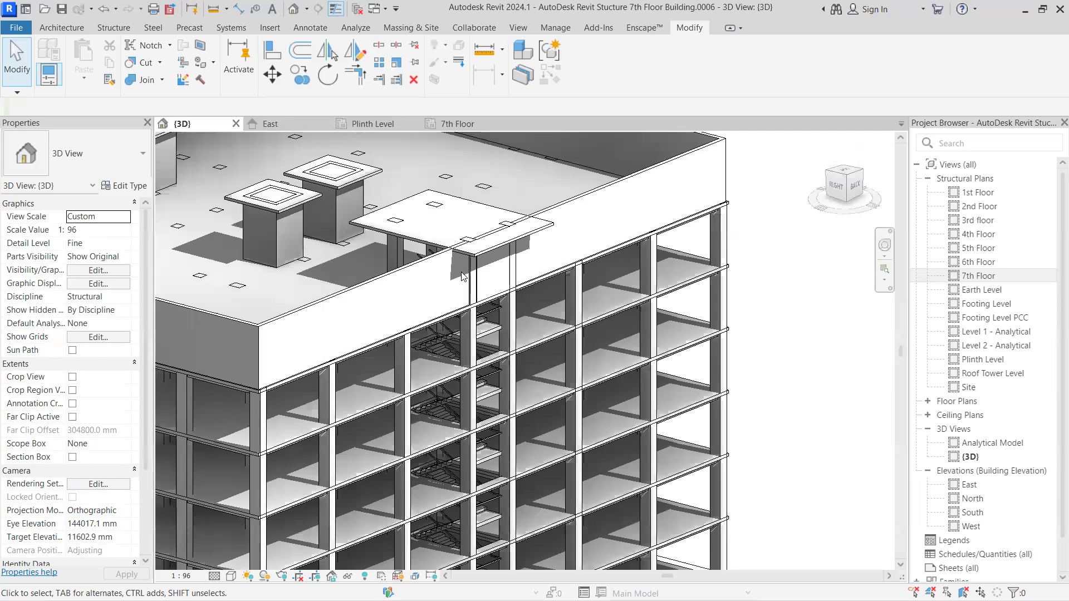
pyautogui.scroll(-4, 358, 276)
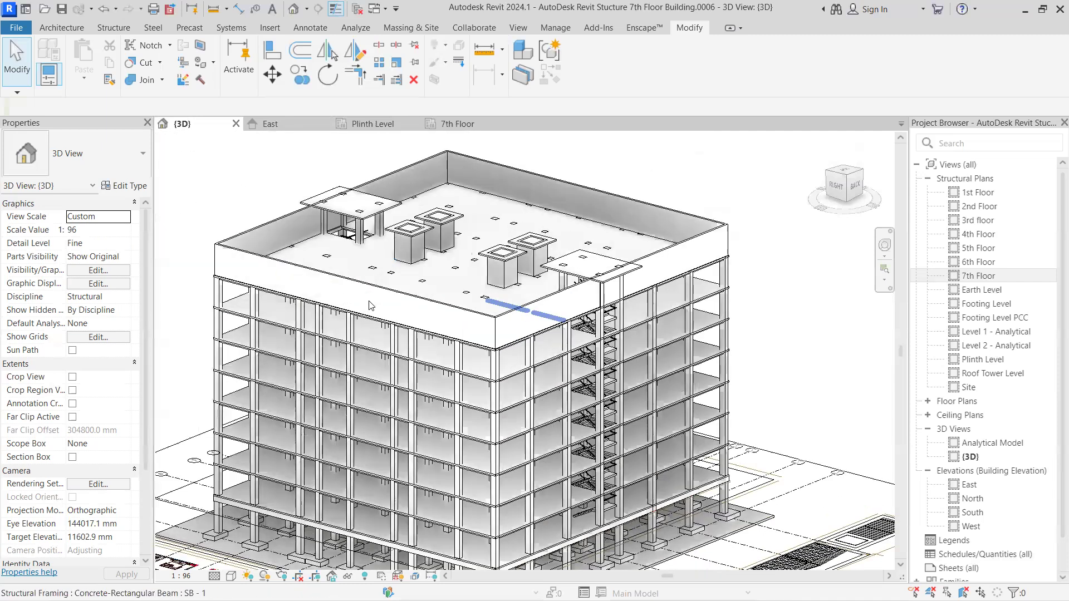
pyautogui.scroll(2, 392, 245)
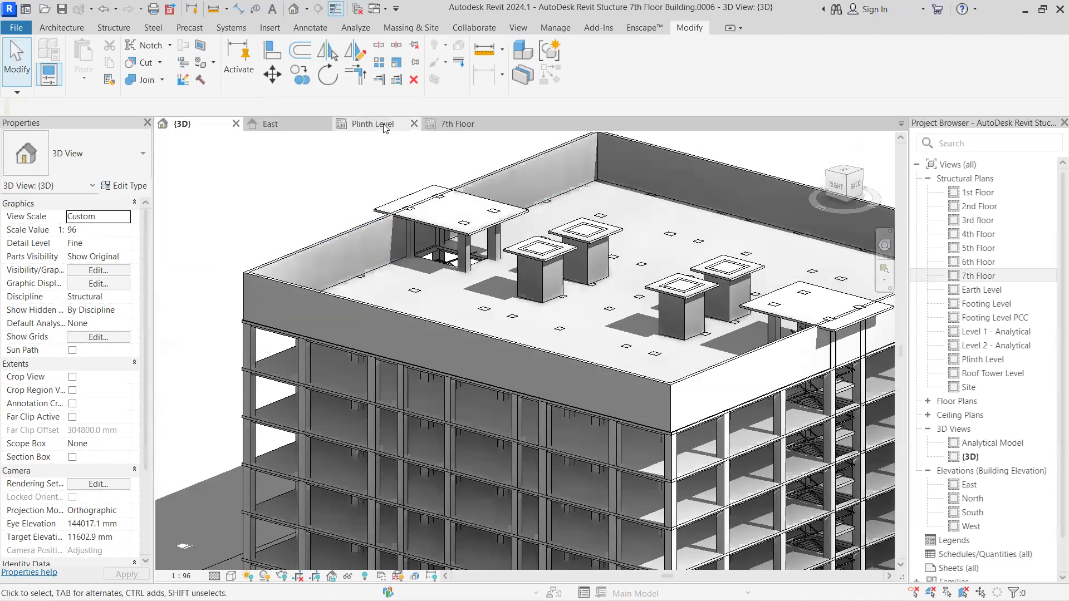
# Step: In the 7th Floor plan, split the south parapet wall beside the inner faces of both staircase columns
pyautogui.click(464, 127)
pyautogui.scroll(-5, 524, 289)
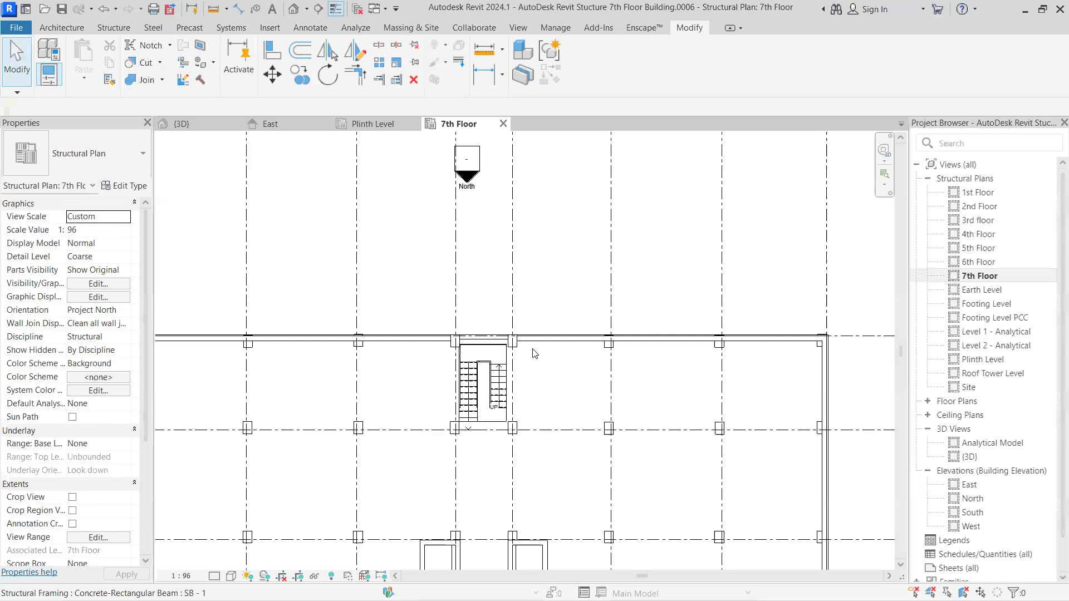
pyautogui.scroll(6, 504, 275)
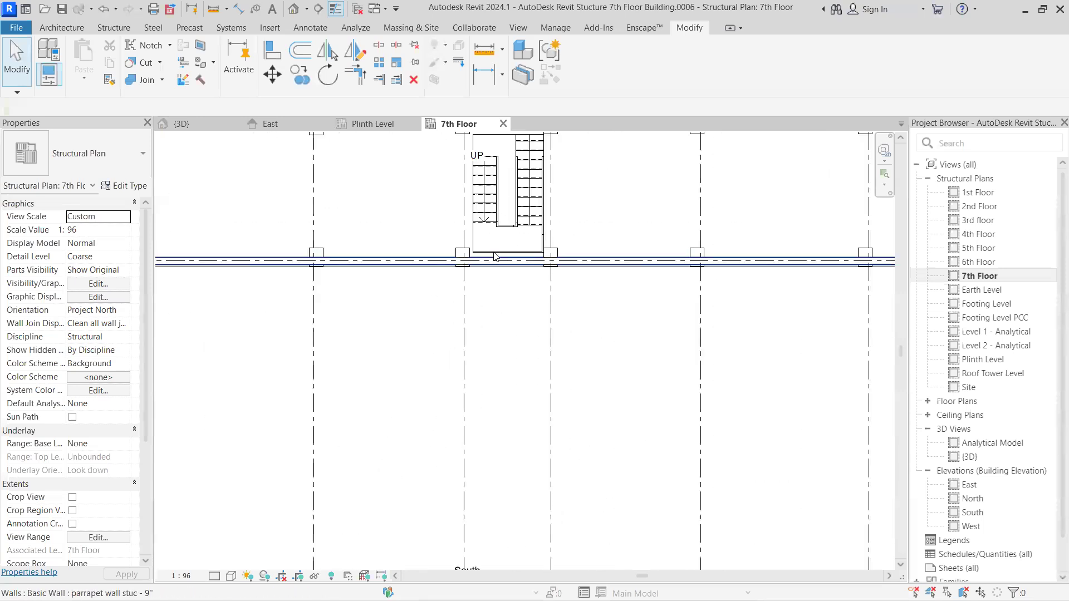
pyautogui.scroll(3, 461, 278)
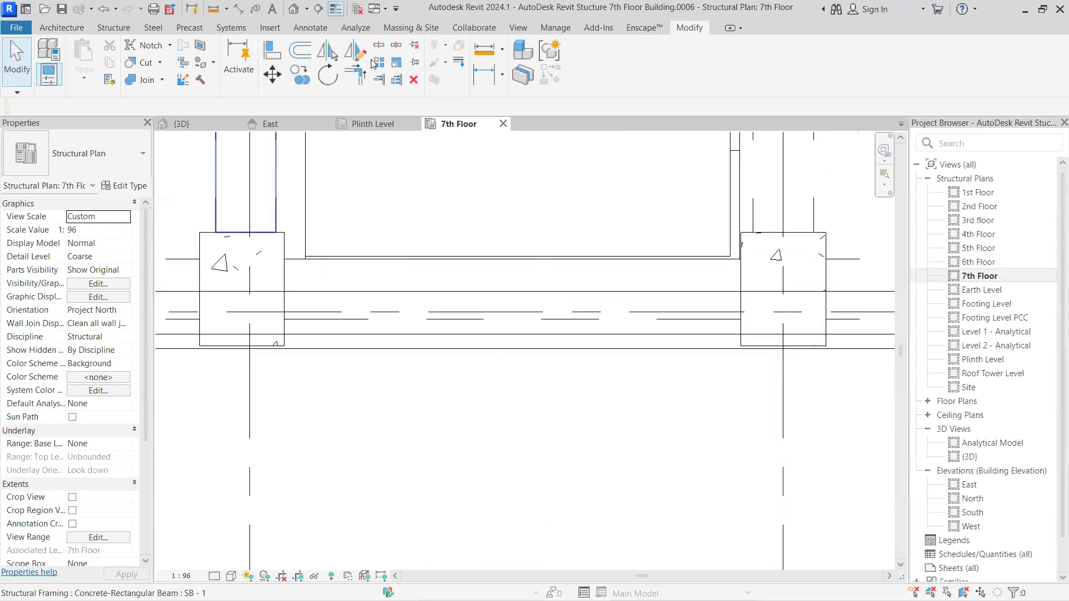
pyautogui.scroll(3, 278, 290)
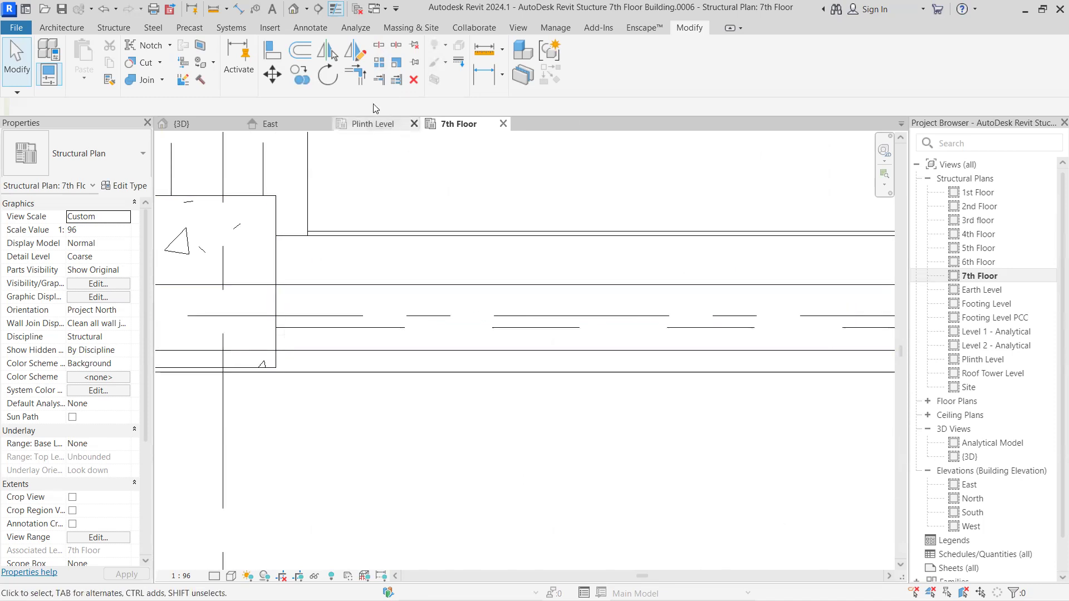
pyautogui.click(378, 47)
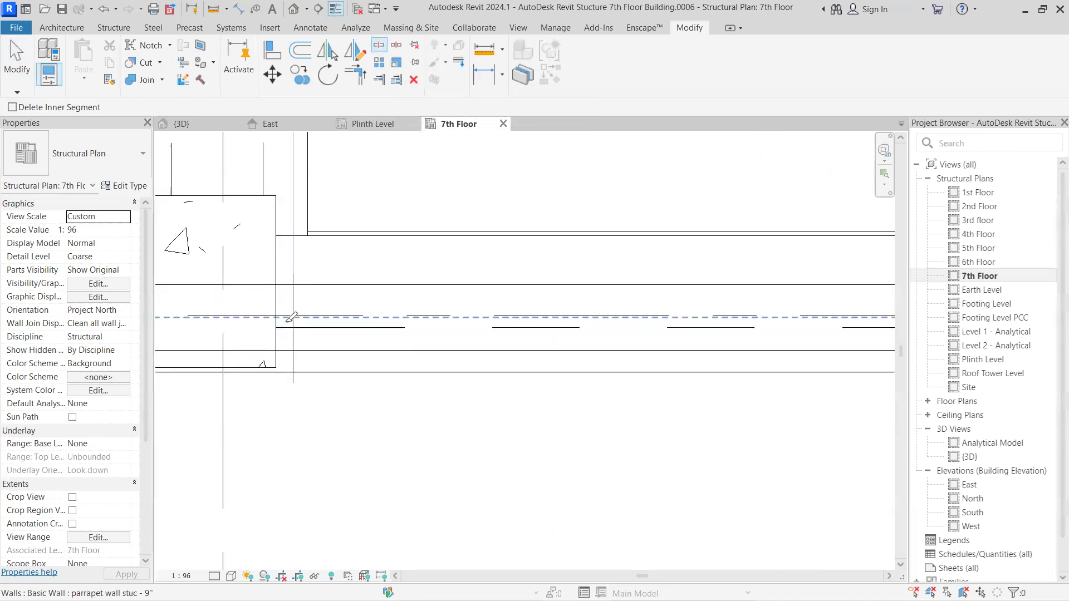
pyautogui.scroll(-2, 470, 377)
pyautogui.moveTo(469, 383); pyautogui.dragTo(248, 383, button='middle')
pyautogui.scroll(1, 494, 336)
pyautogui.scroll(-2, 672, 350)
pyautogui.moveTo(174, 391); pyautogui.dragTo(419, 386, button='middle')
pyautogui.press('Escape')
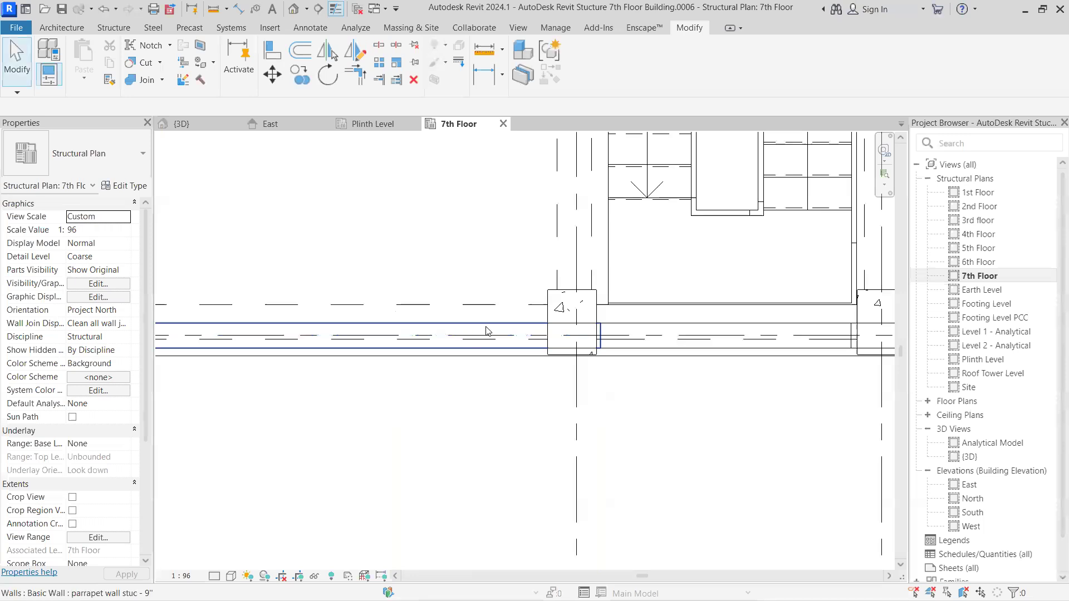
# Step: Shorten the western part of the south parapet wall to the outer face of the west staircase column
pyautogui.click(486, 331)
pyautogui.scroll(2, 594, 341)
pyautogui.moveTo(598, 310); pyautogui.dragTo(512, 311)
# Step: Shorten the eastern part of the south parapet wall so that it starts at the outer face of the east staircase column
pyautogui.scroll(-4, 551, 350)
pyautogui.moveTo(498, 365); pyautogui.dragTo(251, 368, button='middle')
pyautogui.scroll(2, 563, 355)
pyautogui.click(633, 336)
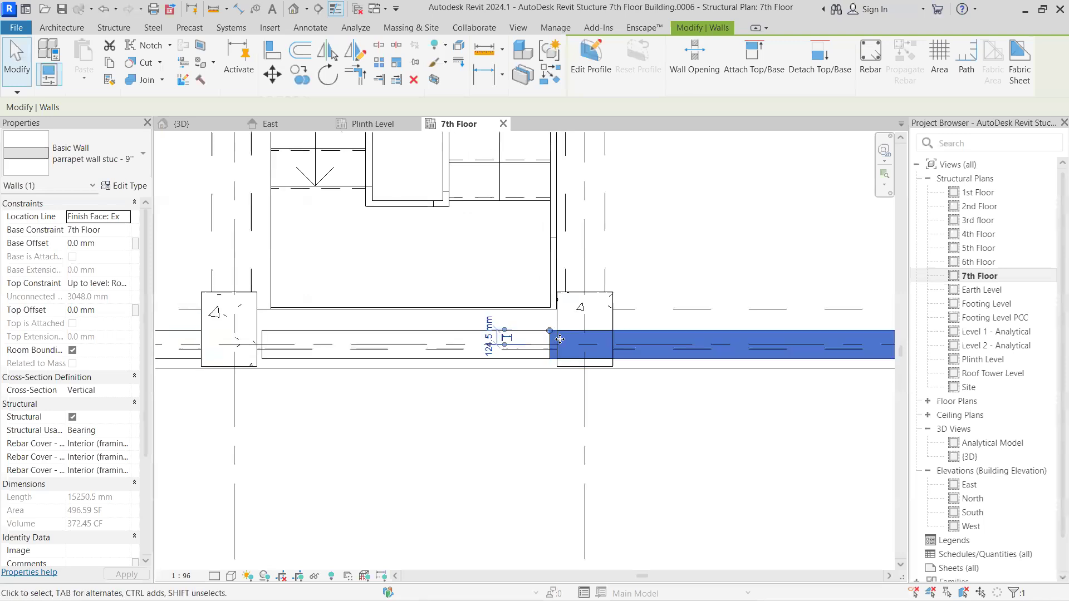
pyautogui.moveTo(561, 333); pyautogui.dragTo(617, 330)
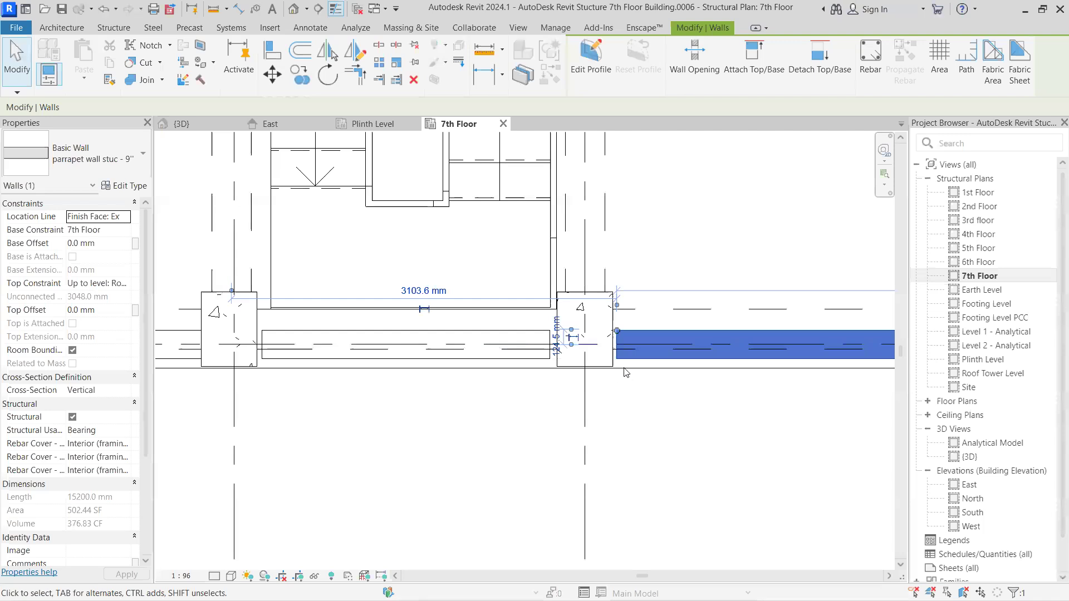
pyautogui.press('Escape')
pyautogui.scroll(3, 617, 343)
pyautogui.click(628, 323)
pyautogui.moveTo(615, 319); pyautogui.dragTo(608, 322)
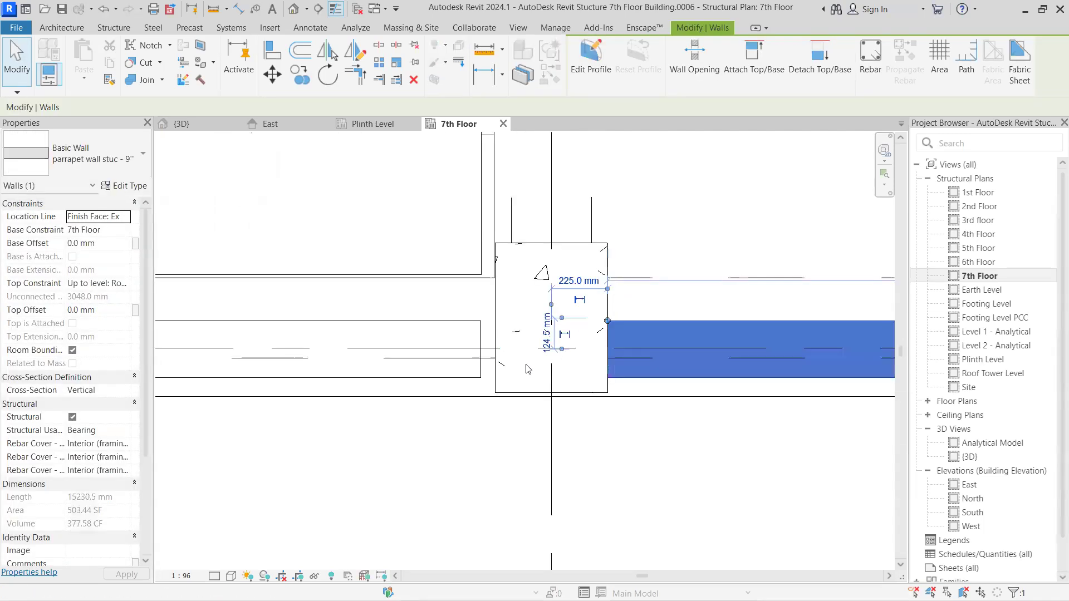
# Step: Extend the south parapet segment between the staircase columns to the inner face of the west column, making it 2359.5 mm long
pyautogui.scroll(-3, 523, 372)
pyautogui.moveTo(397, 371); pyautogui.dragTo(508, 341, button='middle')
pyautogui.scroll(2, 510, 340)
pyautogui.press('Escape')
pyautogui.click(444, 344)
pyautogui.moveTo(446, 353); pyautogui.dragTo(581, 365, button='middle')
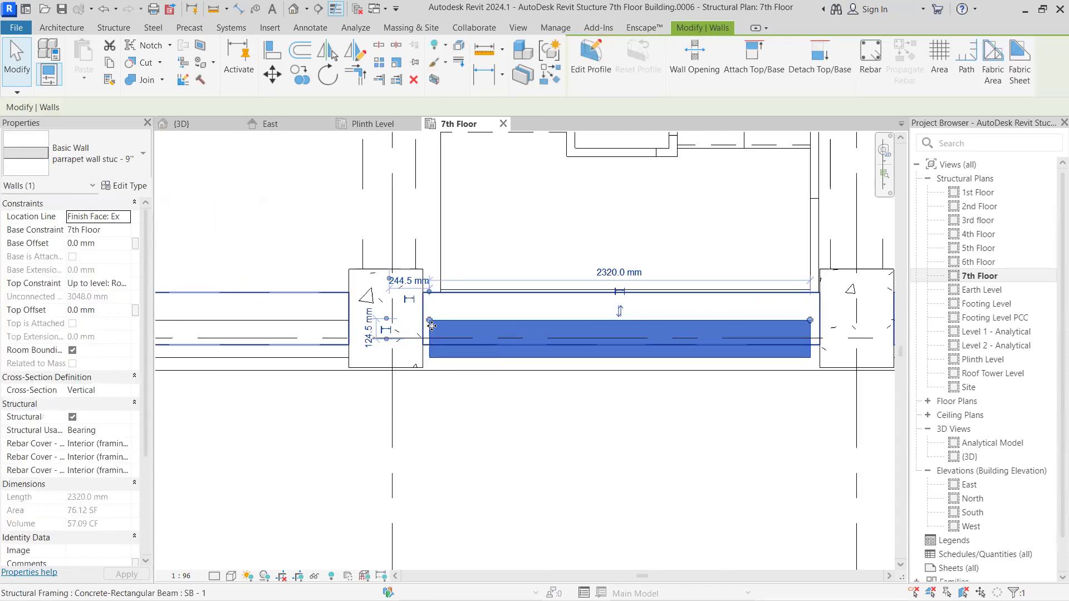
pyautogui.scroll(3, 432, 325)
pyautogui.moveTo(428, 311); pyautogui.dragTo(413, 311)
# Step: Extend the other end of the south parapet segment to the inner face of the east column, making it 2418.1 mm long
pyautogui.scroll(-2, 474, 341)
pyautogui.moveTo(457, 345); pyautogui.dragTo(701, 345, button='middle')
pyautogui.scroll(2, 701, 347)
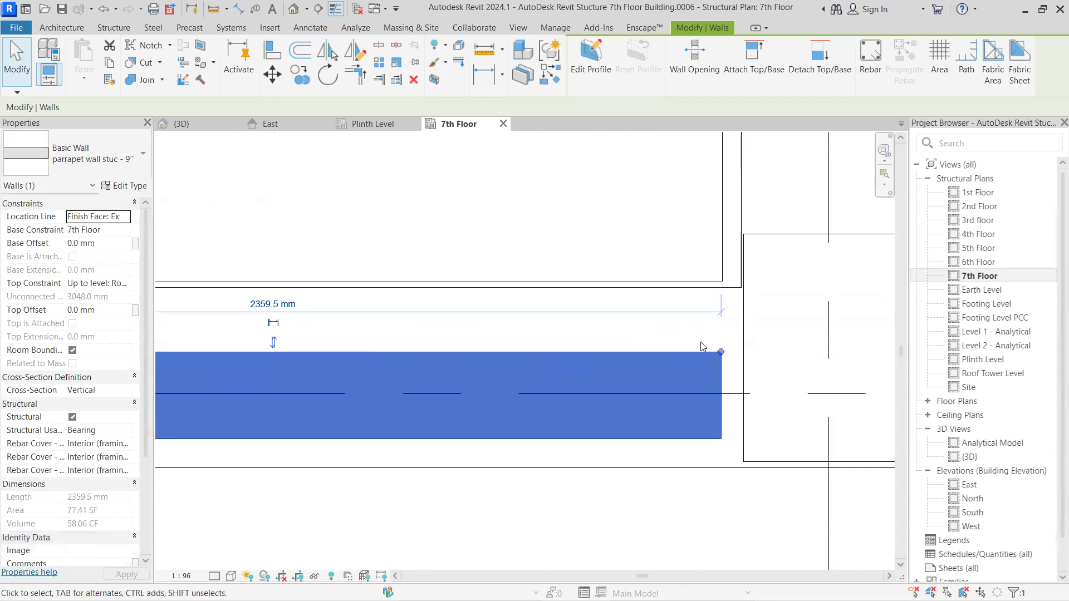
pyautogui.moveTo(736, 348); pyautogui.dragTo(742, 352)
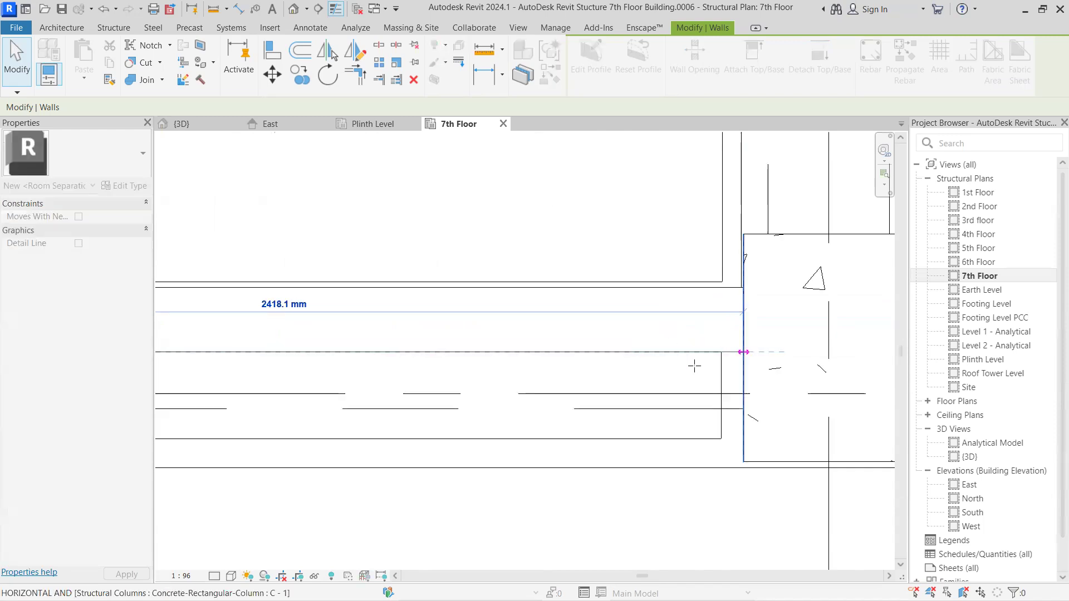
pyautogui.scroll(-3, 627, 402)
# Step: Align the outer face of the south parapet segment between the staircase columns with the 7th floor slab edge
pyautogui.click(518, 432)
pyautogui.click(510, 421)
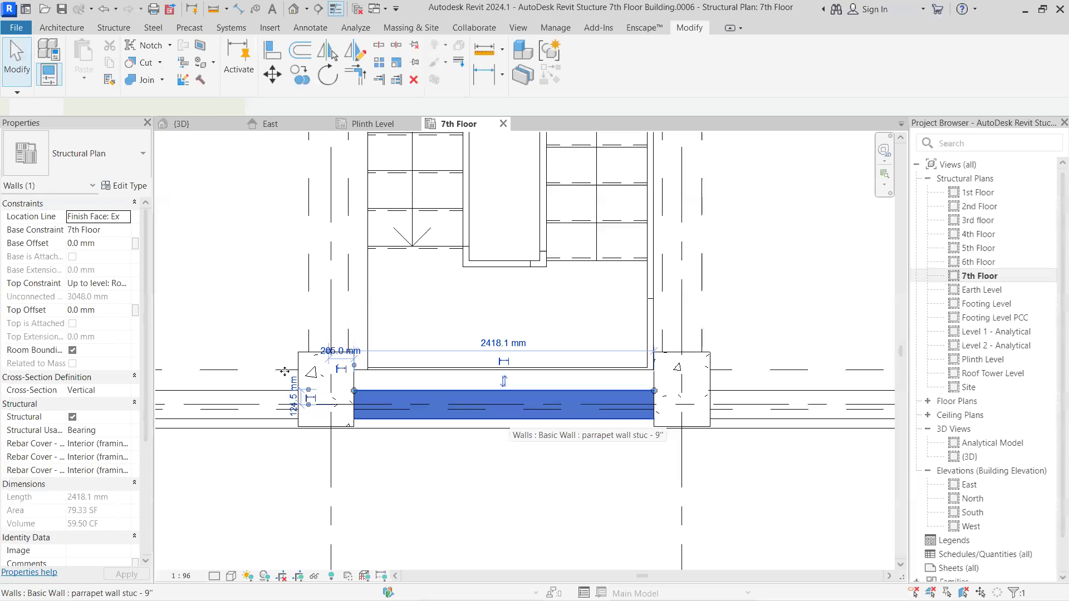
pyautogui.click(272, 50)
pyautogui.click(463, 428)
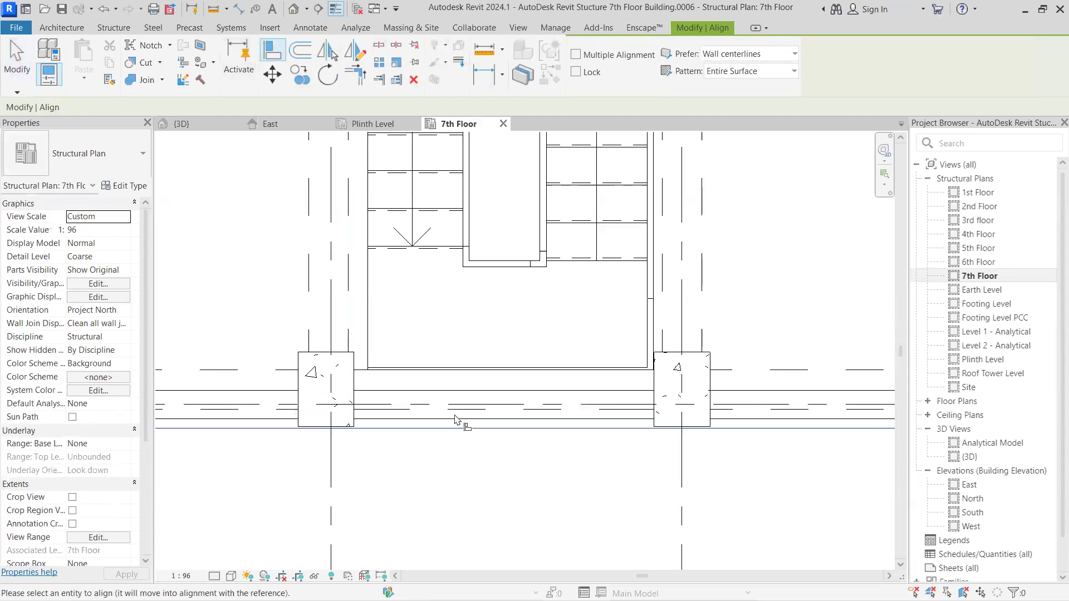
pyautogui.click(455, 420)
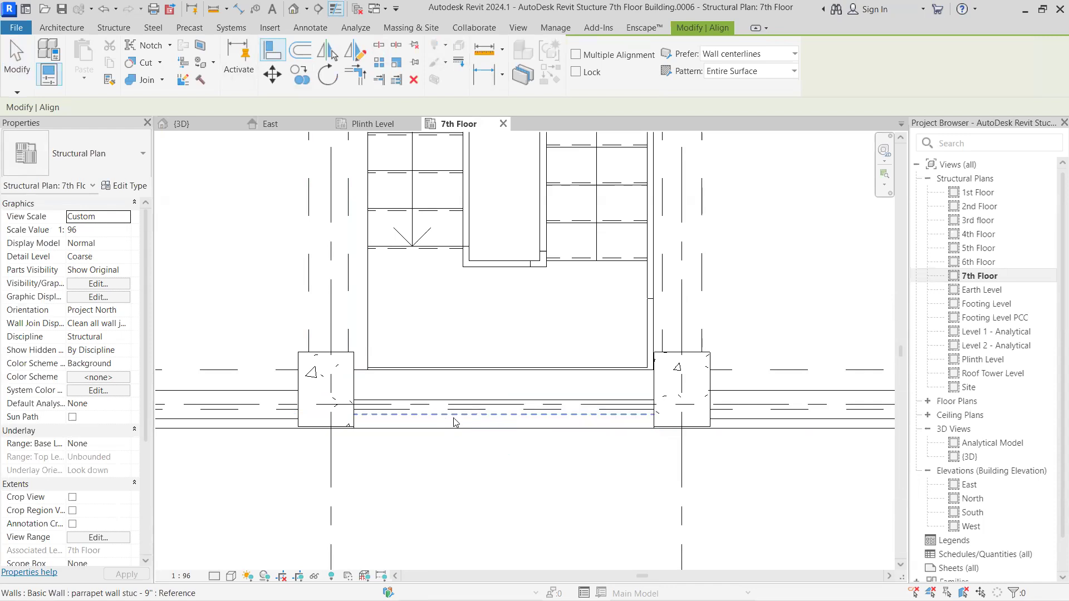
pyautogui.press('Escape')
pyautogui.scroll(-2, 454, 421)
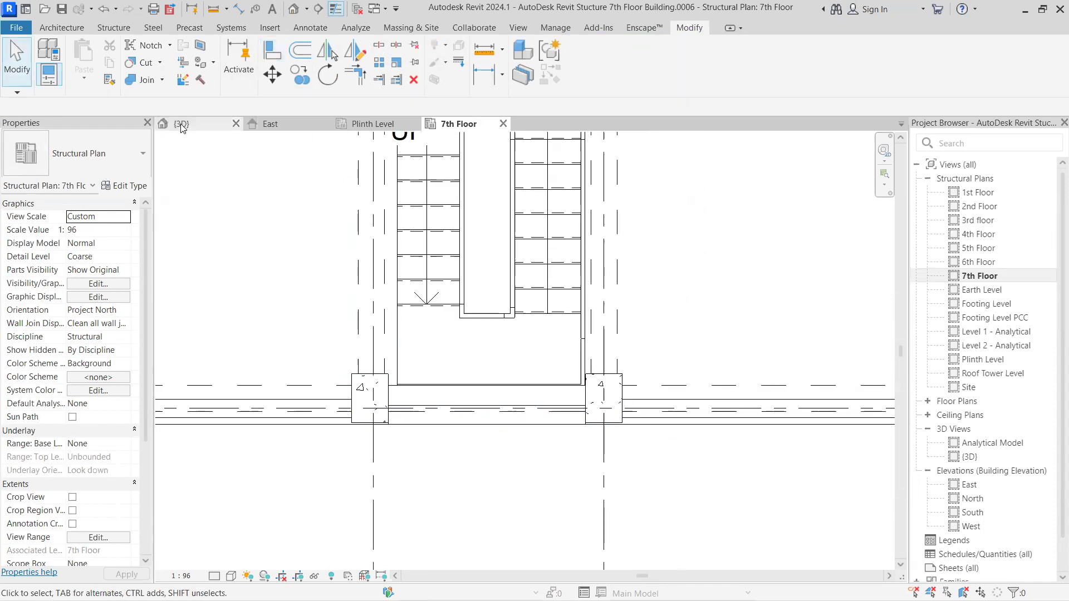
# Step: Examine the roof parapet walls and the whole building in the 3D view
pyautogui.click(182, 125)
pyautogui.scroll(-3, 530, 389)
pyautogui.scroll(3, 504, 390)
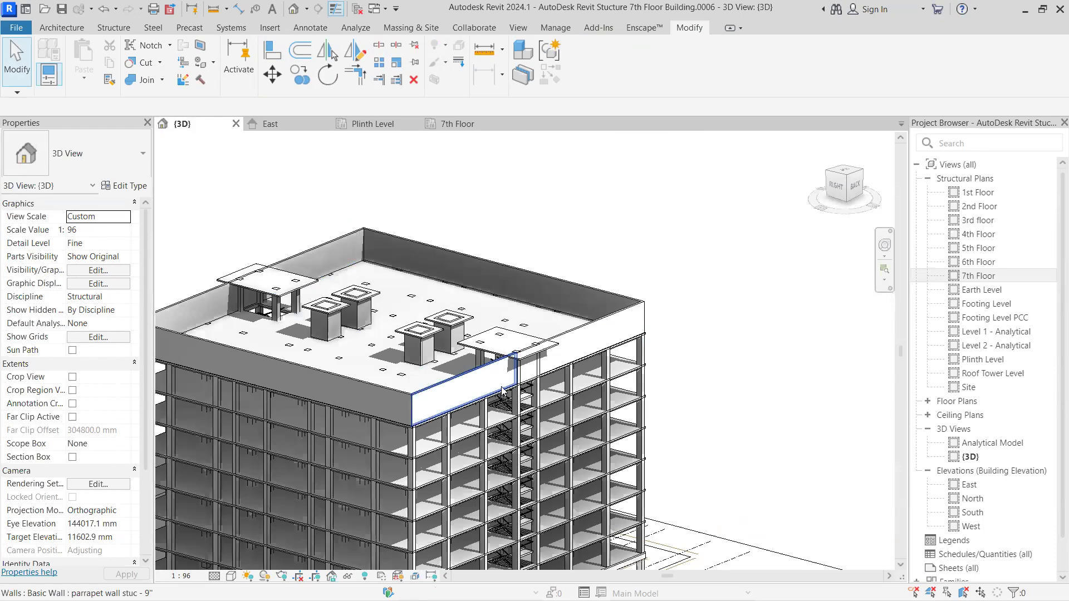
pyautogui.scroll(2, 497, 392)
pyautogui.scroll(-1, 445, 312)
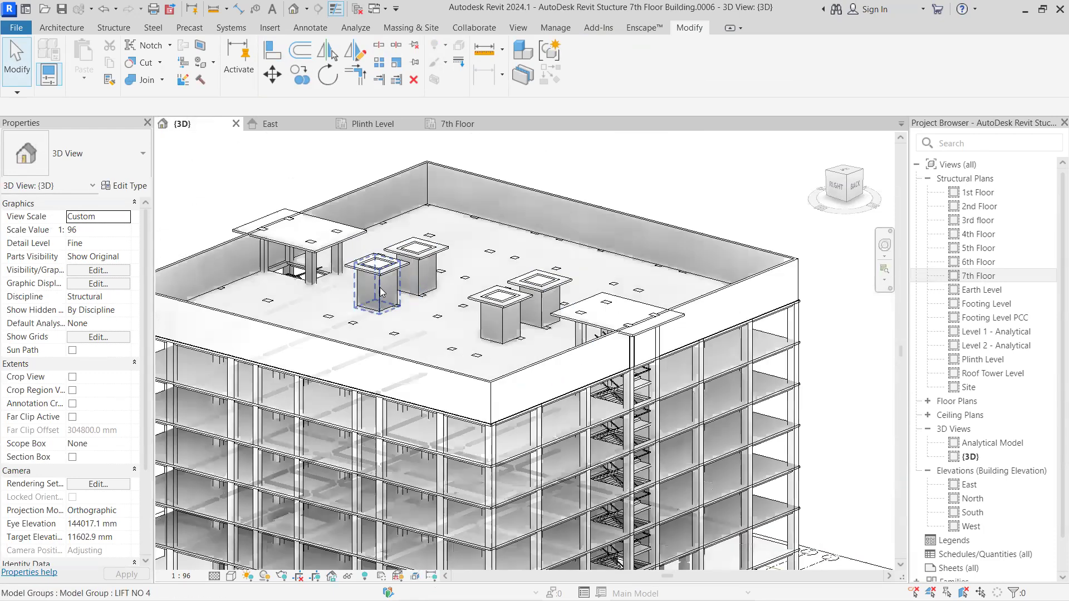
pyautogui.scroll(-4, 380, 290)
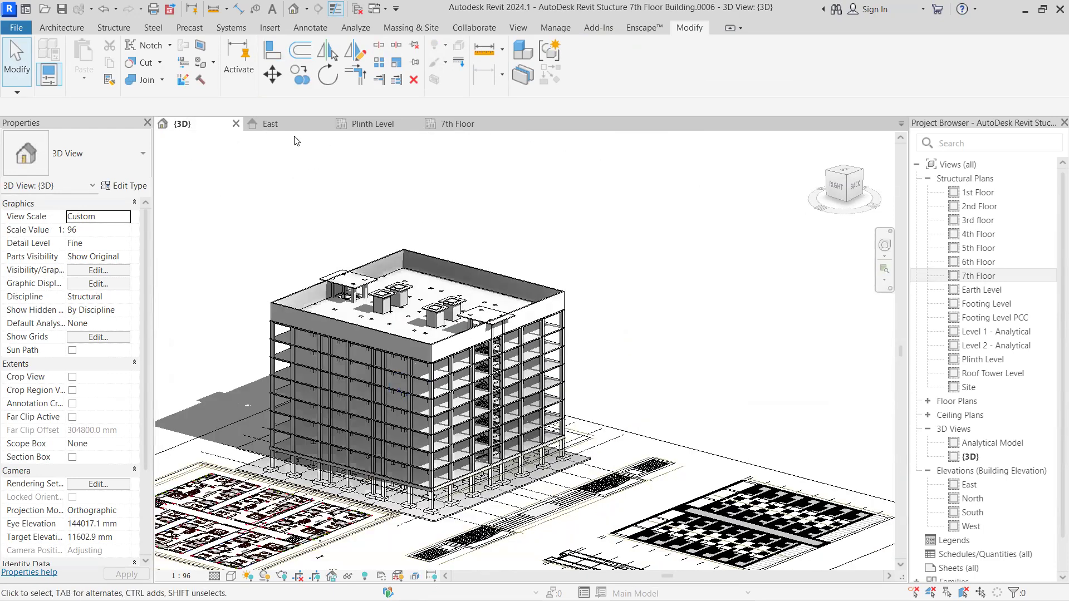
pyautogui.scroll(-2, 382, 434)
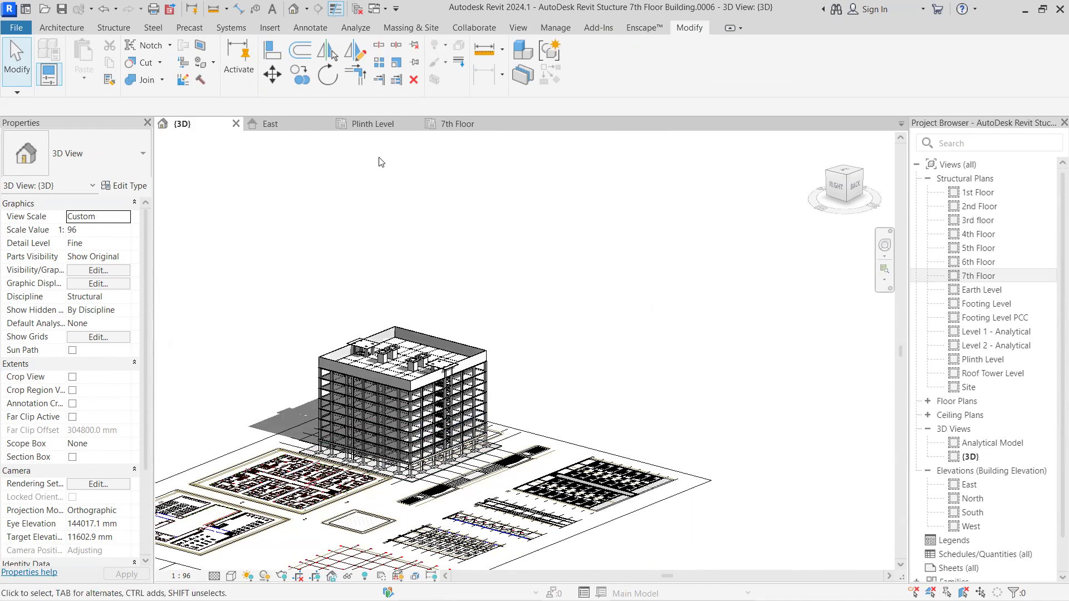
# Step: Review the reference floor plans on the Plinth Level plan and return to the 3D view of the roof
pyautogui.click(368, 124)
pyautogui.scroll(-5, 431, 315)
pyautogui.moveTo(433, 315); pyautogui.dragTo(643, 311, button='middle')
pyautogui.scroll(3, 473, 321)
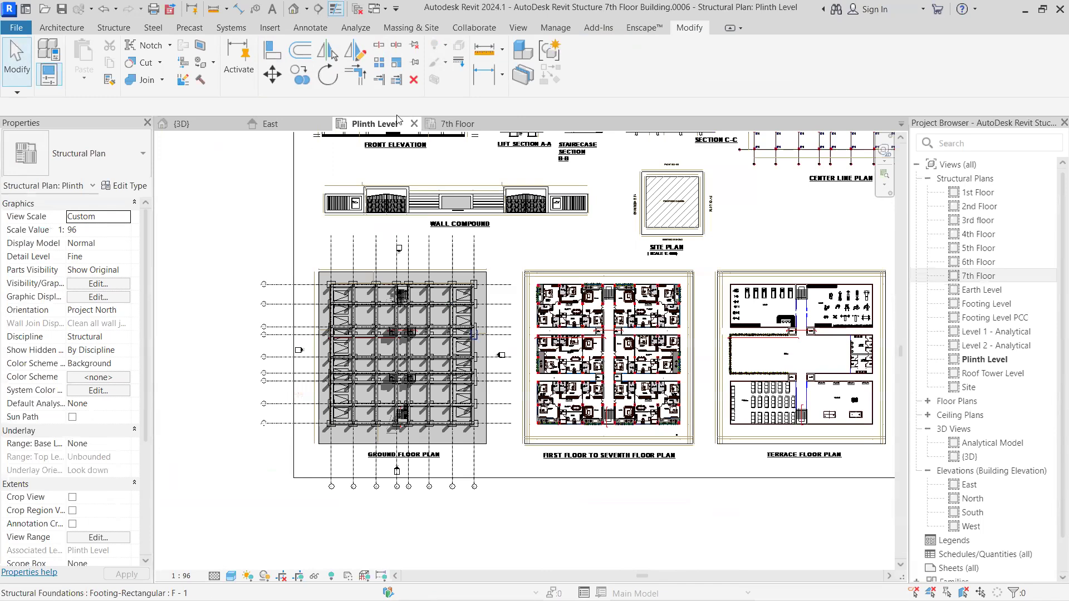
pyautogui.click(181, 124)
pyautogui.scroll(6, 377, 341)
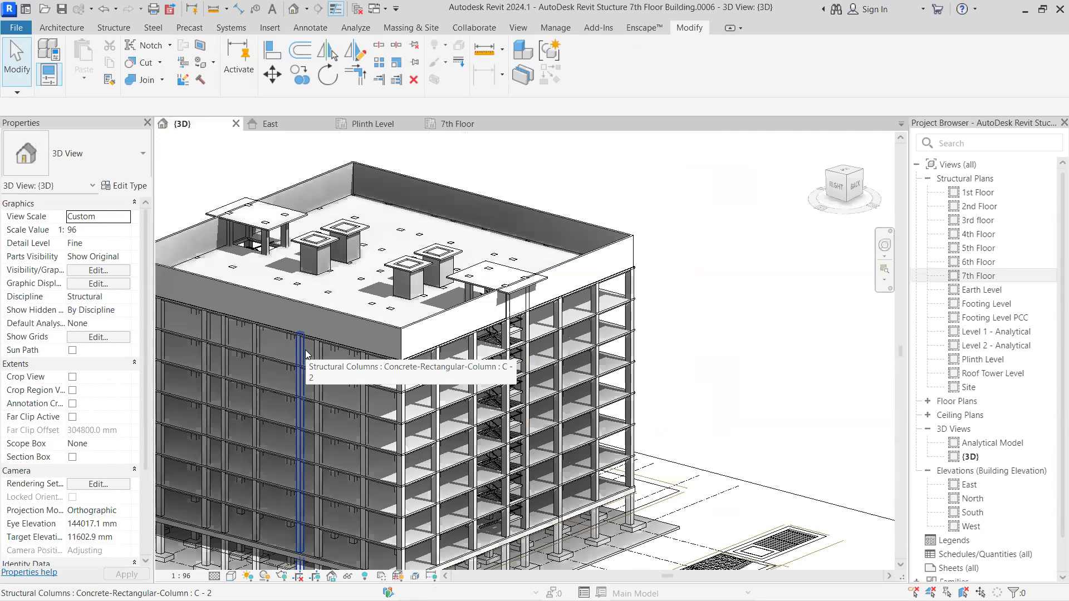
pyautogui.moveTo(305, 356); pyautogui.dragTo(453, 419, button='middle')
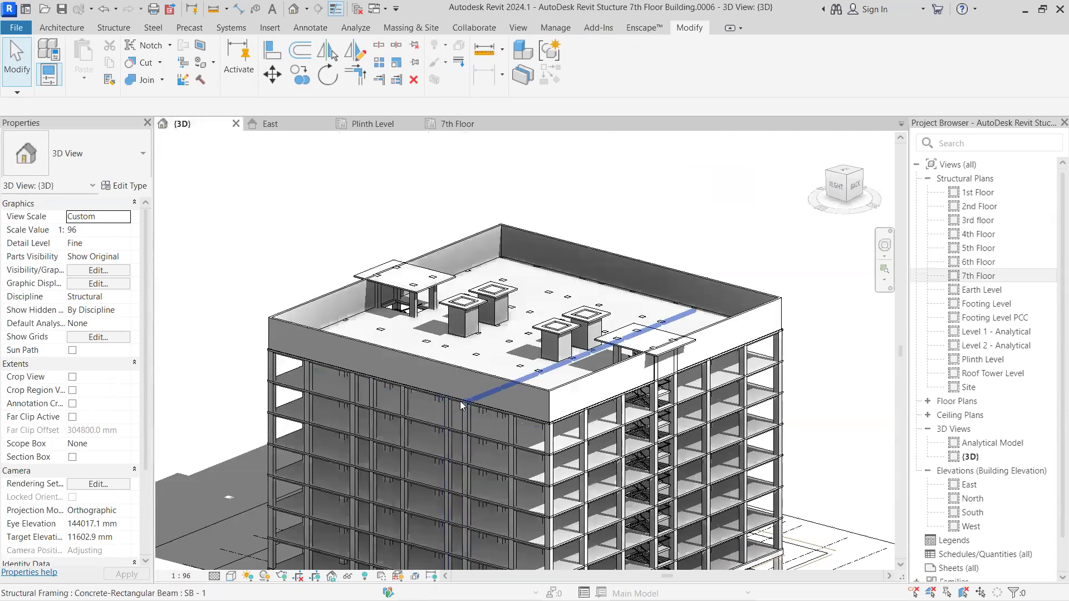
# Step: Try hiding the entire category of the roof parapet walls in the 3D view and undo it
pyautogui.click(375, 359)
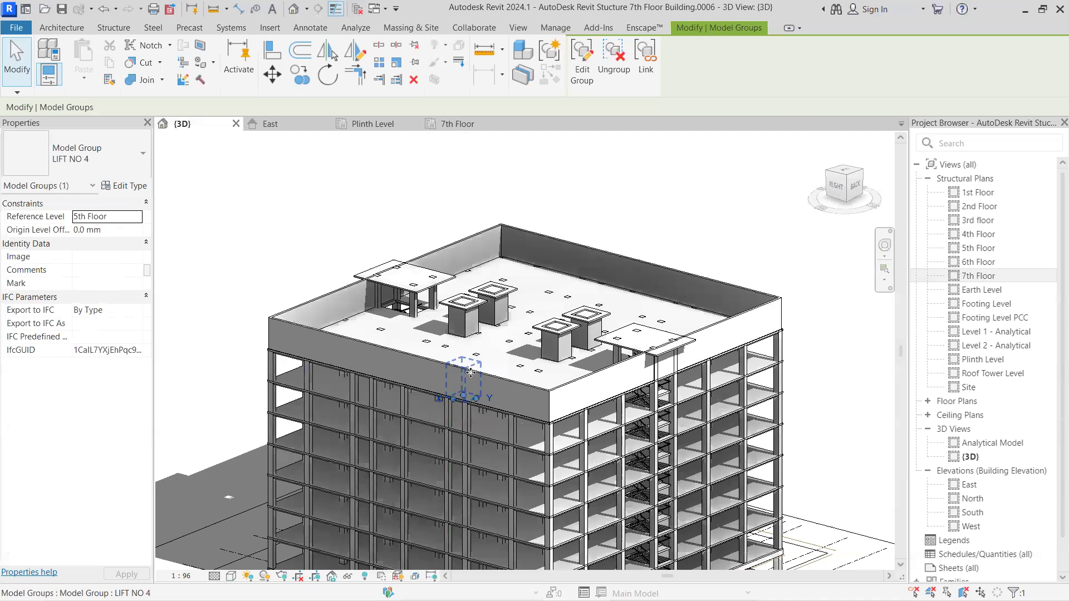
pyautogui.press('Escape')
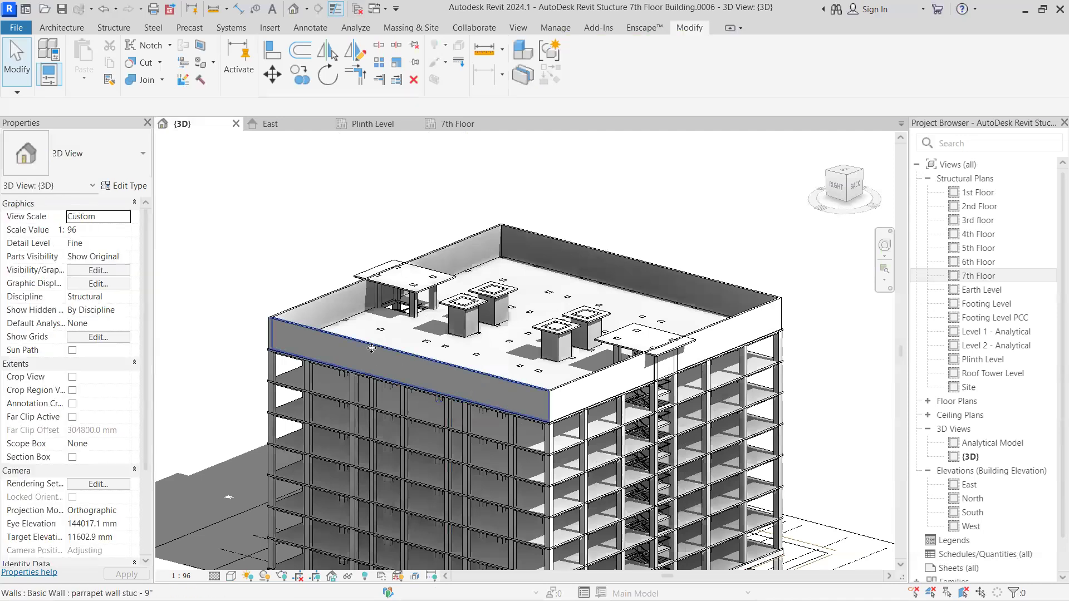
pyautogui.click(372, 349)
pyautogui.press('Tab')
pyautogui.click(372, 349)
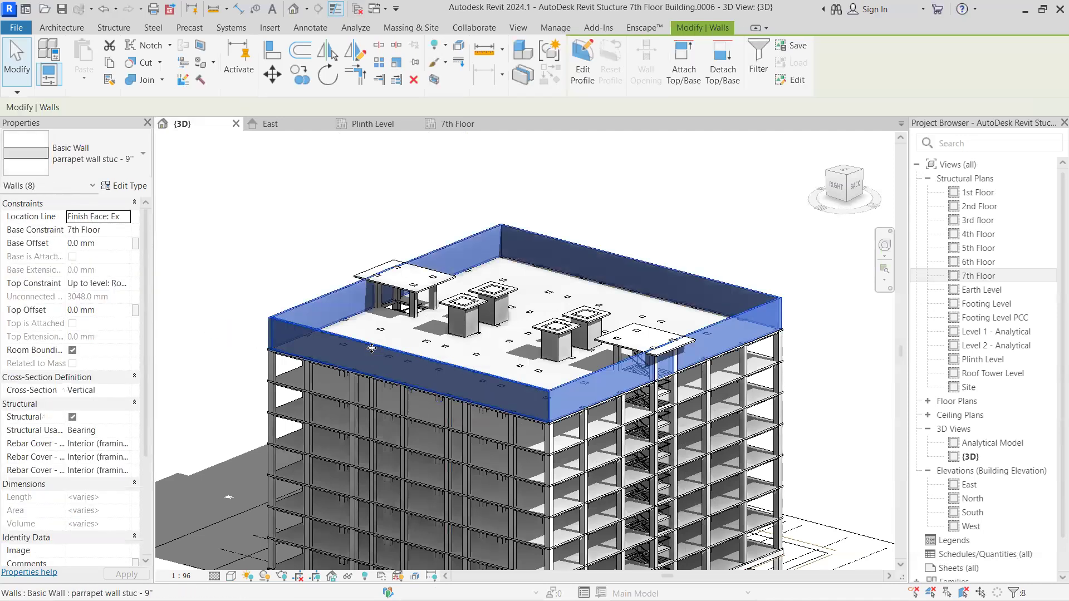
pyautogui.rightClick(372, 349)
pyautogui.moveTo(456, 286)
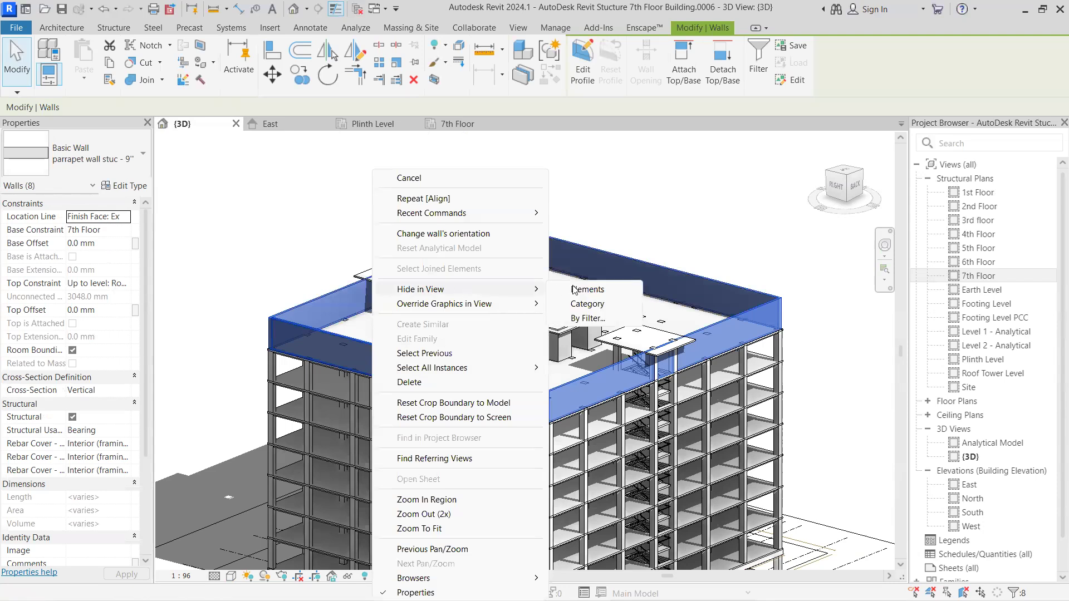
pyautogui.click(611, 305)
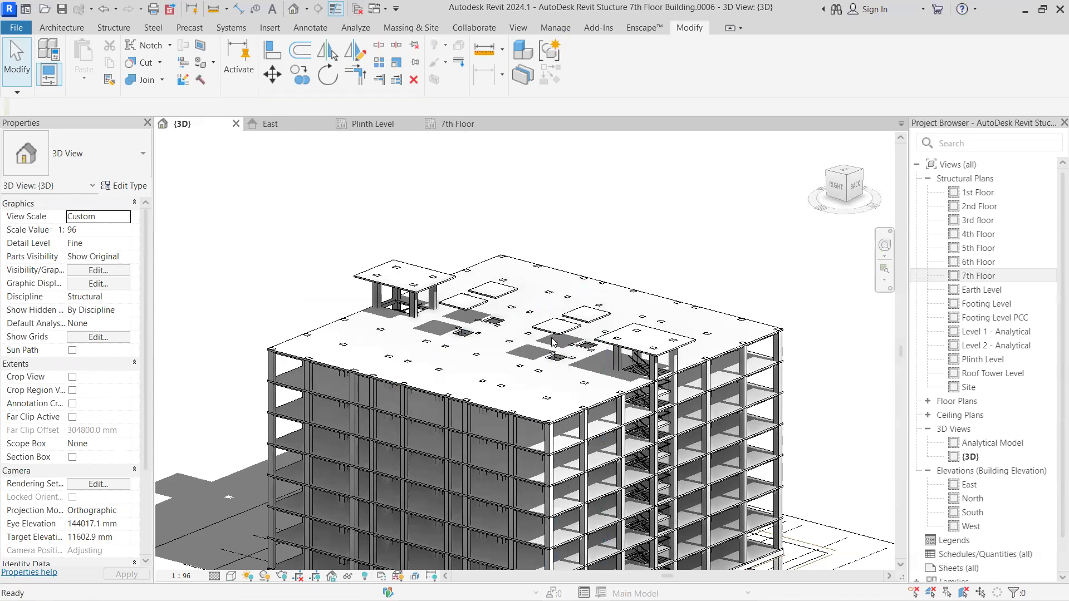
pyautogui.hotkey('ctrl', 'z')
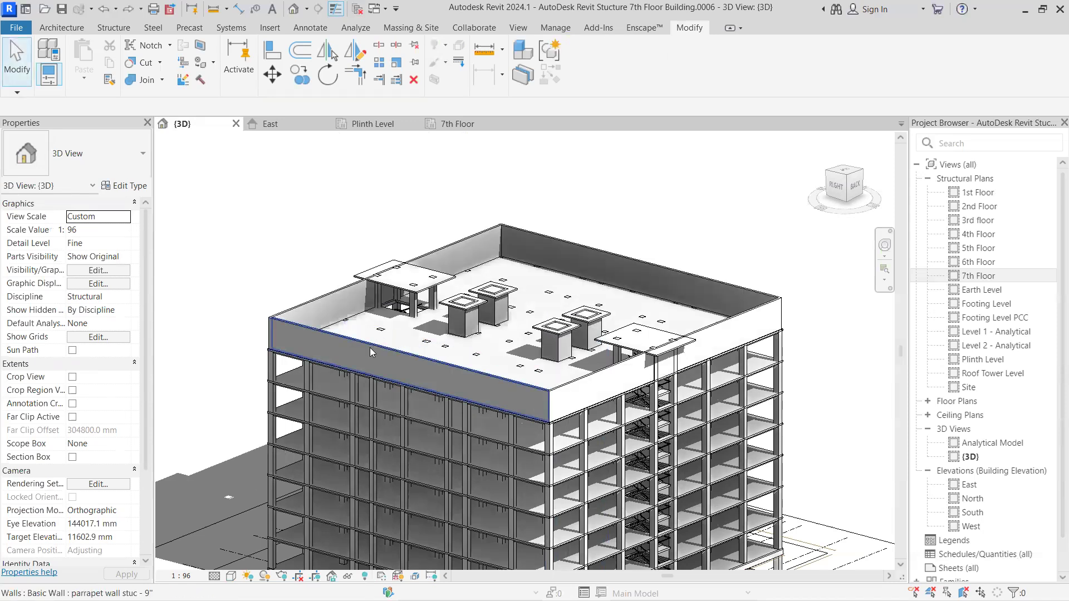
# Step: Hide all parapet wall stuc - 9" instances as elements in the 3D view
pyautogui.click(371, 352)
pyautogui.press('s')
pyautogui.press('a')
pyautogui.rightClick(370, 351)
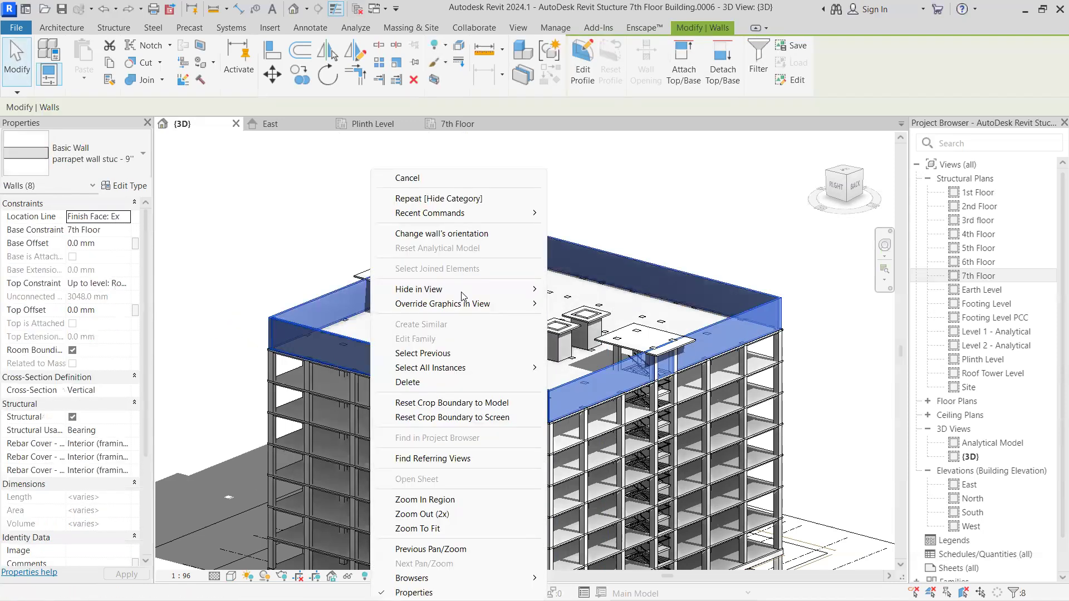
pyautogui.moveTo(462, 295)
pyautogui.click(585, 290)
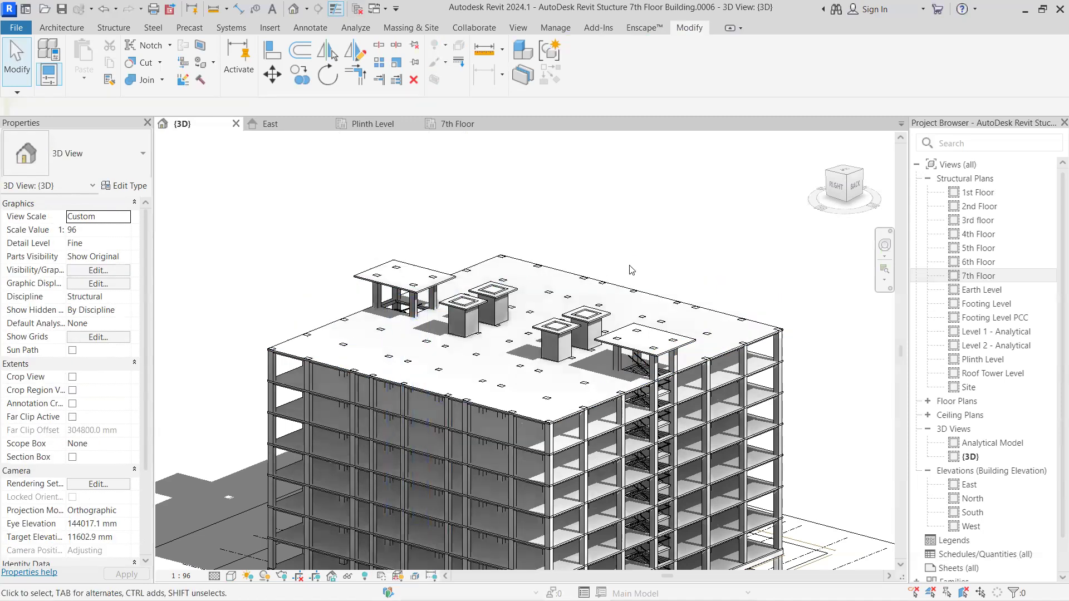
pyautogui.scroll(-1, 622, 252)
pyautogui.moveTo(622, 253); pyautogui.dragTo(542, 196, button='middle')
pyautogui.scroll(1, 666, 372)
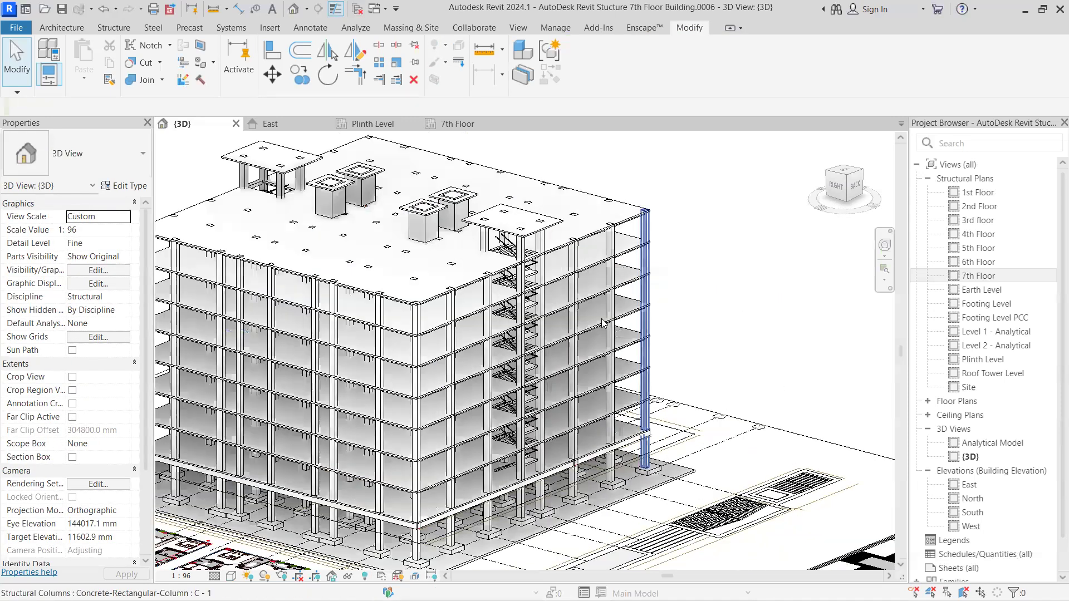
pyautogui.scroll(1, 604, 322)
pyautogui.scroll(-2, 697, 376)
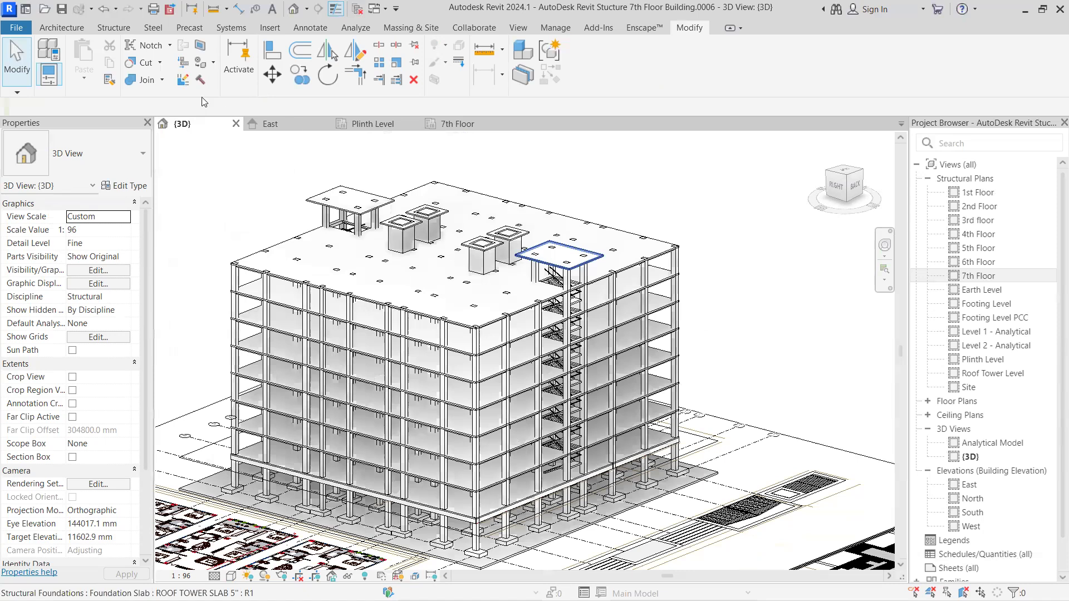
pyautogui.click(114, 27)
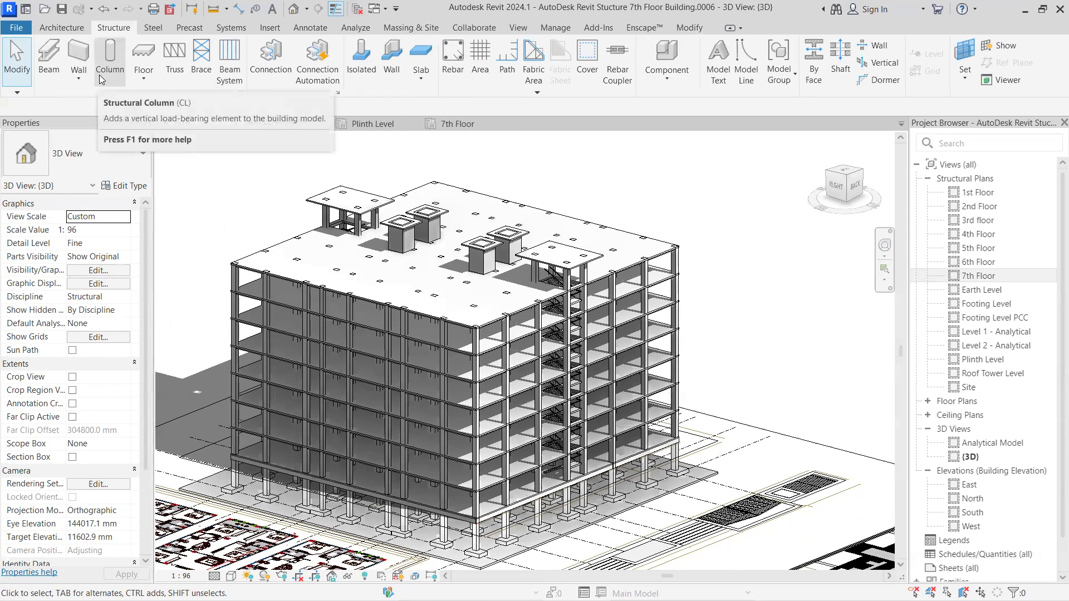
pyautogui.click(143, 78)
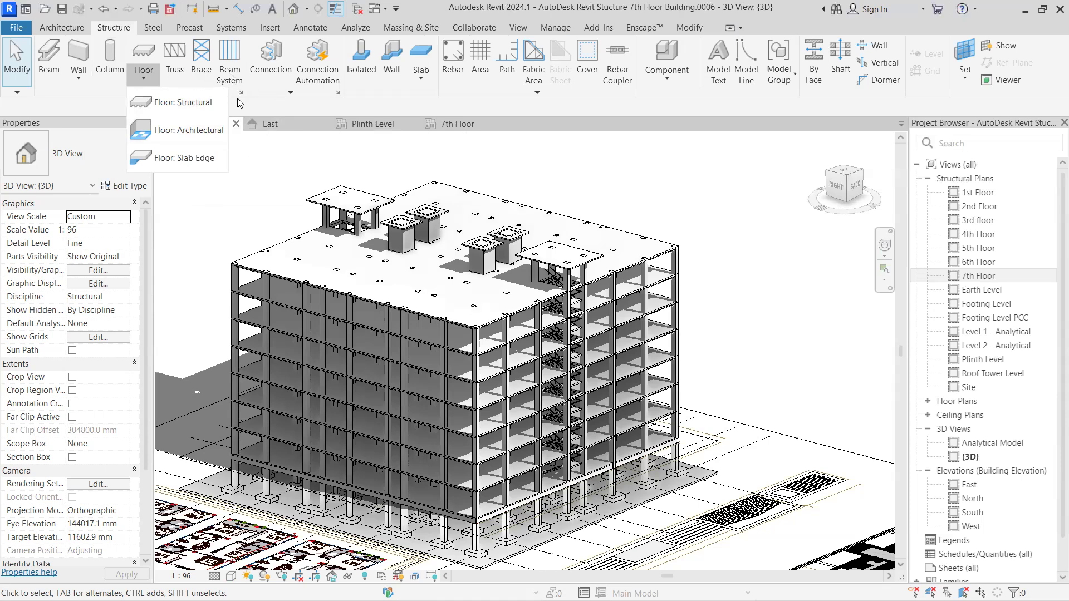
pyautogui.click(311, 107)
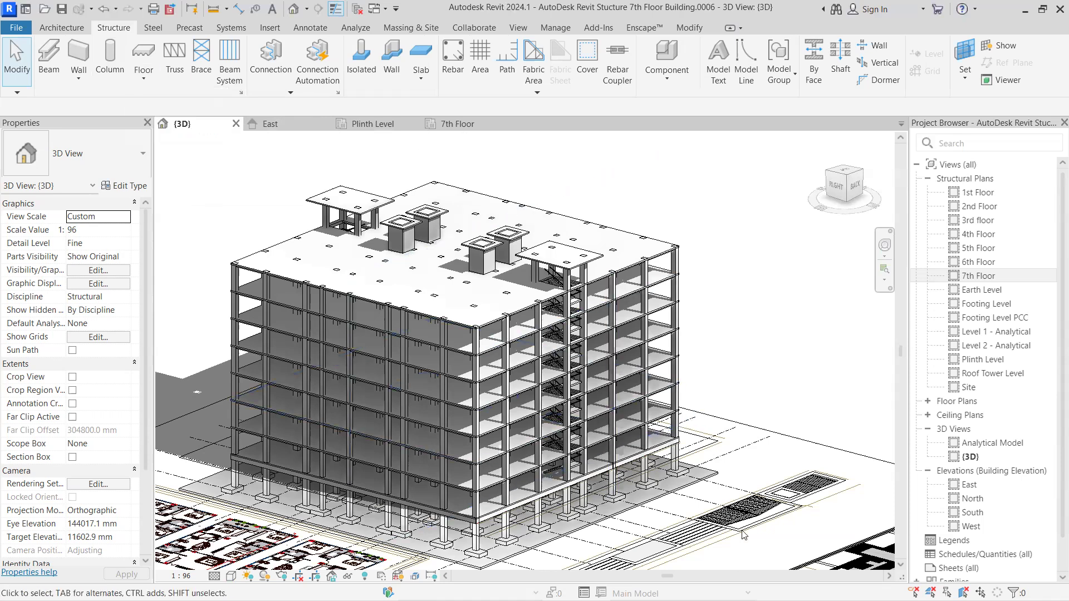
# Step: Minimize the building model window and launch the Chrome and Firefox browsers from the desktop
pyautogui.click(1024, 10)
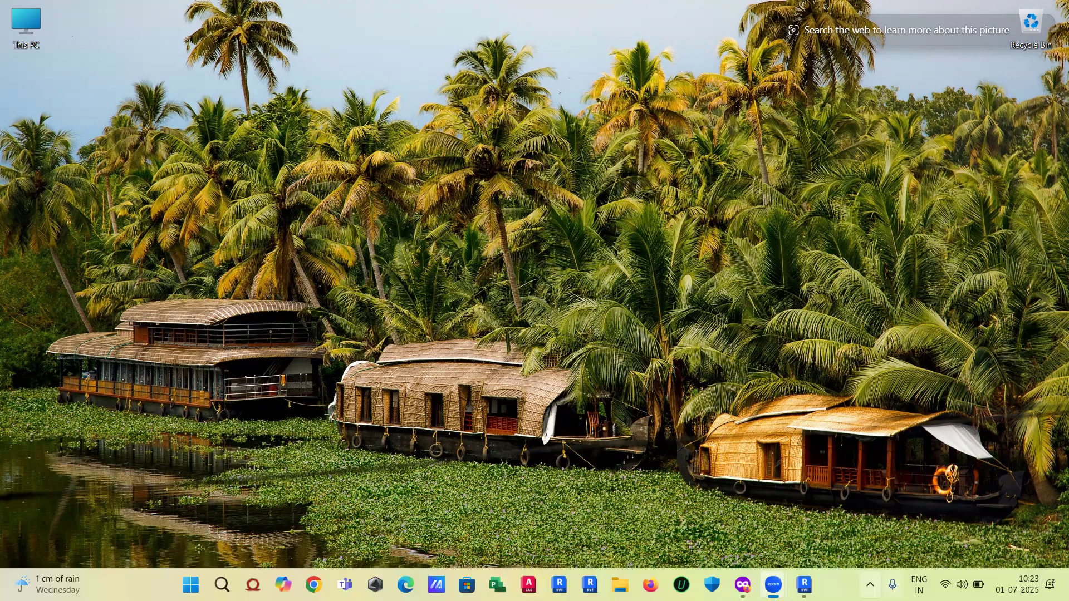
pyautogui.moveTo(742, 585)
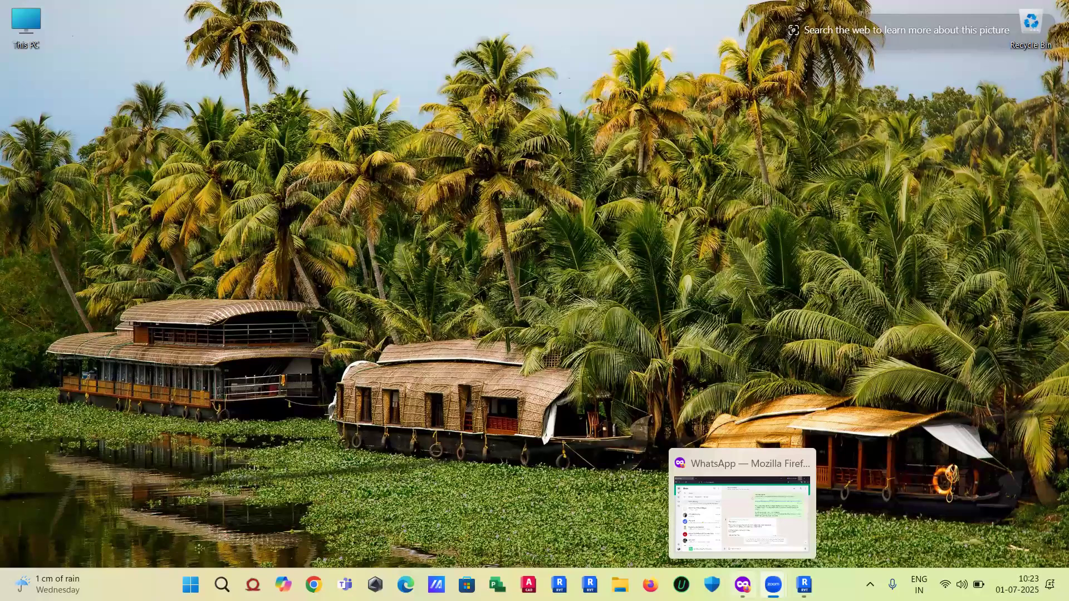
pyautogui.click(314, 583)
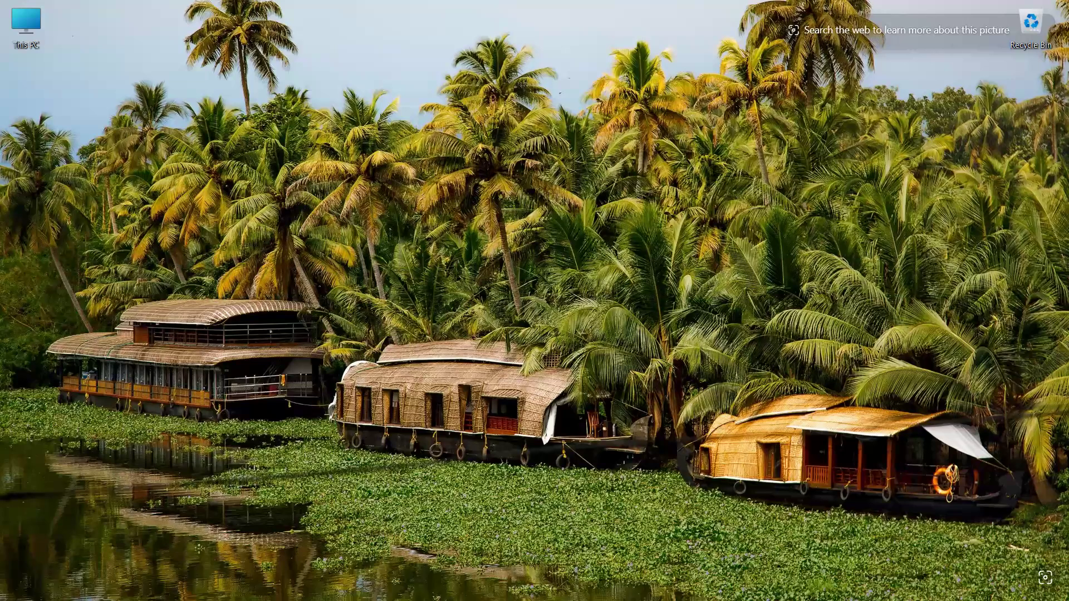
pyautogui.moveTo(749, 583)
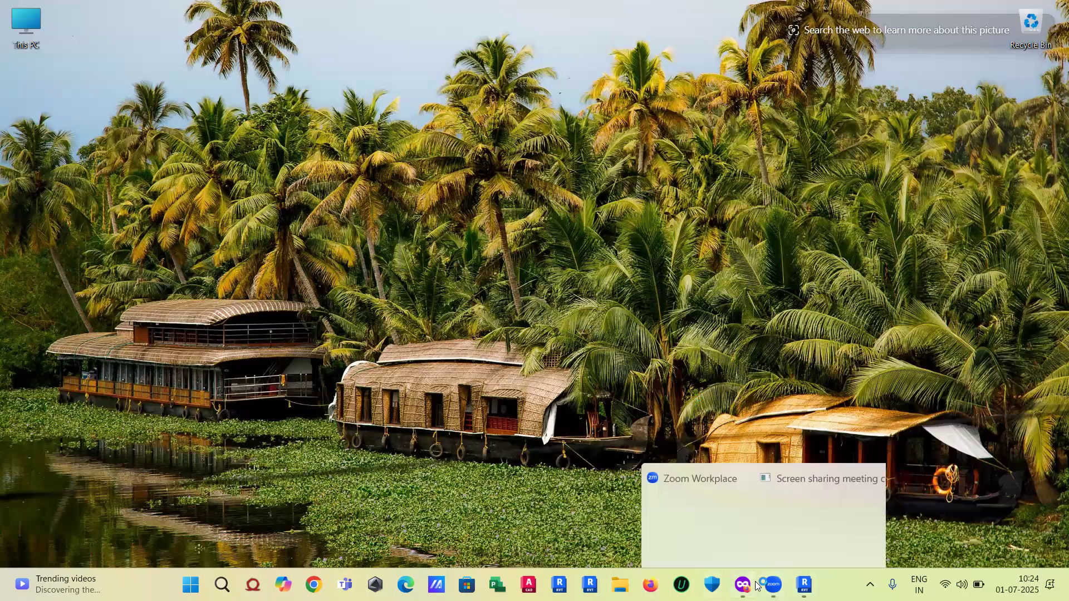
pyautogui.click(650, 585)
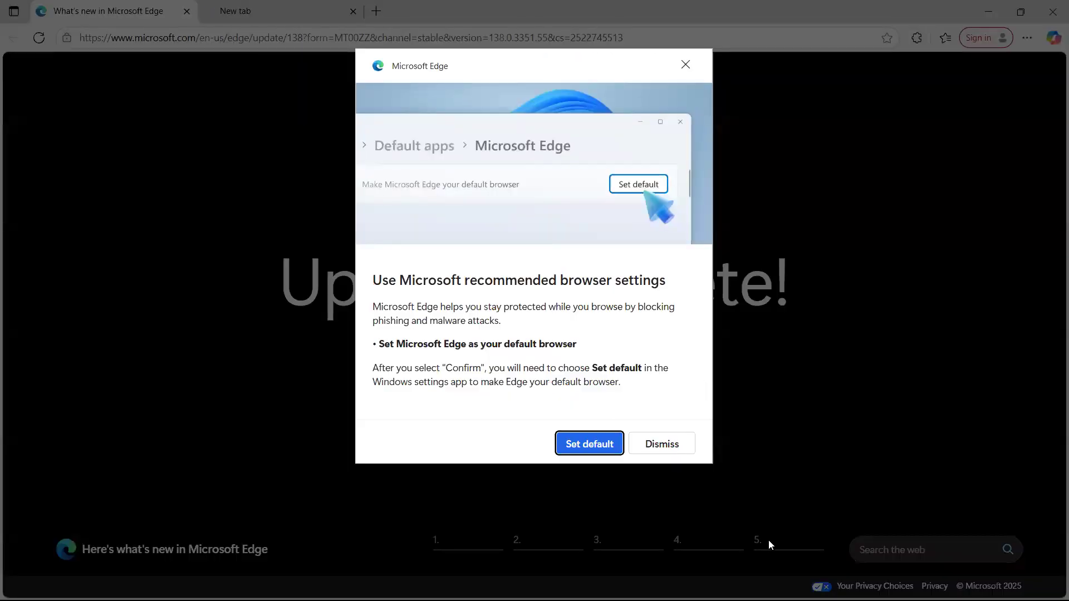
# Step: Dismiss the Edge default-browser suggestion with the open browser windows and decline to send the Zoom crash report
pyautogui.click(662, 442)
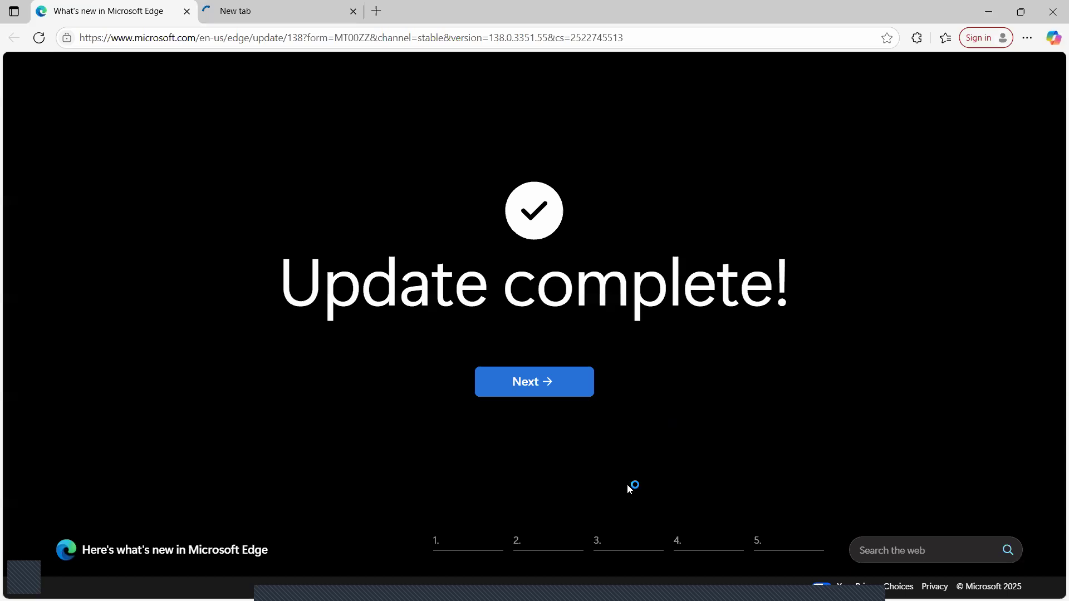
pyautogui.click(990, 13)
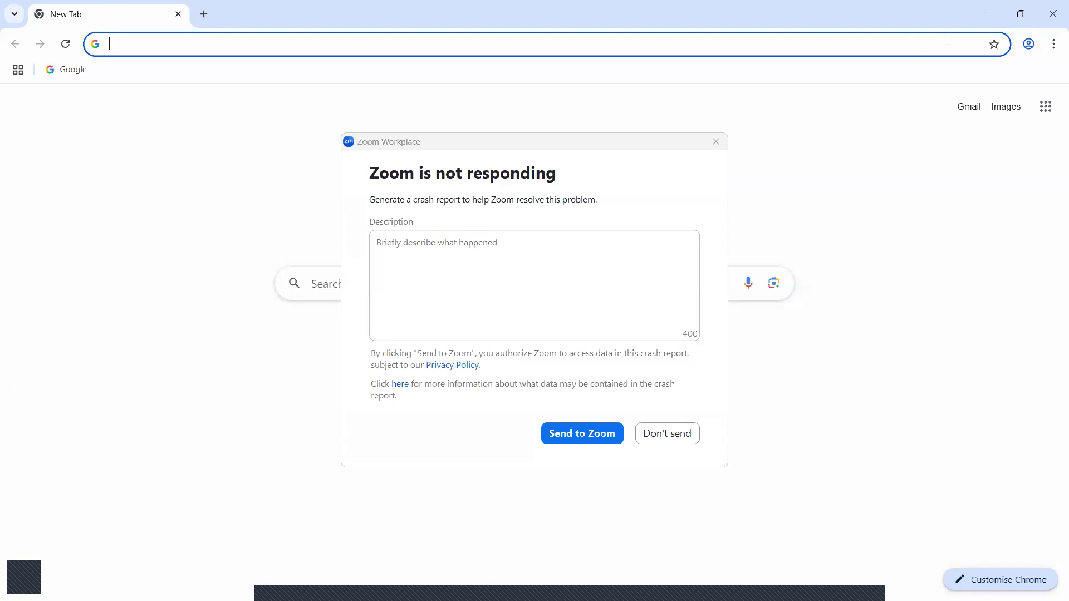
pyautogui.click(989, 16)
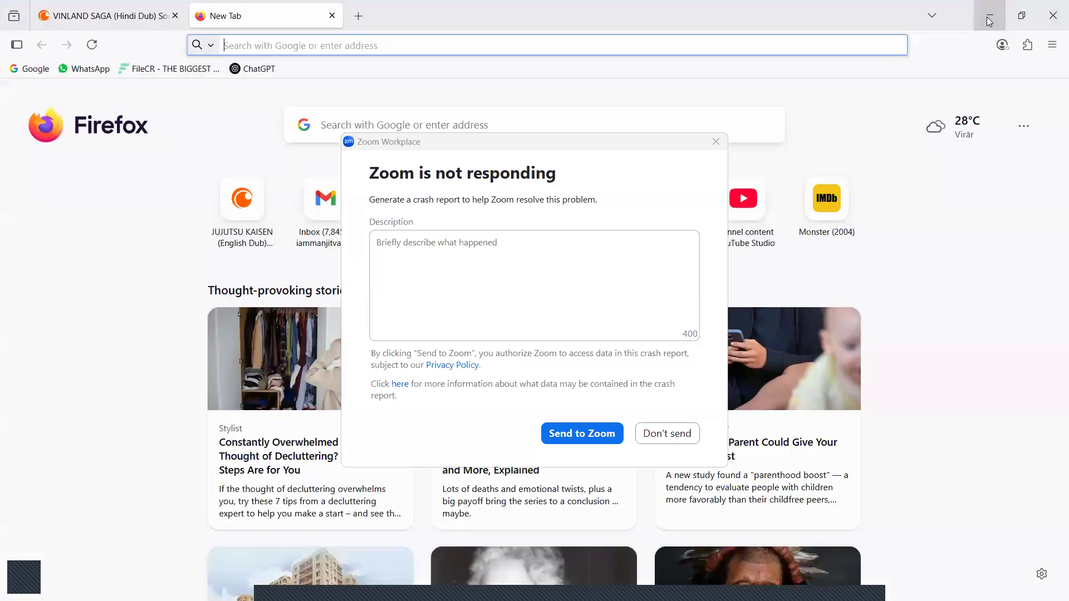
pyautogui.click(1043, 21)
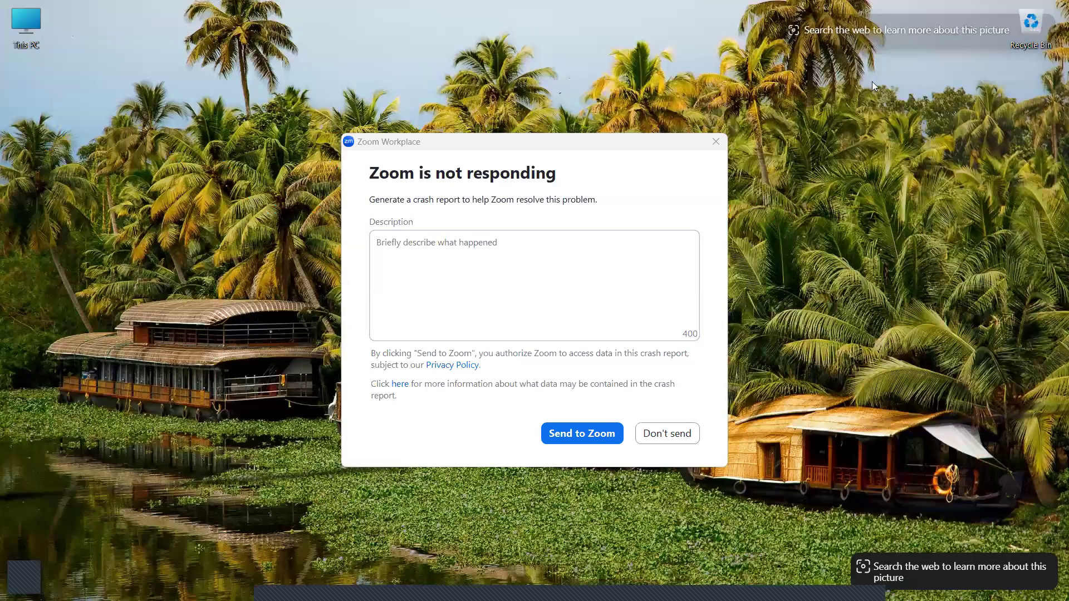
pyautogui.click(675, 437)
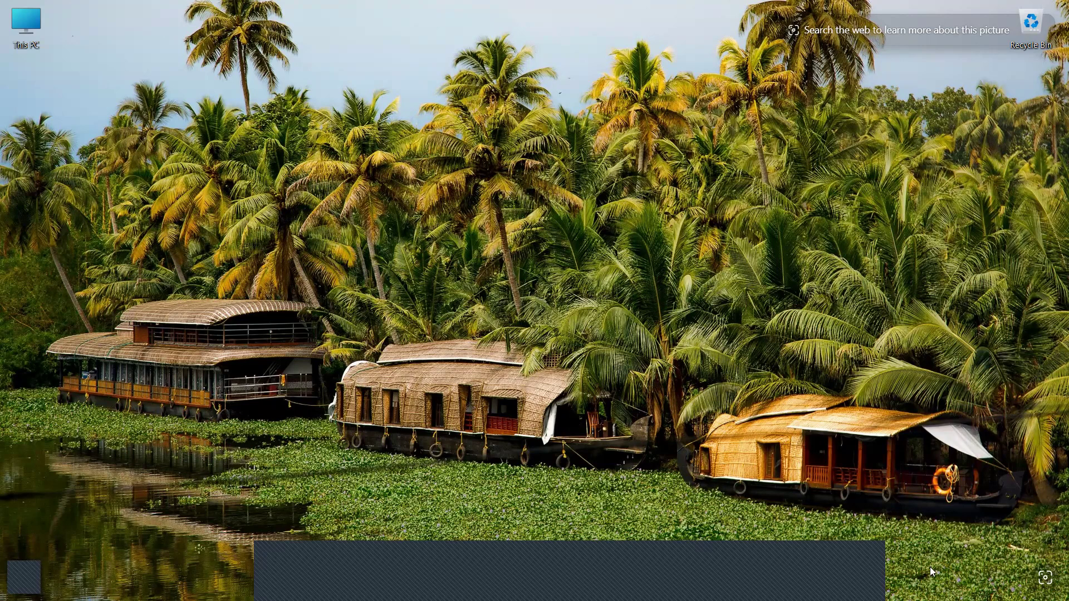
# Step: Switch to Chrome and load the bookmarked Google page
pyautogui.moveTo(918, 585)
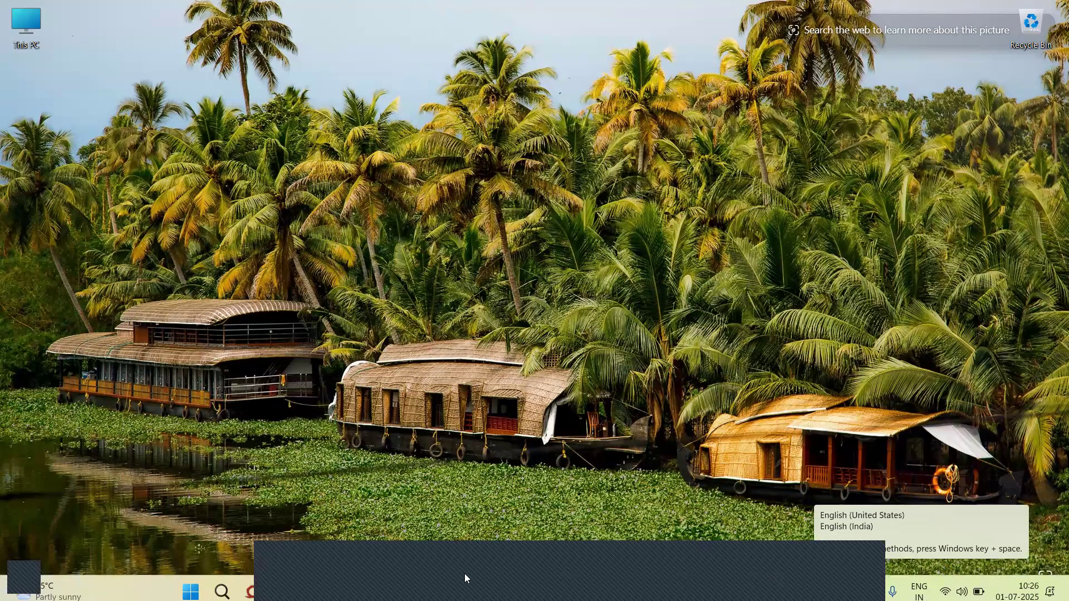
pyautogui.click(316, 580)
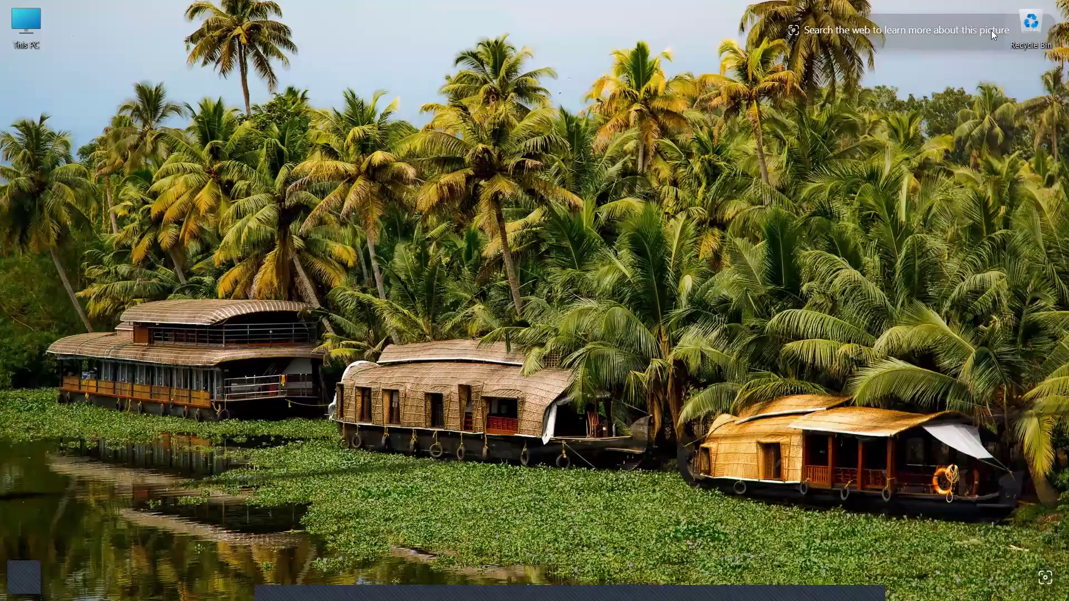
pyautogui.click(1053, 14)
pyautogui.moveTo(387, 599)
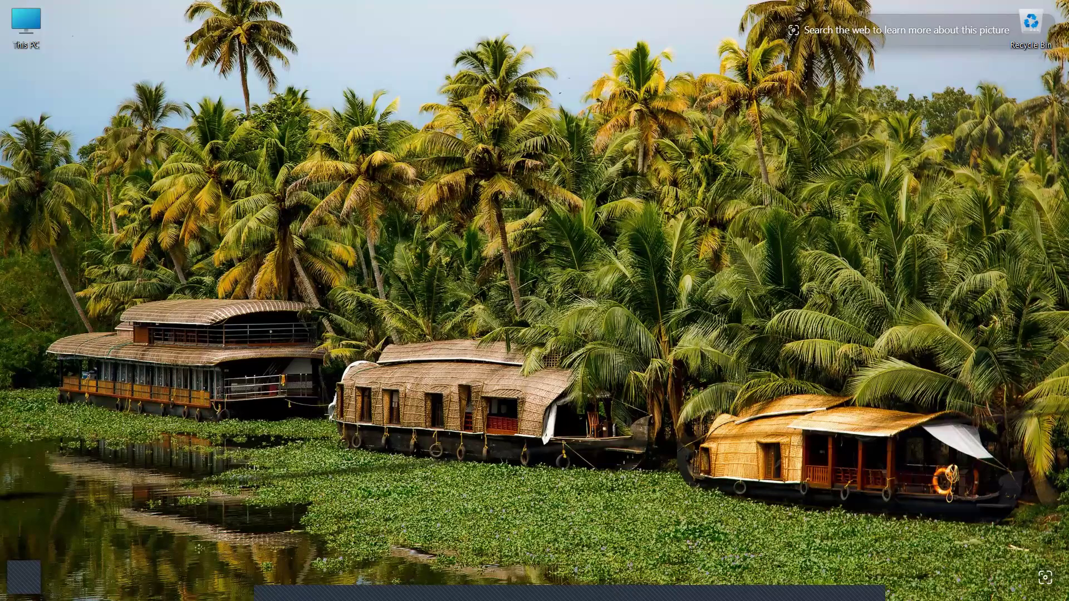
pyautogui.moveTo(1026, 599)
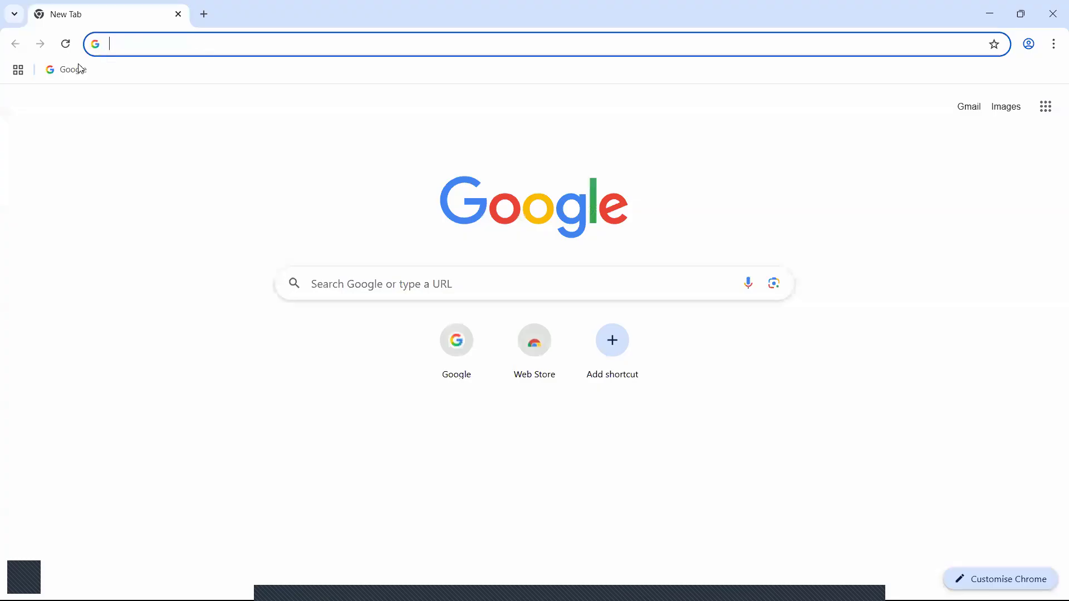
pyautogui.click(76, 67)
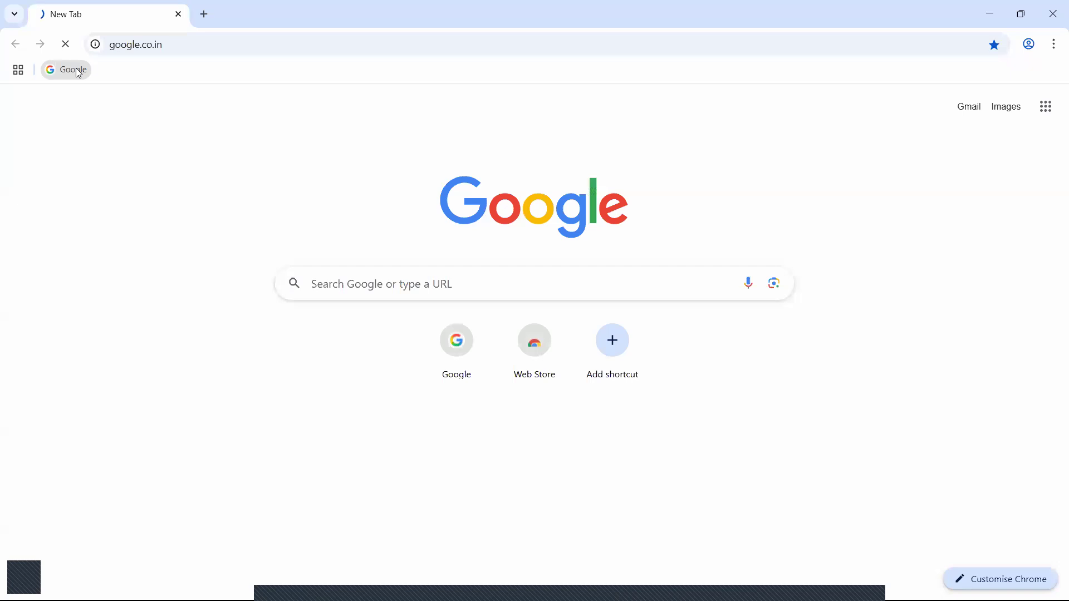
# Step: Dismiss the Google sign-in prompt by staying signed out and search for trusses in civil engineering
pyautogui.click(496, 319)
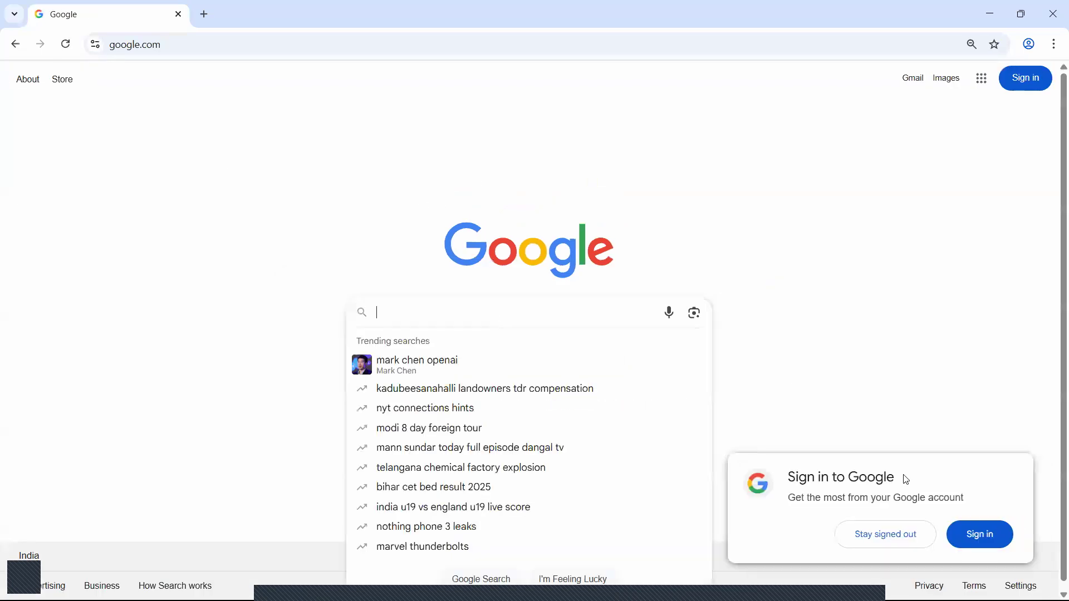
pyautogui.click(878, 539)
pyautogui.click(450, 326)
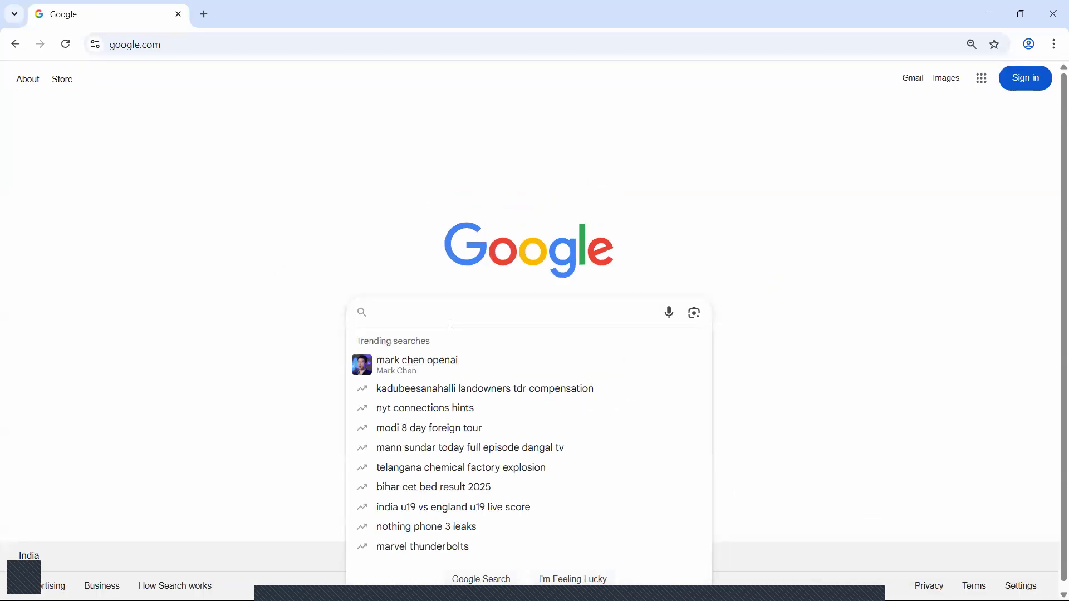
pyautogui.write('tru')
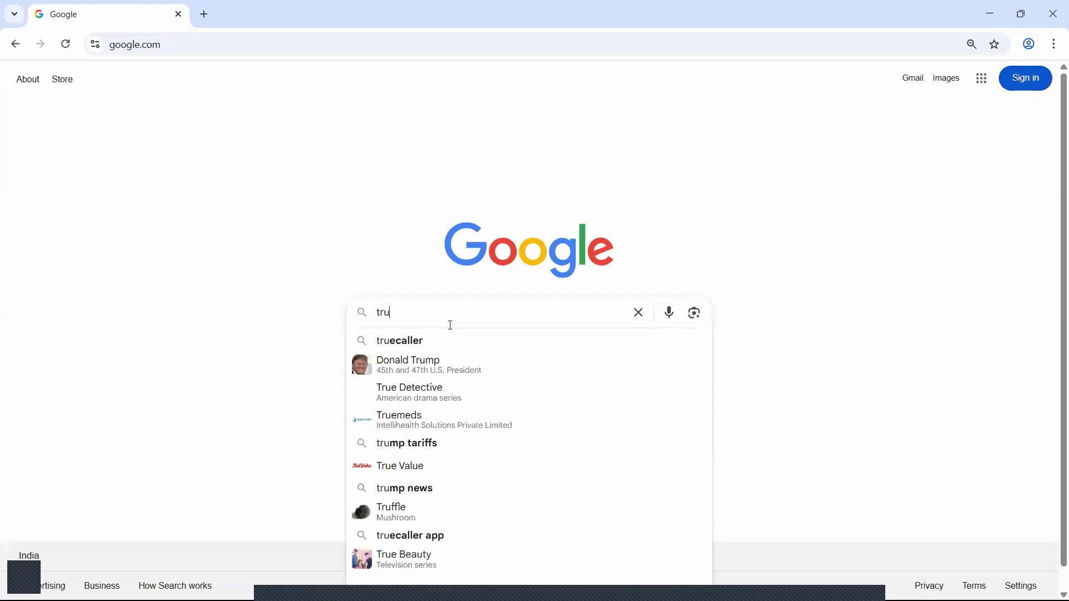
pyautogui.write('sses')
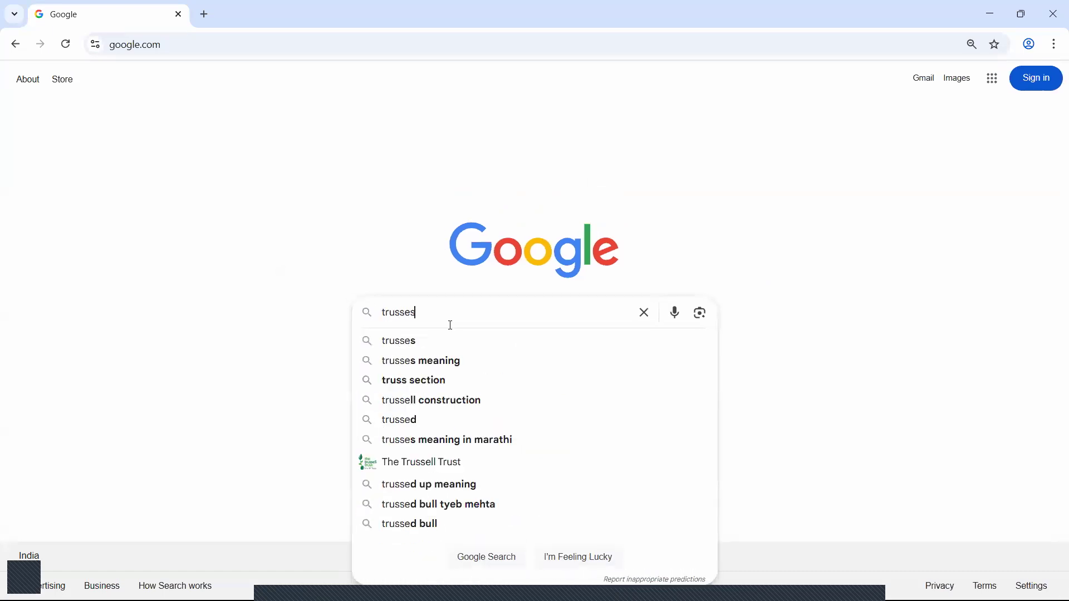
pyautogui.write('in')
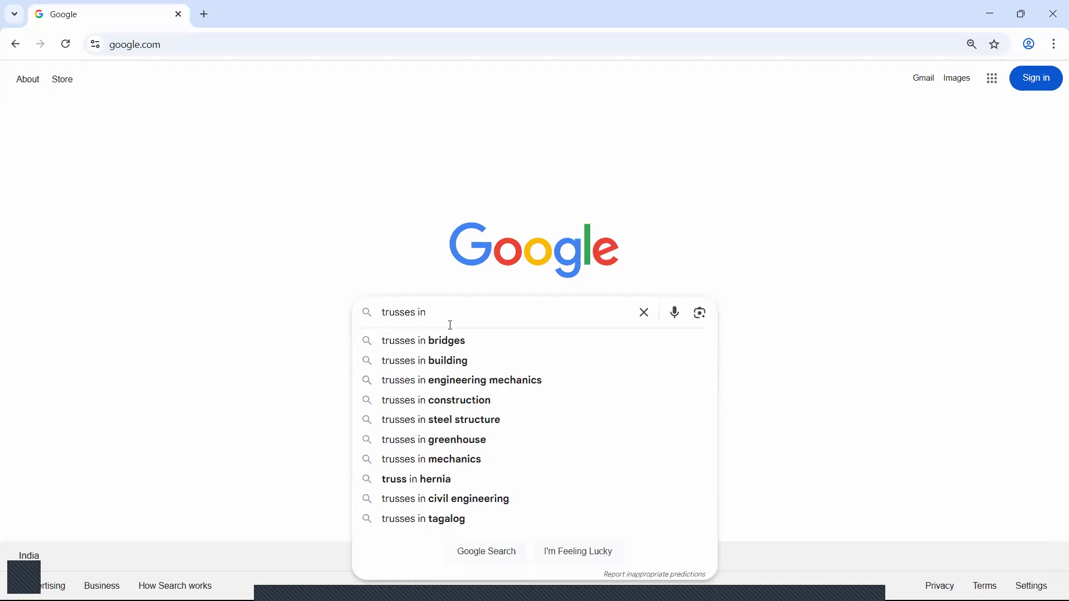
pyautogui.write(' civ')
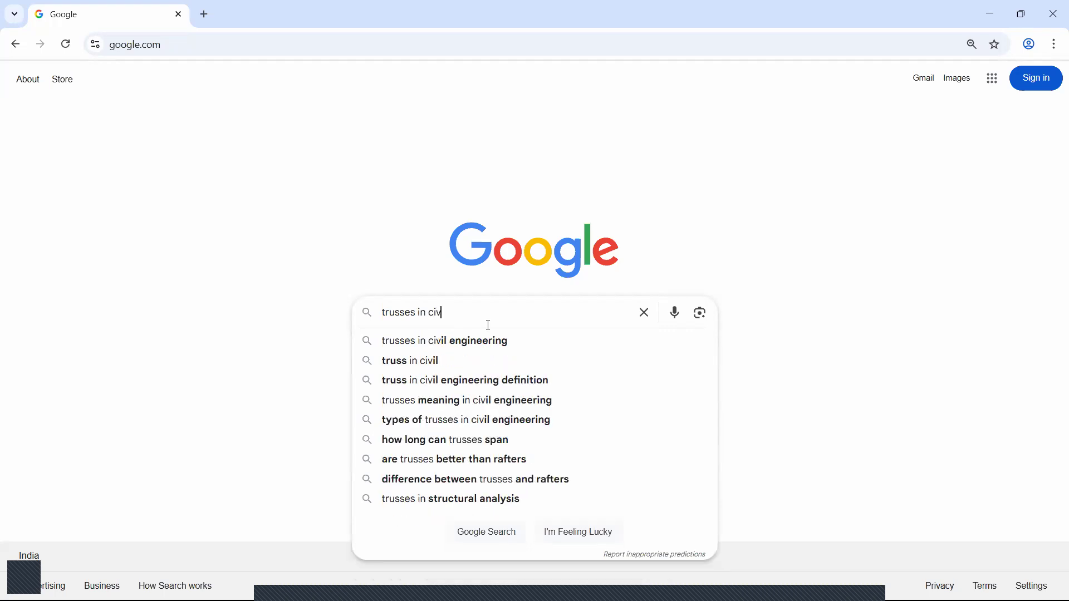
pyautogui.click(501, 341)
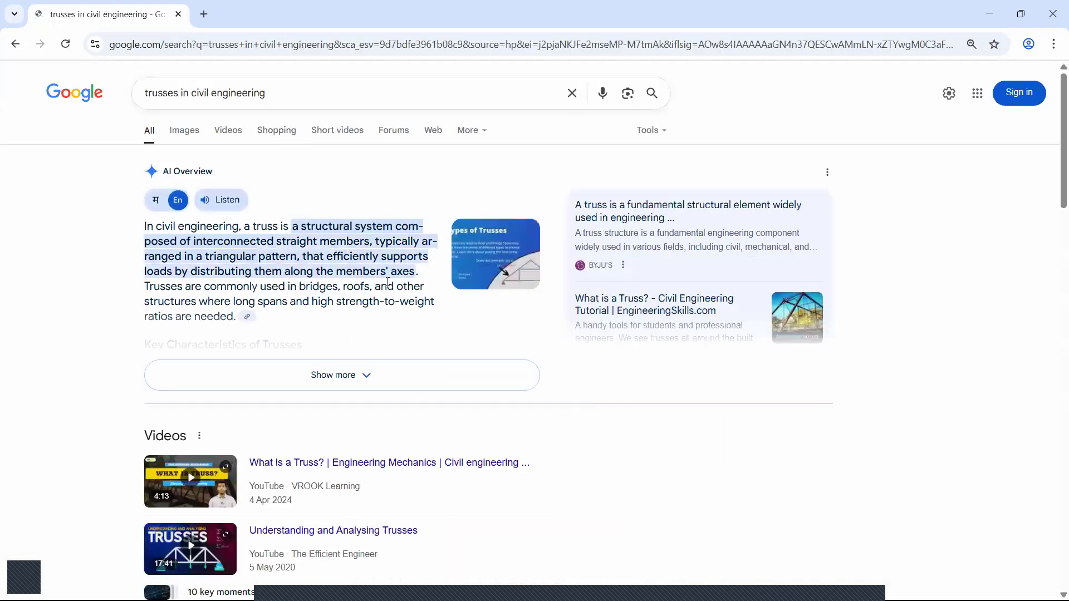
pyautogui.scroll(-5, 601, 258)
pyautogui.scroll(5, 618, 264)
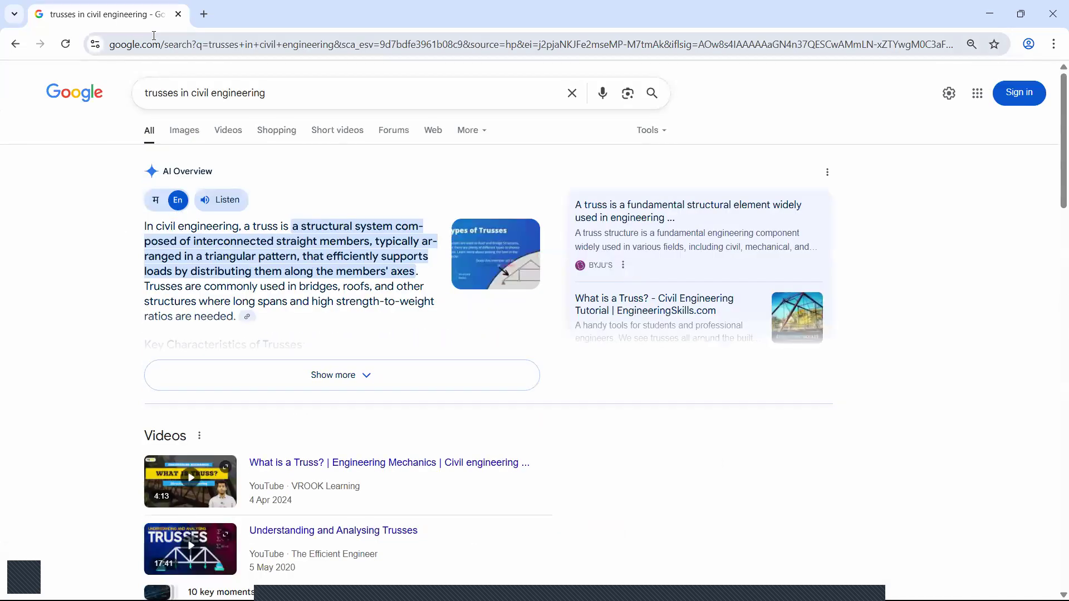
# Step: Switch the truss search to image results and preview the Engineering Skills bridge and station roof picture
pyautogui.click(185, 130)
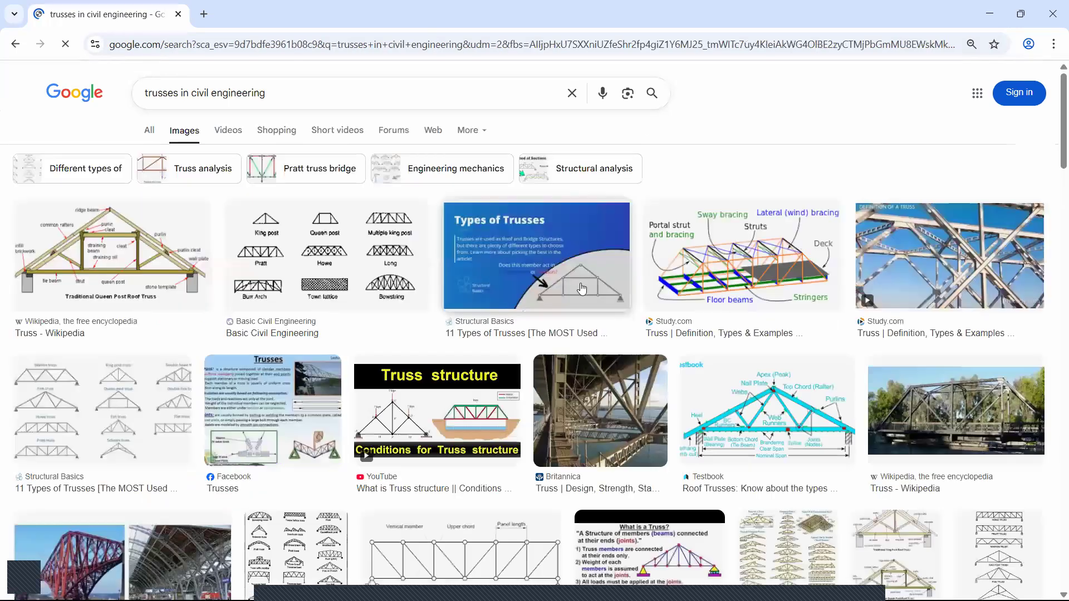
pyautogui.scroll(-4, 595, 298)
pyautogui.scroll(4, 268, 307)
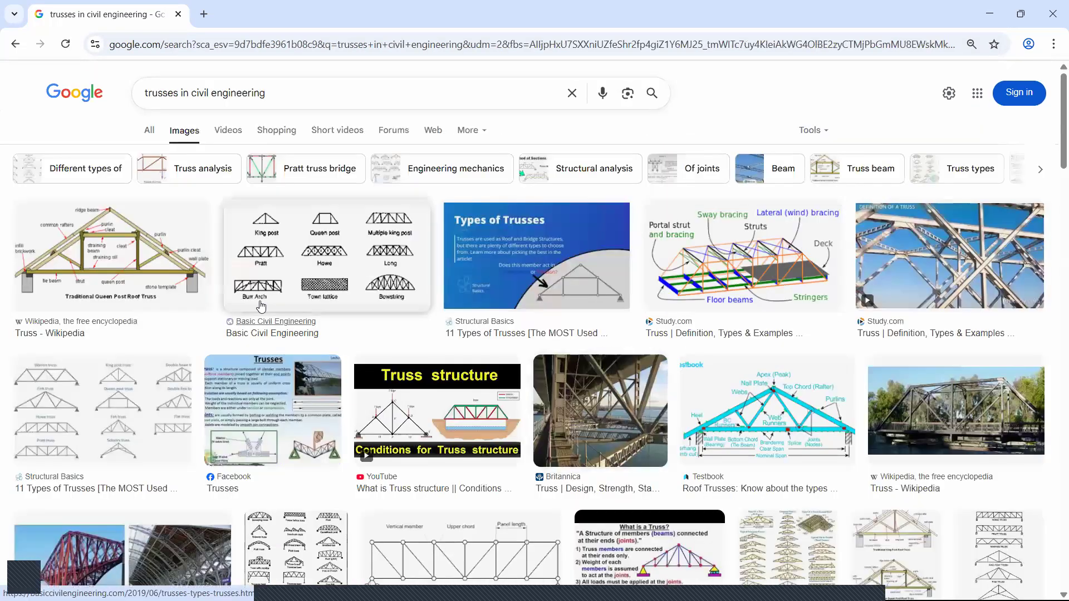
pyautogui.scroll(-3, 682, 358)
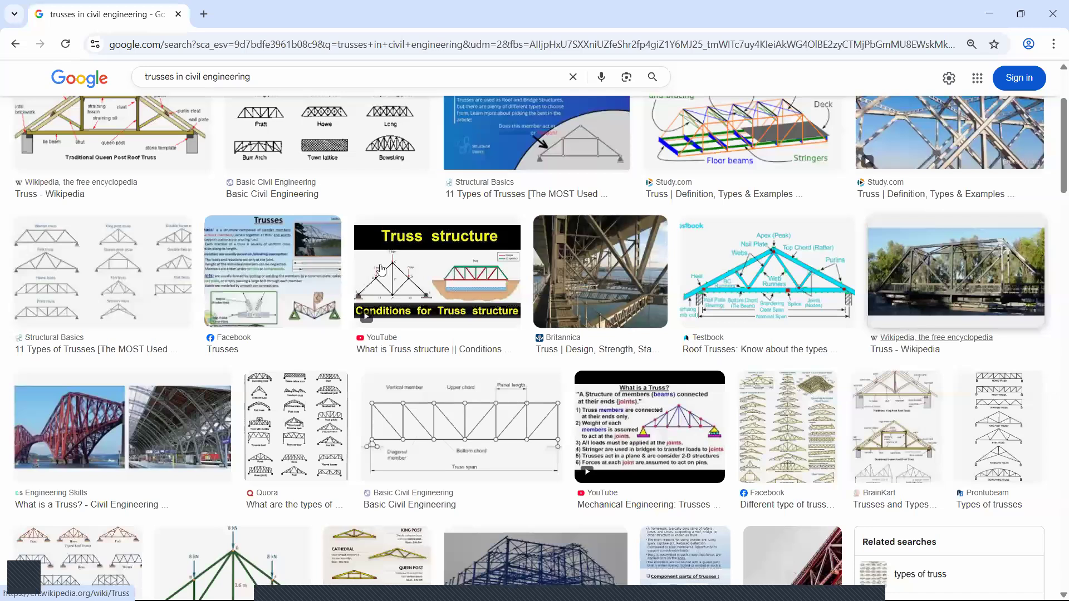
pyautogui.scroll(-3, 226, 335)
pyautogui.click(227, 331)
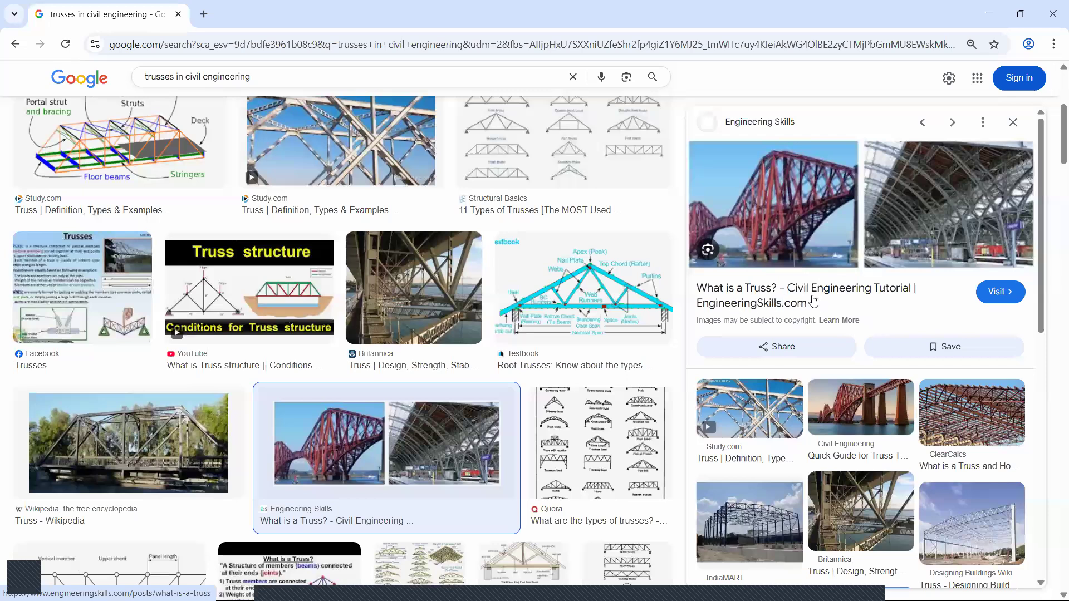
# Step: Preview the related Study.com lattice truss photo and the Britannica photo of a steel bridge truss
pyautogui.scroll(-3, 802, 397)
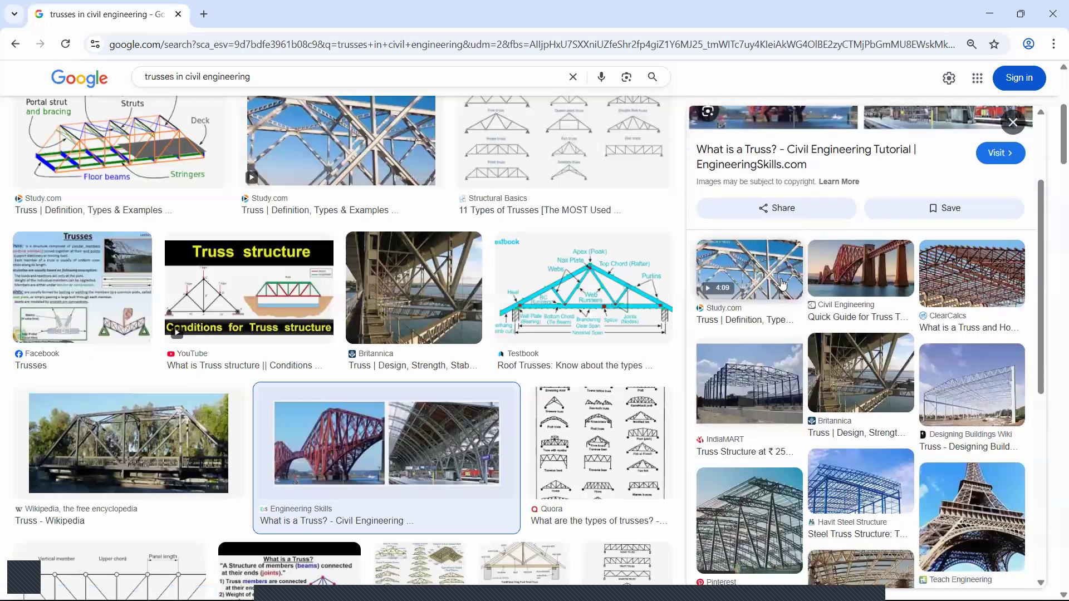
pyautogui.click(782, 284)
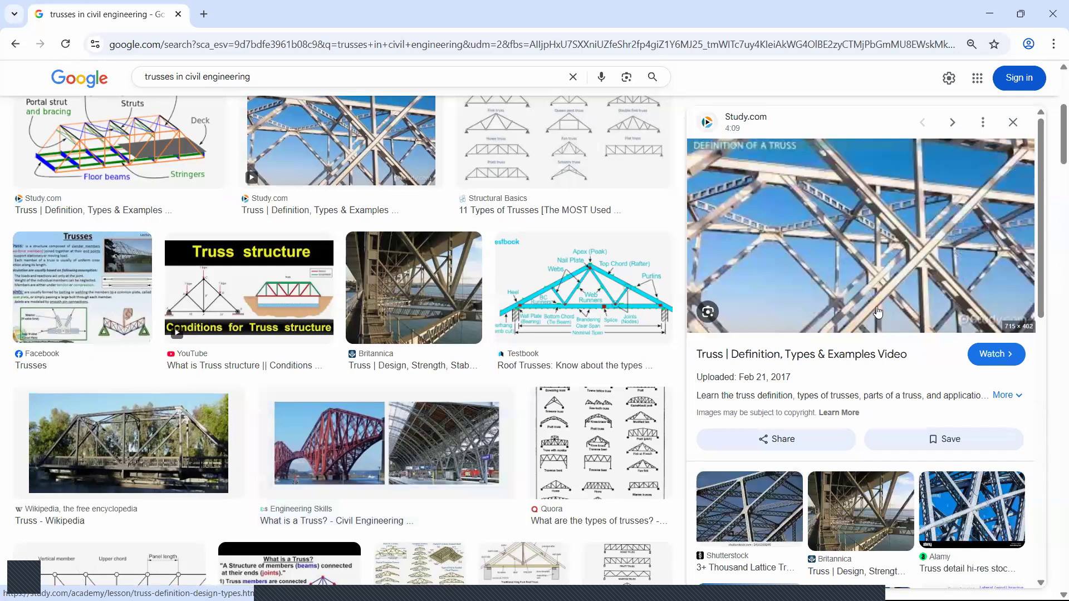
pyautogui.scroll(-3, 861, 309)
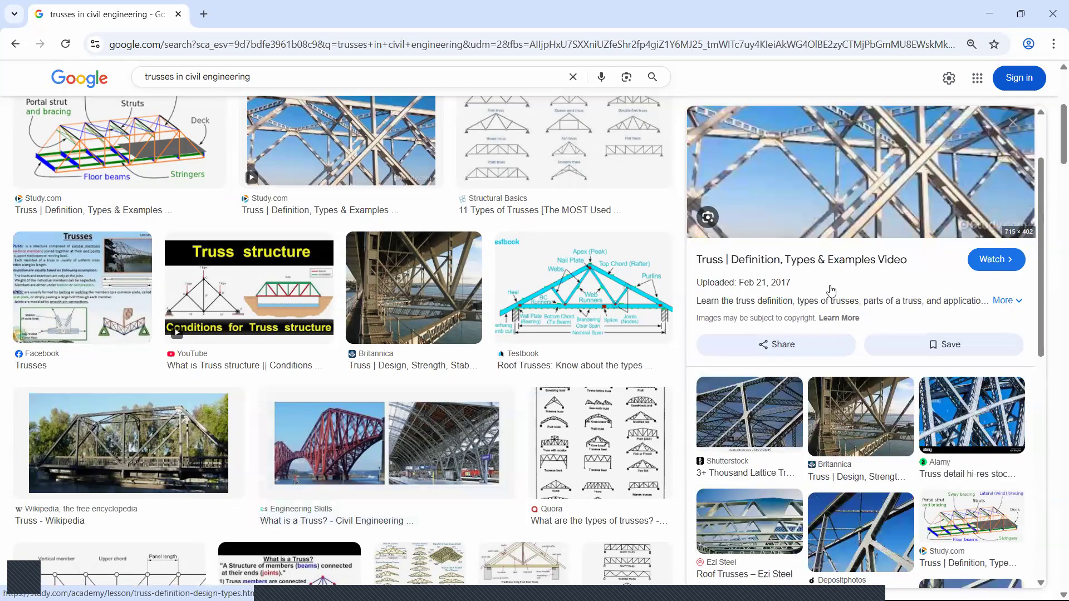
pyautogui.scroll(-3, 802, 315)
pyautogui.click(840, 250)
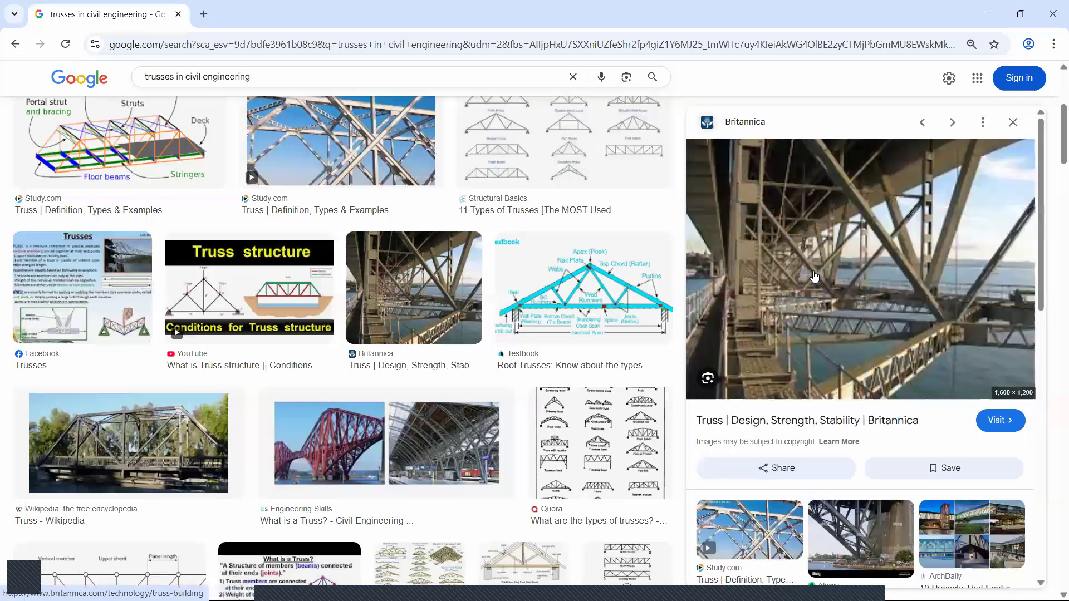
# Step: Examine the Britannica bridge truss photo and the roof, house and bridge trusses among its related images
pyautogui.scroll(-3, 811, 357)
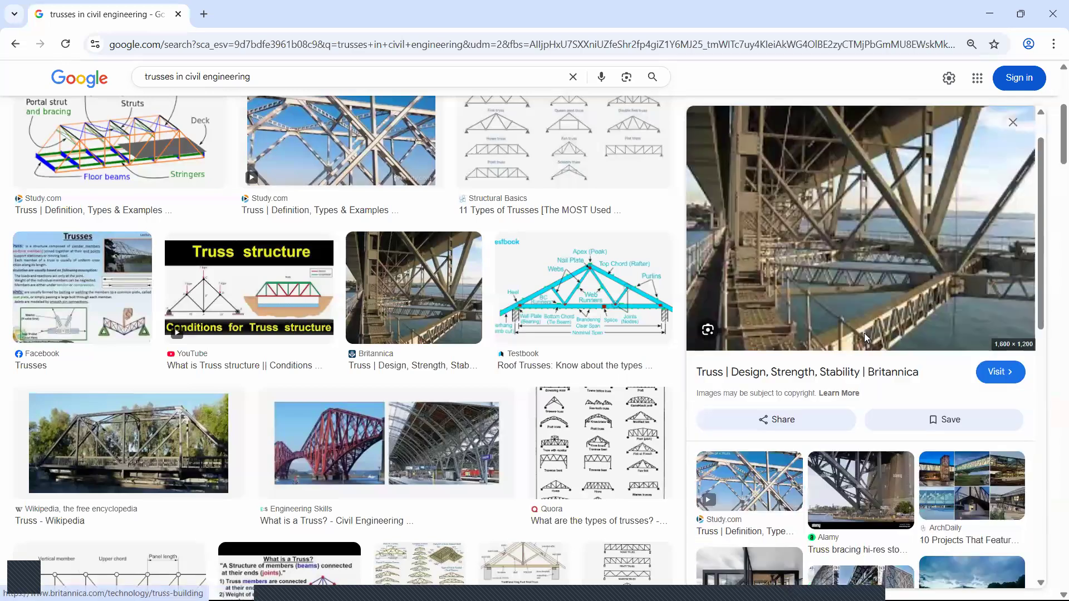
pyautogui.scroll(-3, 813, 345)
pyautogui.scroll(-3, 746, 267)
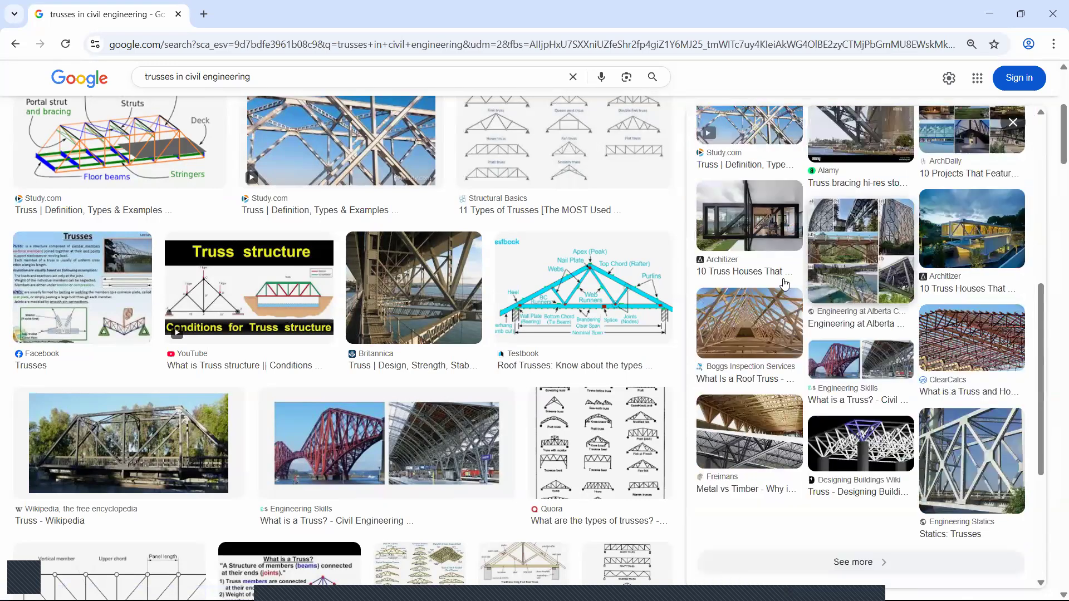
pyautogui.scroll(10, 808, 261)
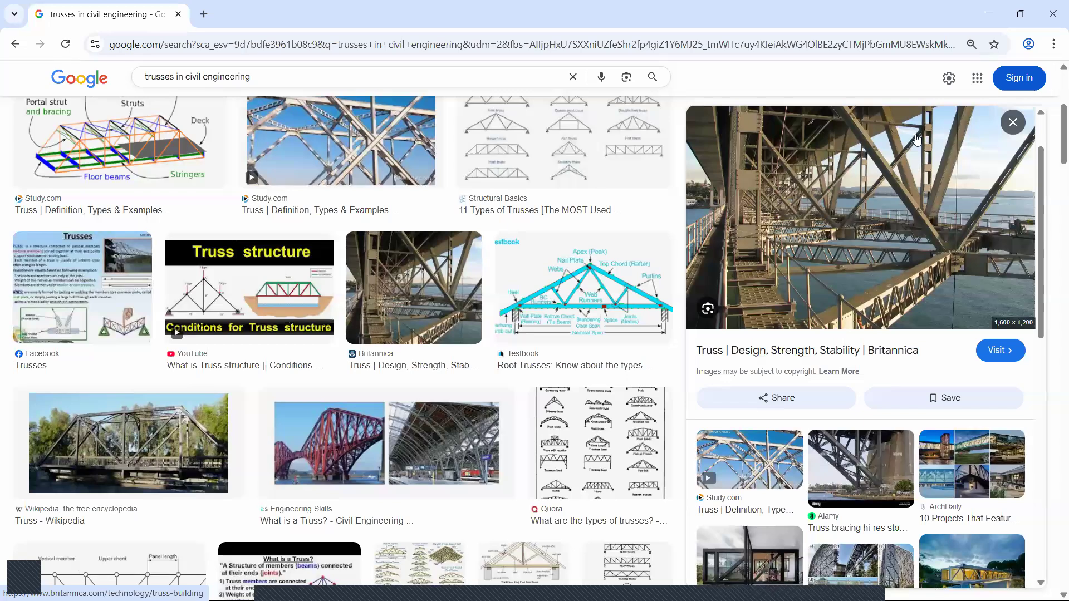
pyautogui.scroll(-5, 869, 341)
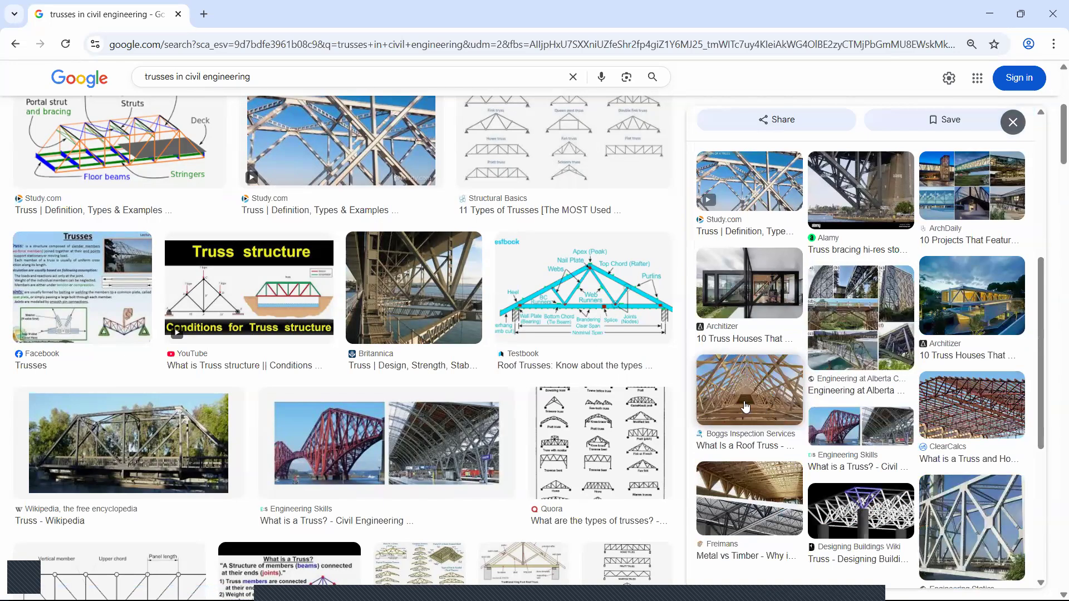
# Step: Preview the Structural Basics chart of 11 types of trusses and its related images
pyautogui.scroll(4, 498, 378)
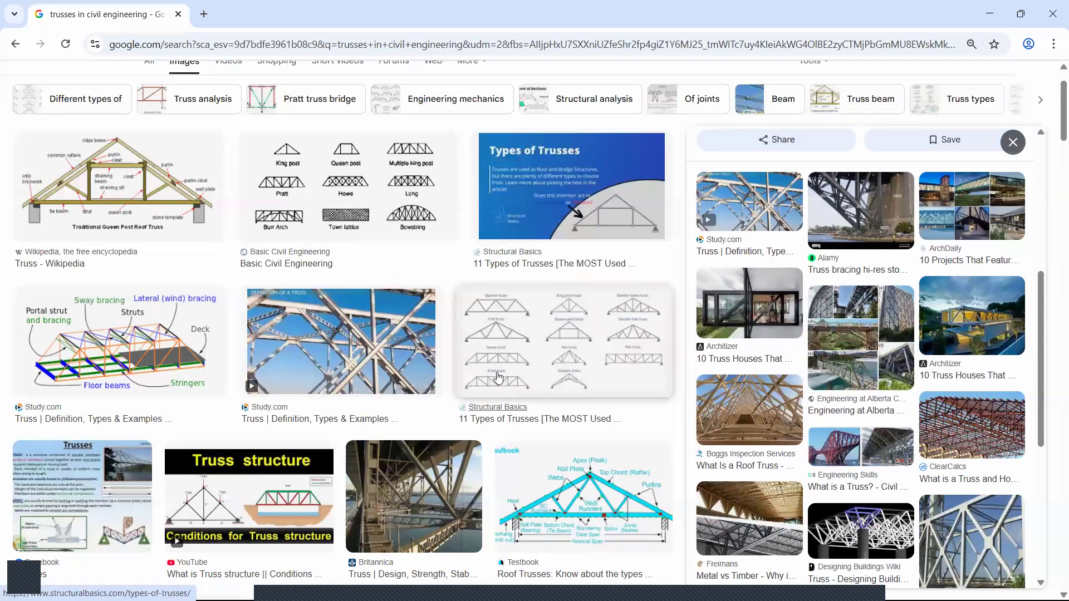
pyautogui.click(584, 340)
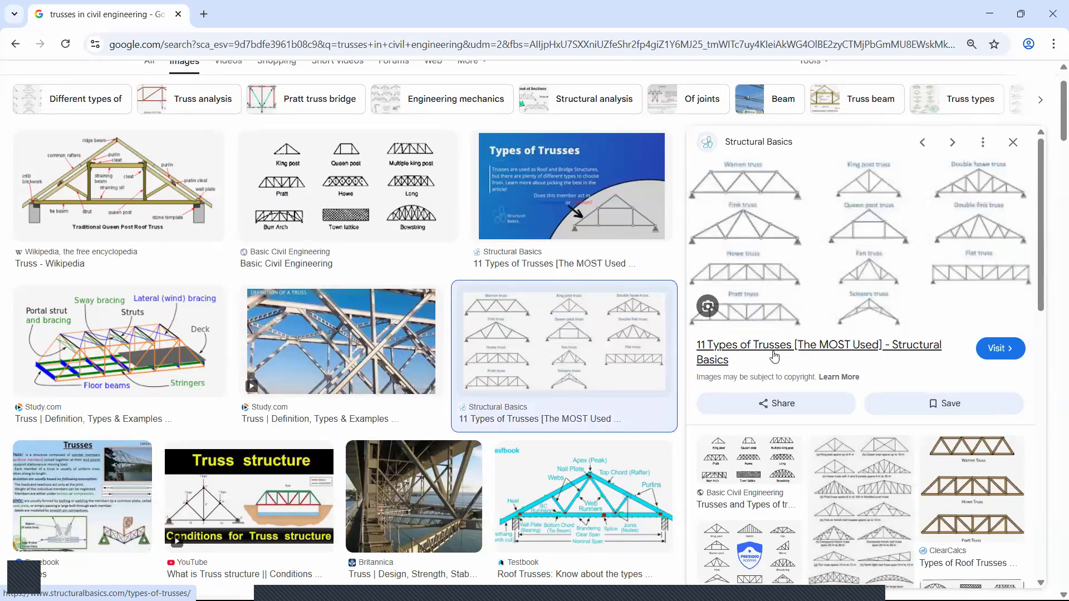
pyautogui.scroll(-3, 774, 356)
pyautogui.scroll(-3, 380, 377)
# Step: Examine the remaining image results for different truss types, diagrams and built roof and bridge examples
pyautogui.scroll(-5, 405, 374)
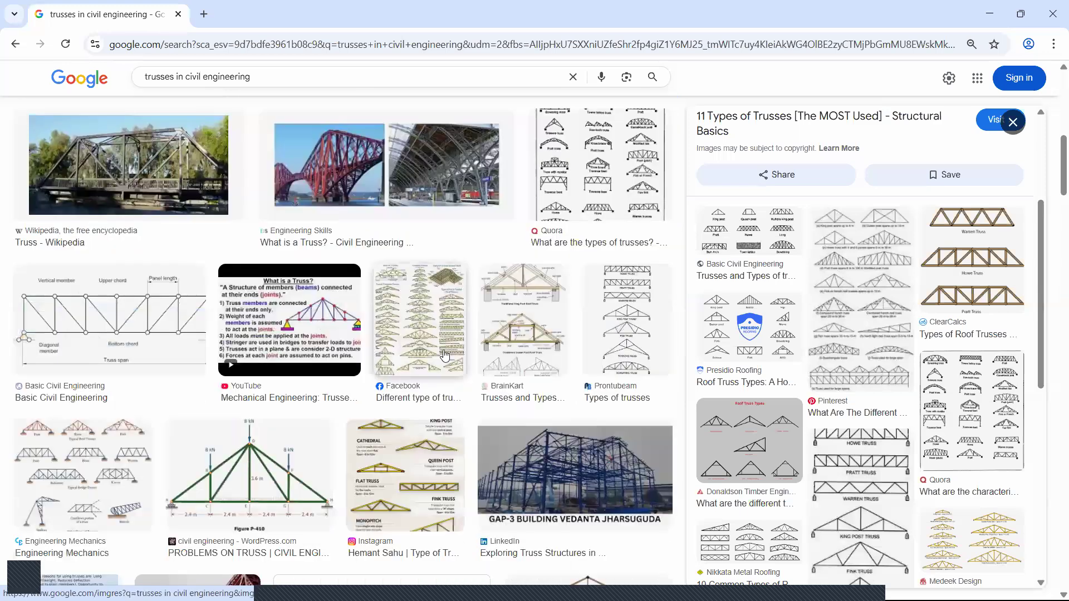
pyautogui.scroll(-10, 350, 390)
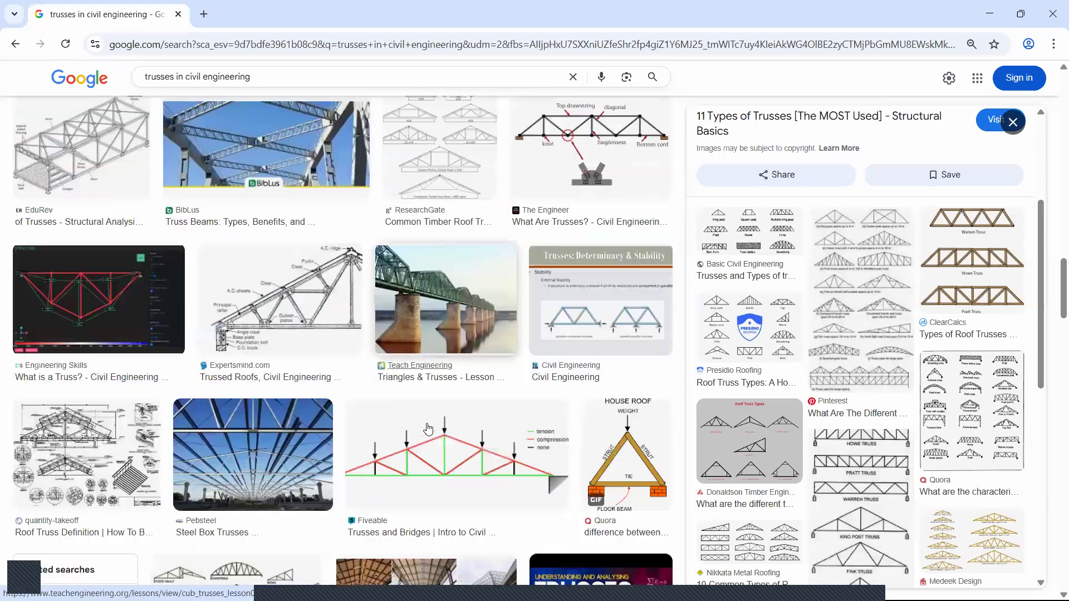
pyautogui.scroll(-4, 348, 436)
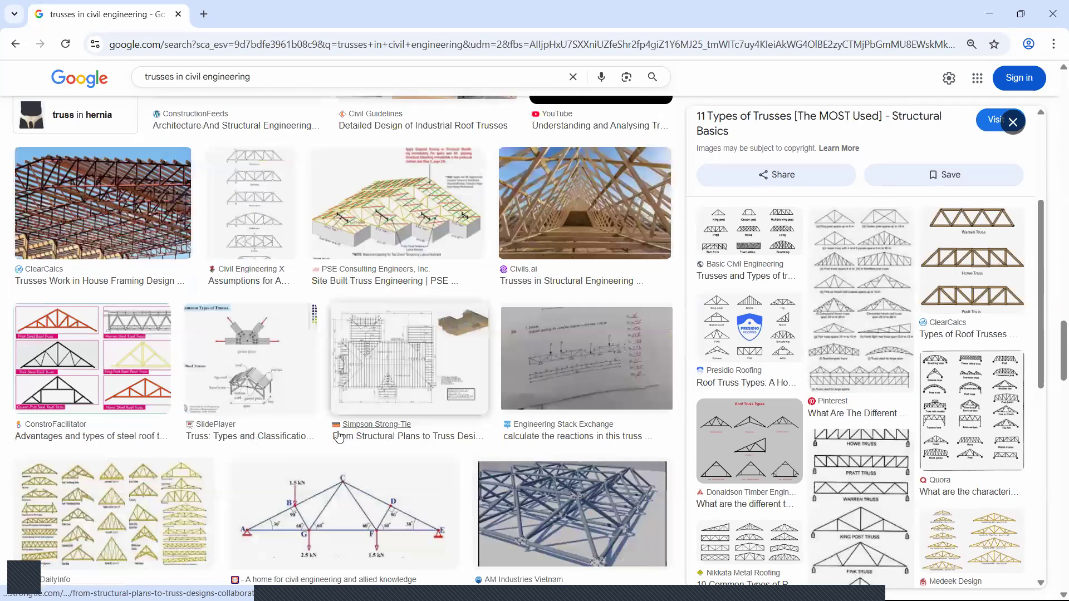
pyautogui.scroll(15, 333, 384)
pyautogui.scroll(5, 337, 395)
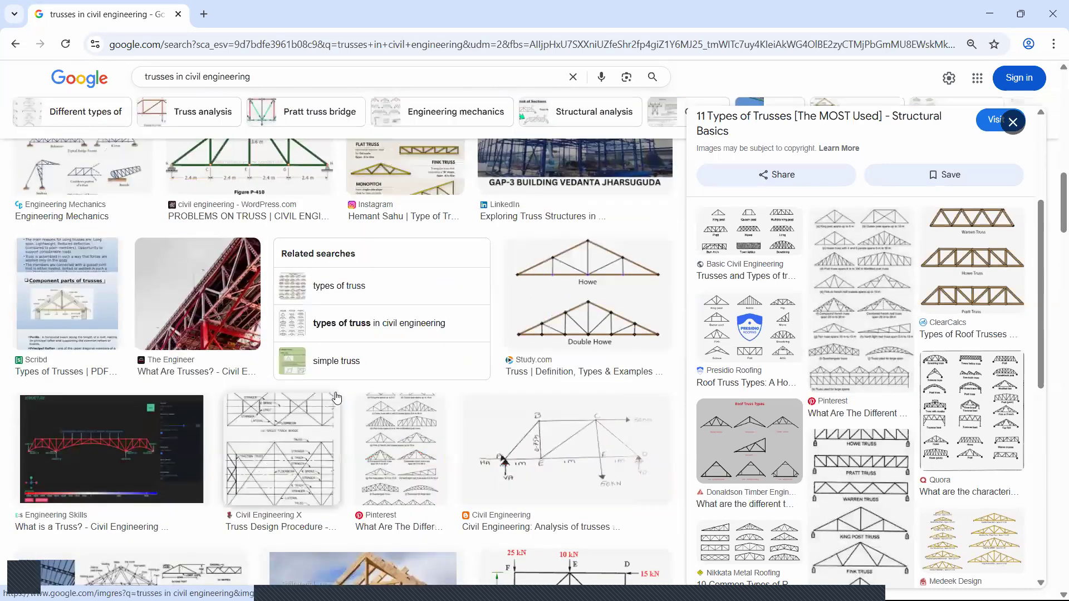
pyautogui.scroll(5, 337, 397)
pyautogui.scroll(-10, 322, 423)
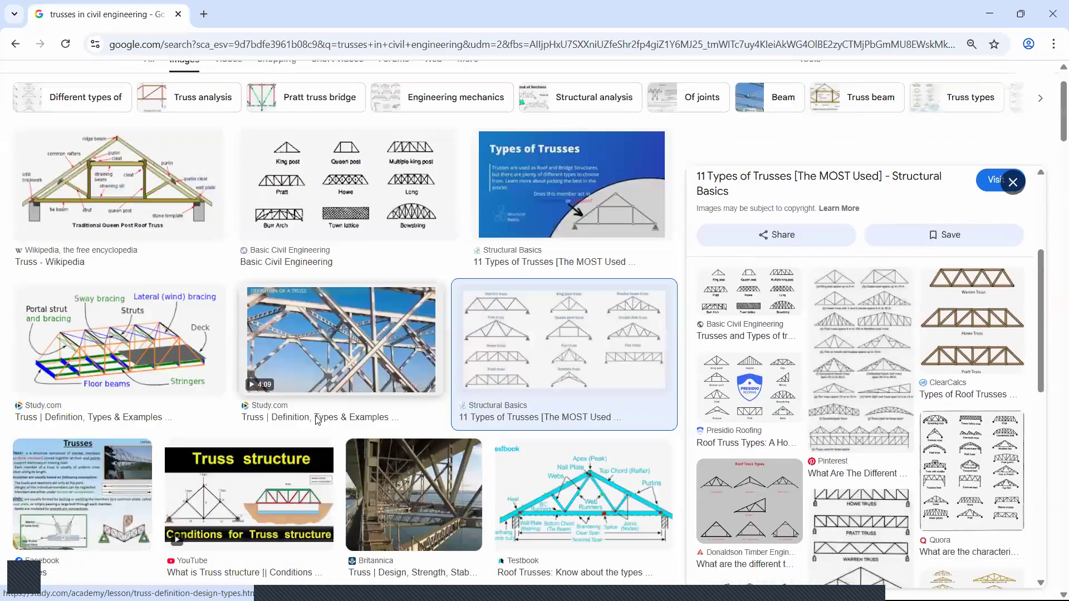
pyautogui.scroll(-5, 348, 420)
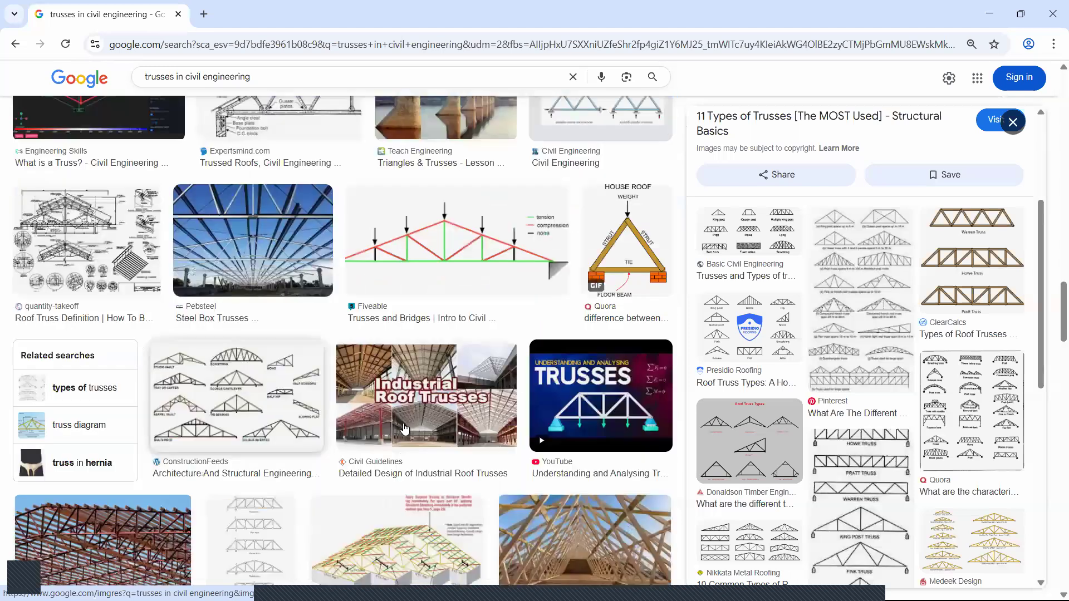
pyautogui.scroll(-8, 585, 462)
pyautogui.scroll(-15, 586, 462)
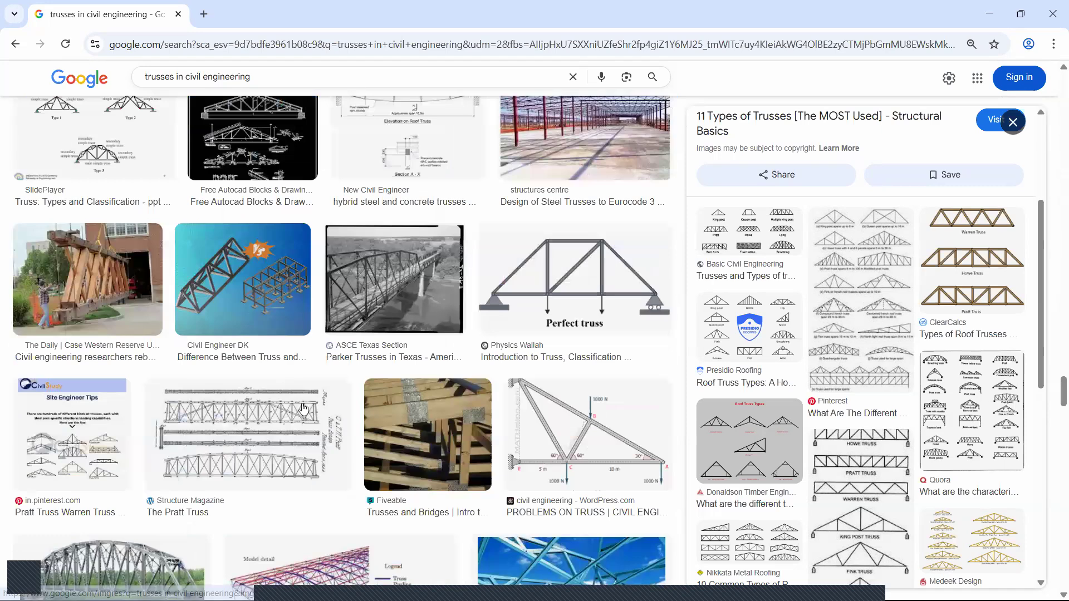
pyautogui.scroll(3, 238, 225)
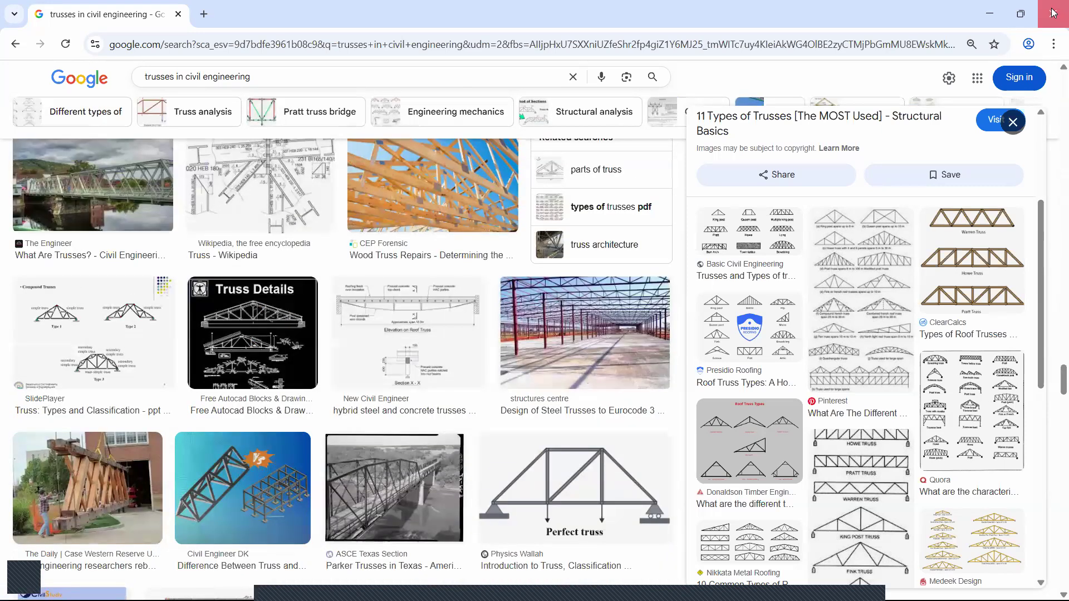
# Step: Close the Chrome window and reveal the taskbar on the desktop
pyautogui.click(1053, 14)
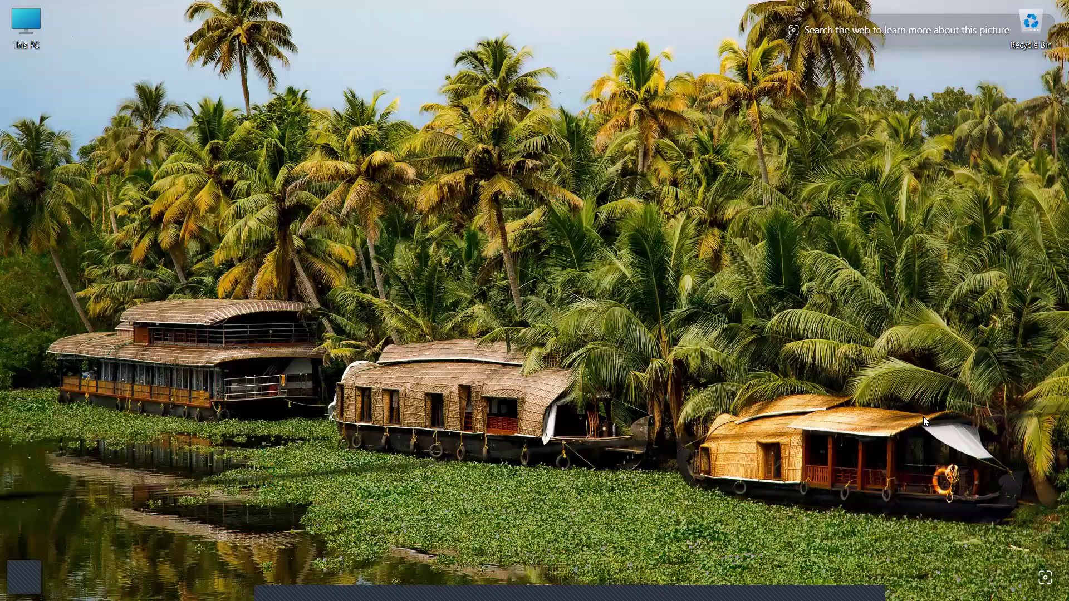
pyautogui.moveTo(979, 598)
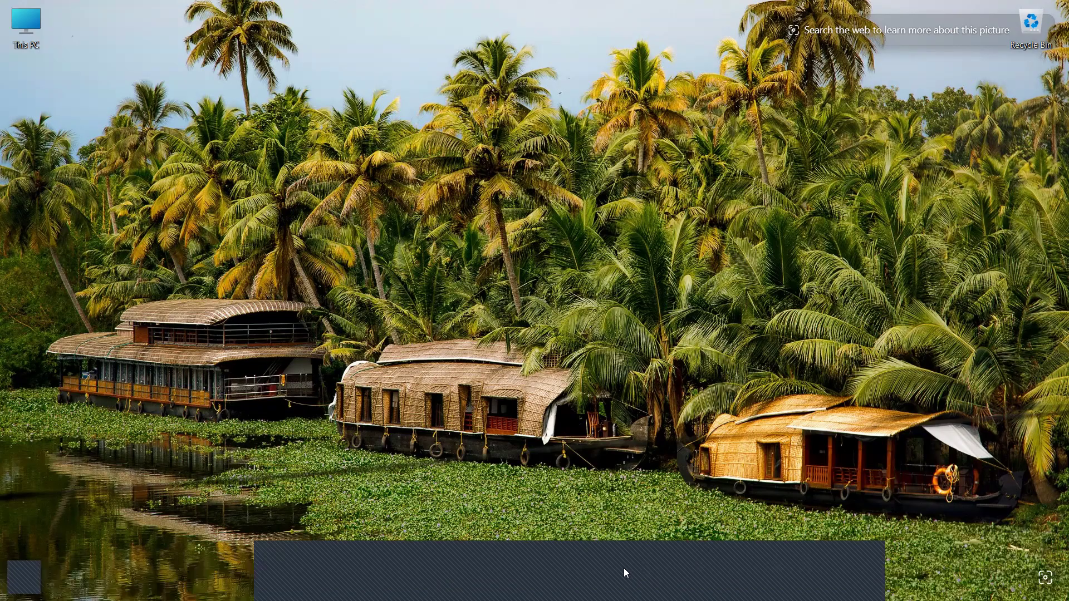
pyautogui.moveTo(609, 576)
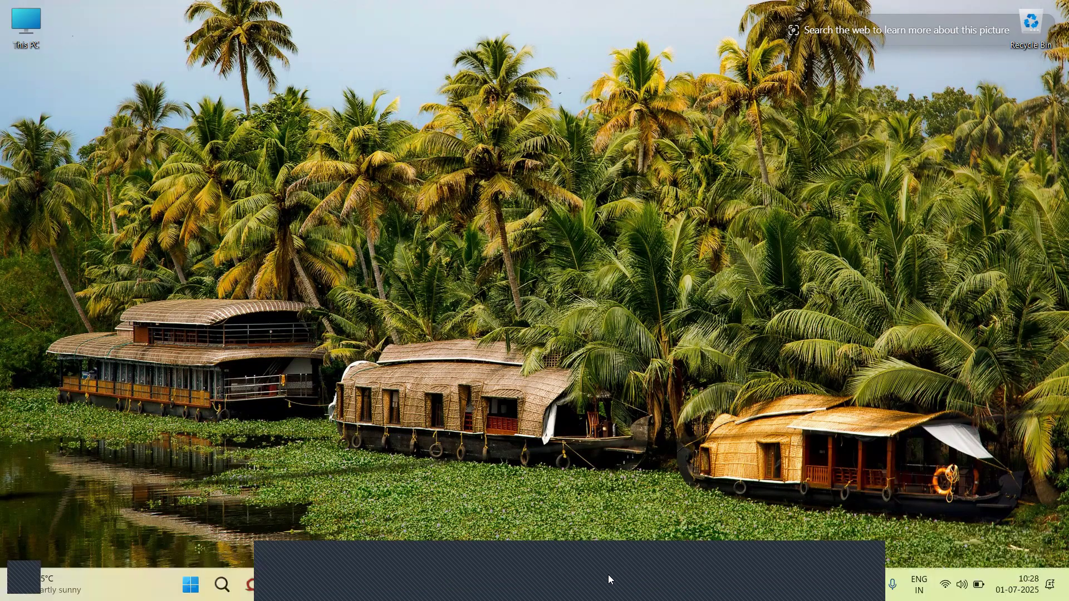